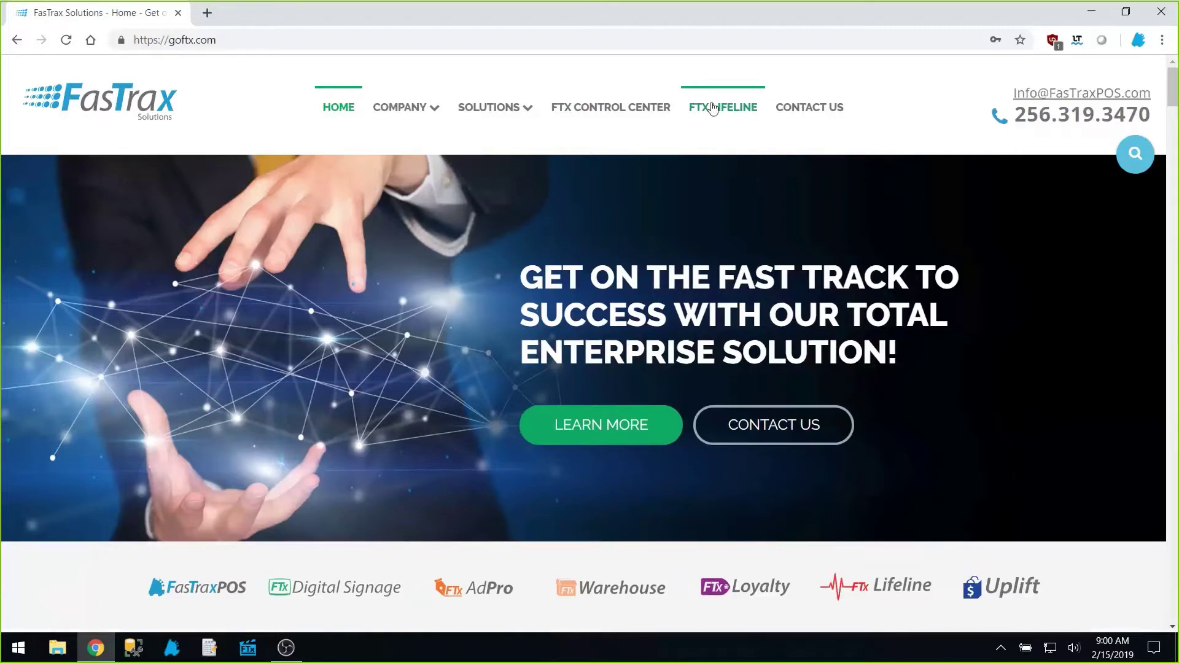
Open the FTx Lifeline support page in Chrome and scroll down to its tiles
{"action": "left_click", "coordinate": [713, 107]}
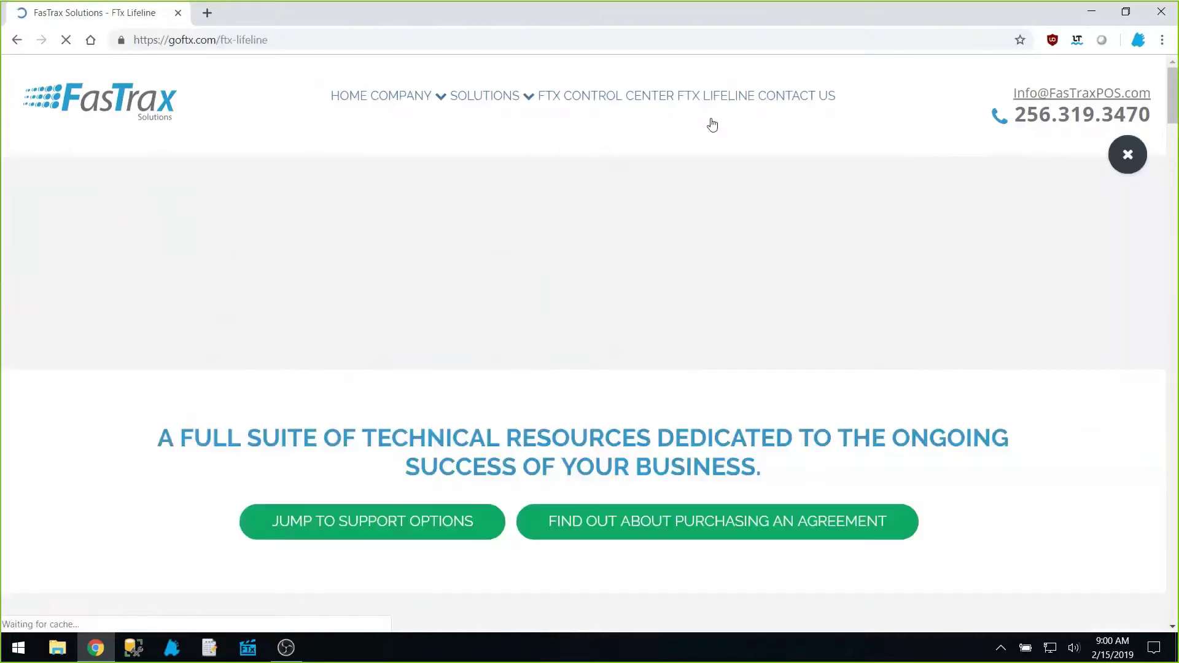
{"action": "scroll", "coordinate": [663, 245], "scroll_direction": "down", "scroll_amount": 10}
{"action": "scroll", "coordinate": [661, 269], "scroll_direction": "down", "scroll_amount": 8}
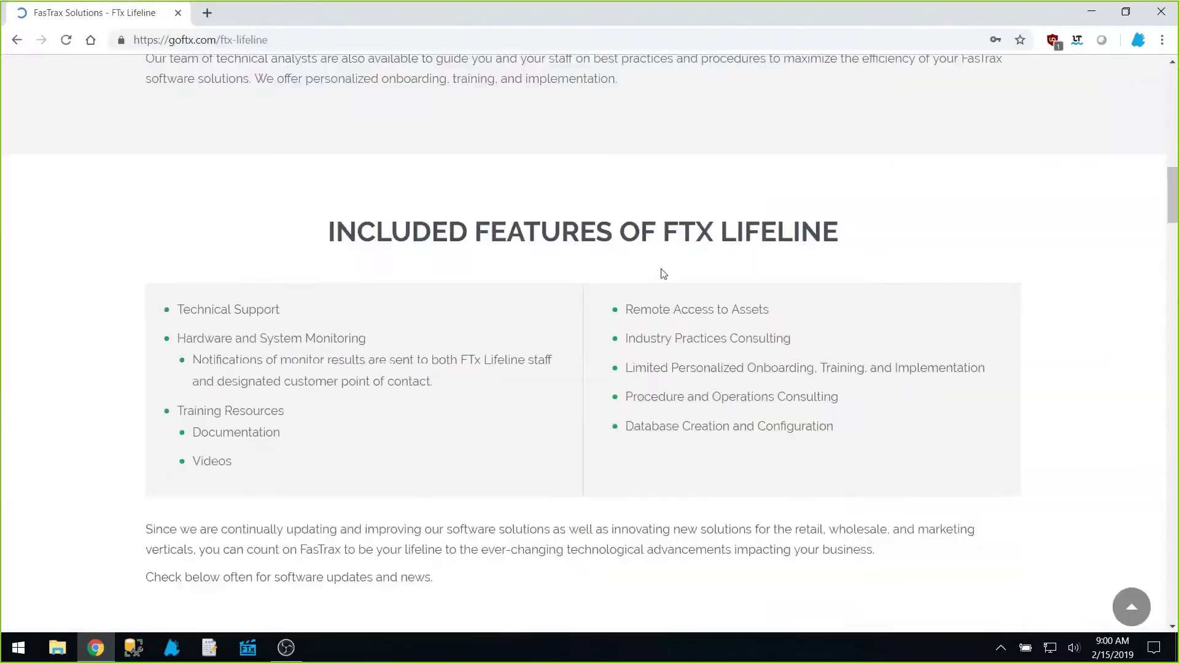
{"action": "scroll", "coordinate": [662, 273], "scroll_direction": "down", "scroll_amount": 15}
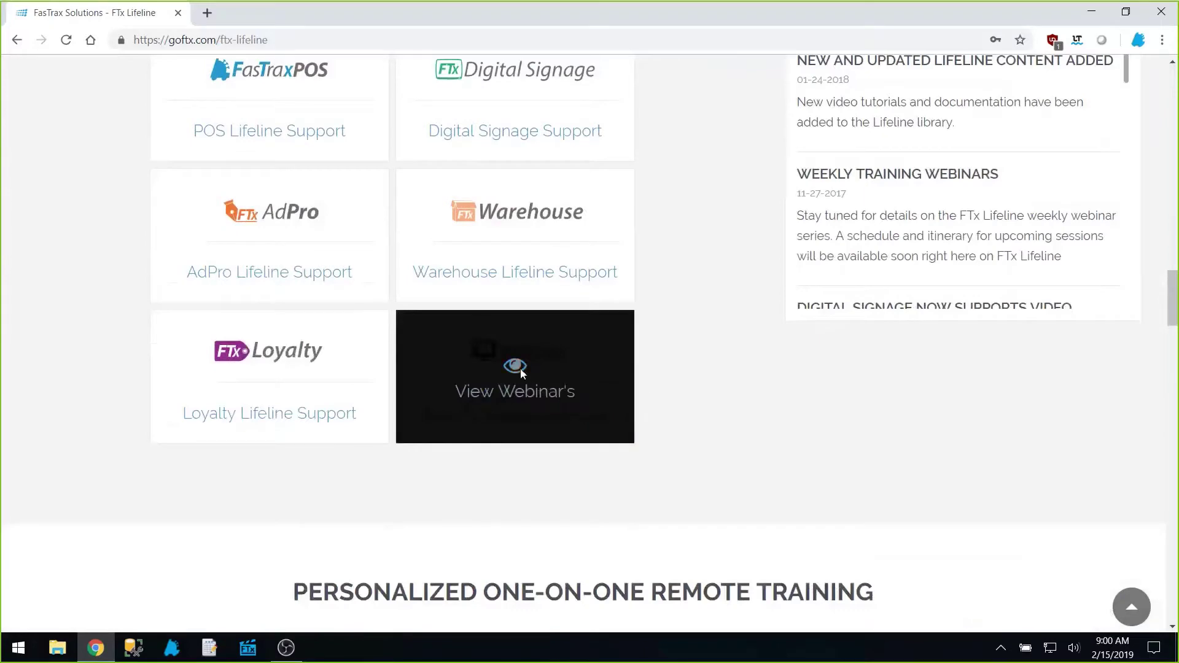
Open the weekly training webinars page and browse the webinar cards
{"action": "left_click", "coordinate": [521, 367]}
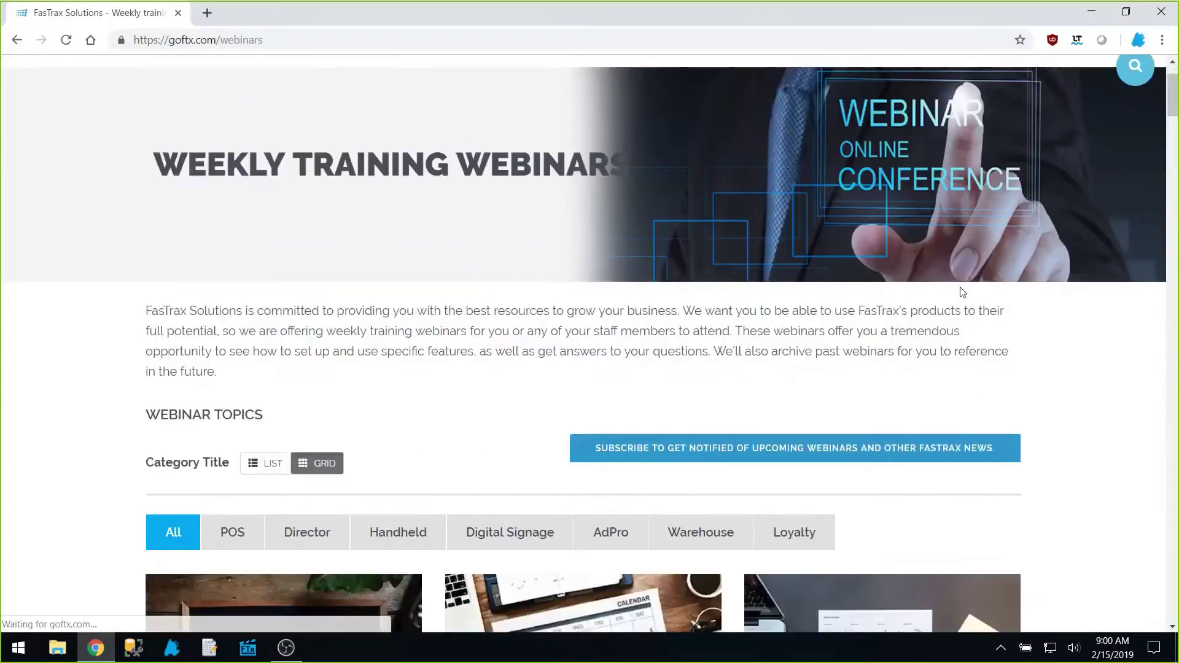
{"action": "scroll", "coordinate": [963, 292], "scroll_direction": "down", "scroll_amount": 9}
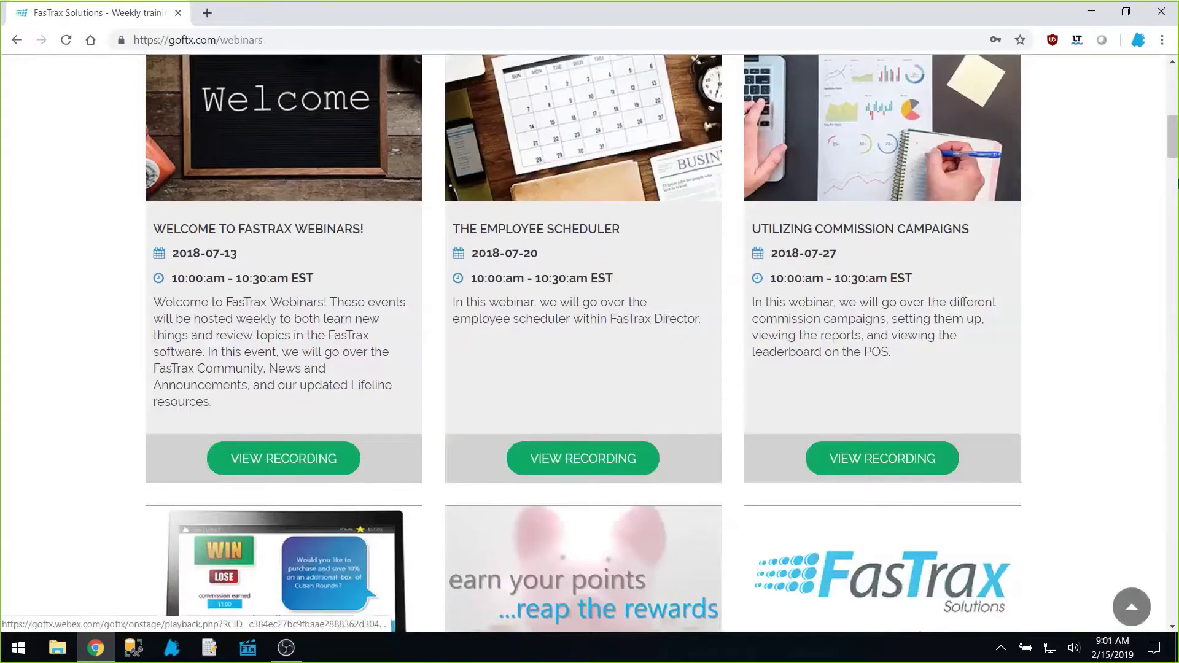
{"action": "left_click_drag", "start_coordinate": [1169, 130], "coordinate": [1171, 544]}
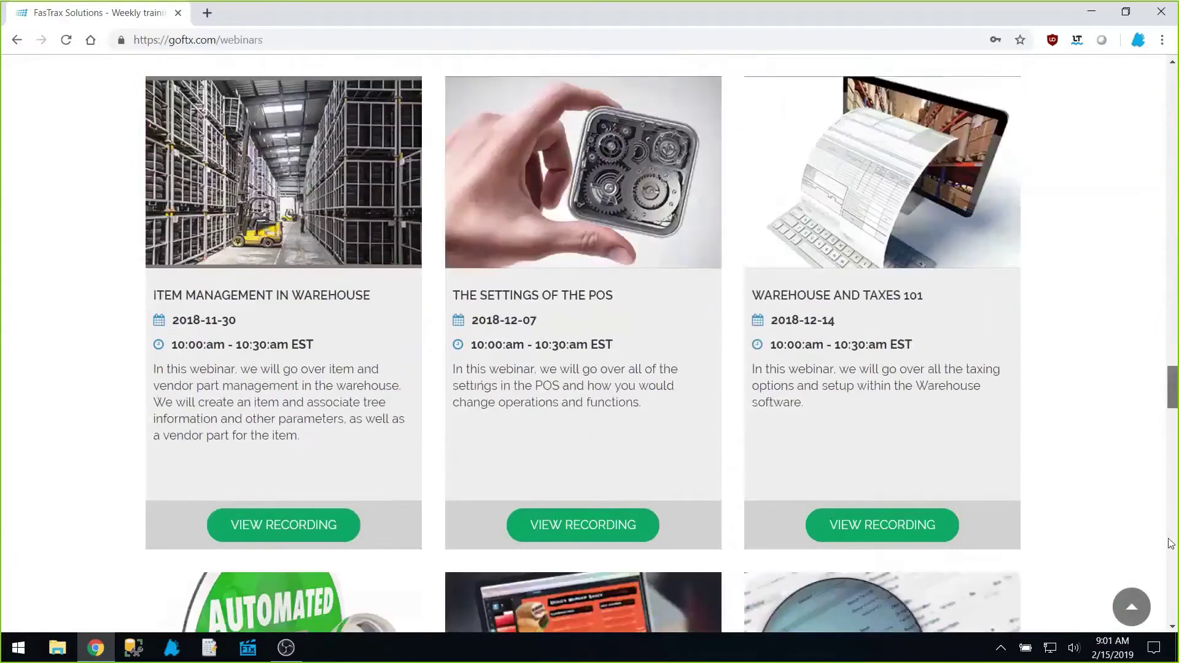
{"action": "scroll", "coordinate": [811, 448], "scroll_direction": "down", "scroll_amount": 20}
{"action": "scroll", "coordinate": [777, 453], "scroll_direction": "up", "scroll_amount": 7}
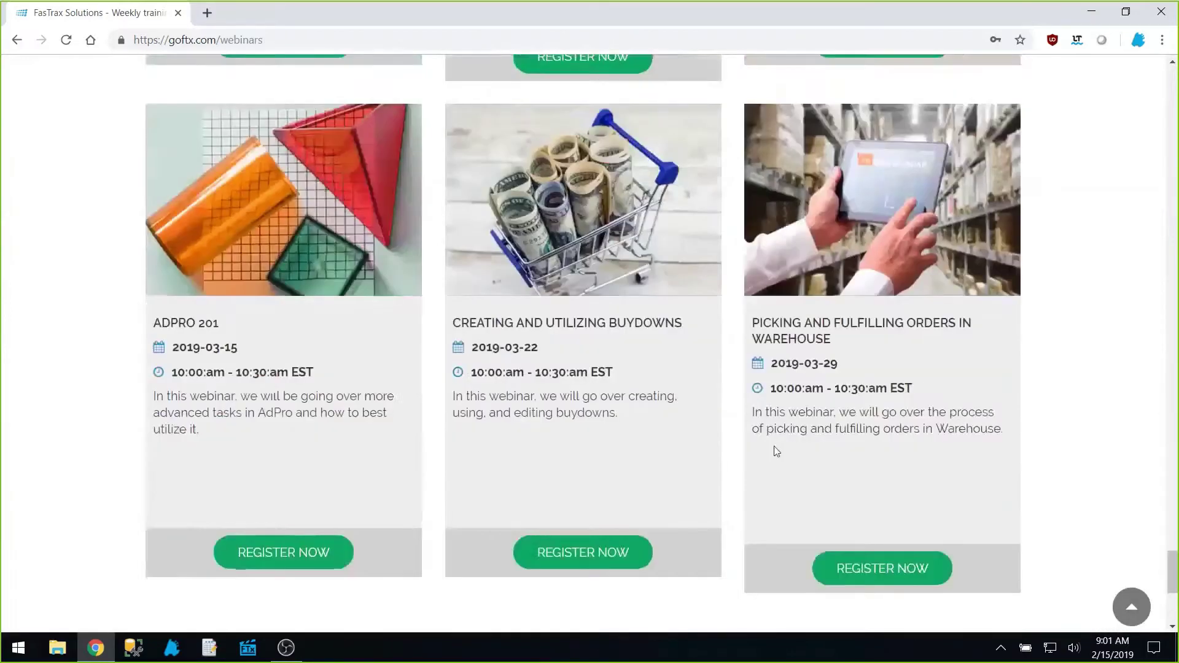
Open and close the webinar registration form, then switch to FasTrax Director
{"action": "left_click", "coordinate": [577, 186]}
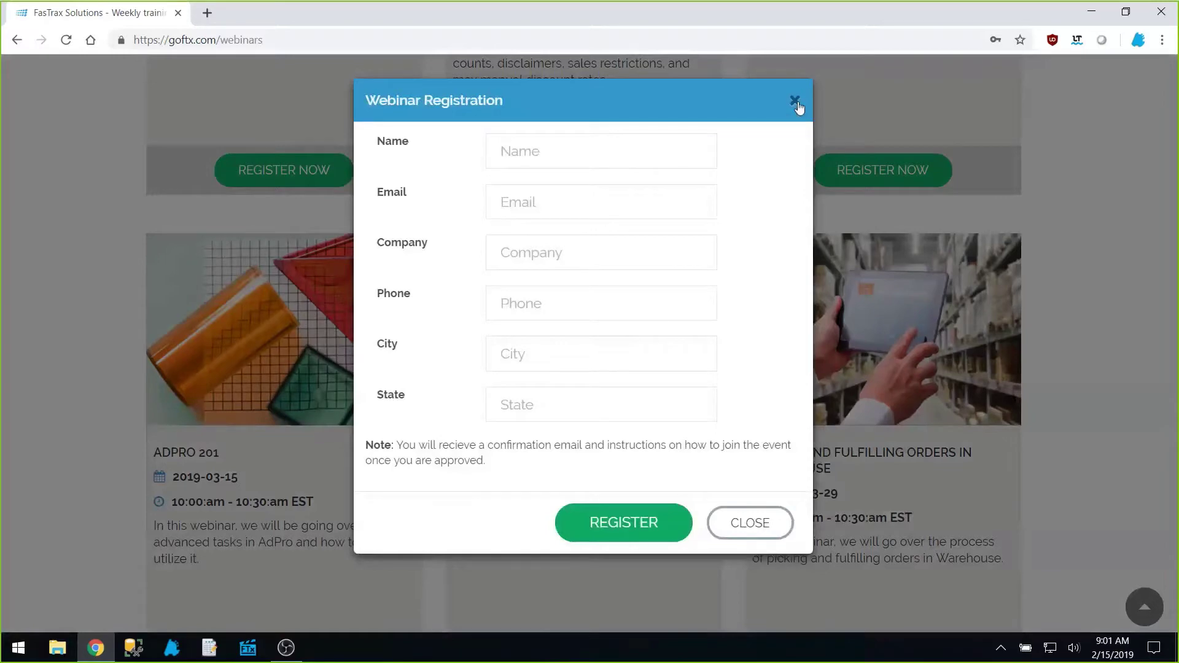
{"action": "left_click", "coordinate": [797, 103]}
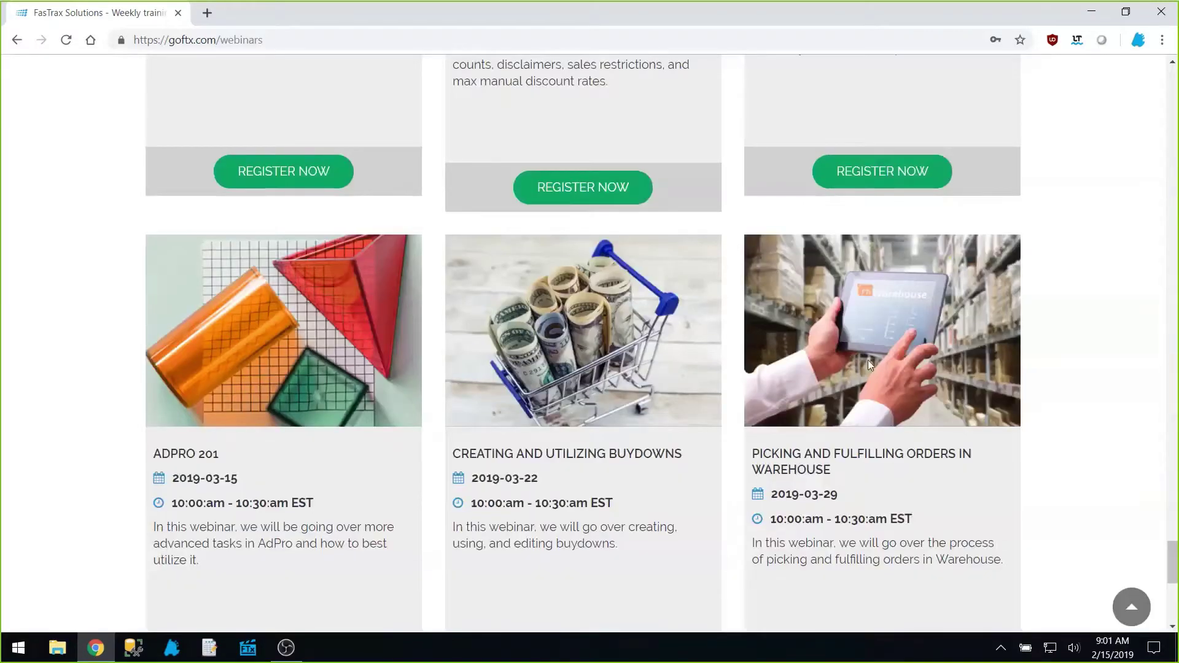
{"action": "scroll", "coordinate": [868, 360], "scroll_direction": "up", "scroll_amount": 5}
{"action": "scroll", "coordinate": [880, 365], "scroll_direction": "up", "scroll_amount": 4}
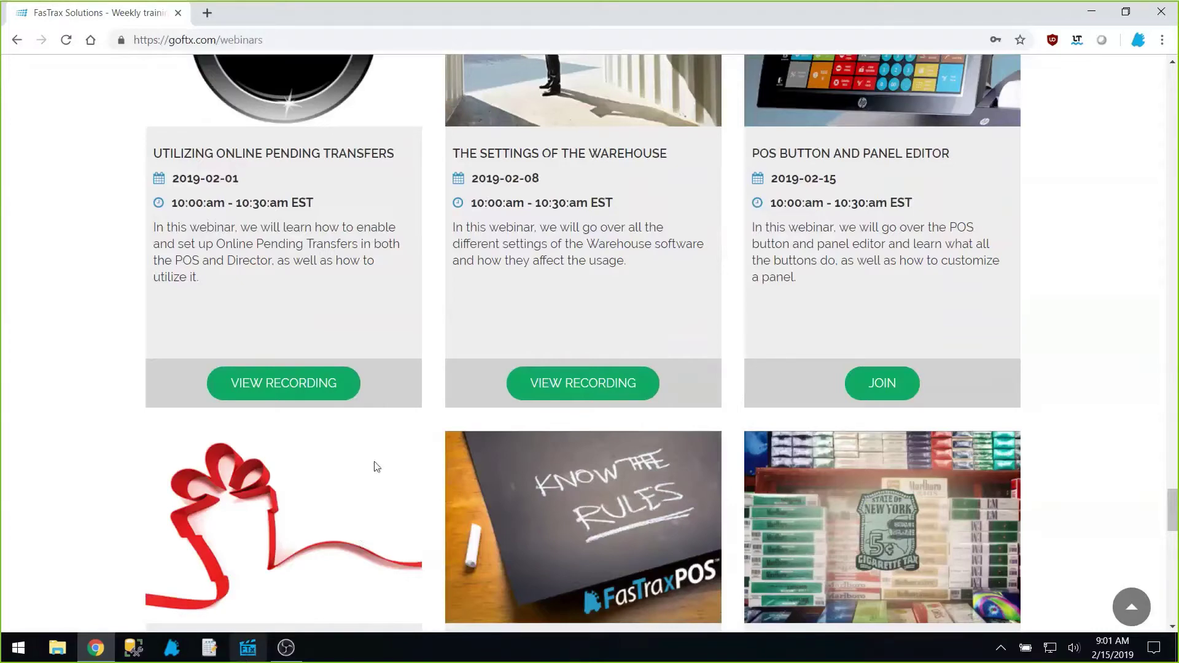
{"action": "key", "text": "Return"}
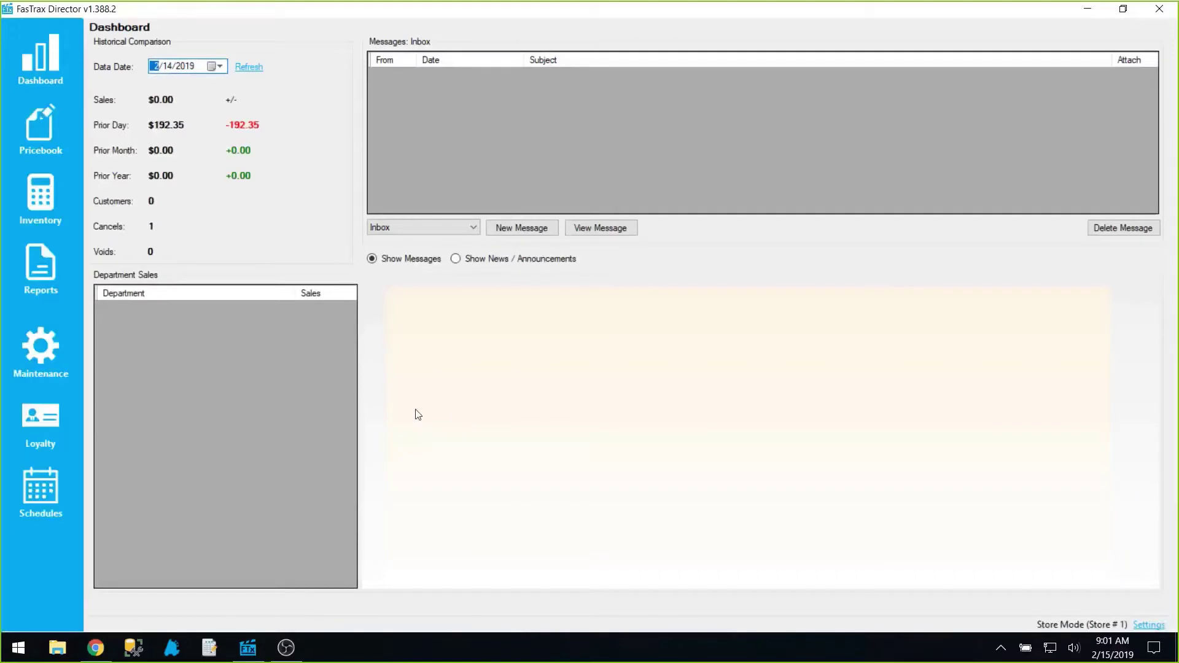
Open Maintenance > Employees in Director and select the Manager employee
{"action": "left_click", "coordinate": [52, 344]}
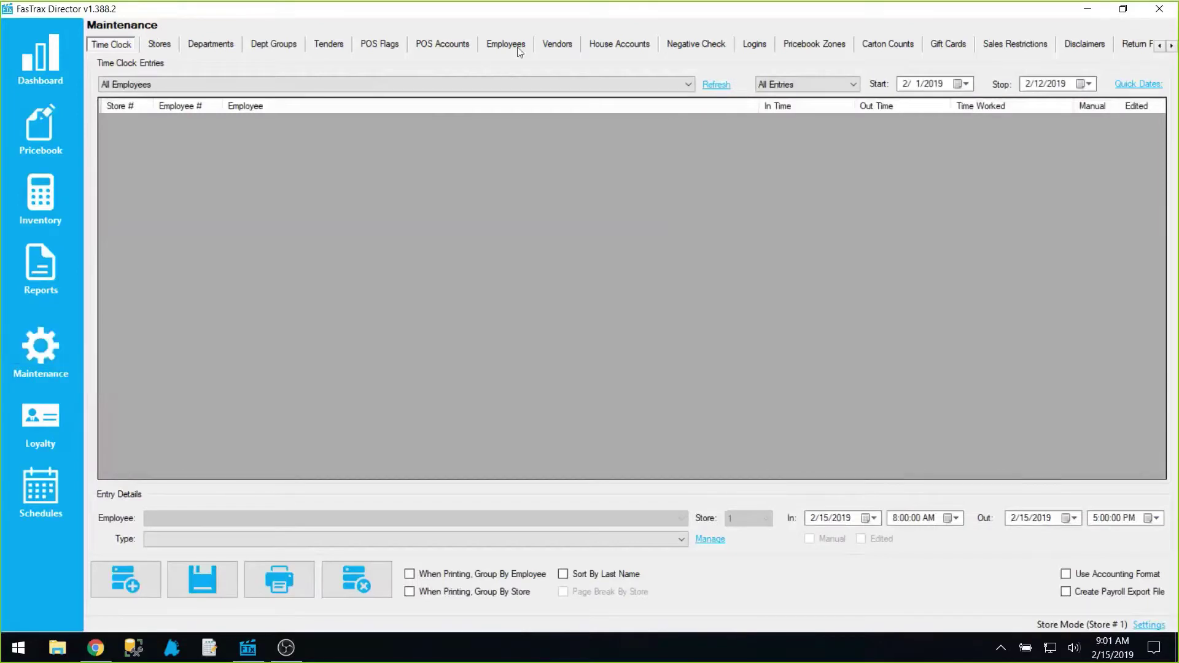
{"action": "left_click", "coordinate": [516, 49]}
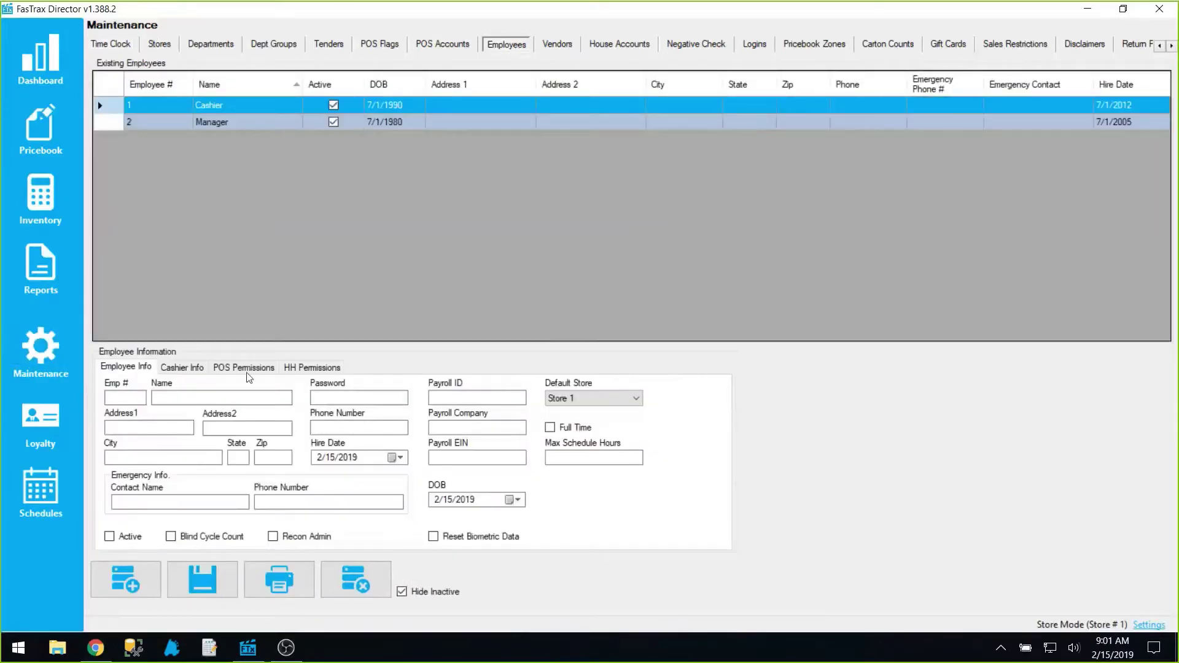
{"action": "left_click", "coordinate": [220, 123]}
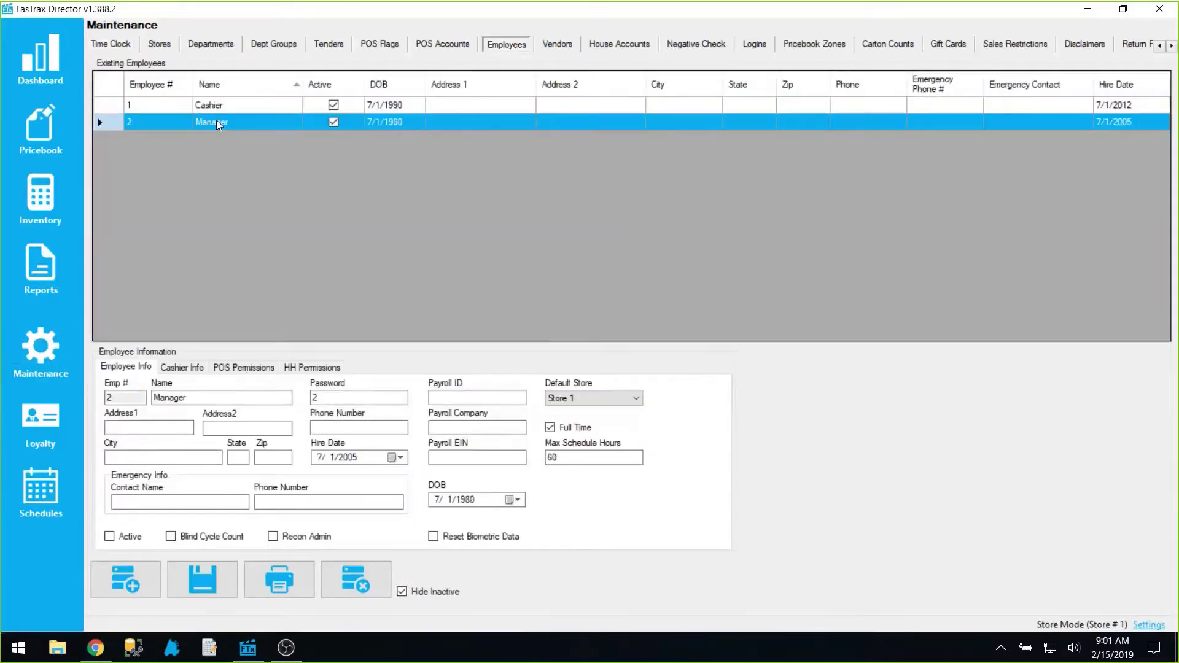
{"action": "left_click", "coordinate": [108, 100]}
{"action": "left_click", "coordinate": [212, 123]}
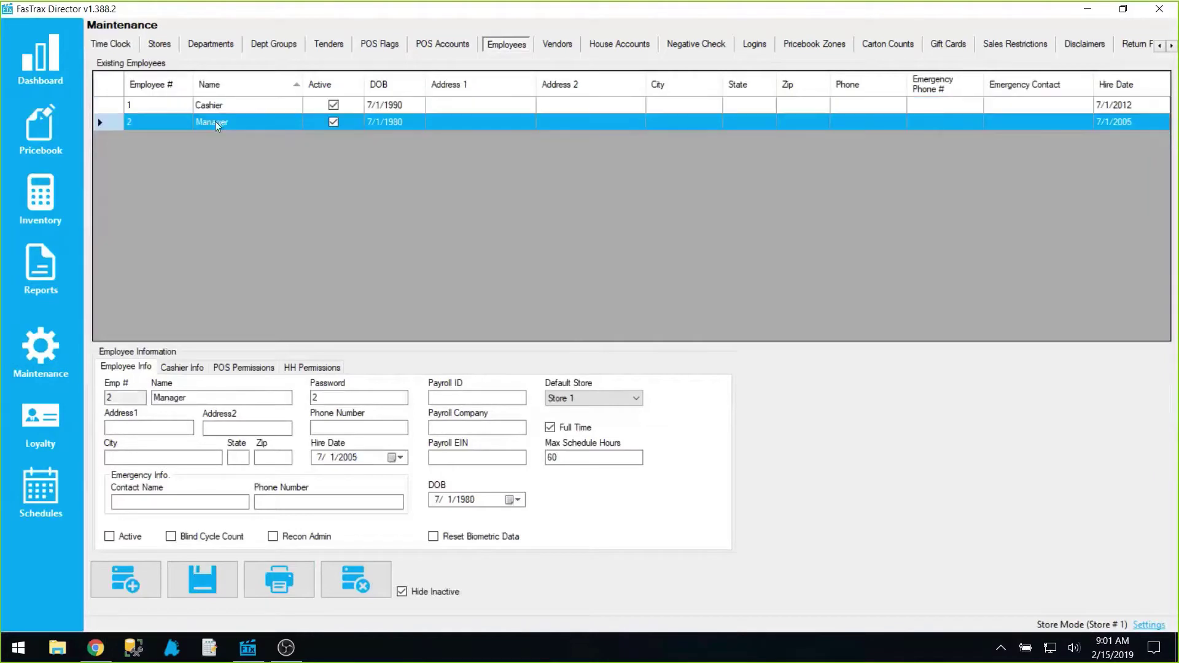
On the Manager's POS Permissions tab, toggle POS Editor off and back on, then launch FasTrax POS
{"action": "left_click", "coordinate": [257, 372]}
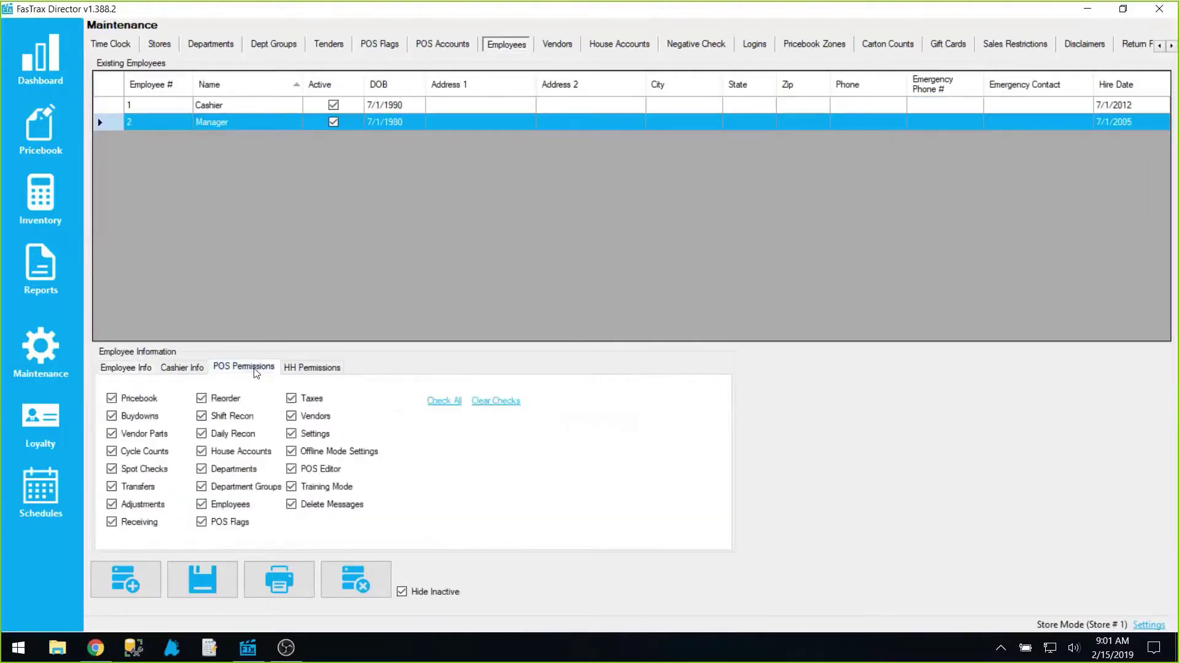
{"action": "left_click", "coordinate": [319, 472]}
{"action": "left_click", "coordinate": [318, 476]}
{"action": "left_click", "coordinate": [172, 648]}
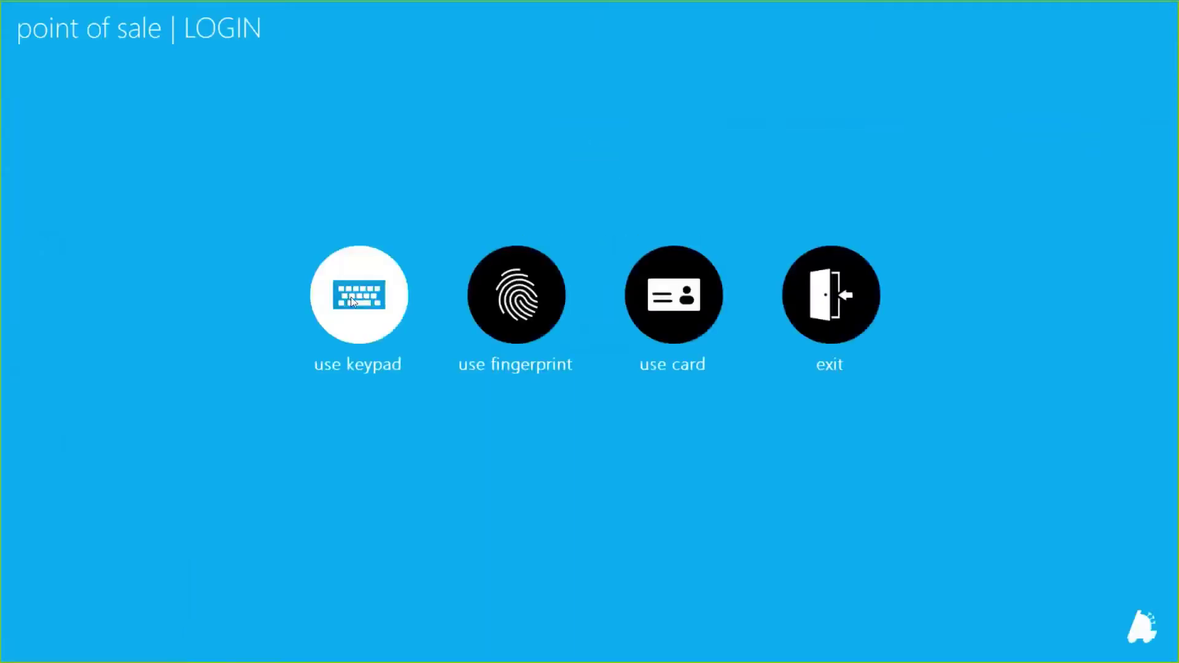
Log in to the POS as the manager, entering the user ID and password on the keypad
{"action": "left_click", "coordinate": [351, 297]}
{"action": "type", "text": "1"}
{"action": "key", "text": "Tab"}
{"action": "type", "text": "1"}
{"action": "key", "text": "Return"}
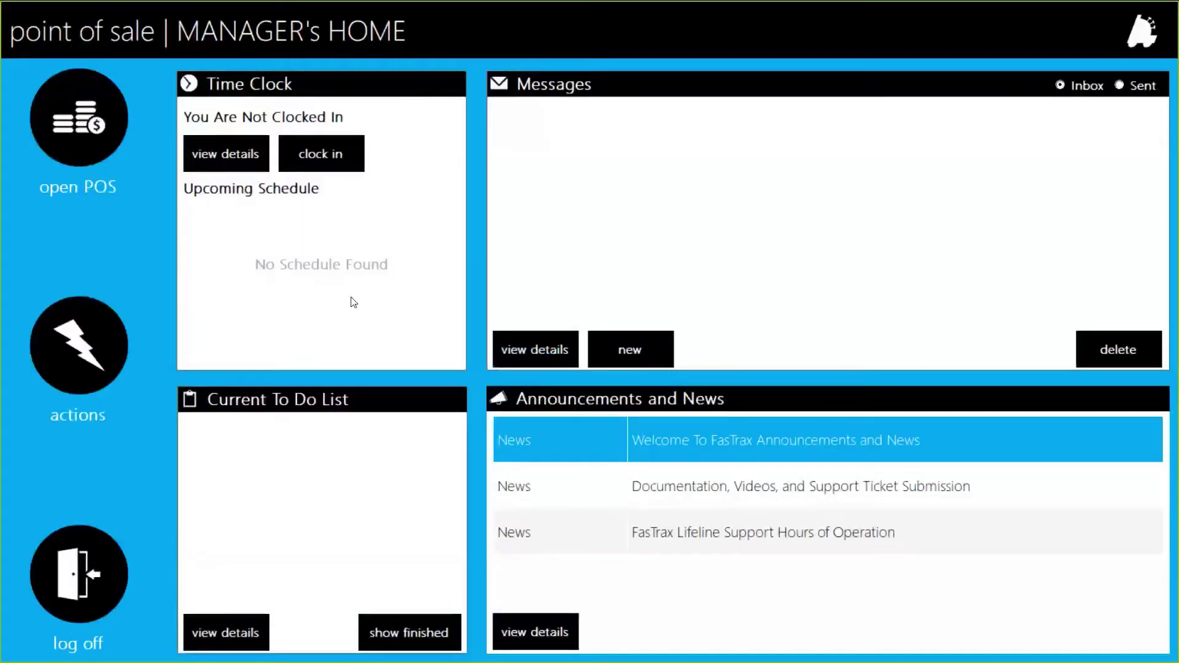
Open Actions > Settings > POS Button Editor and choose Main Panel for editing
{"action": "left_click", "coordinate": [84, 354]}
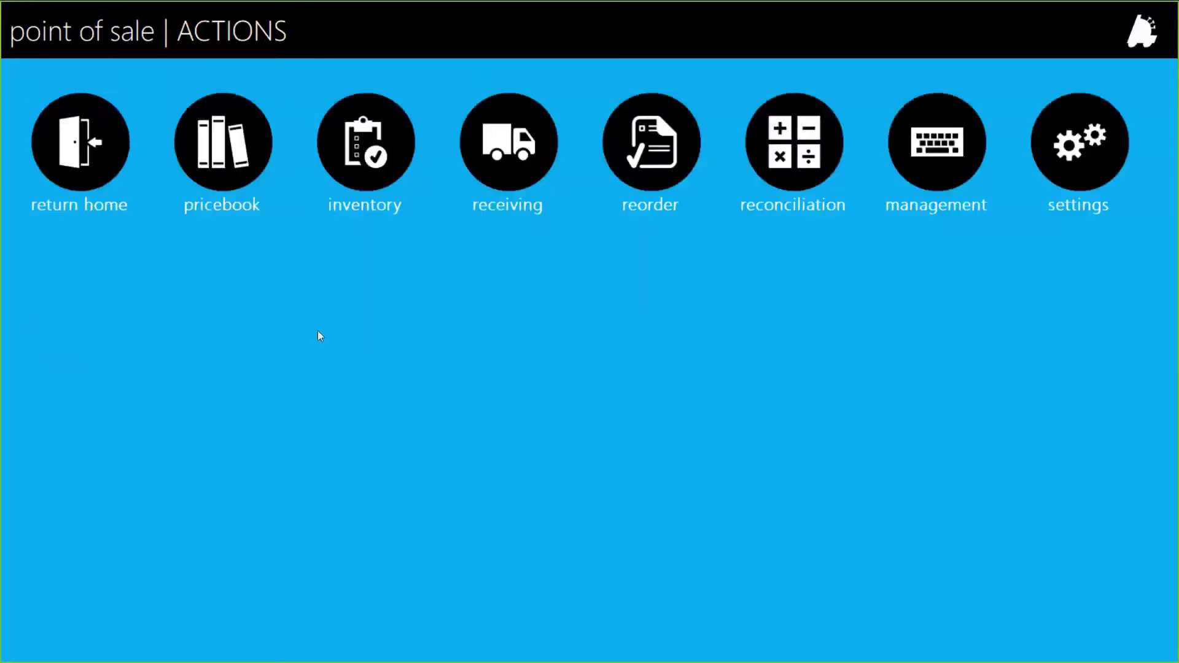
{"action": "left_click", "coordinate": [1085, 171]}
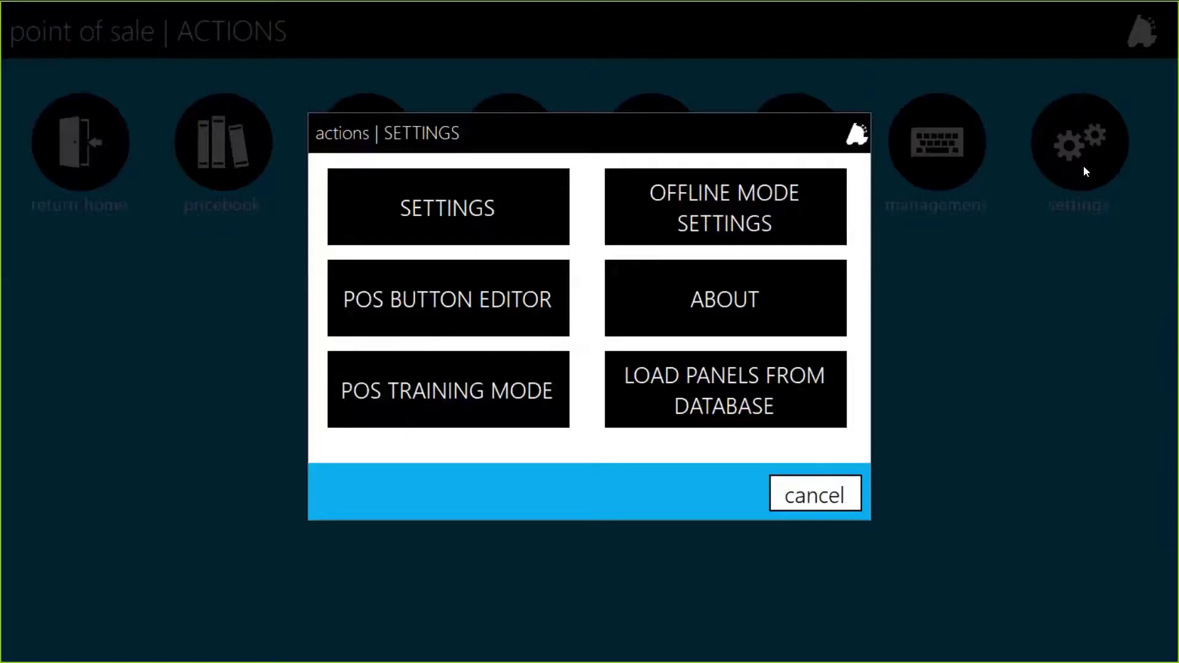
{"action": "left_click", "coordinate": [462, 304]}
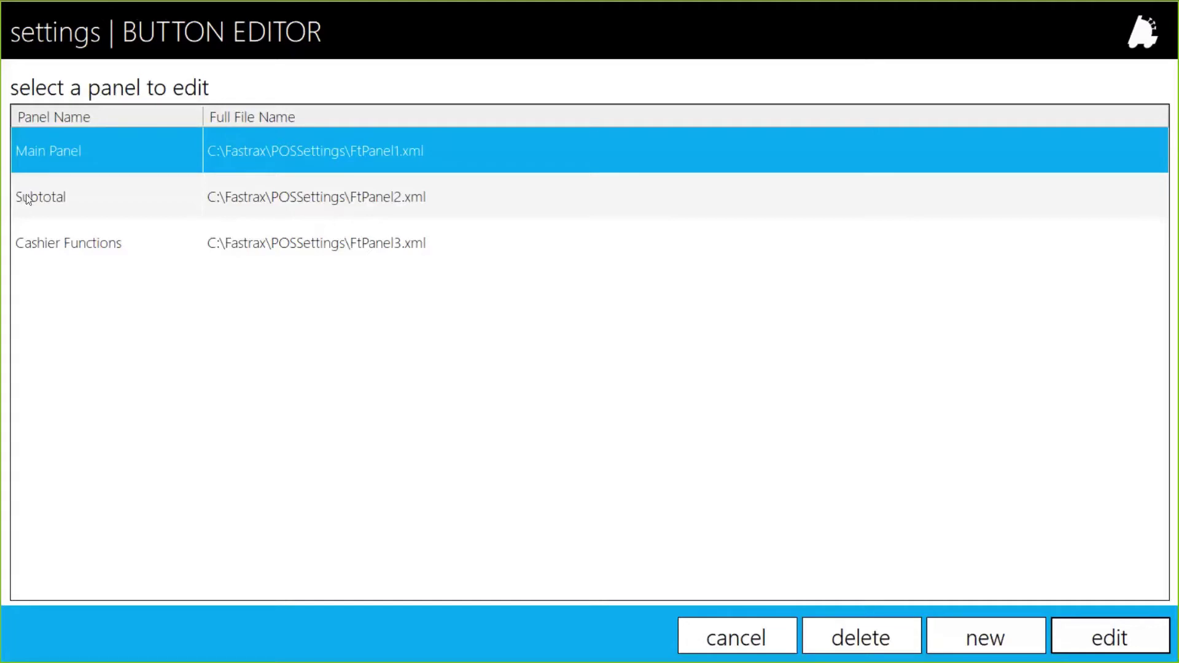
{"action": "left_click", "coordinate": [82, 188]}
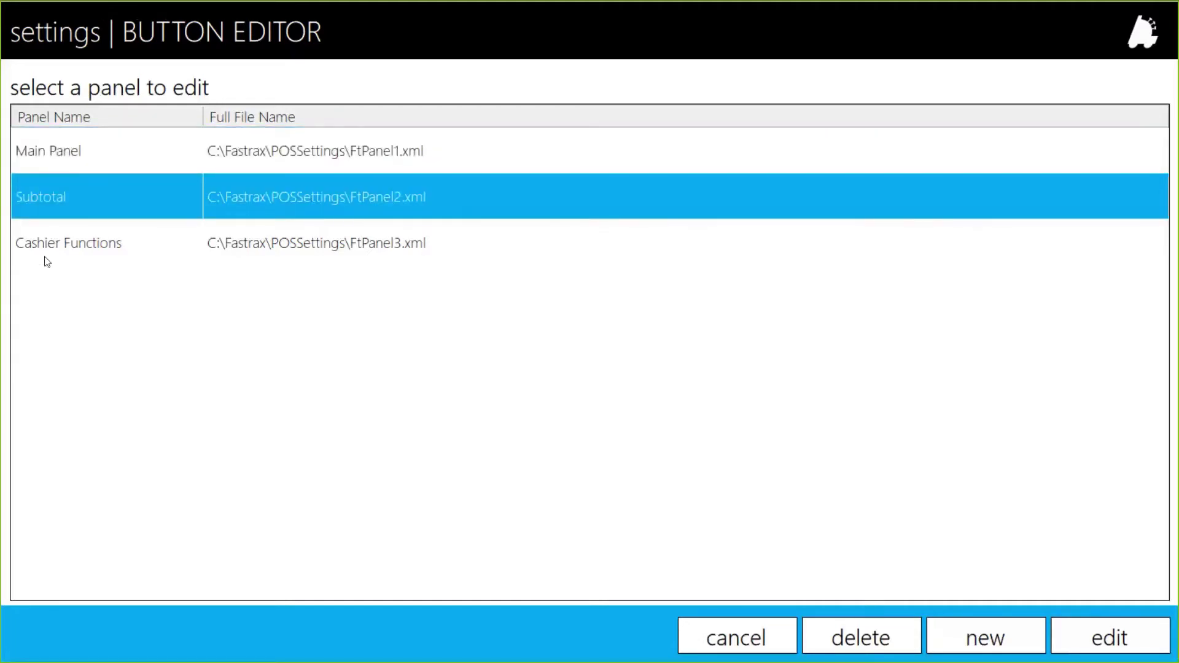
{"action": "left_click", "coordinate": [76, 261]}
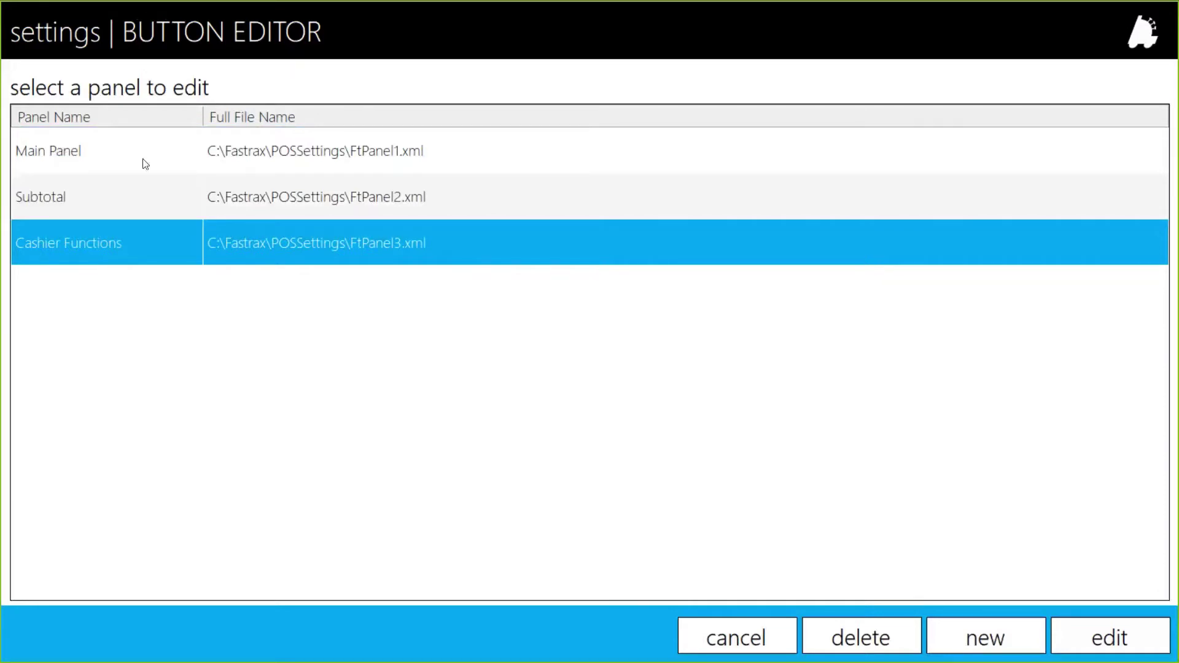
{"action": "left_click", "coordinate": [103, 158]}
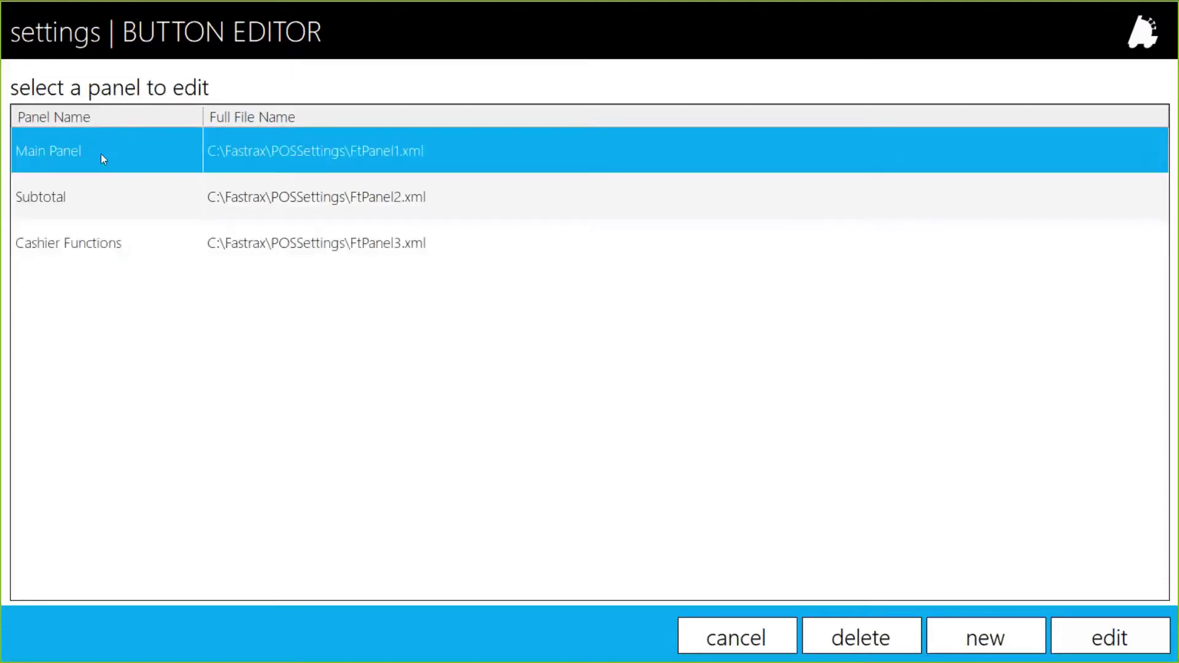
{"action": "left_click", "coordinate": [1125, 642]}
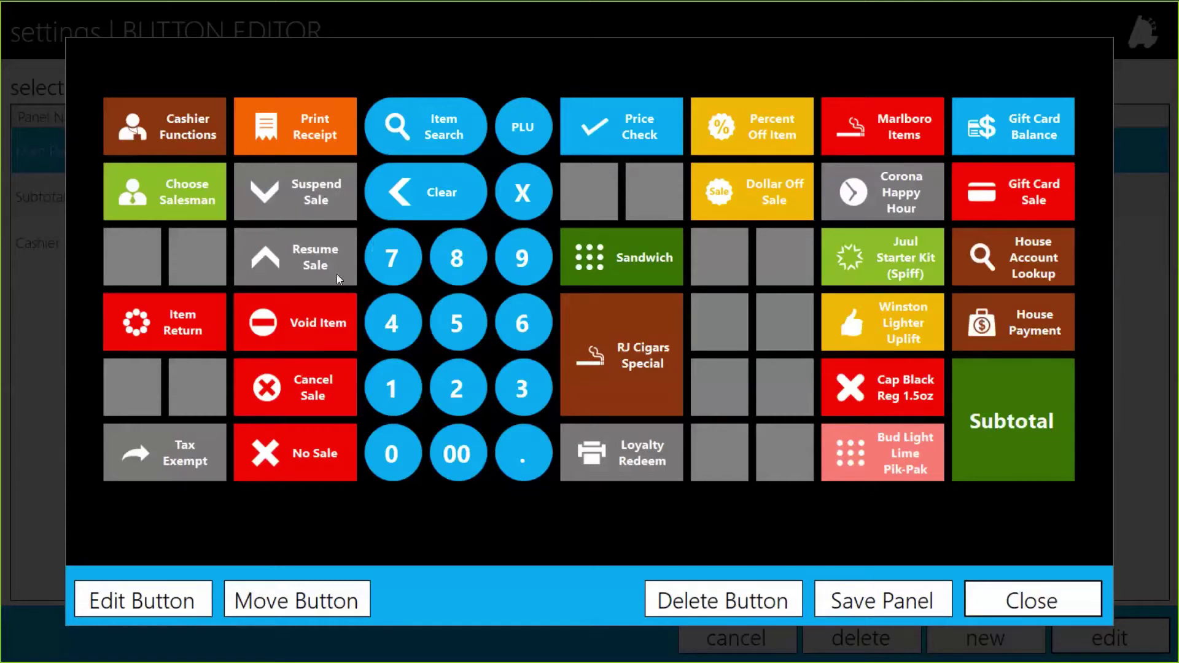
Inspect the Main Panel's empty grey slots near Price Check, Sandwich and Bud Light Lime
{"action": "left_click", "coordinate": [584, 191]}
{"action": "left_click", "coordinate": [651, 193]}
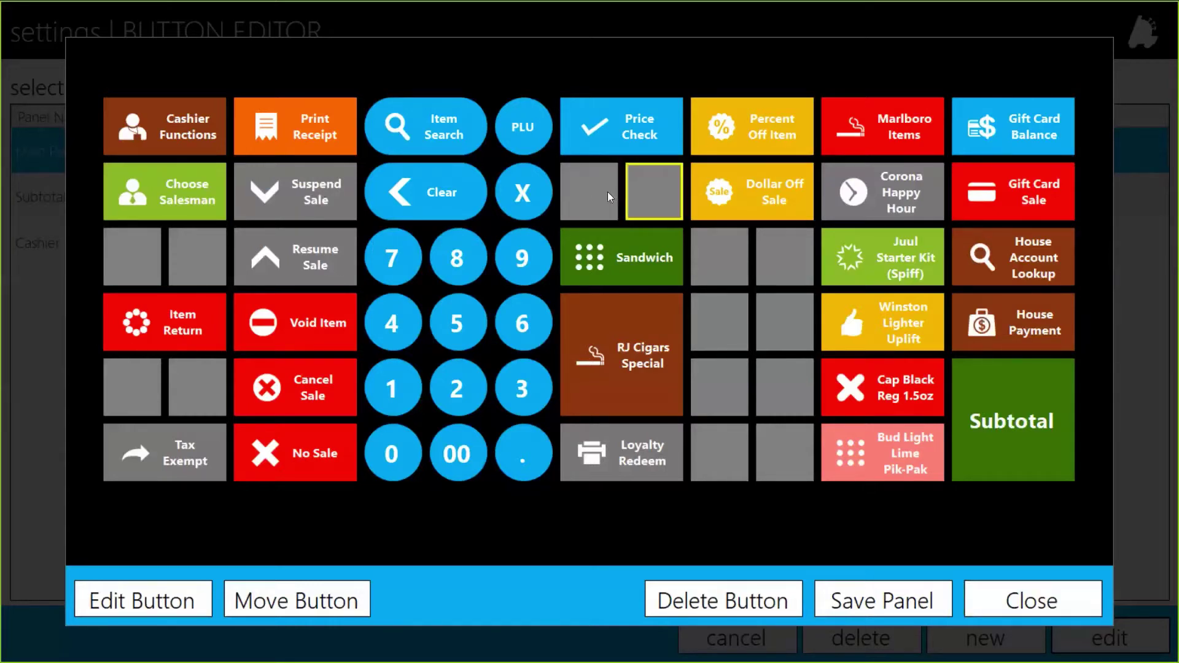
{"action": "left_click", "coordinate": [604, 200]}
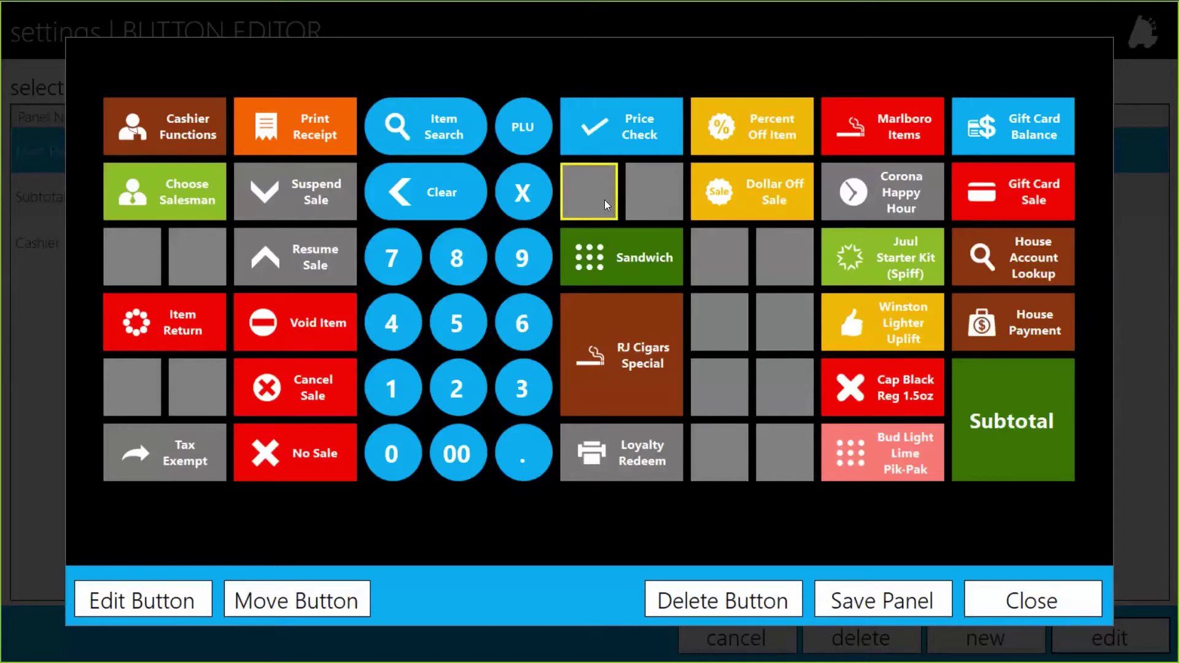
{"action": "left_click", "coordinate": [650, 205]}
{"action": "left_click", "coordinate": [716, 260]}
{"action": "left_click", "coordinate": [779, 264]}
{"action": "left_click", "coordinate": [763, 318]}
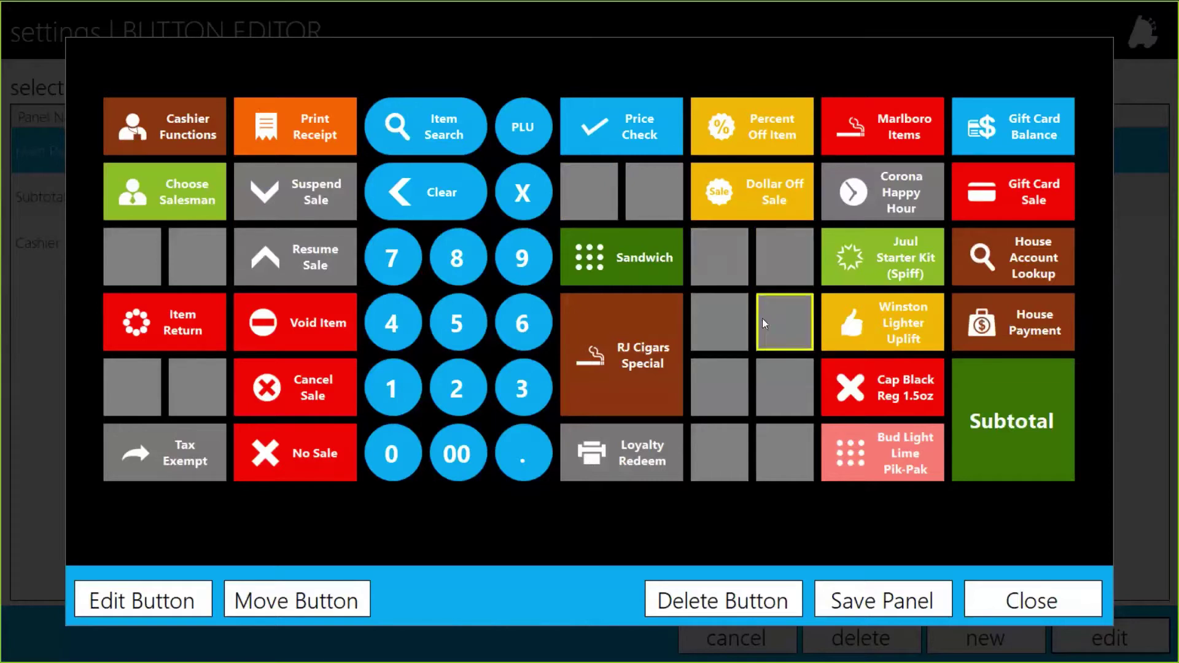
{"action": "left_click", "coordinate": [717, 320]}
{"action": "left_click", "coordinate": [779, 324]}
{"action": "left_click", "coordinate": [721, 386]}
{"action": "left_click", "coordinate": [725, 450]}
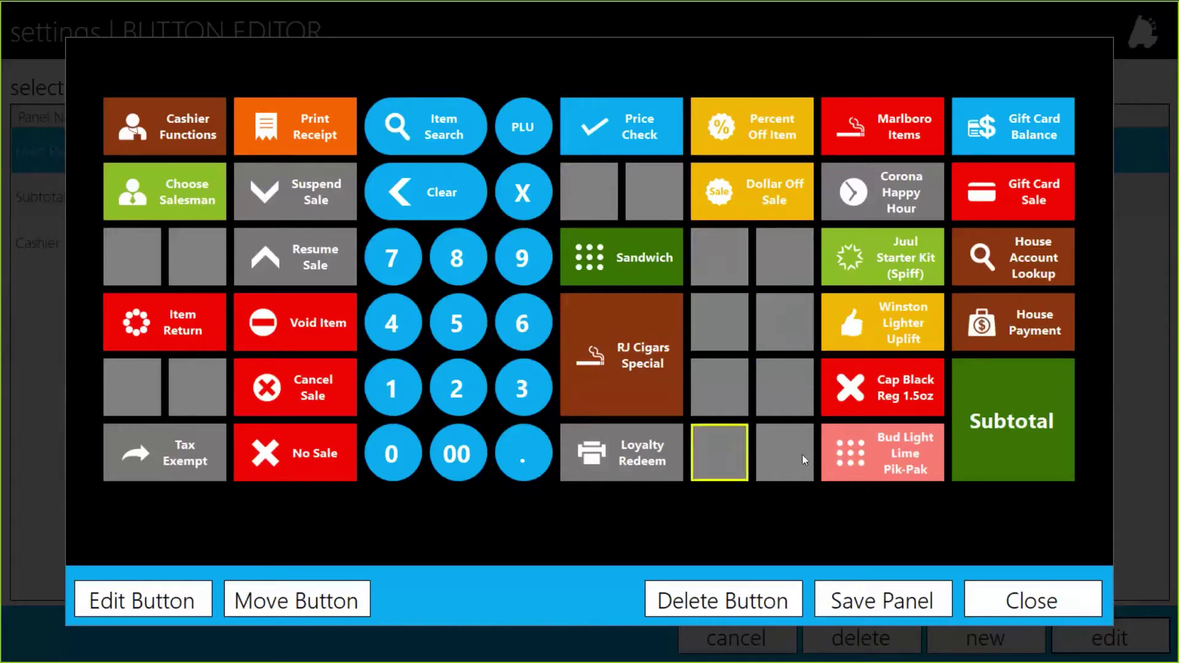
{"action": "left_click", "coordinate": [805, 460]}
Exit the panel editor without saving and back out of the panel list
{"action": "left_click", "coordinate": [1015, 601]}
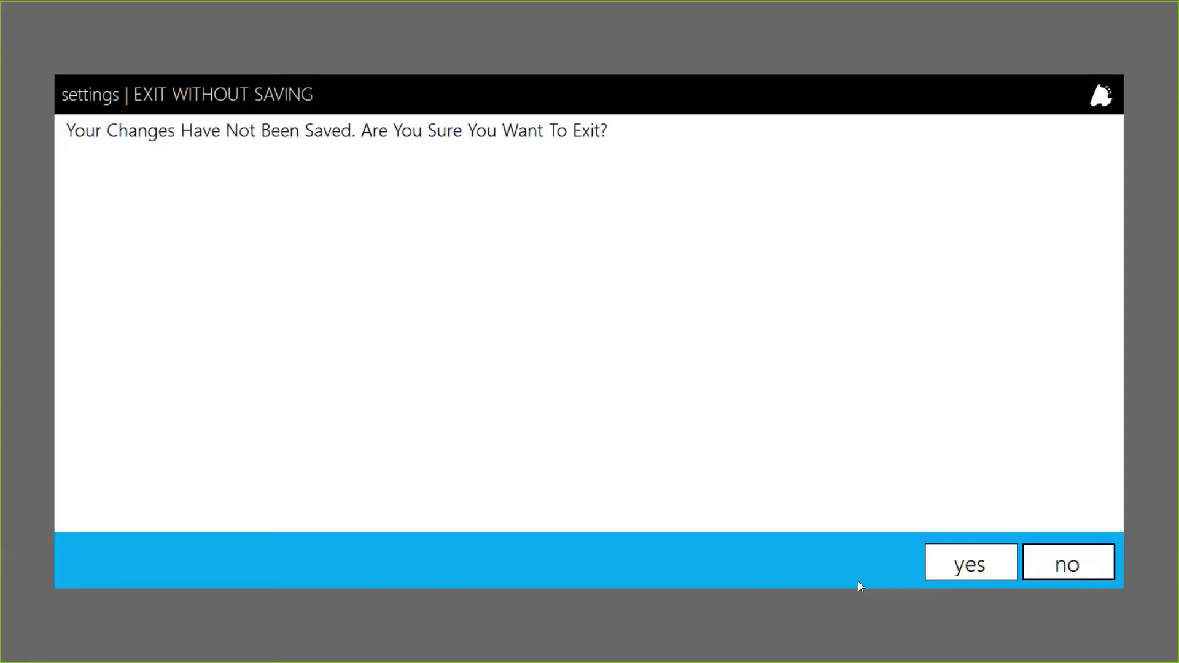
{"action": "left_click", "coordinate": [1000, 566]}
{"action": "left_click", "coordinate": [760, 635]}
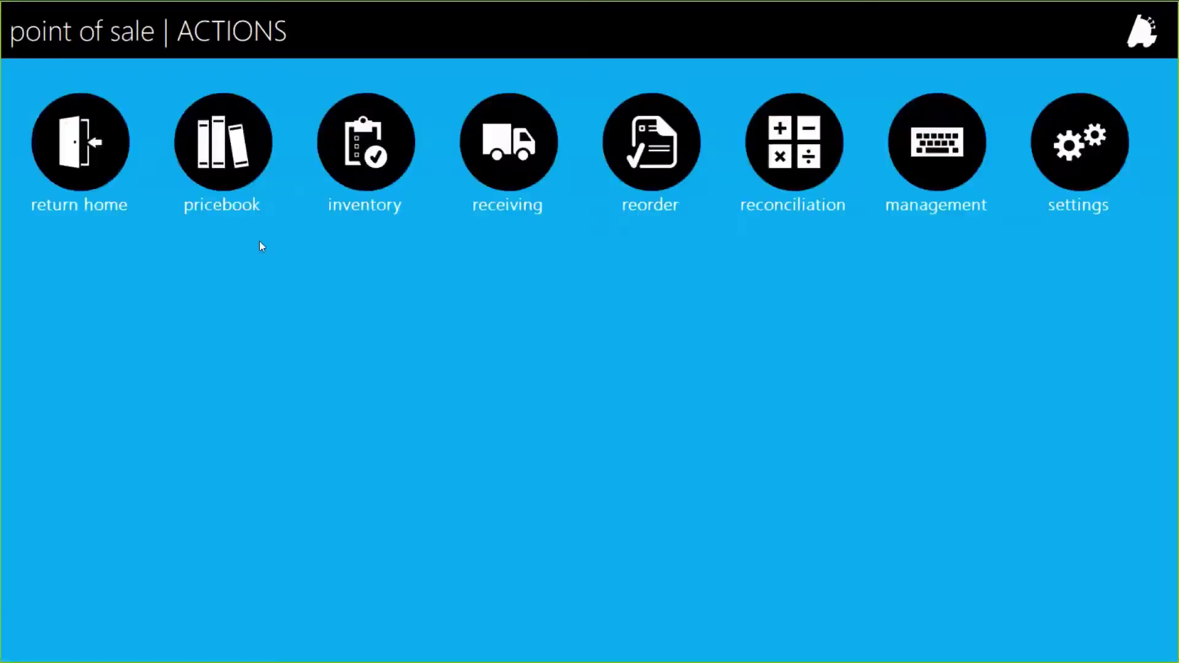
{"action": "left_click", "coordinate": [109, 148]}
Return through the sale screen to Actions > Settings > POS Button Editor and open Main Panel
{"action": "left_click", "coordinate": [110, 148]}
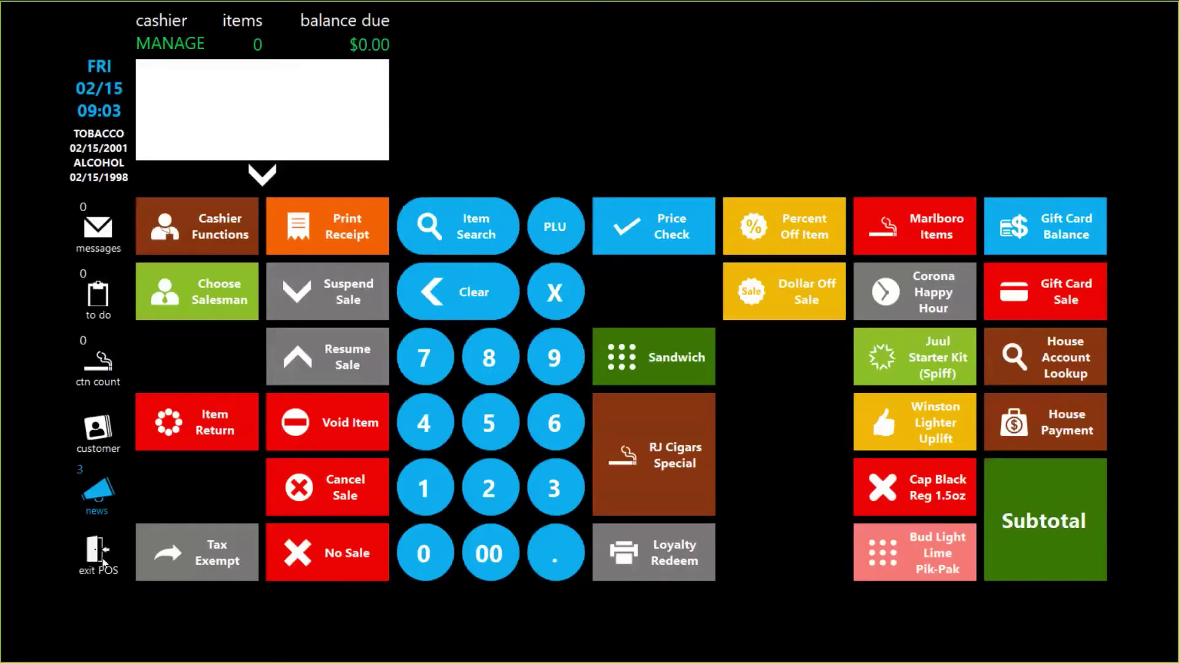
{"action": "left_click", "coordinate": [72, 540]}
{"action": "left_click", "coordinate": [78, 341]}
{"action": "left_click", "coordinate": [1106, 198]}
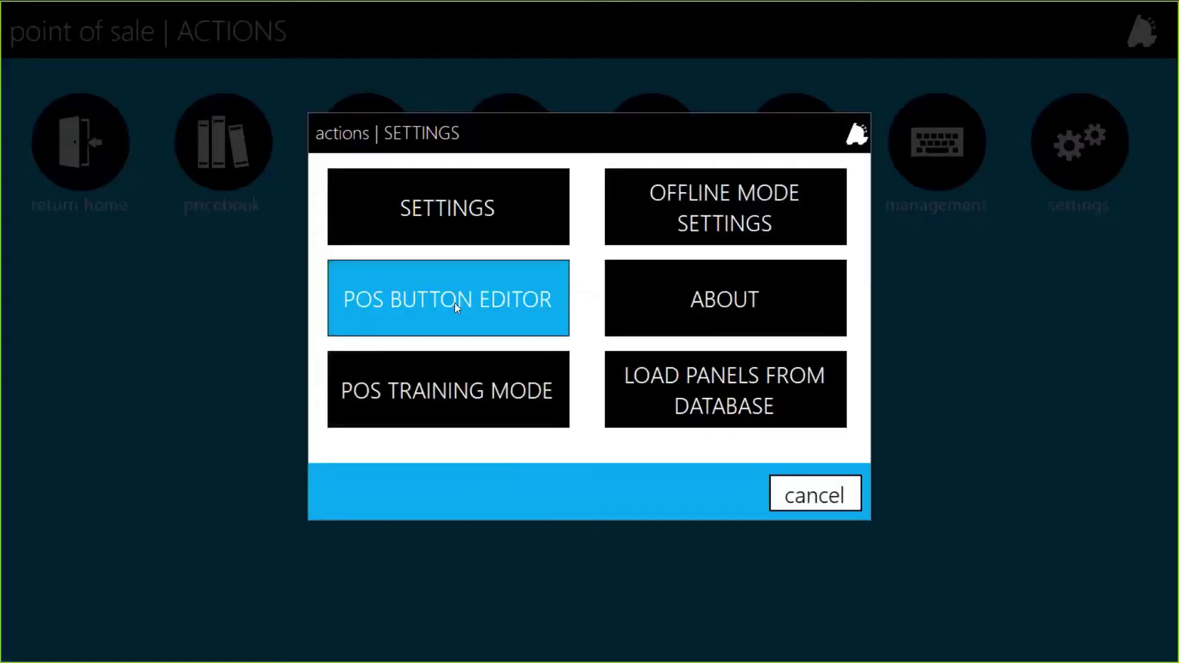
{"action": "left_click", "coordinate": [454, 304]}
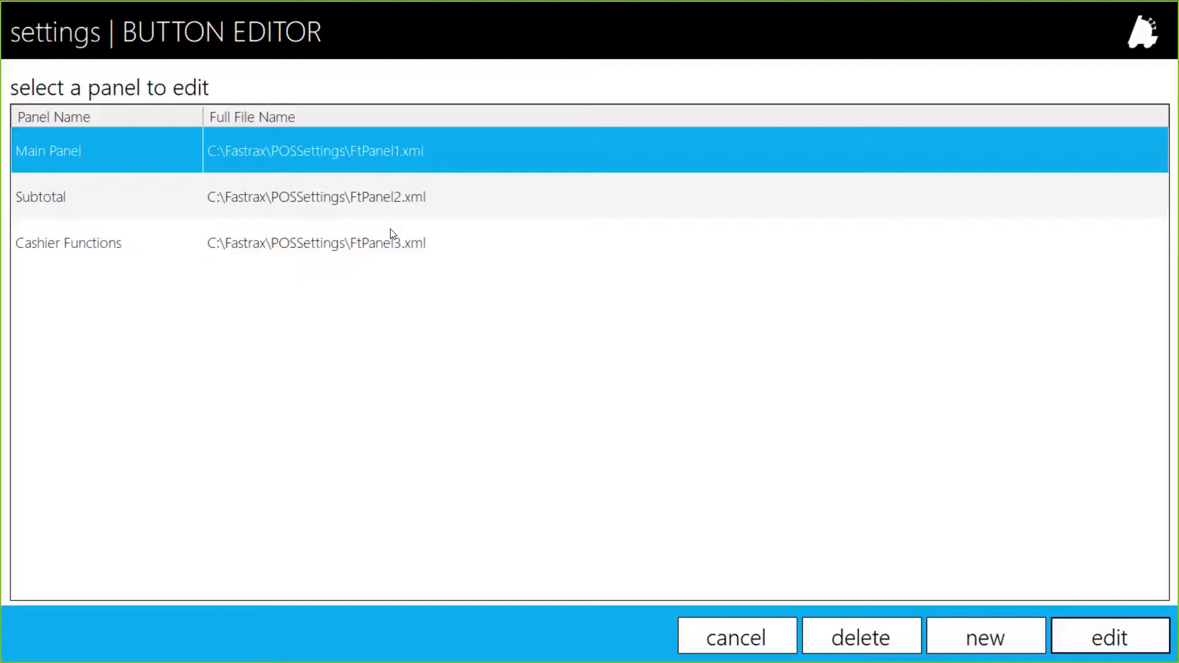
{"action": "double_click", "coordinate": [244, 152]}
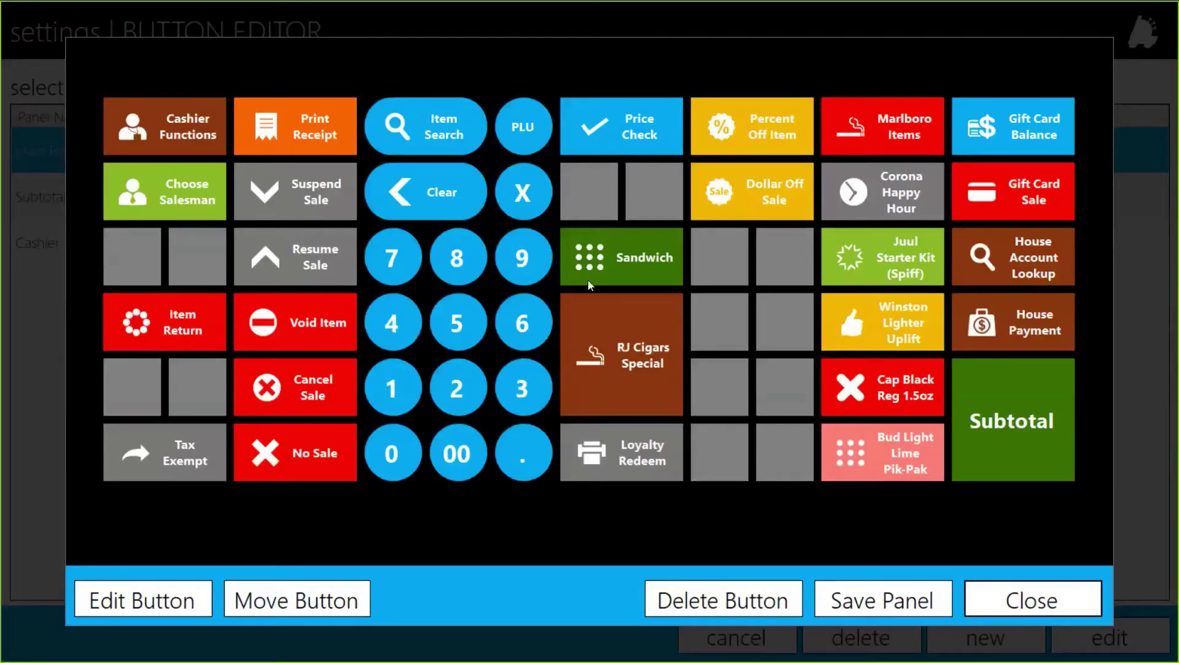
Move Dollar Off Sale into the blank slot below, then back to its original slot
{"action": "left_click", "coordinate": [757, 194]}
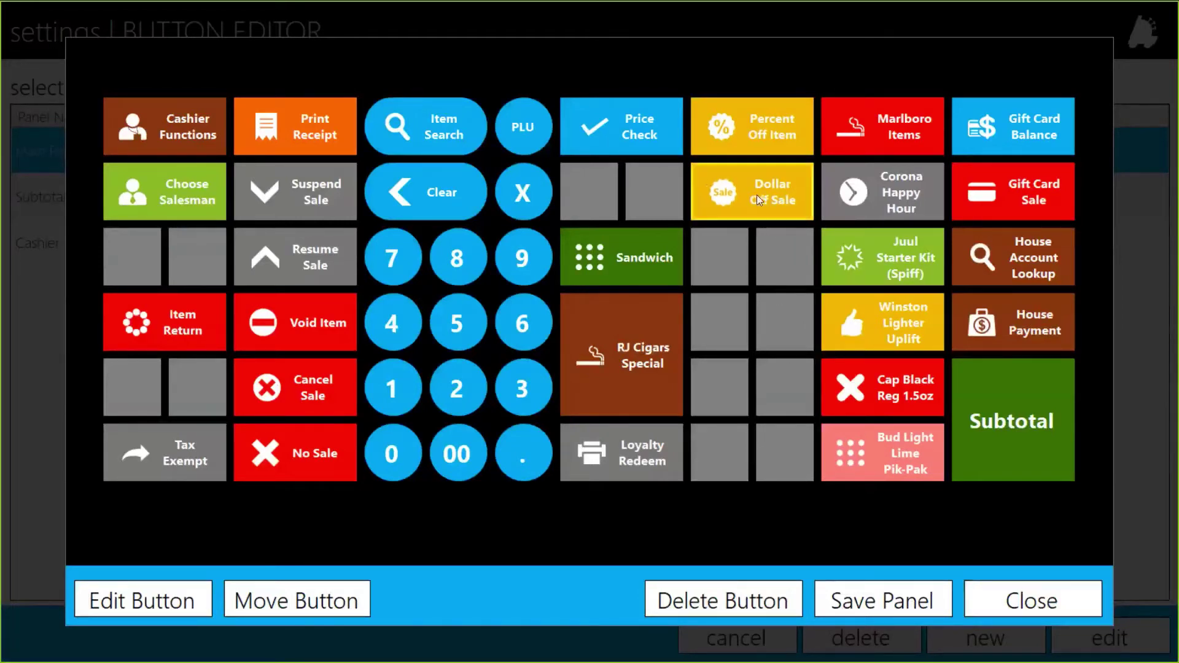
{"action": "left_click", "coordinate": [297, 599]}
{"action": "left_click", "coordinate": [319, 602]}
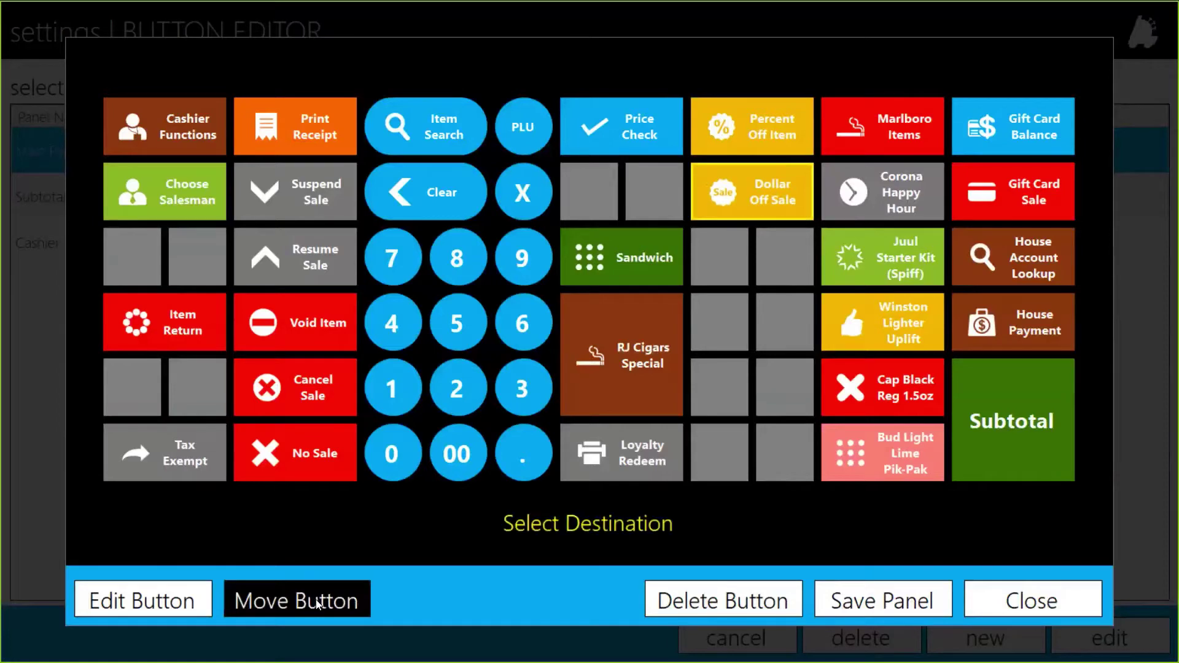
{"action": "left_click", "coordinate": [702, 301]}
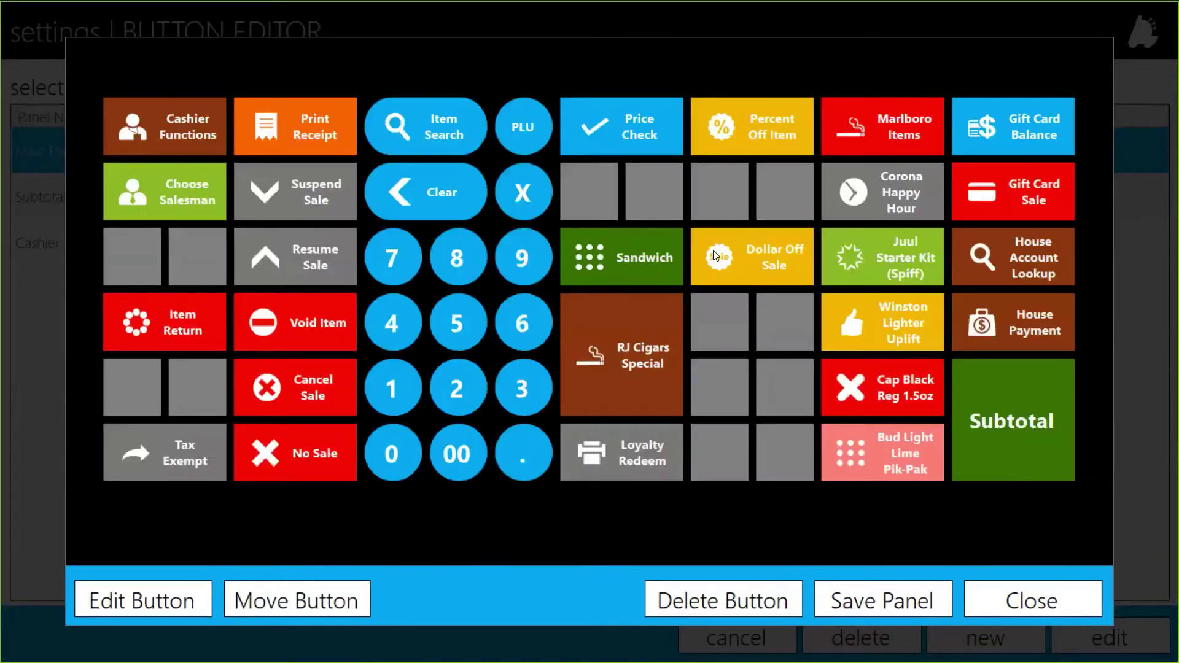
{"action": "left_click", "coordinate": [716, 256]}
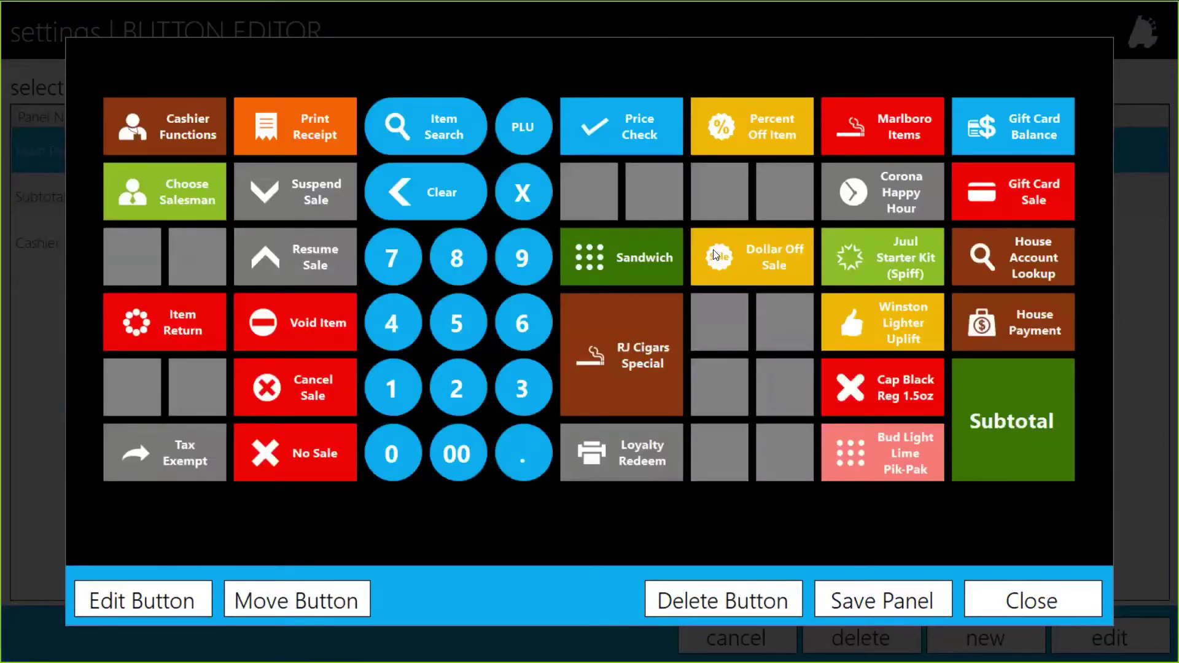
{"action": "left_click", "coordinate": [278, 603]}
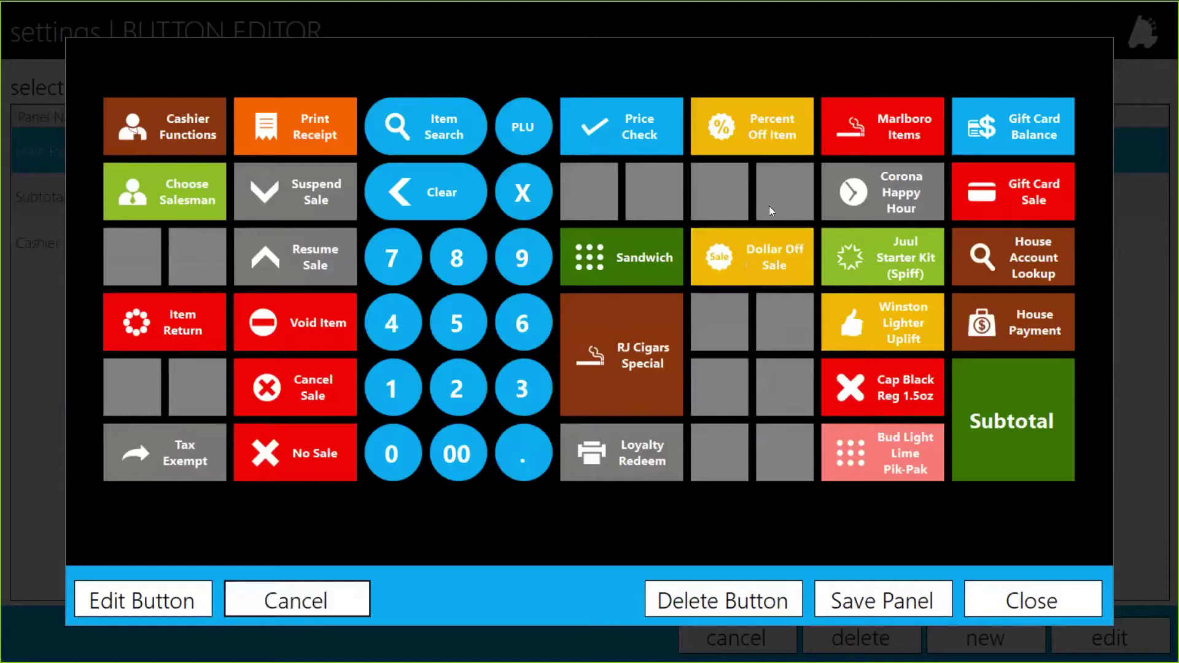
{"action": "left_click", "coordinate": [727, 183]}
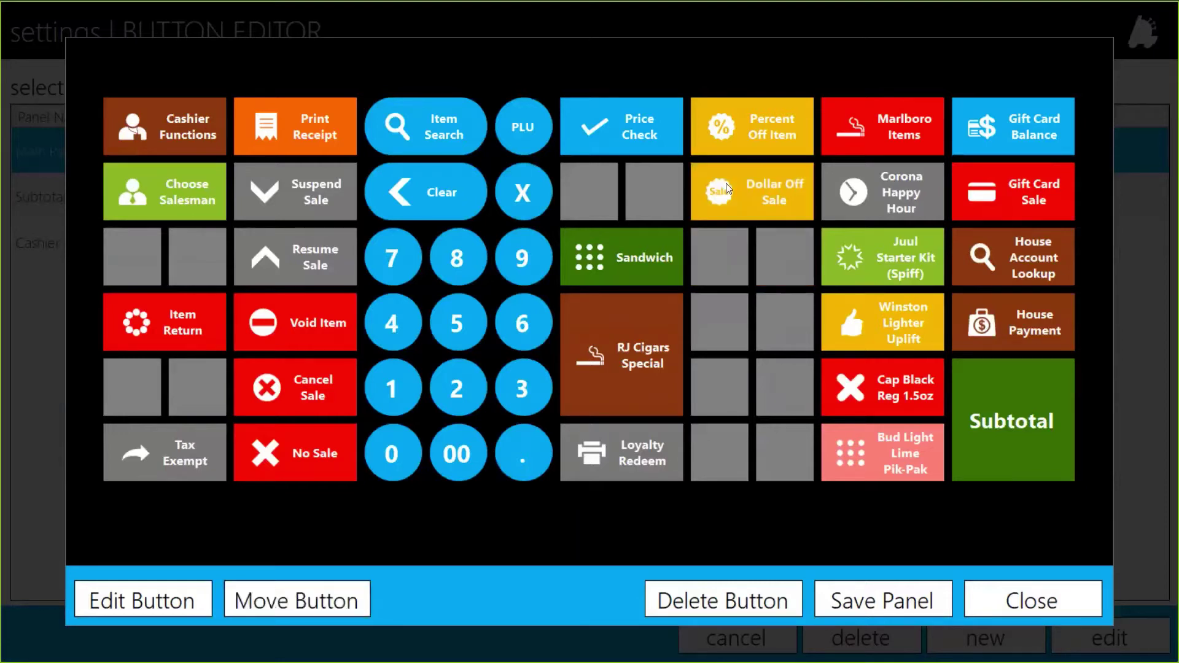
Try relocating Subtotal, moving it left of Cap Black and then back to its place
{"action": "left_click", "coordinate": [1020, 409]}
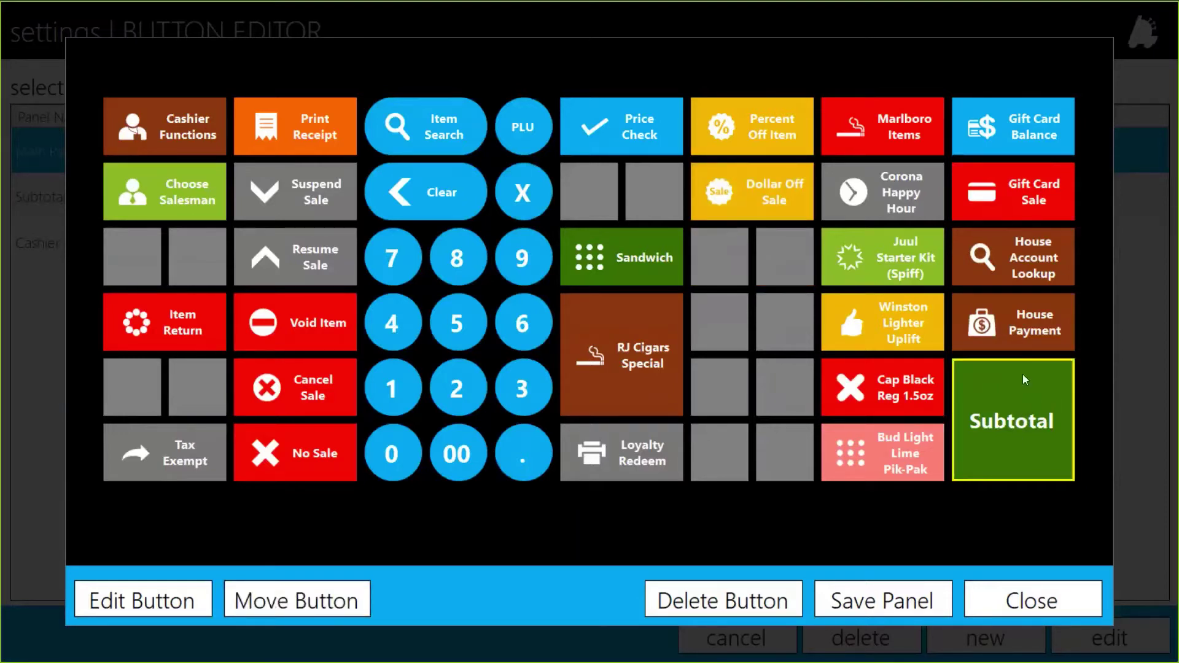
{"action": "left_click", "coordinate": [332, 599]}
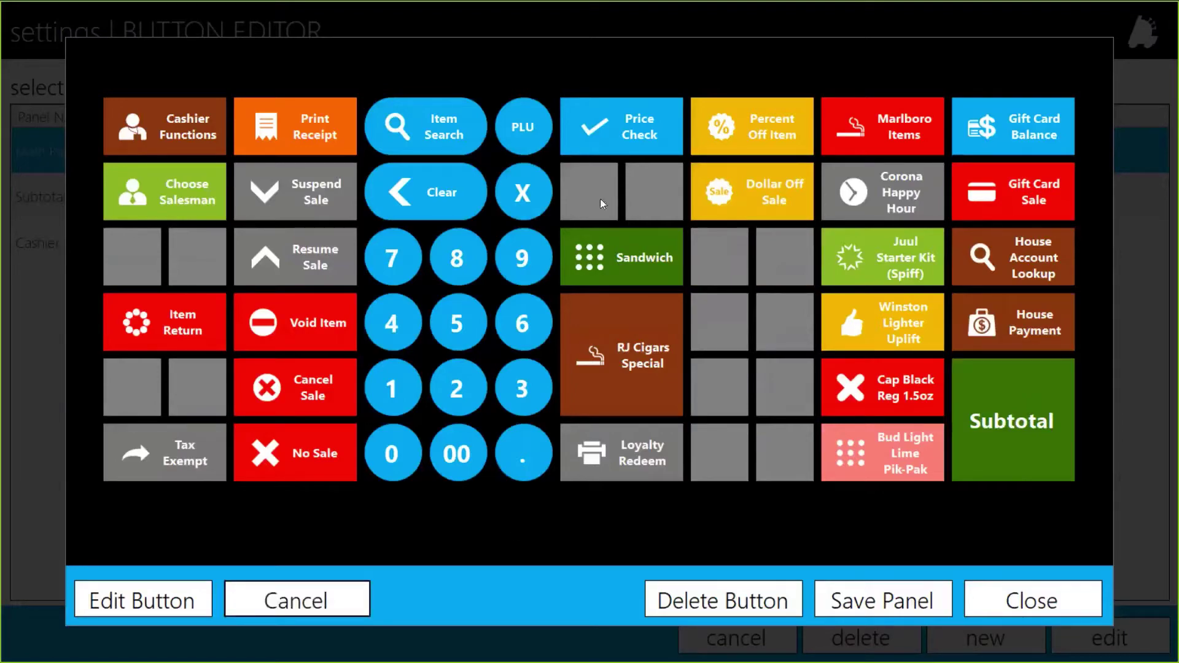
{"action": "left_click", "coordinate": [601, 200]}
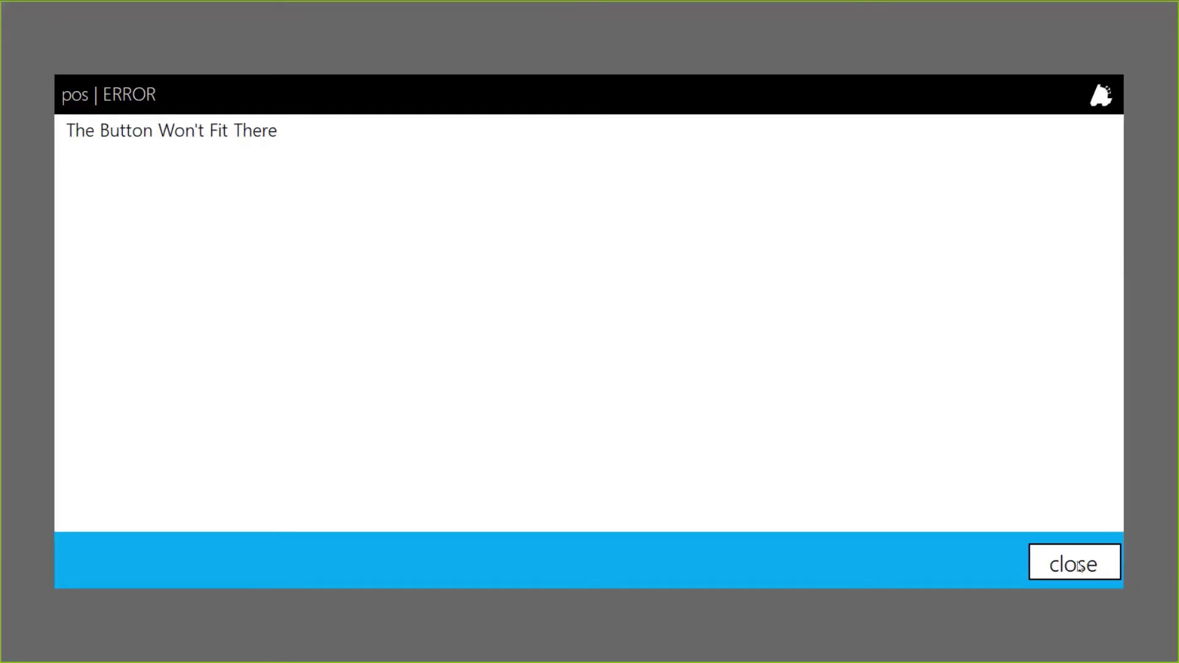
{"action": "left_click", "coordinate": [1075, 563]}
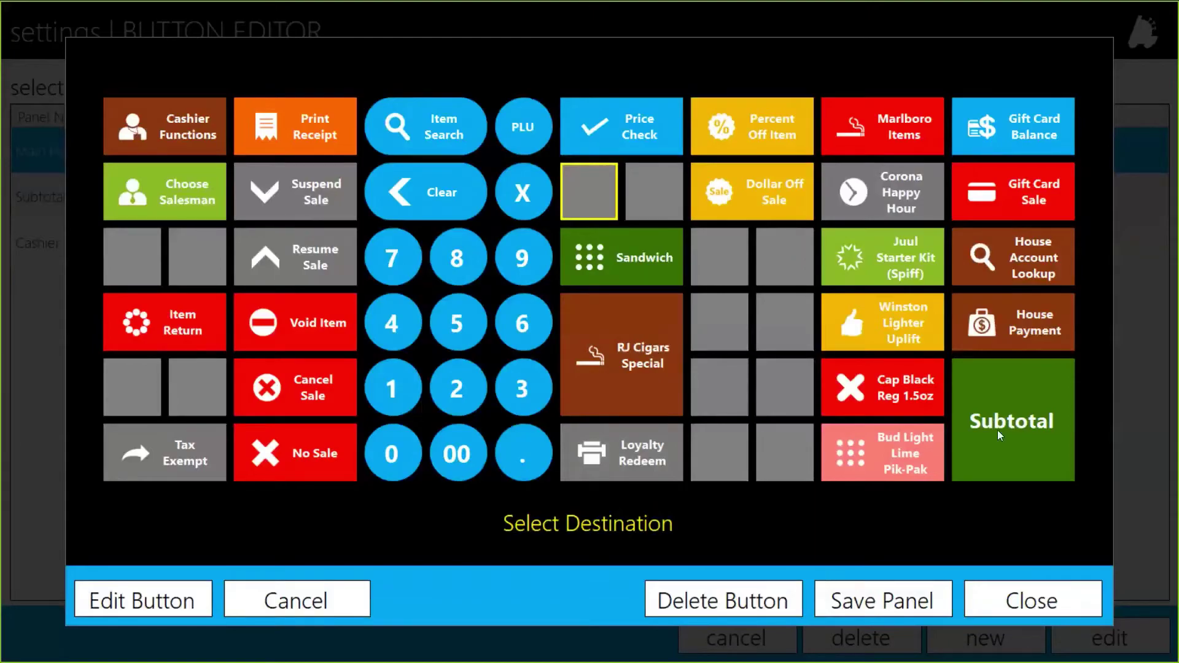
{"action": "left_click", "coordinate": [998, 430]}
{"action": "left_click", "coordinate": [1084, 568]}
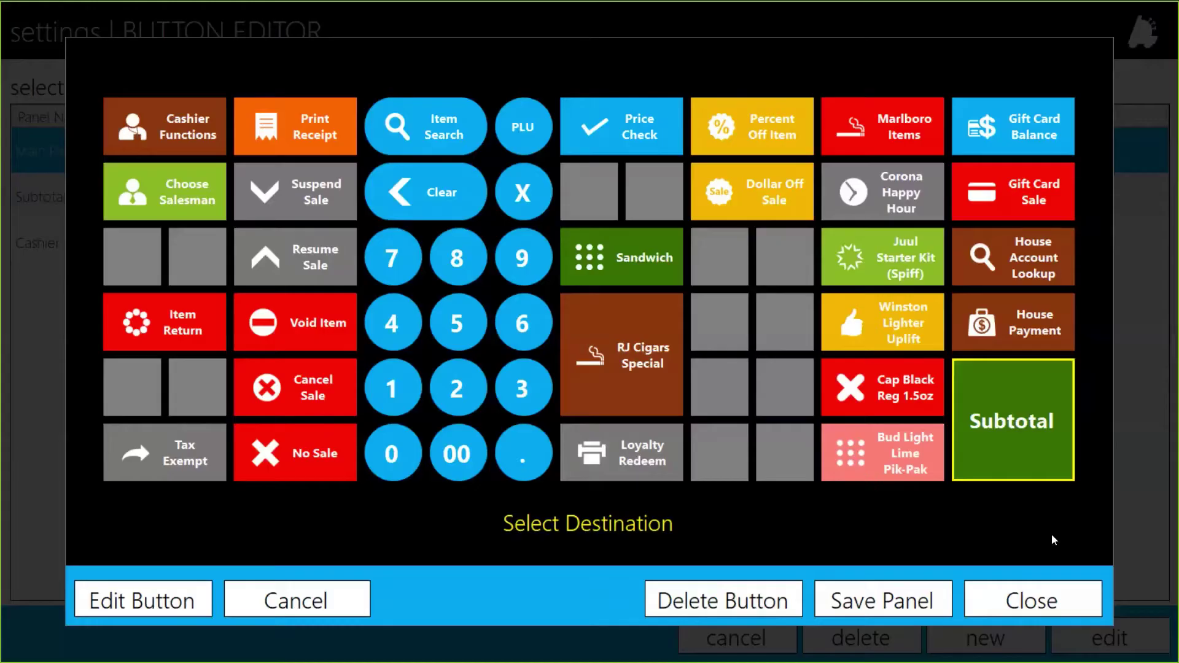
{"action": "left_click", "coordinate": [718, 404]}
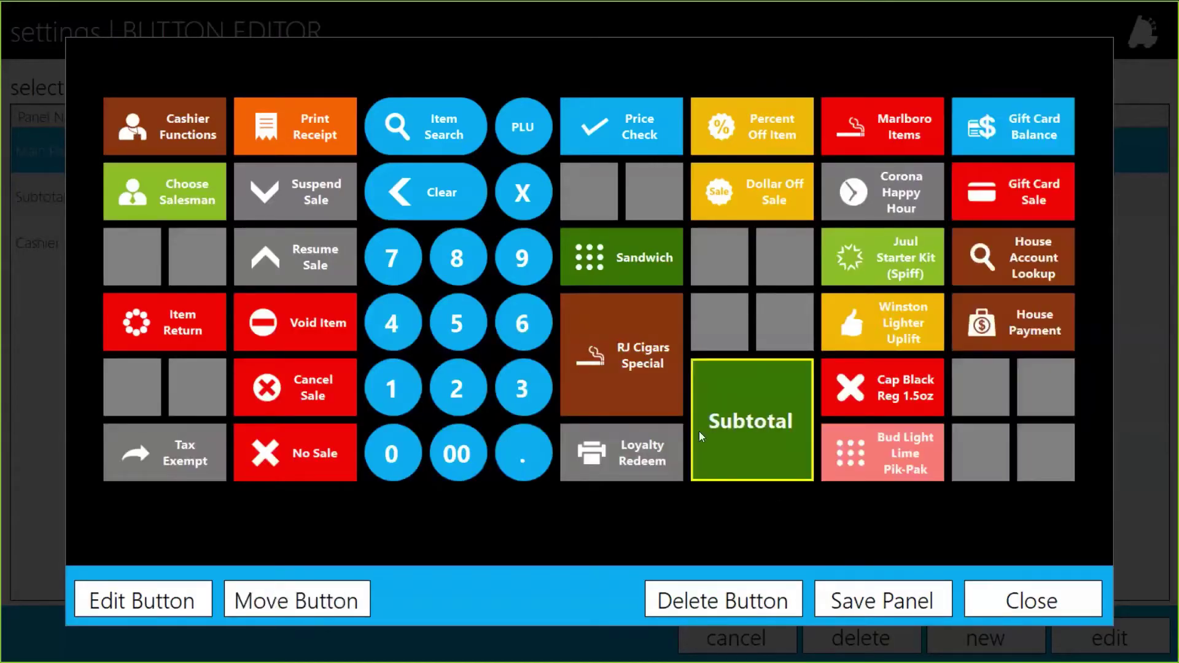
{"action": "left_click", "coordinate": [291, 613]}
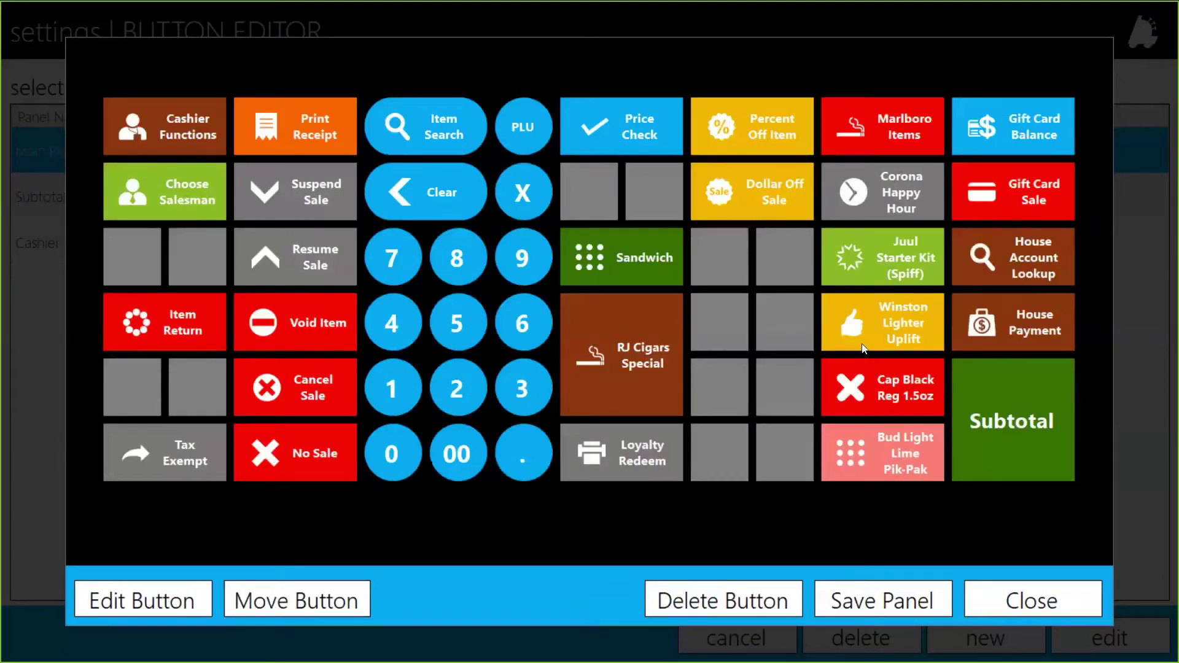
{"action": "left_click", "coordinate": [651, 257]}
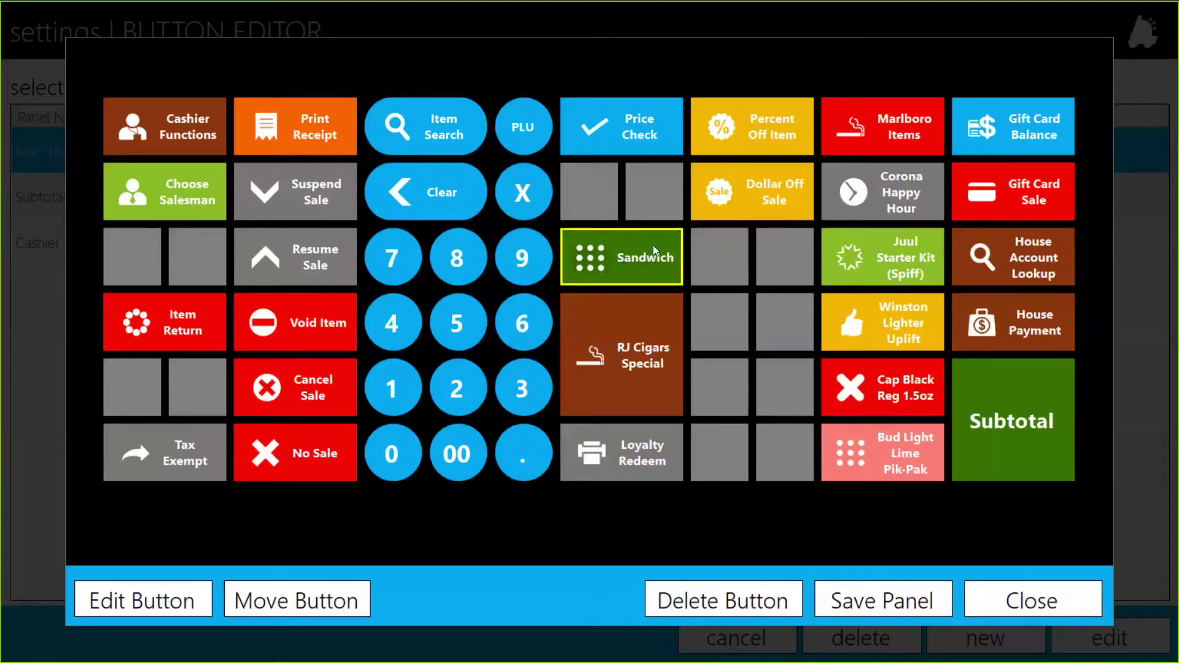
Delete the Sandwich button, then close the Main Panel without saving the deletion
{"action": "left_click", "coordinate": [720, 602]}
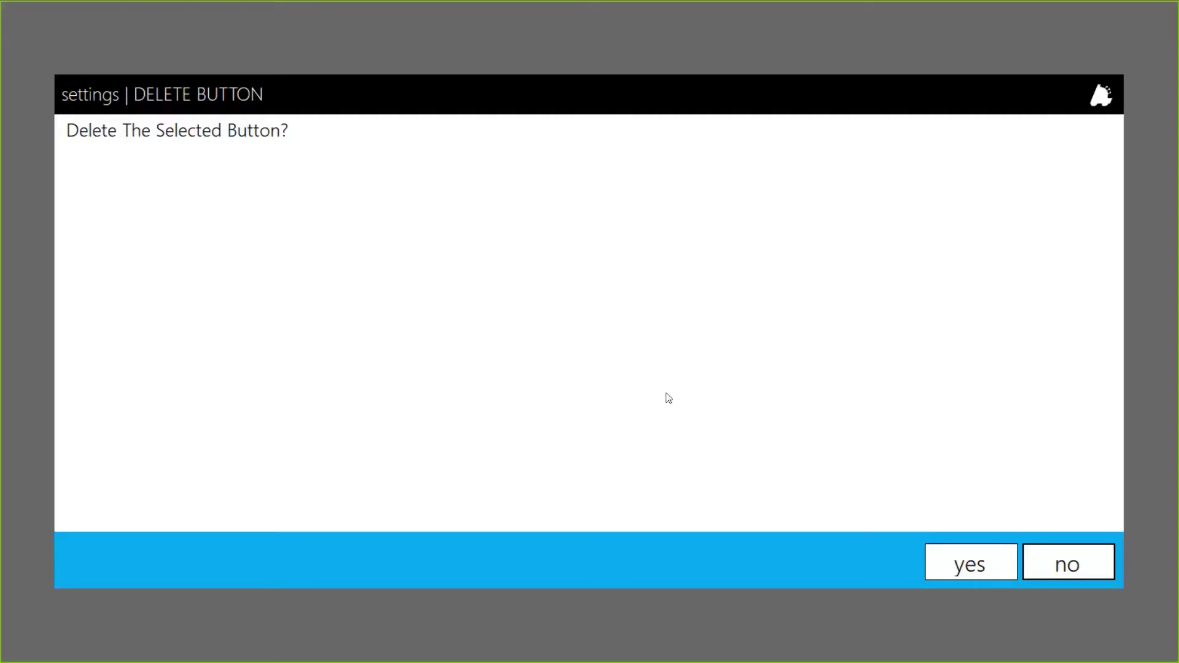
{"action": "left_click", "coordinate": [988, 562]}
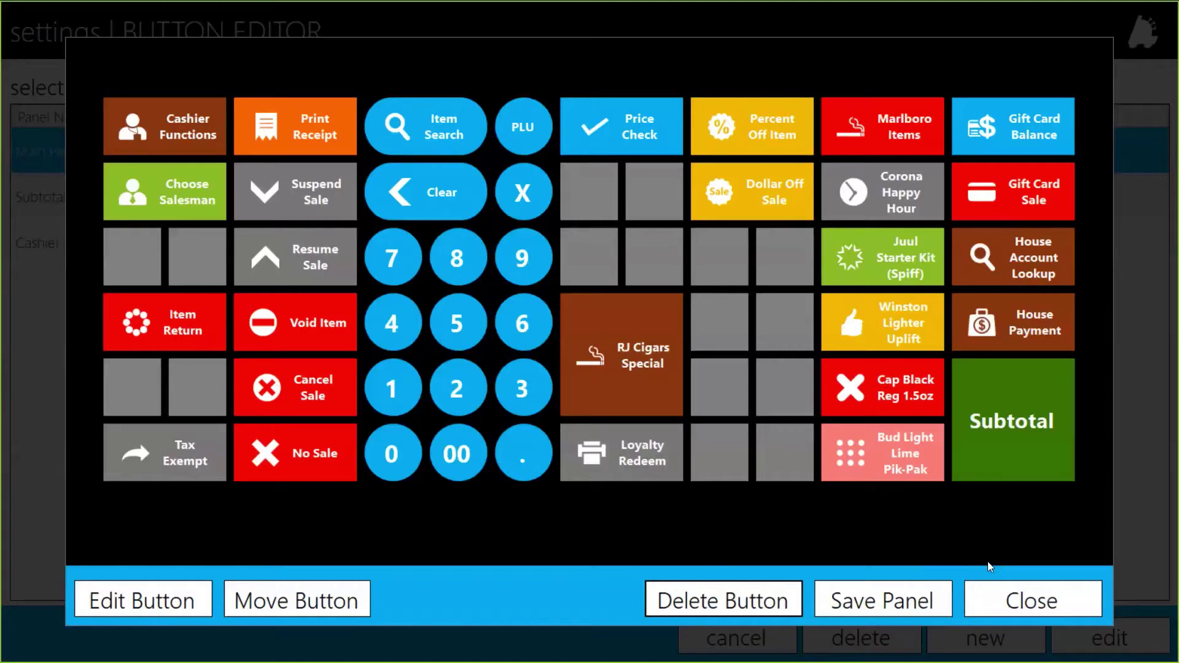
{"action": "left_click", "coordinate": [1031, 600]}
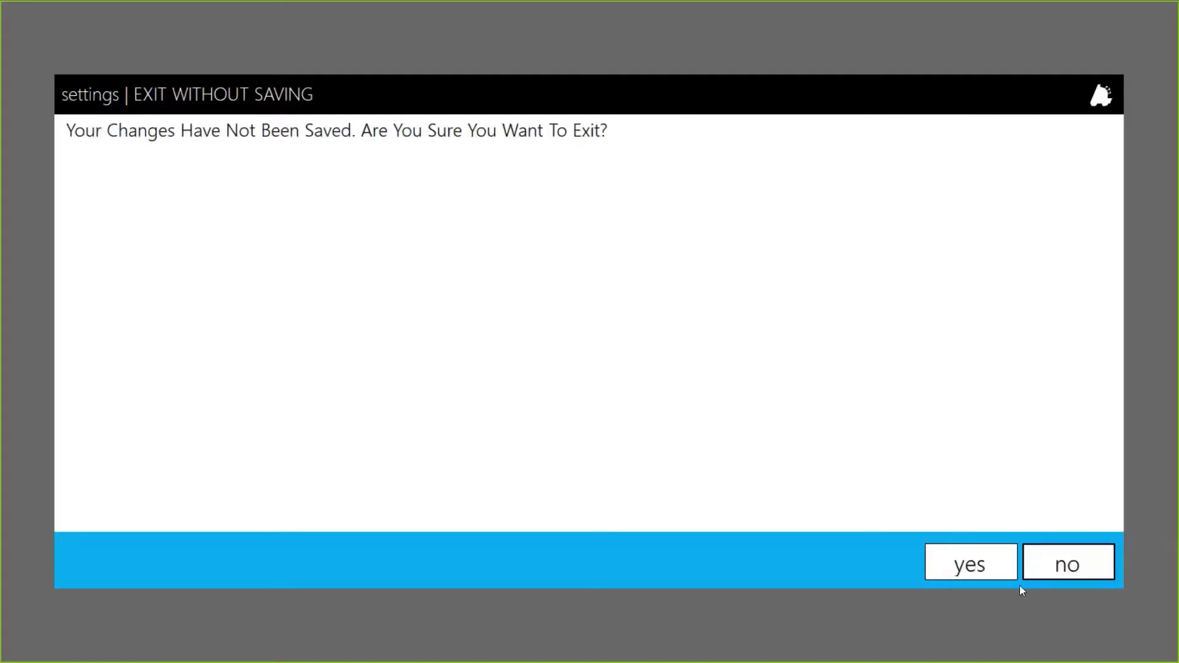
{"action": "left_click", "coordinate": [984, 564]}
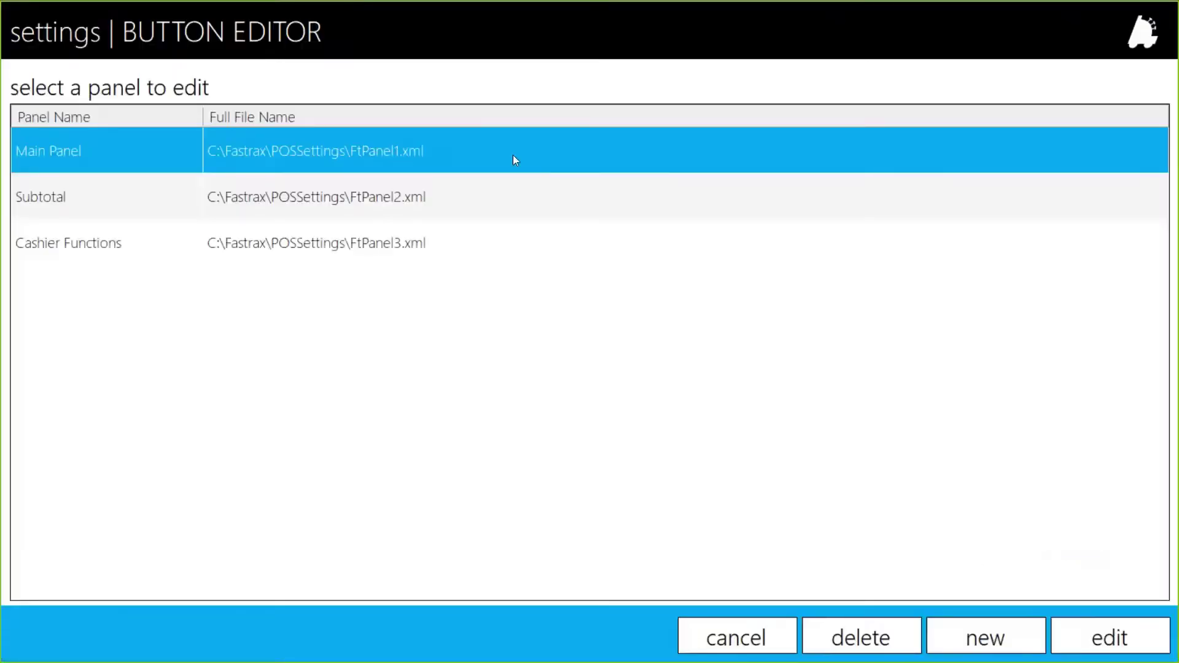
{"action": "double_click", "coordinate": [513, 155]}
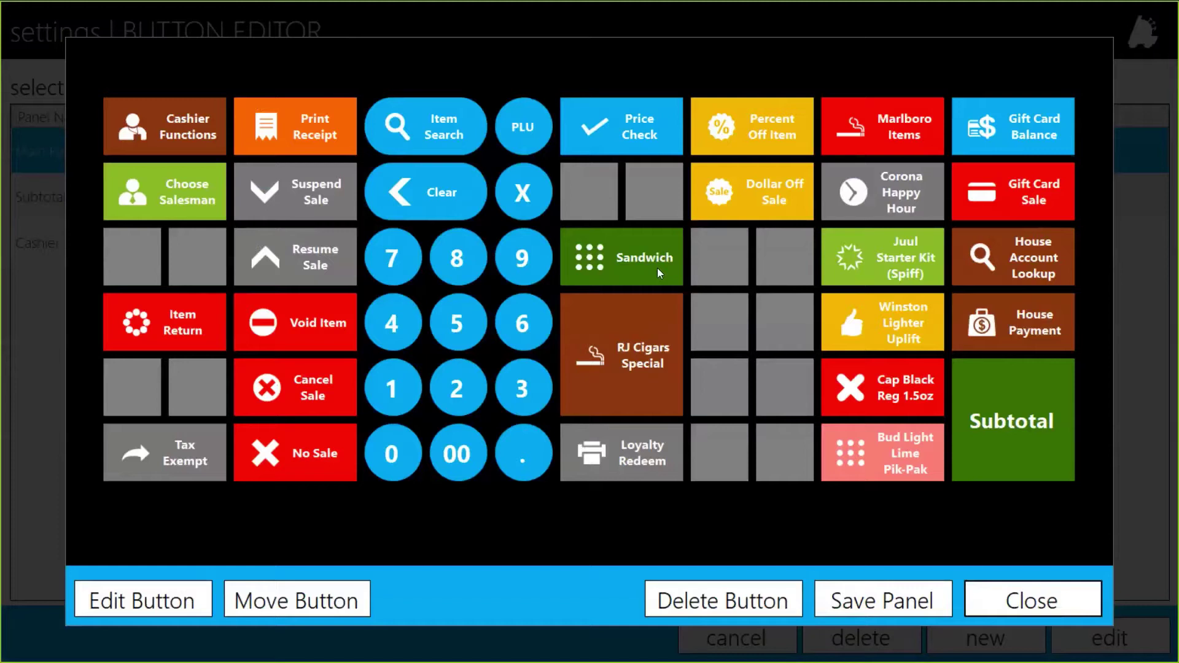
{"action": "left_click", "coordinate": [899, 608]}
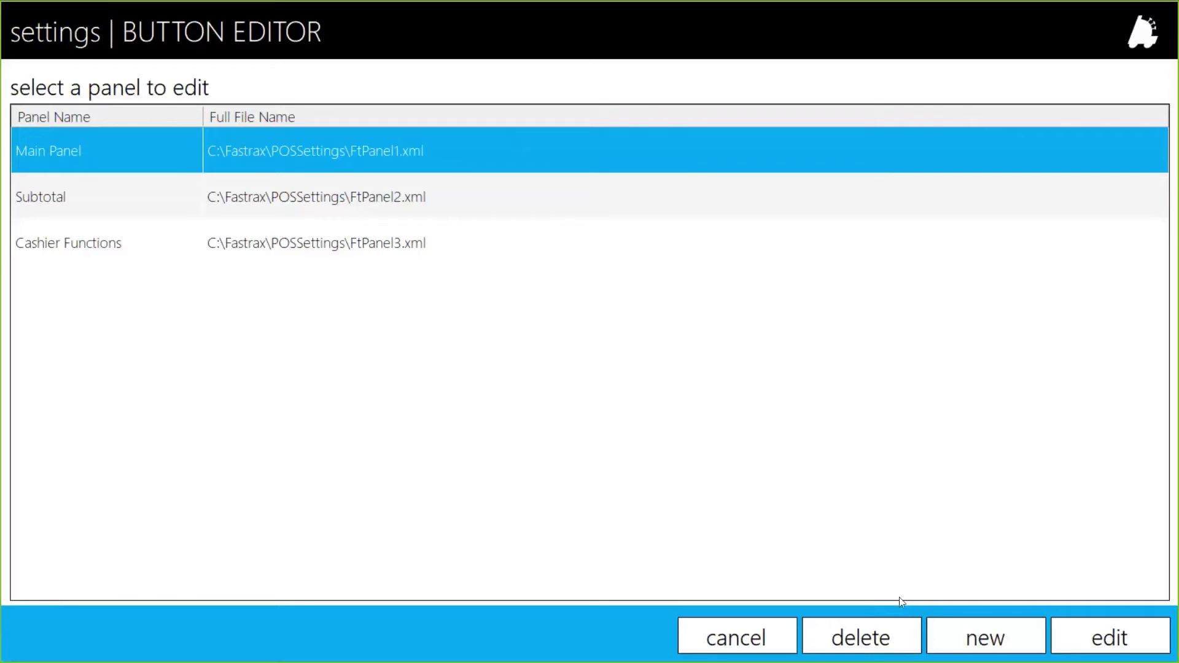
{"action": "left_click", "coordinate": [215, 197]}
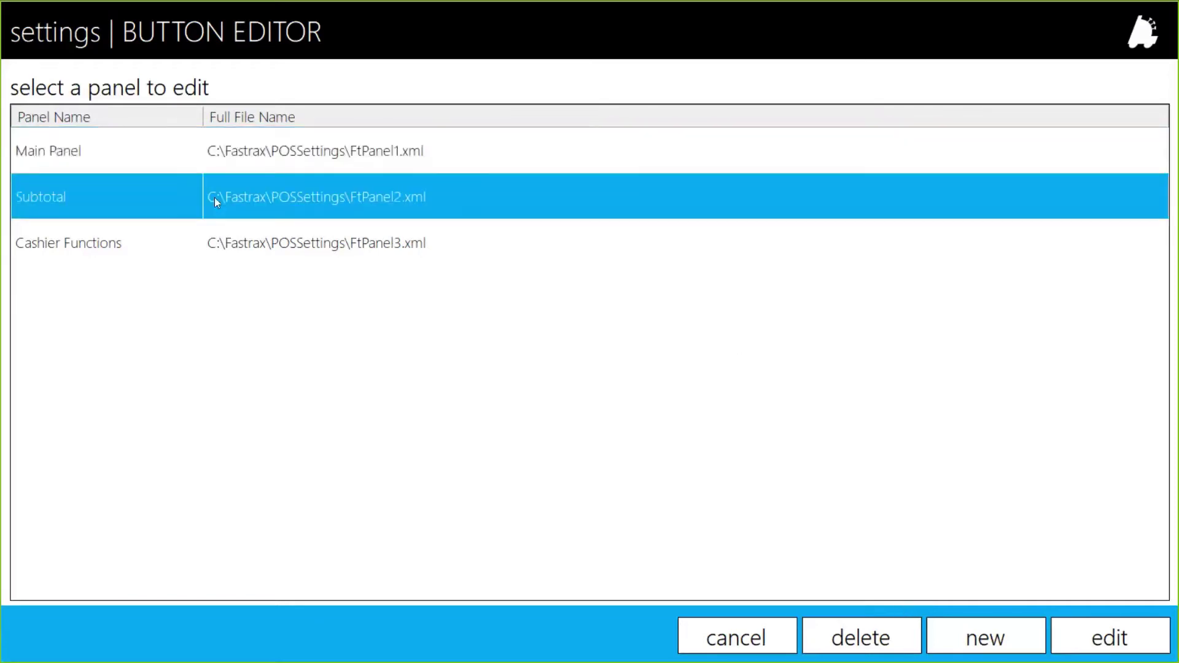
{"action": "left_click", "coordinate": [165, 233]}
{"action": "left_click", "coordinate": [142, 196]}
{"action": "left_click", "coordinate": [118, 145]}
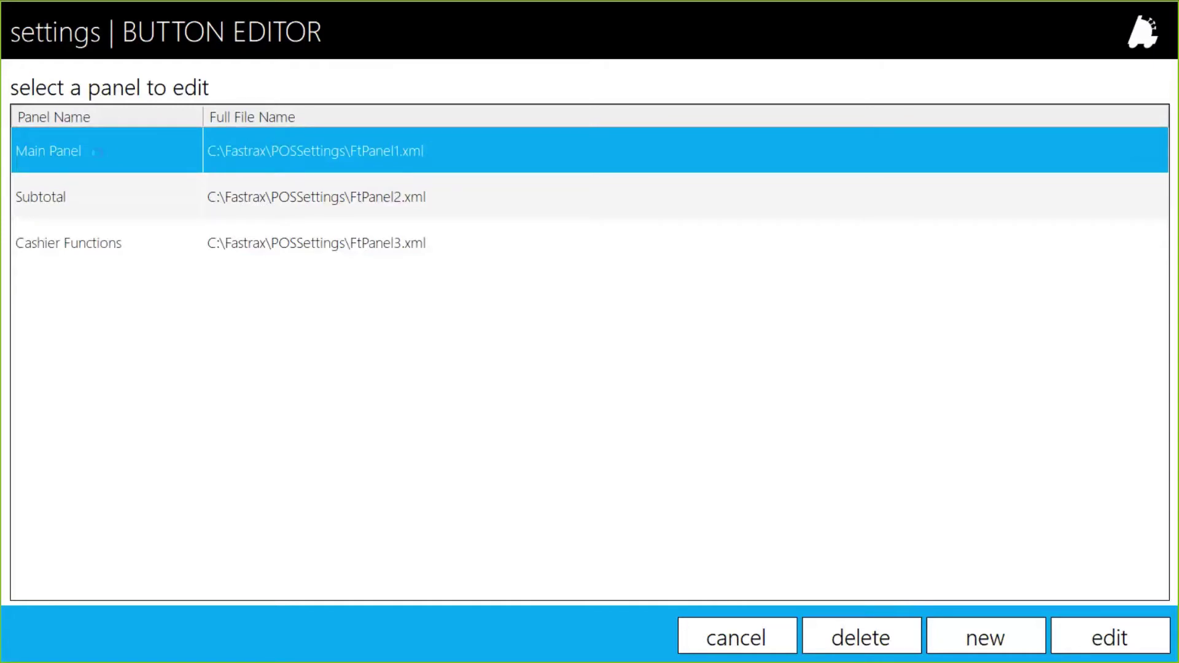
{"action": "double_click", "coordinate": [97, 154]}
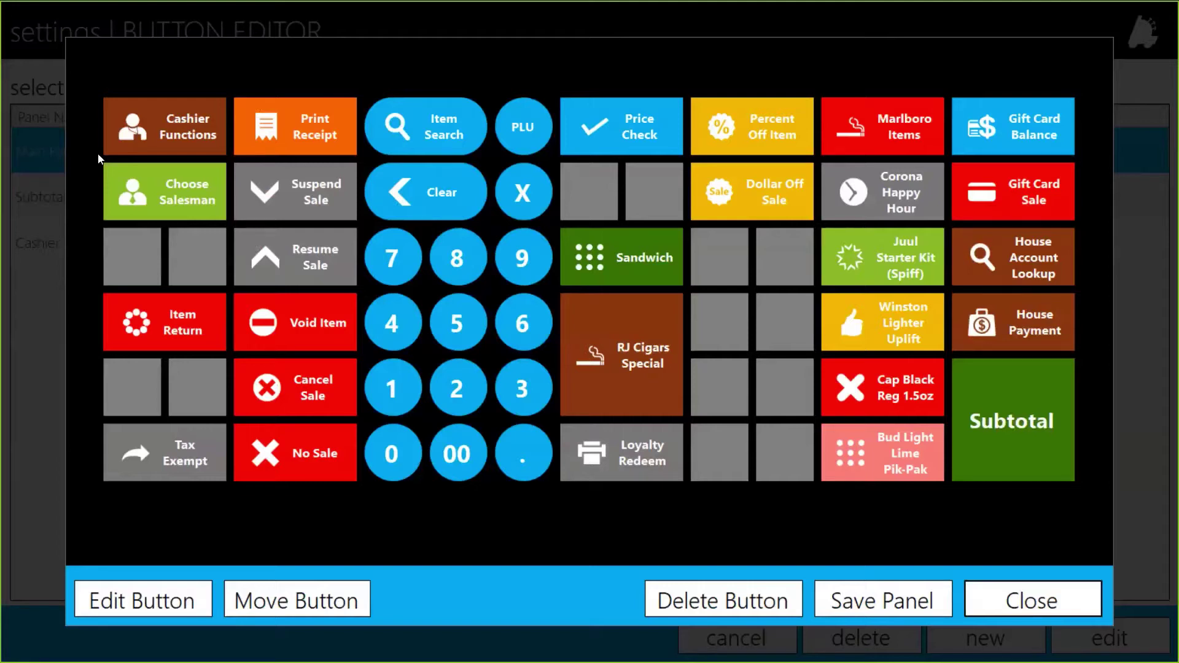
{"action": "left_click", "coordinate": [1021, 586]}
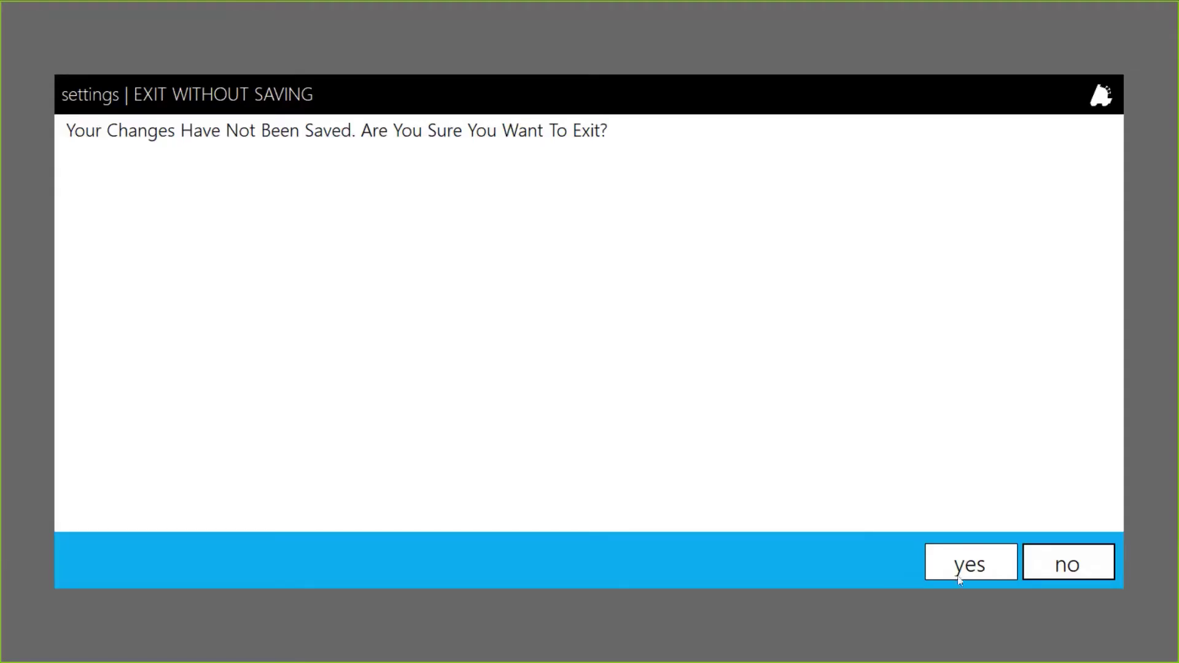
{"action": "left_click", "coordinate": [960, 577]}
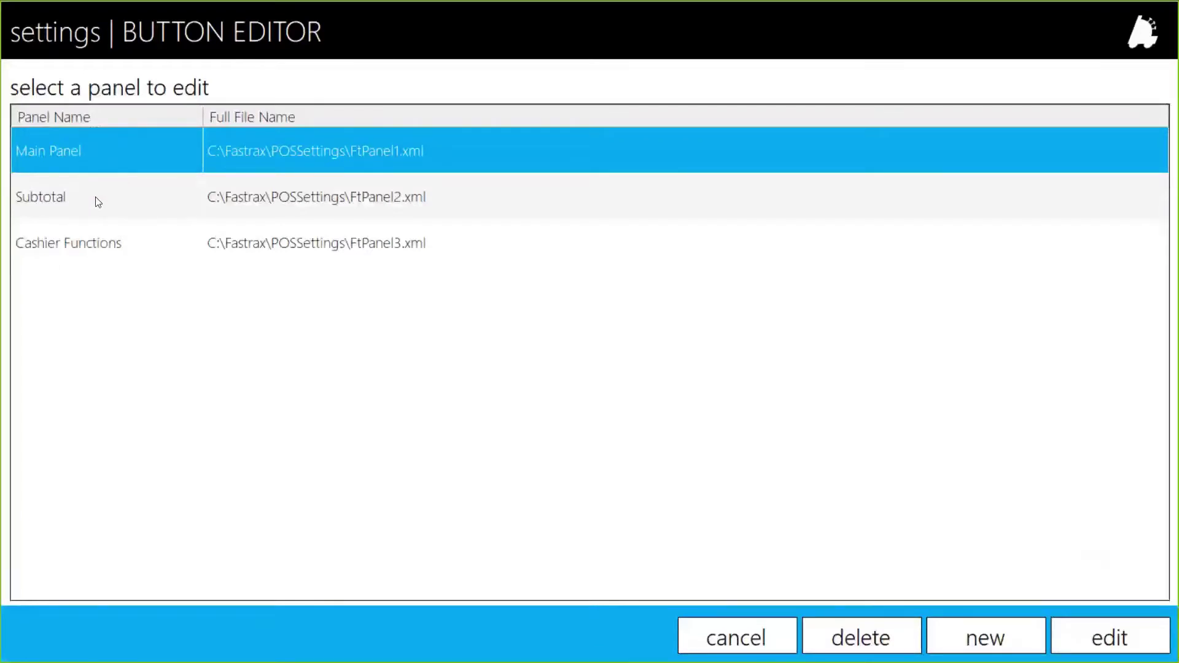
Open the Subtotal panel and exit it without saving
{"action": "double_click", "coordinate": [95, 197]}
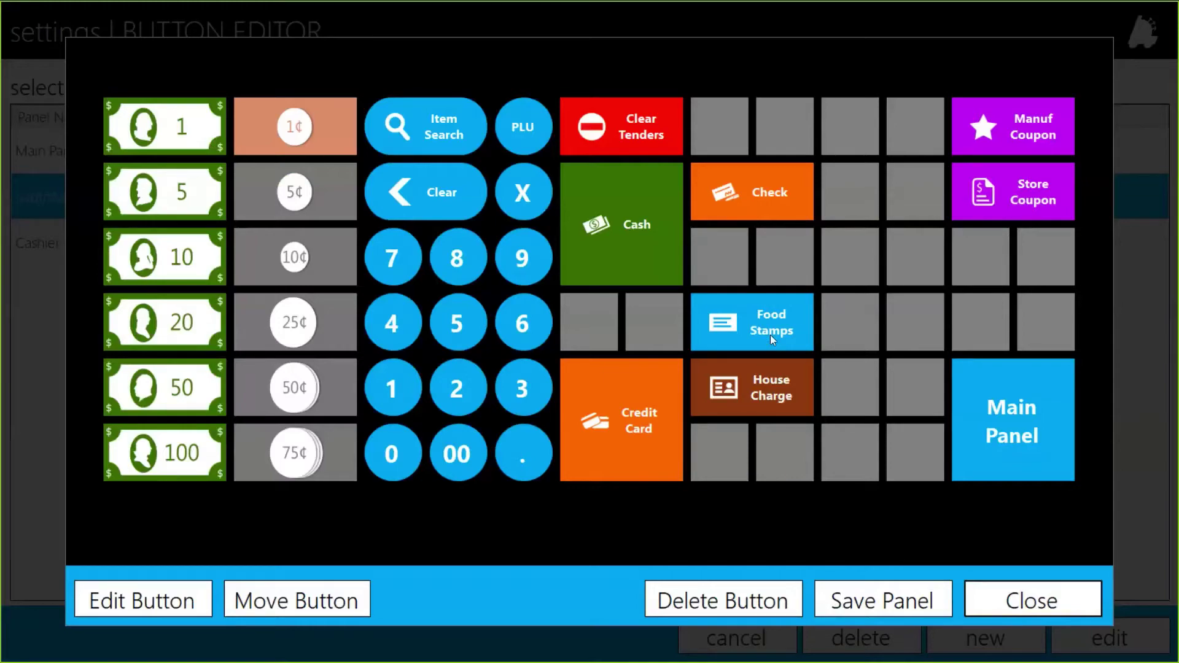
{"action": "left_click", "coordinate": [1006, 600]}
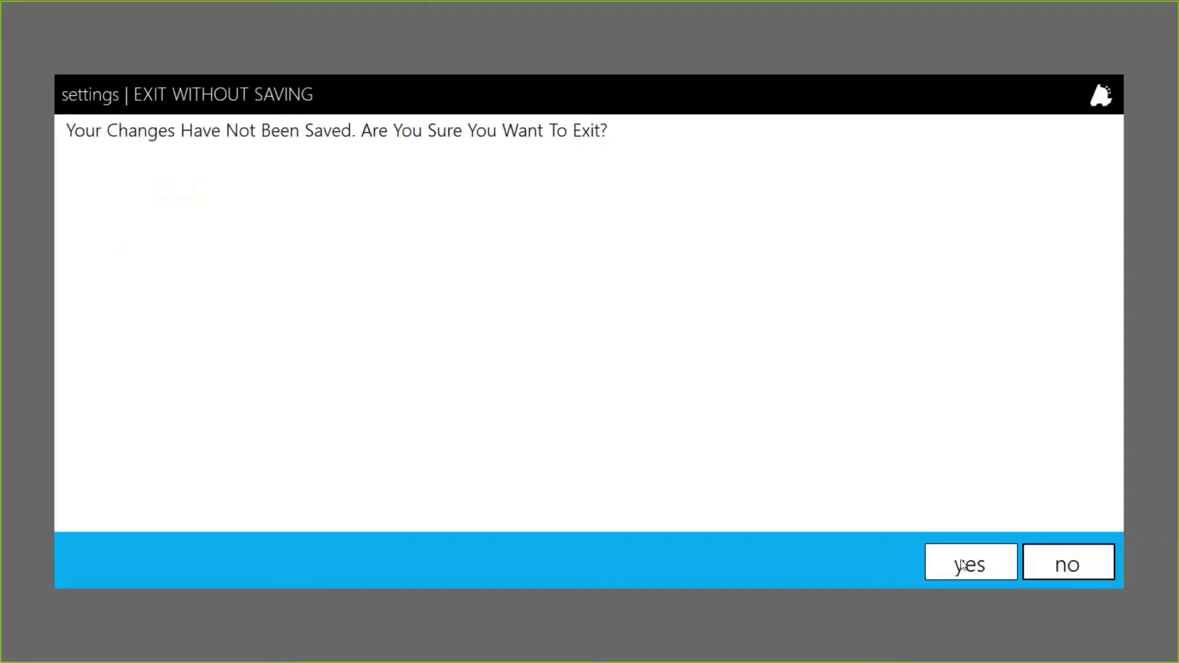
{"action": "left_click", "coordinate": [965, 564]}
Open the Cashier Functions panel and exit it without saving changes
{"action": "left_click", "coordinate": [83, 251]}
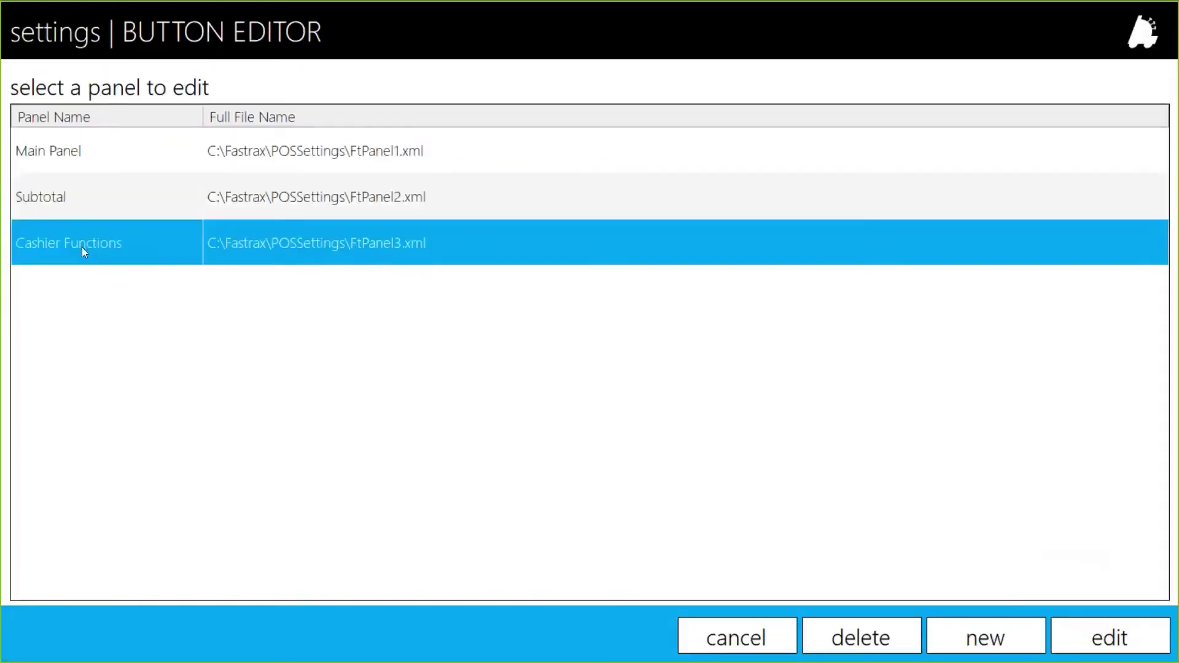
{"action": "double_click", "coordinate": [84, 246]}
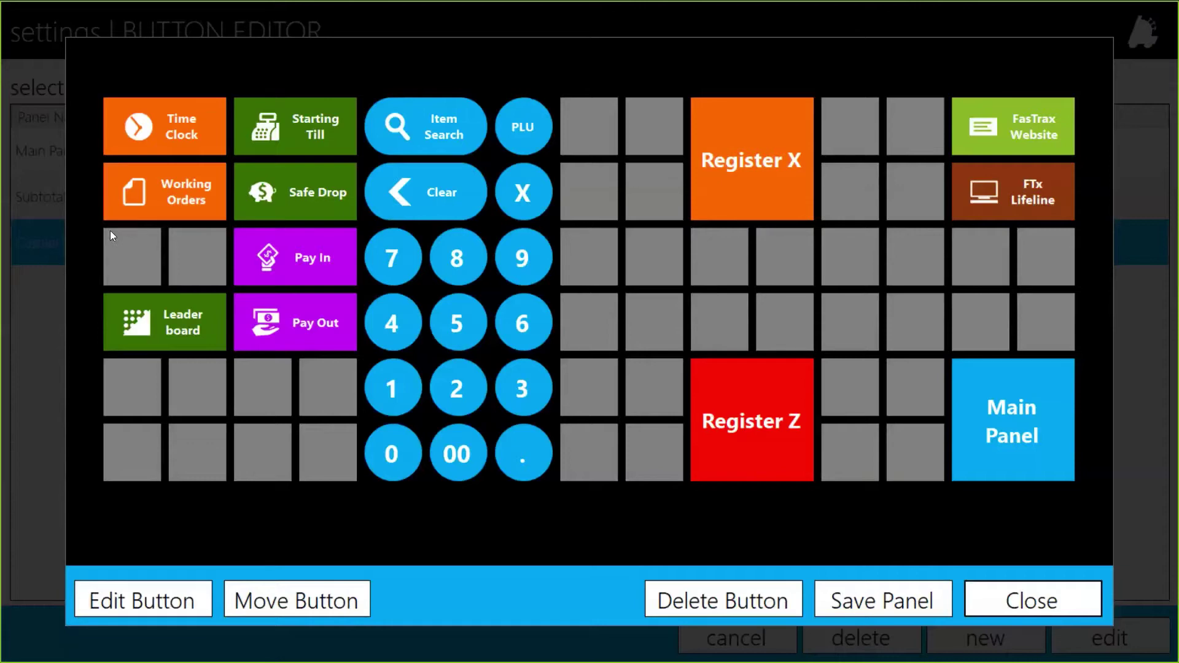
{"action": "left_click", "coordinate": [1005, 617]}
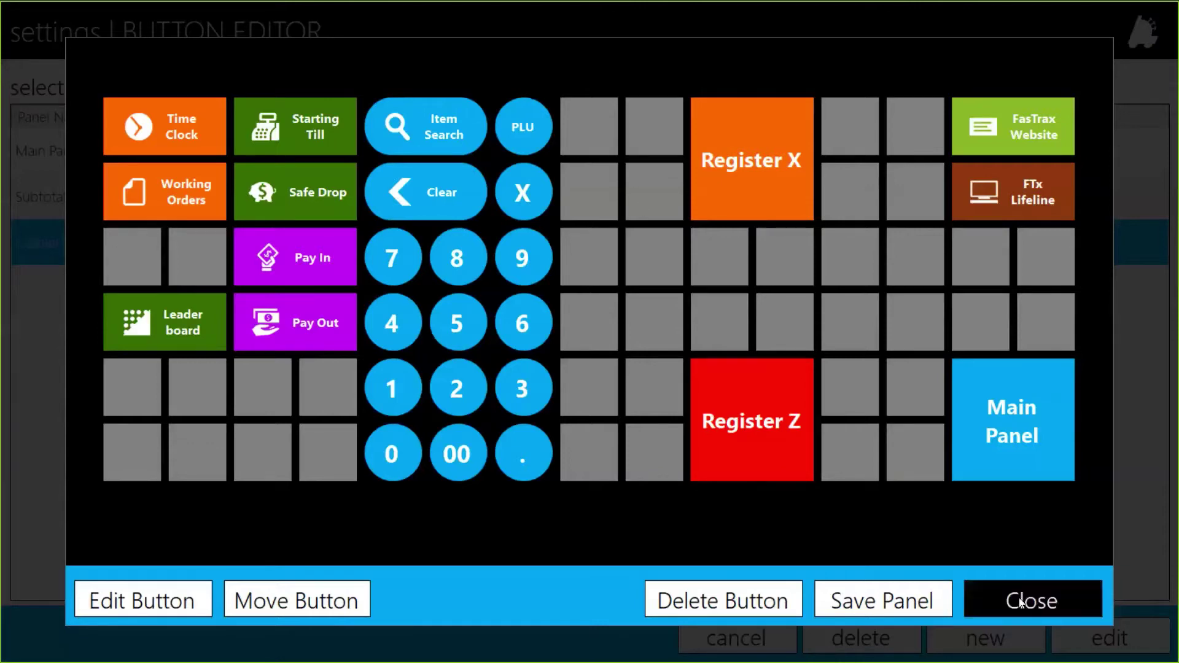
{"action": "left_click", "coordinate": [978, 574]}
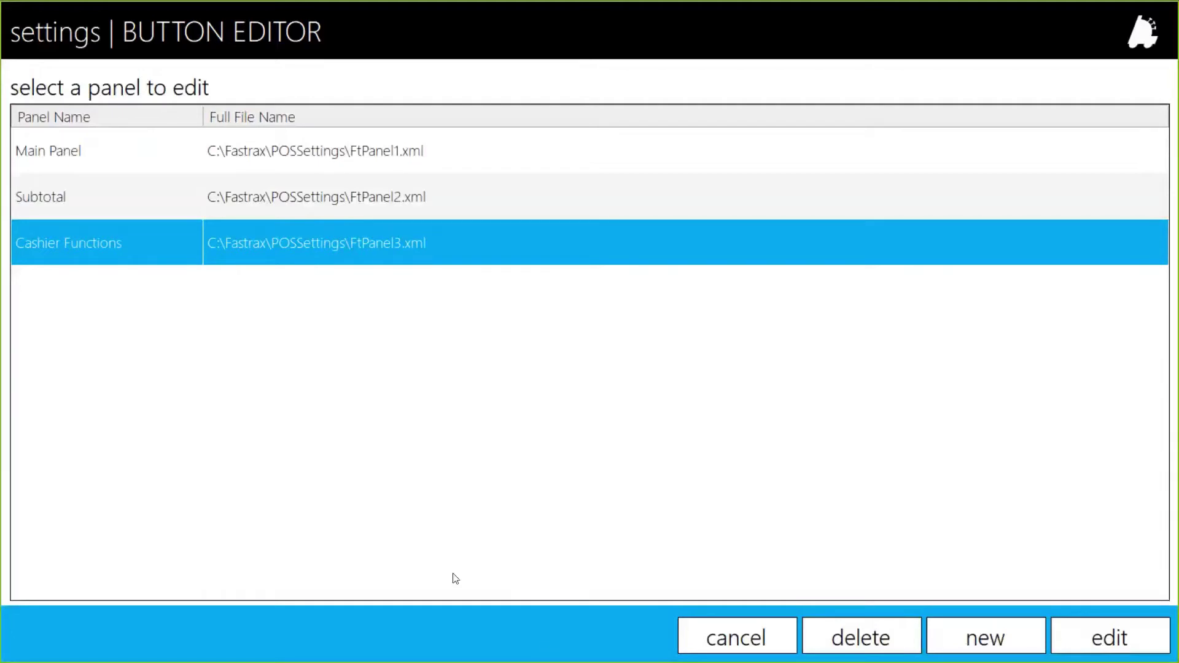
Check the Manager's POS Permissions tab in Director, then return to the POS Actions screen
{"action": "left_click", "coordinate": [739, 640]}
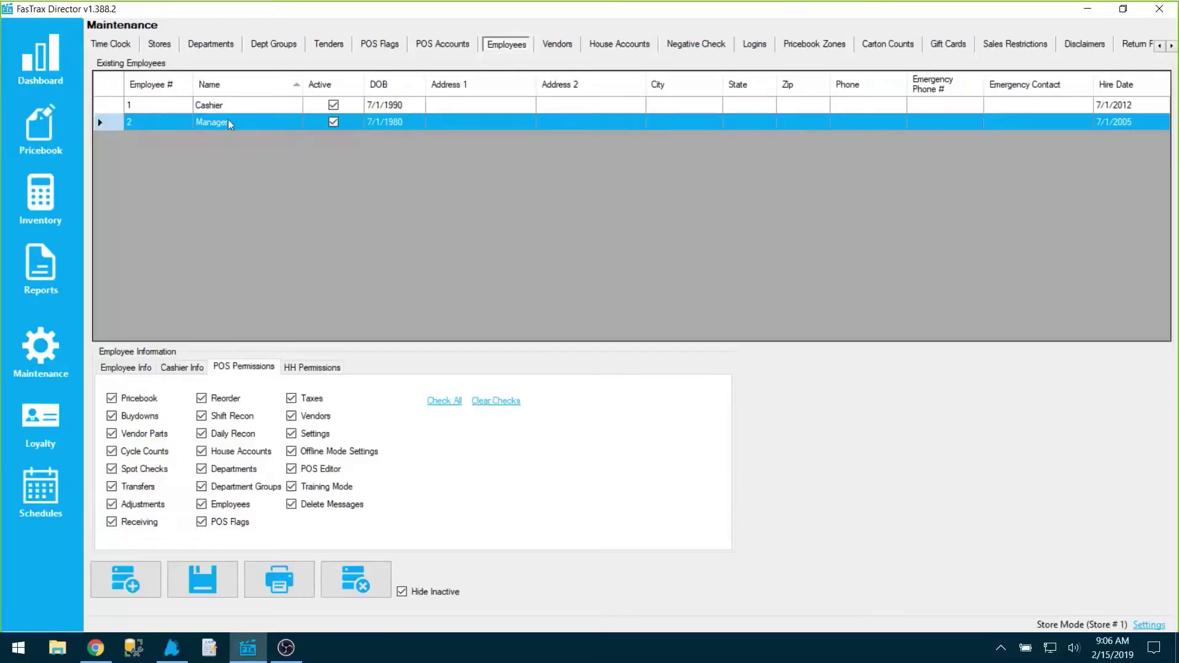
{"action": "left_click", "coordinate": [228, 122]}
{"action": "left_click", "coordinate": [224, 121]}
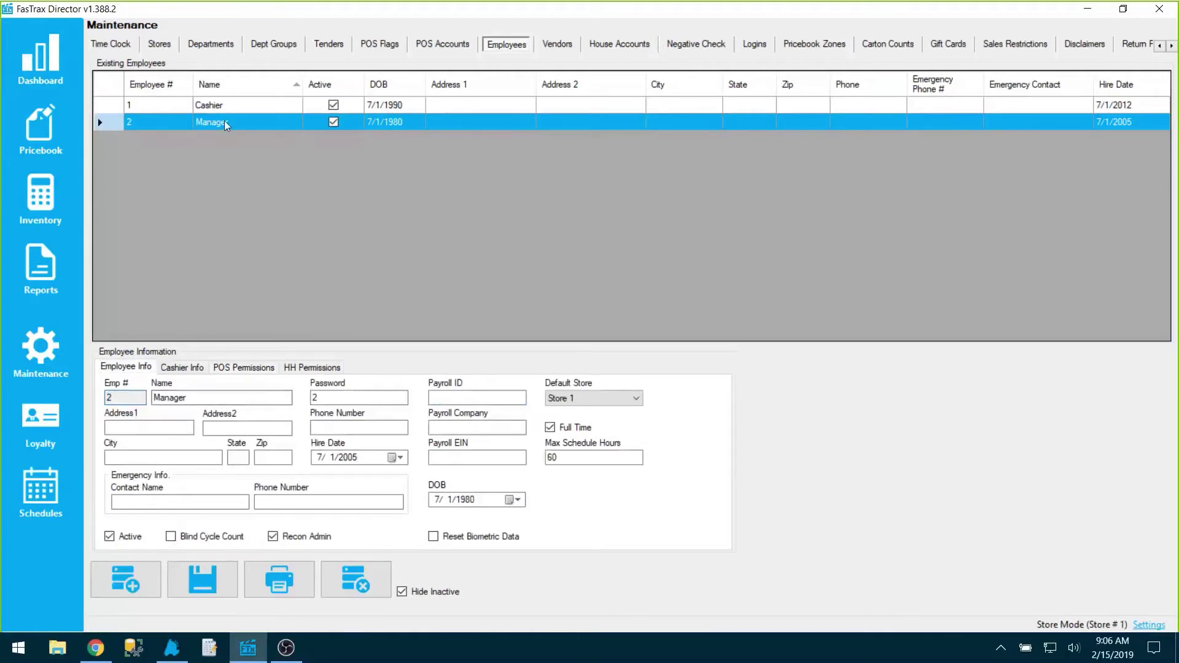
{"action": "left_click", "coordinate": [257, 368]}
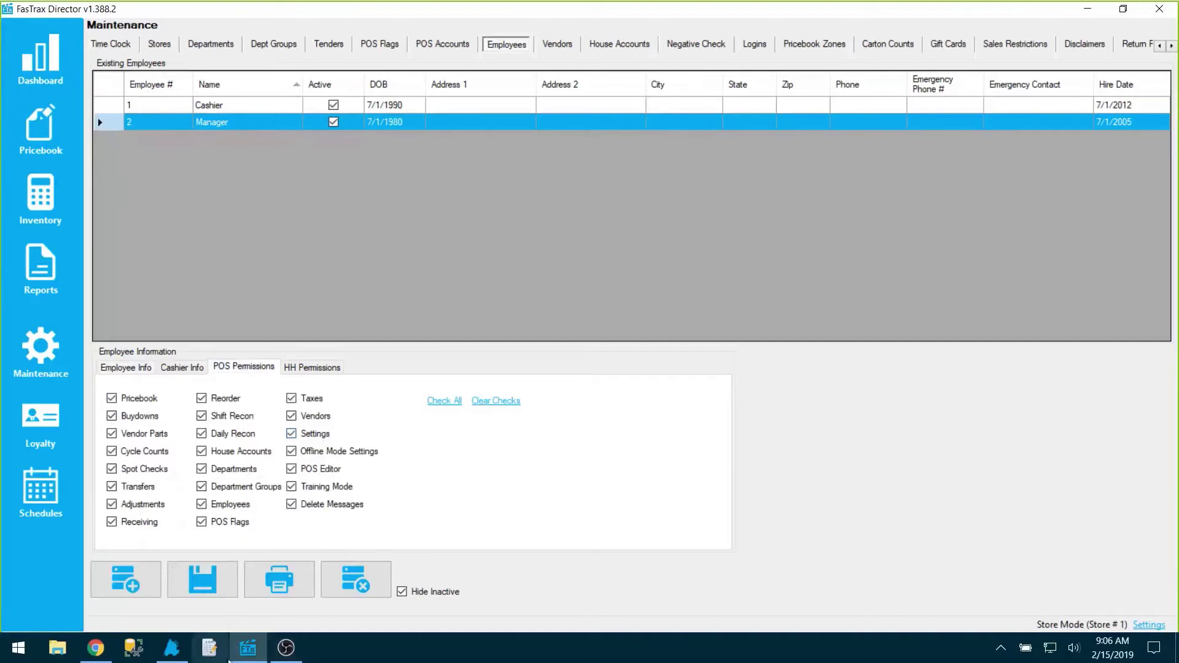
{"action": "left_click", "coordinate": [180, 650]}
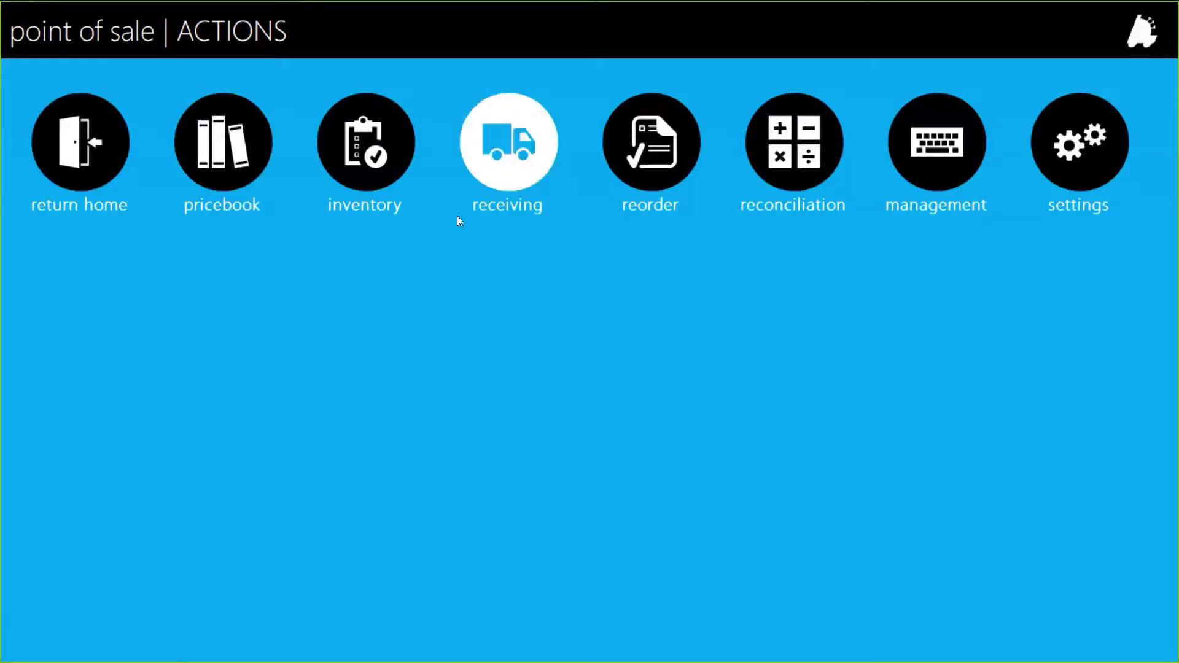
Save the Register Settings with Use 16 x 9 Layout off and dismiss the restart notice
{"action": "left_click", "coordinate": [1108, 153]}
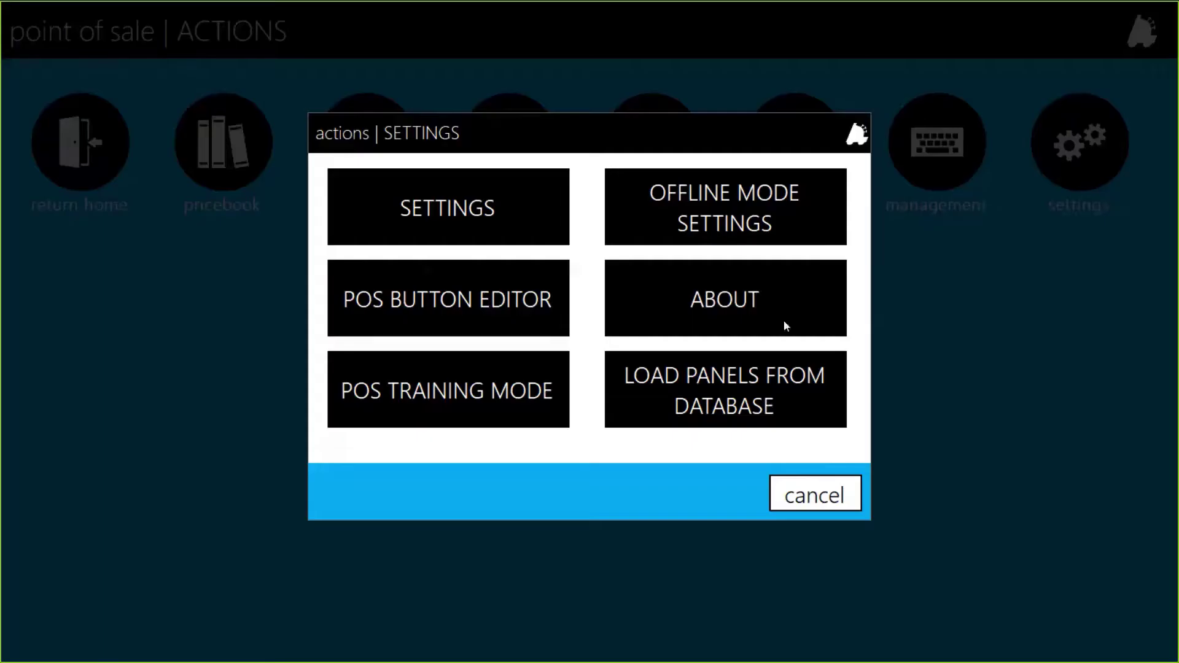
{"action": "left_click", "coordinate": [446, 212]}
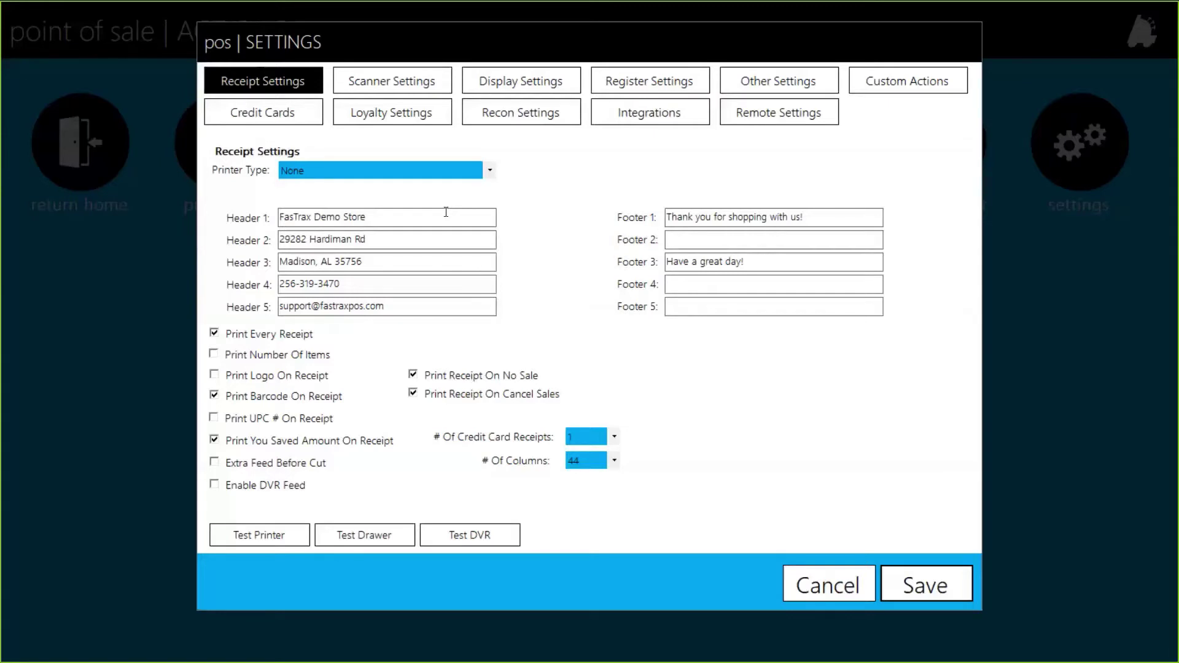
{"action": "left_click", "coordinate": [640, 81]}
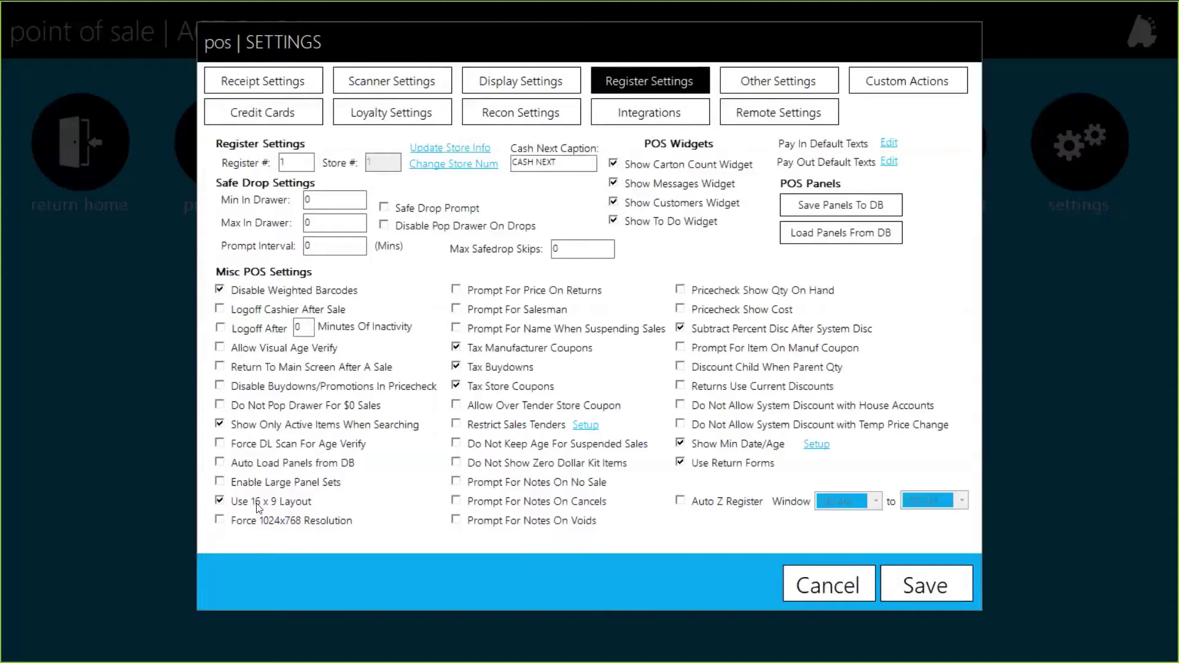
{"action": "left_click", "coordinate": [940, 587]}
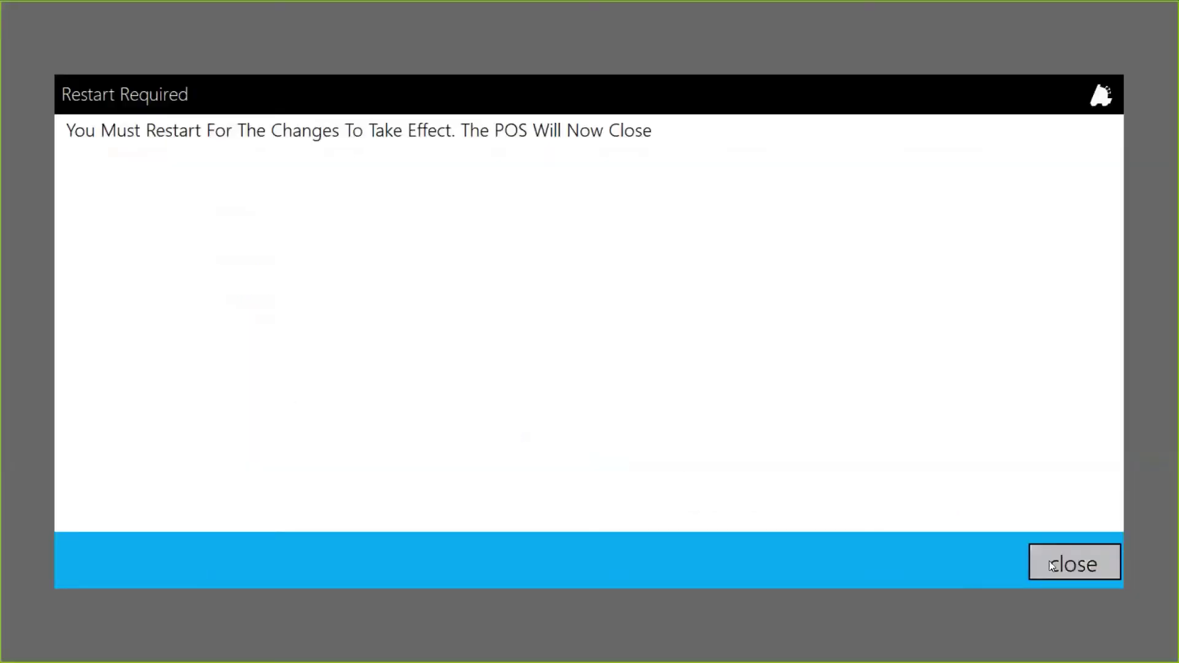
{"action": "left_click", "coordinate": [1049, 561]}
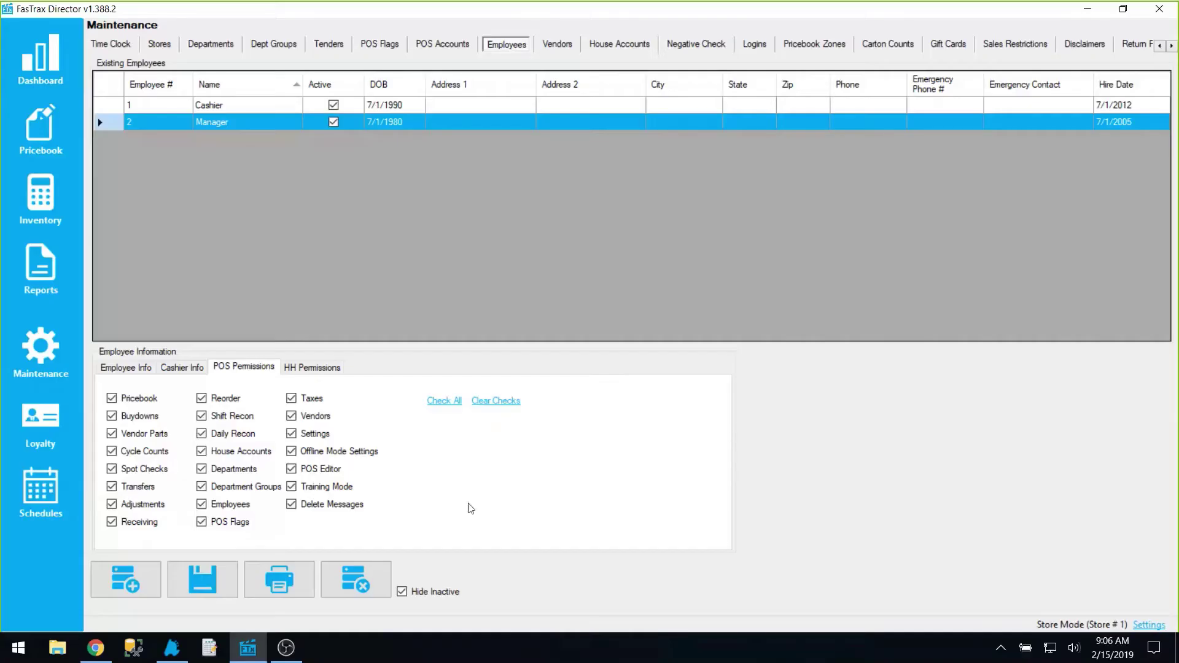
Relaunch FasTrax POS, log in as manager, view the sale screen, then go to Actions
{"action": "left_click", "coordinate": [175, 646]}
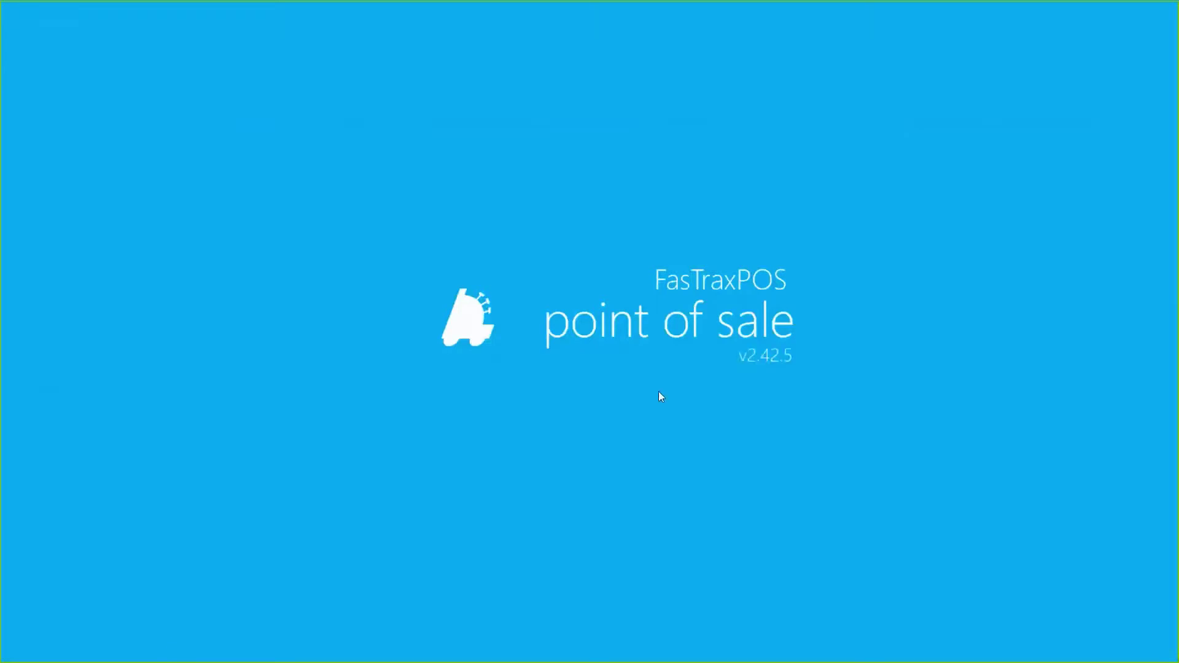
{"action": "left_click", "coordinate": [376, 329]}
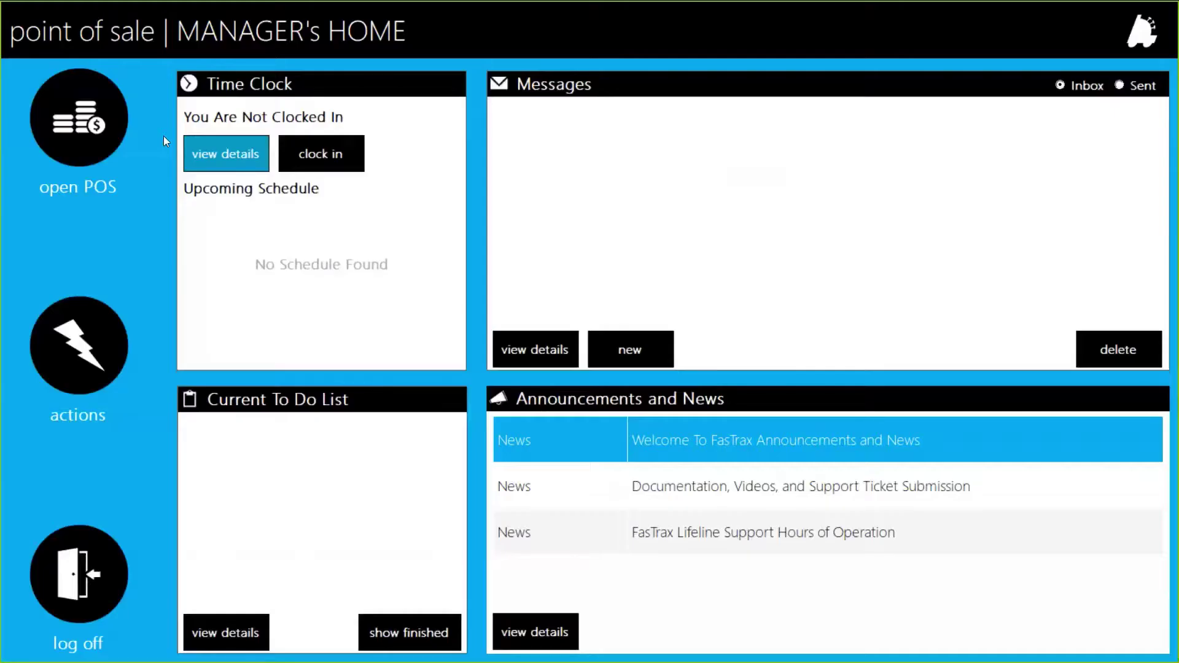
{"action": "left_click", "coordinate": [106, 123]}
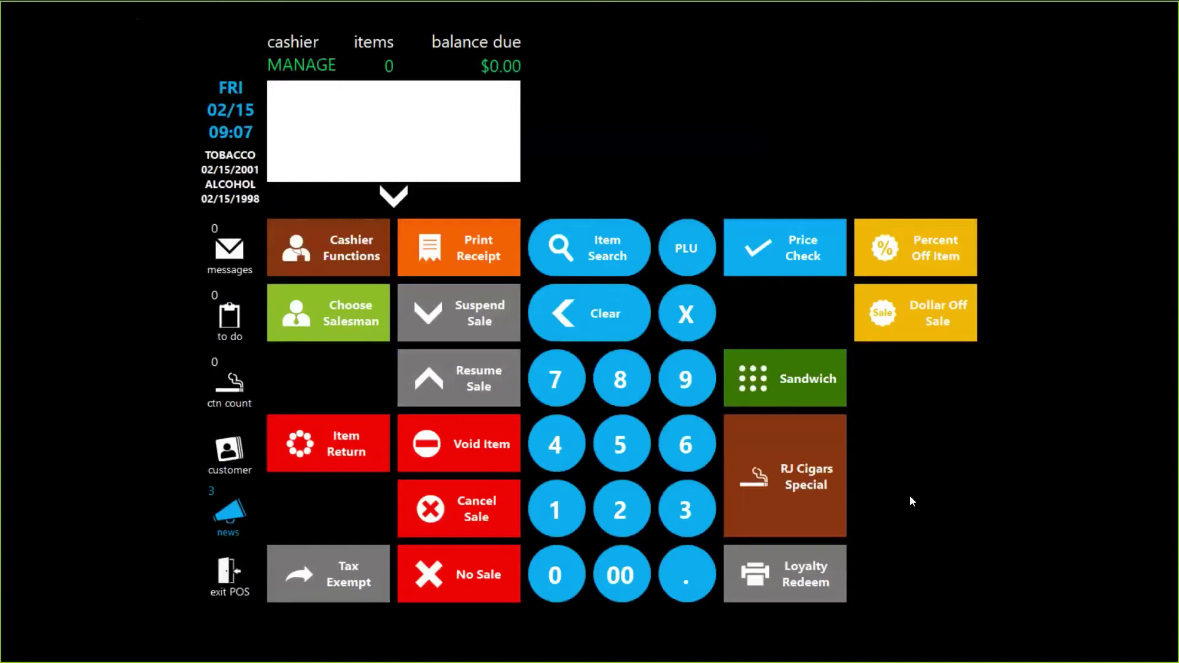
{"action": "left_click", "coordinate": [236, 582]}
{"action": "left_click", "coordinate": [87, 343]}
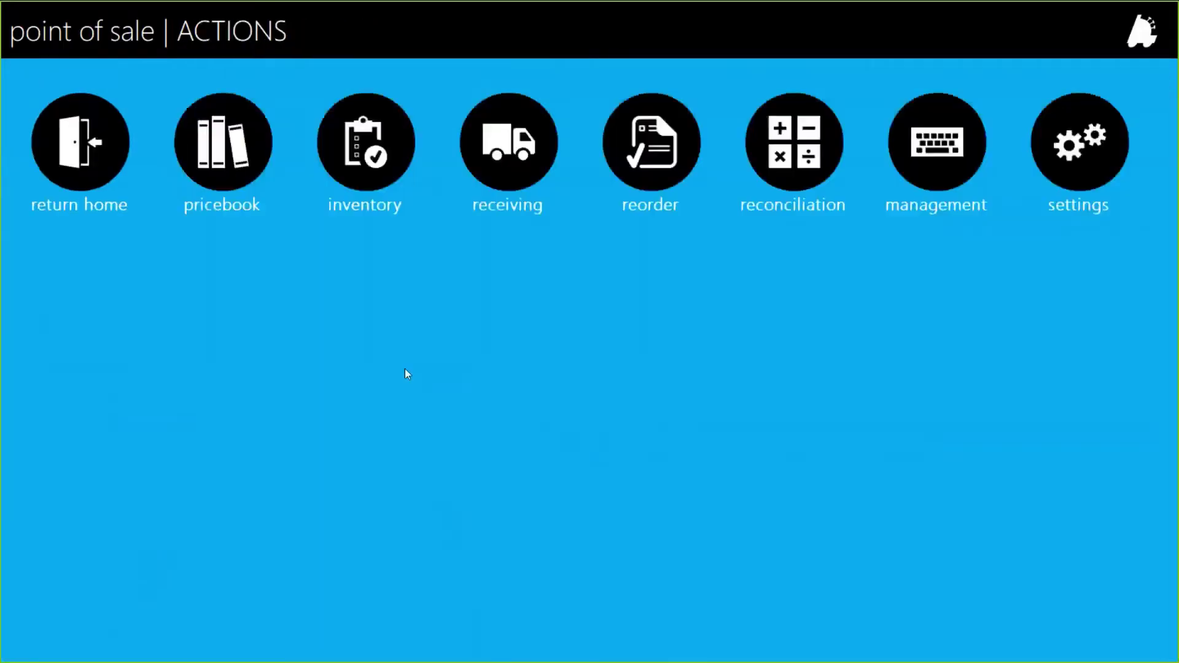
Save Register Settings with Use 16 x 9 Layout on, dismiss the restart notice, and relaunch POS
{"action": "left_click", "coordinate": [1090, 232]}
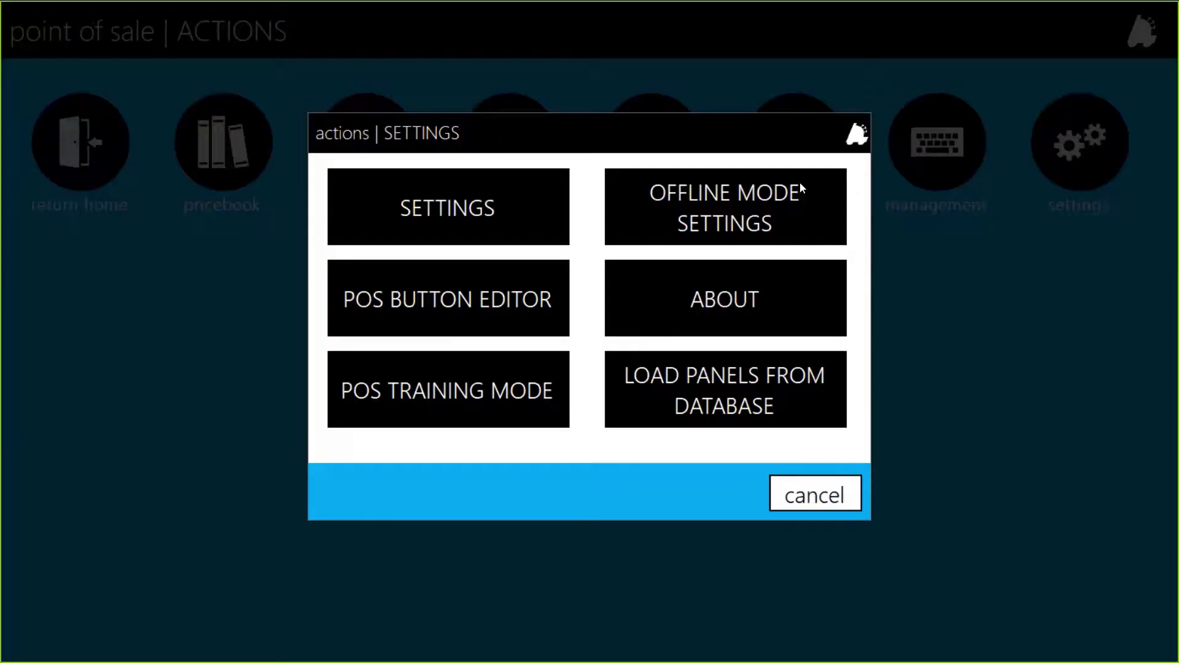
{"action": "left_click", "coordinate": [481, 196]}
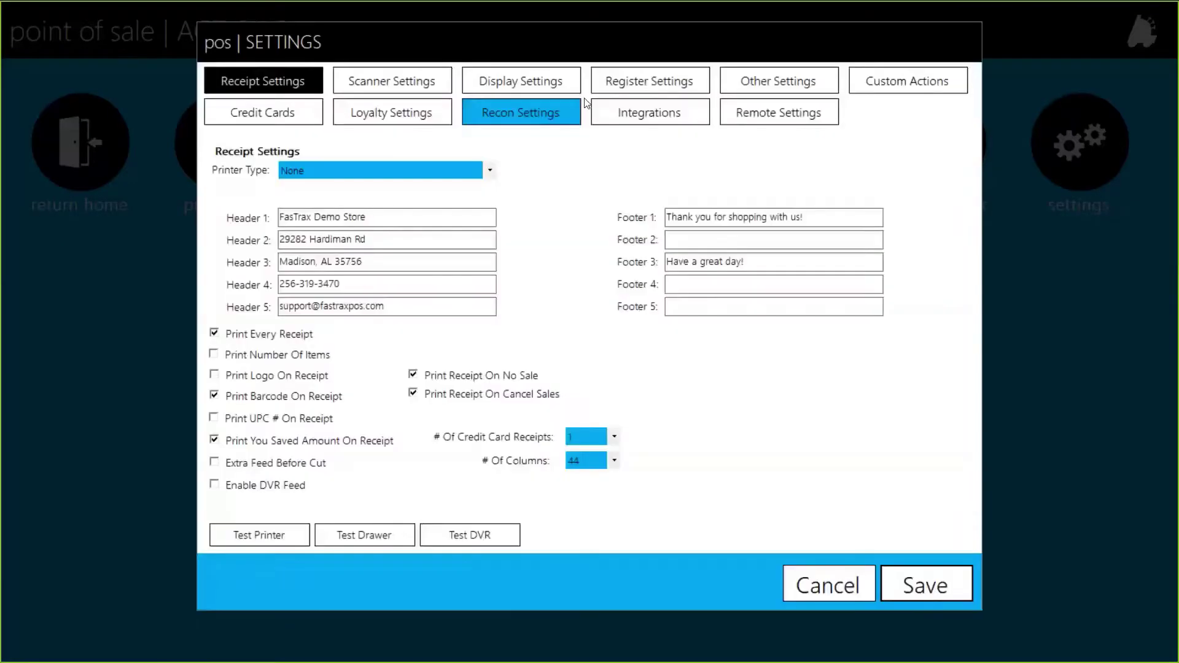
{"action": "left_click", "coordinate": [645, 80]}
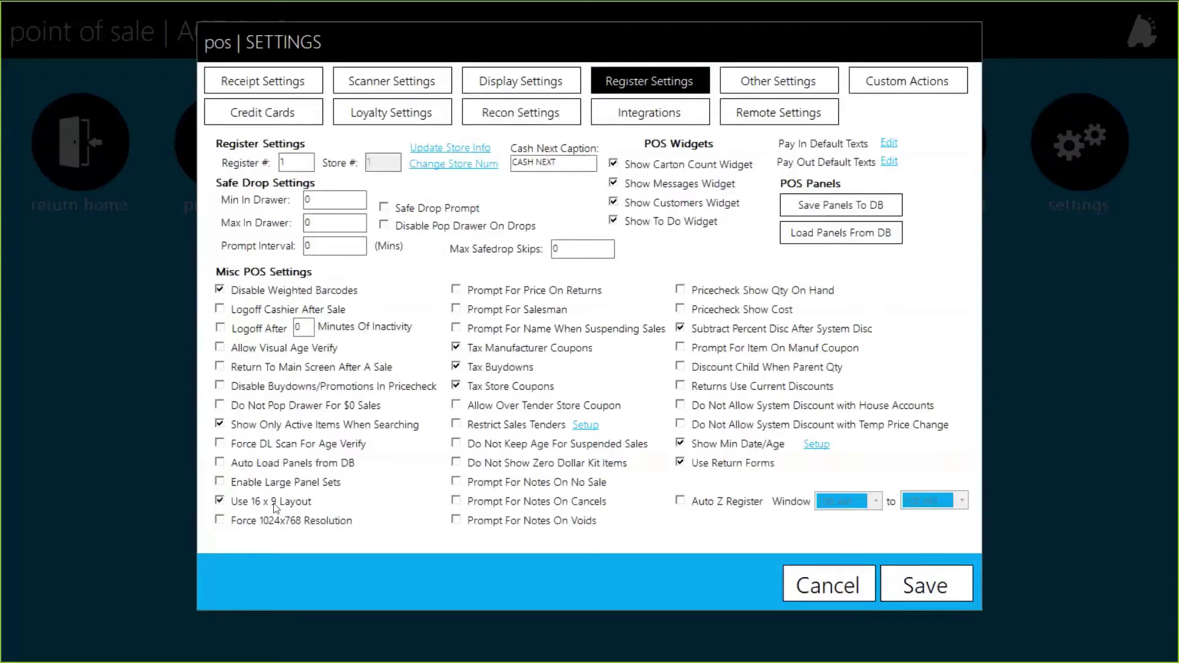
{"action": "left_click", "coordinate": [943, 587]}
{"action": "left_click", "coordinate": [1073, 569]}
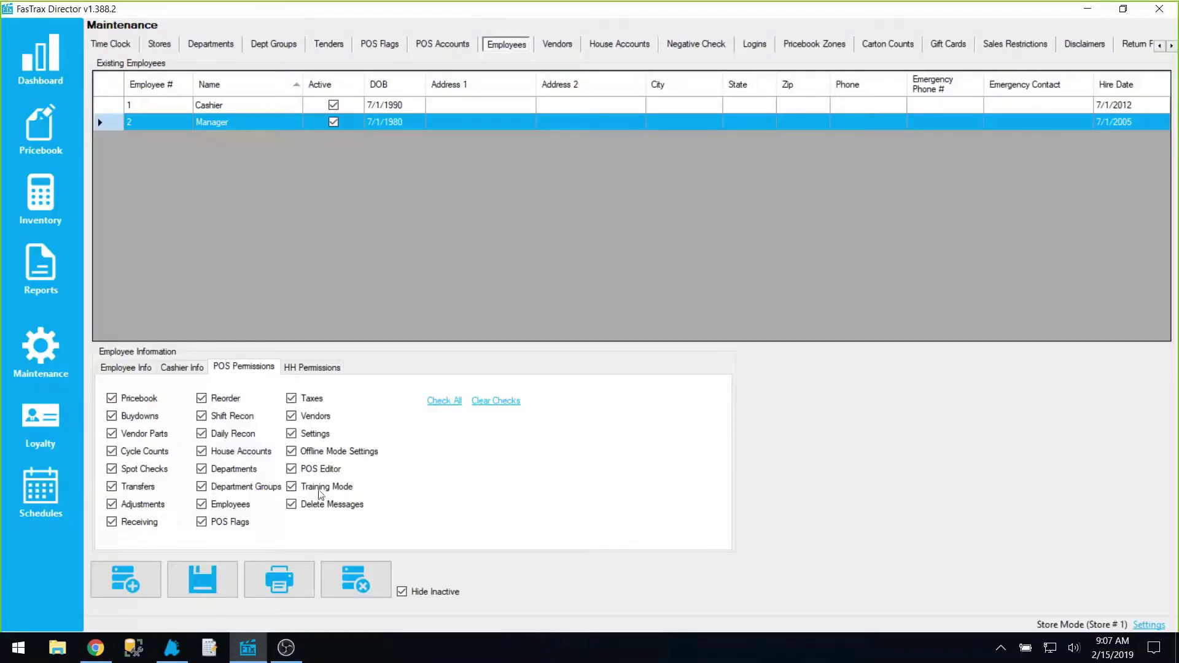
{"action": "left_click", "coordinate": [170, 660]}
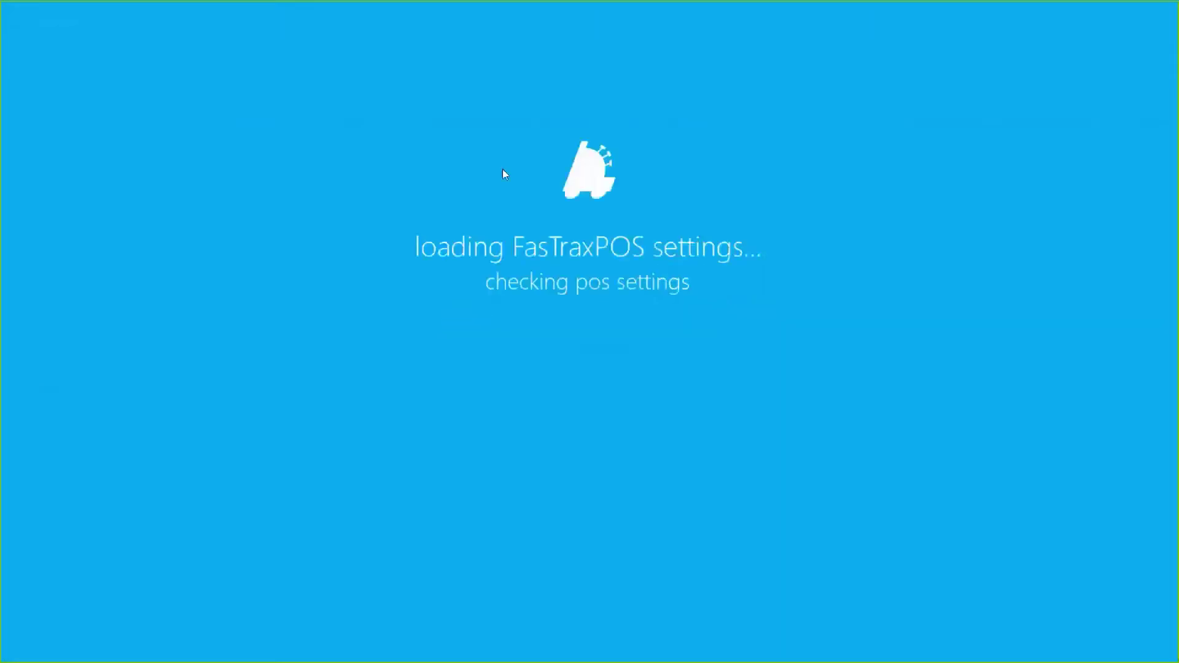
Log in to the relaunched register, open the sales screen, and exit to manager home
{"action": "left_click", "coordinate": [360, 308]}
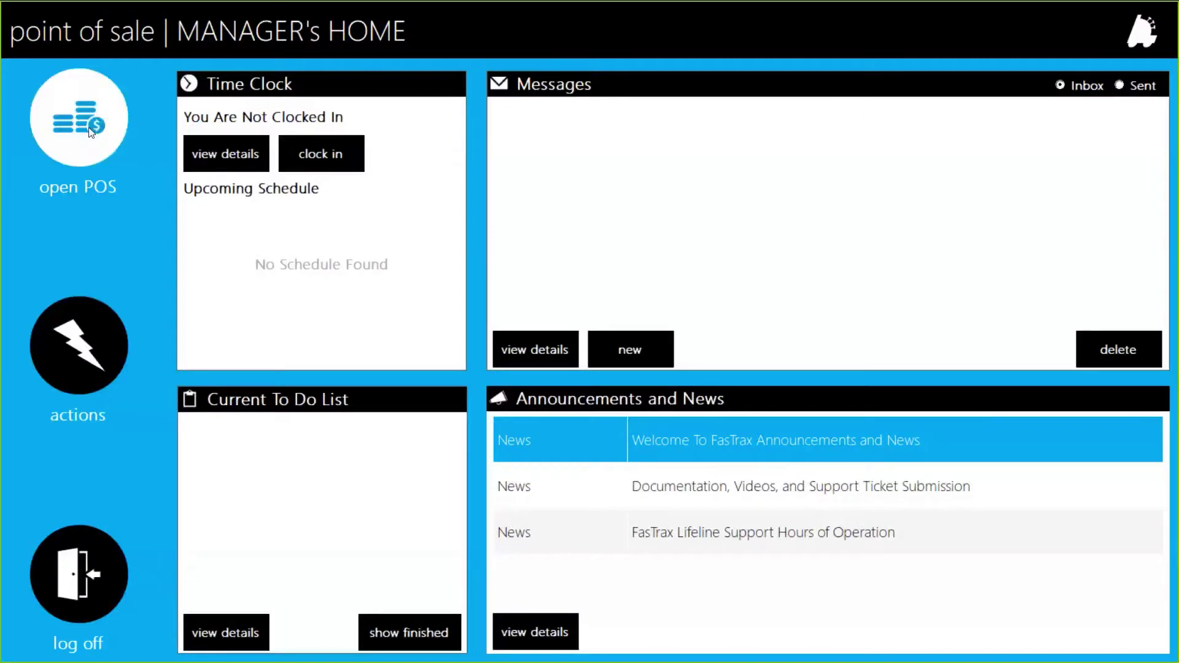
{"action": "left_click", "coordinate": [89, 127]}
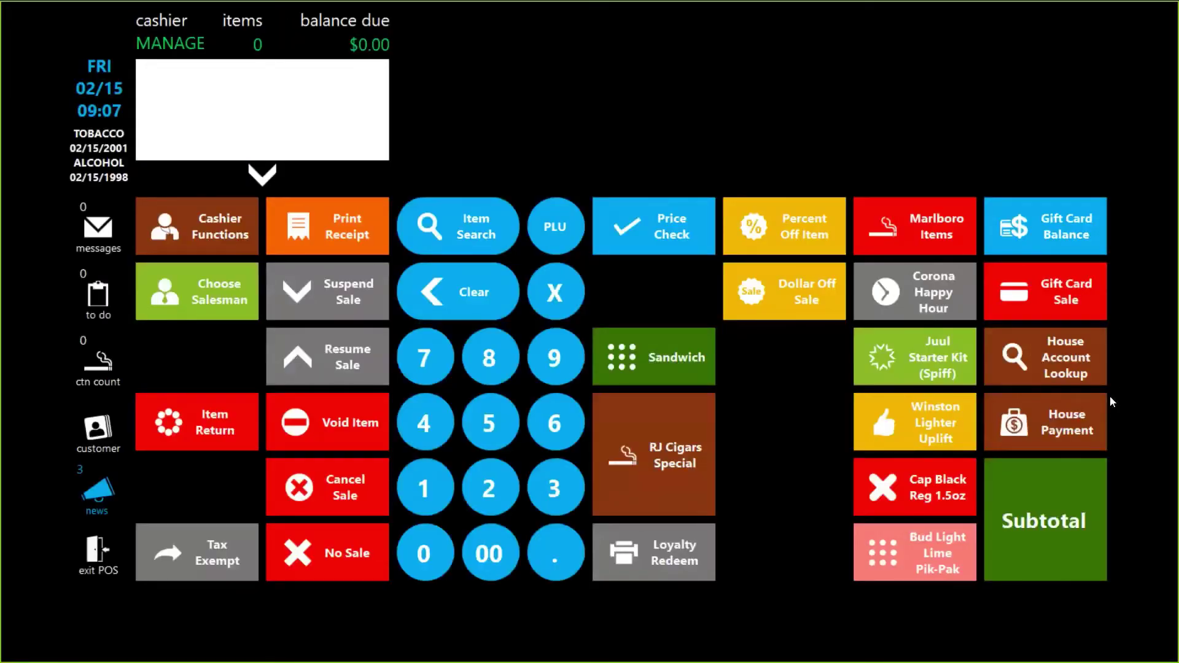
{"action": "left_click", "coordinate": [117, 518]}
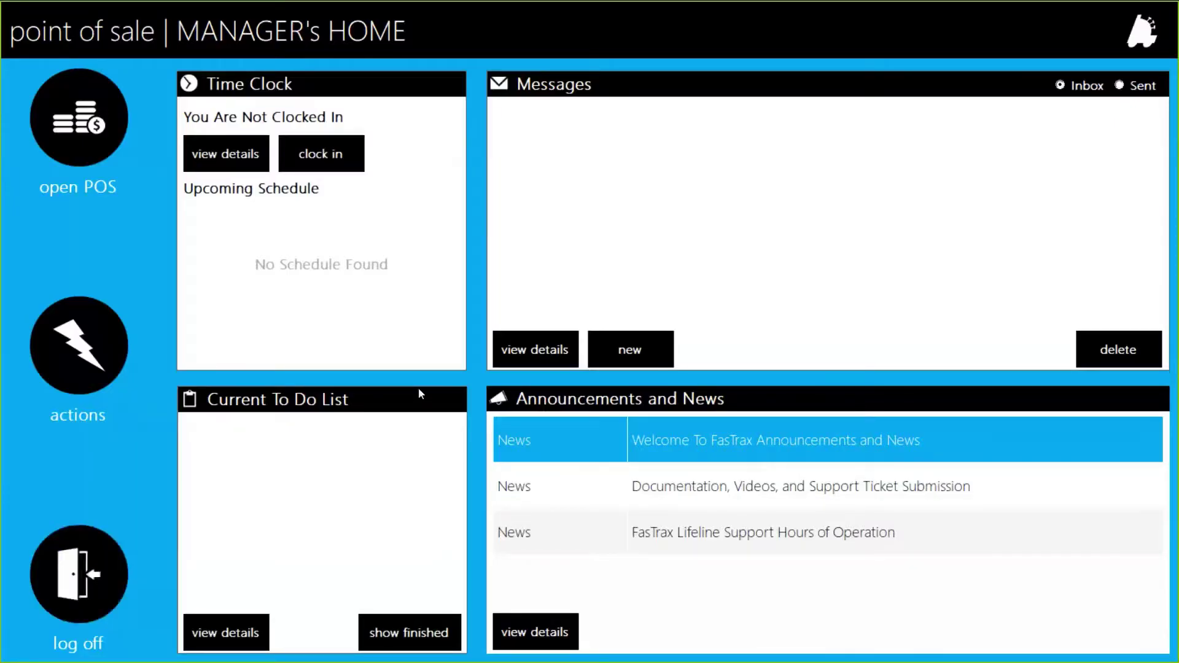
Open the Main Panel layout in the POS Button Editor for editing
{"action": "left_click", "coordinate": [108, 347]}
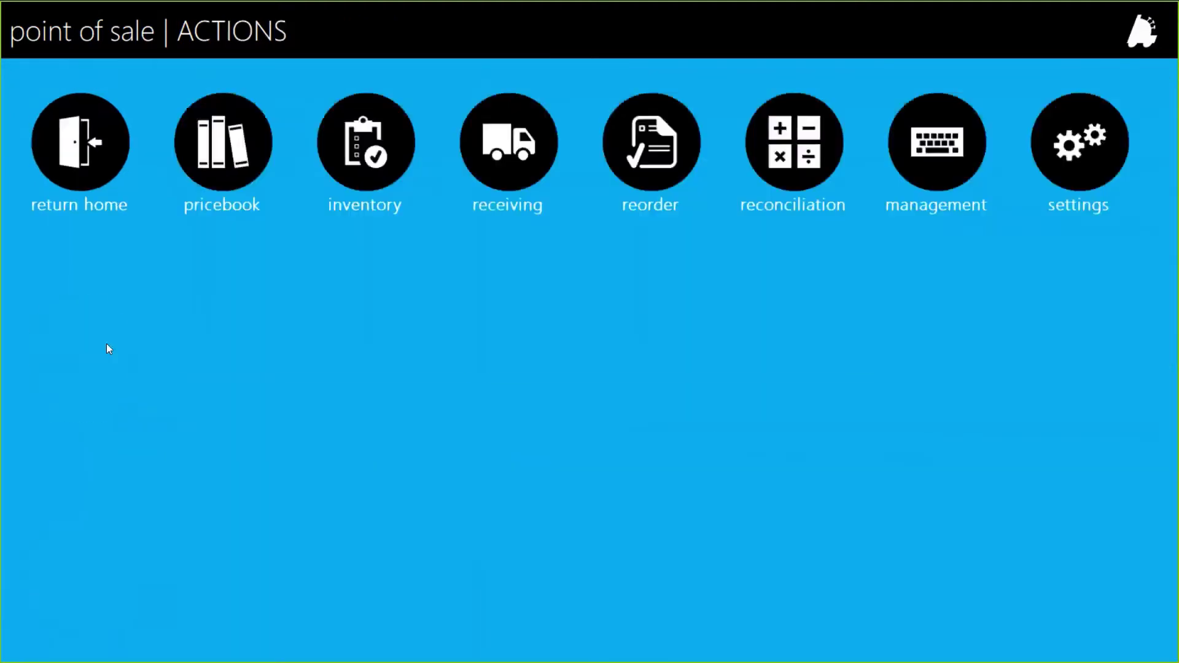
{"action": "left_click", "coordinate": [1119, 155]}
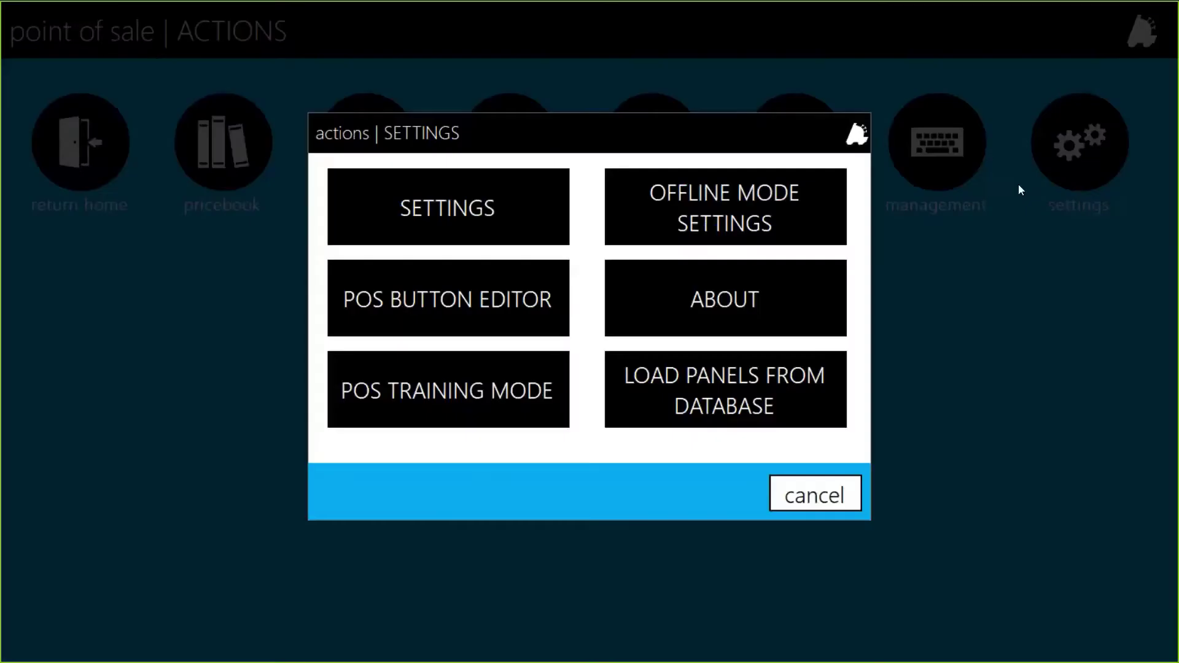
{"action": "left_click", "coordinate": [490, 294]}
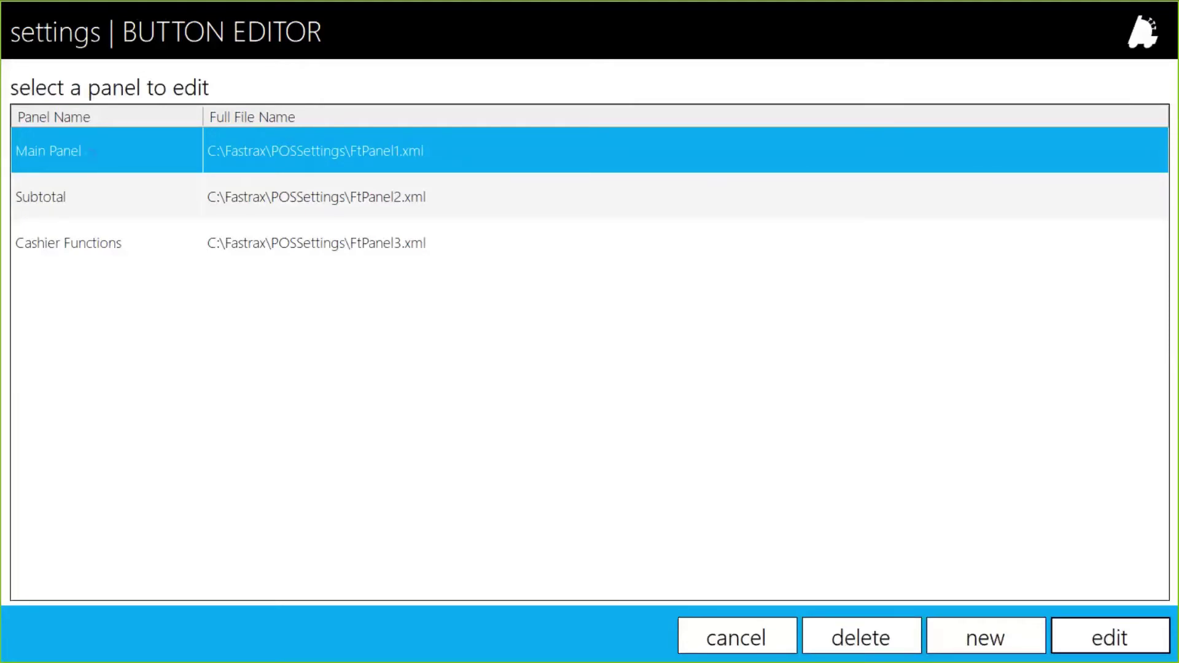
{"action": "double_click", "coordinate": [90, 153]}
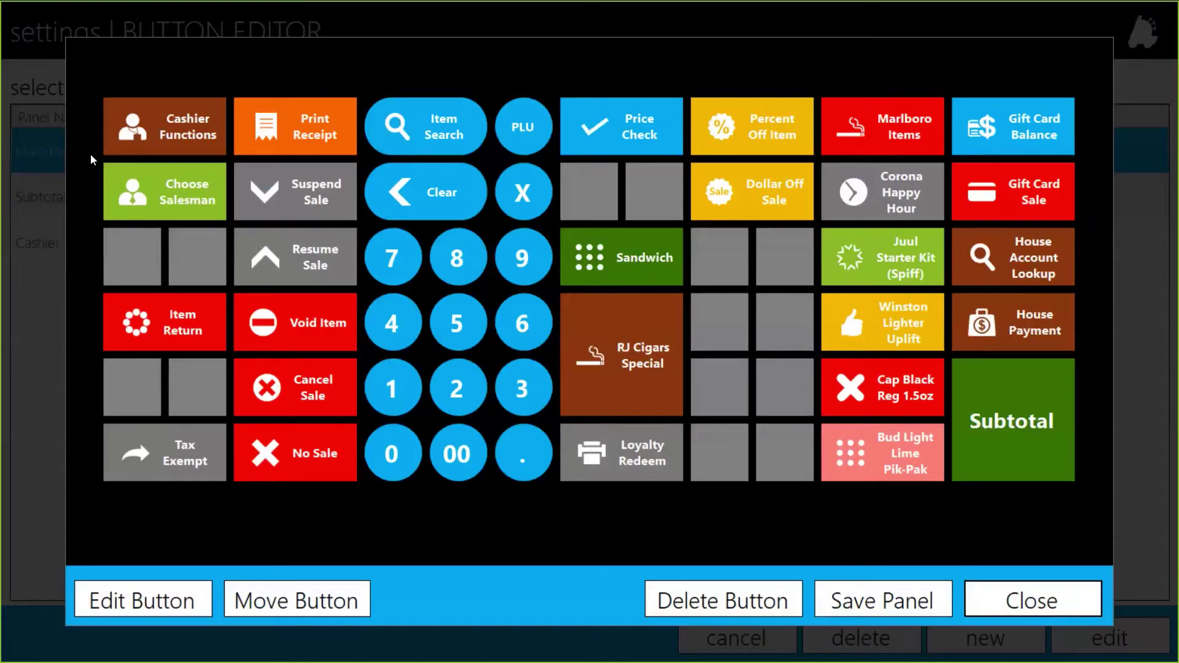
{"action": "key", "text": "super"}
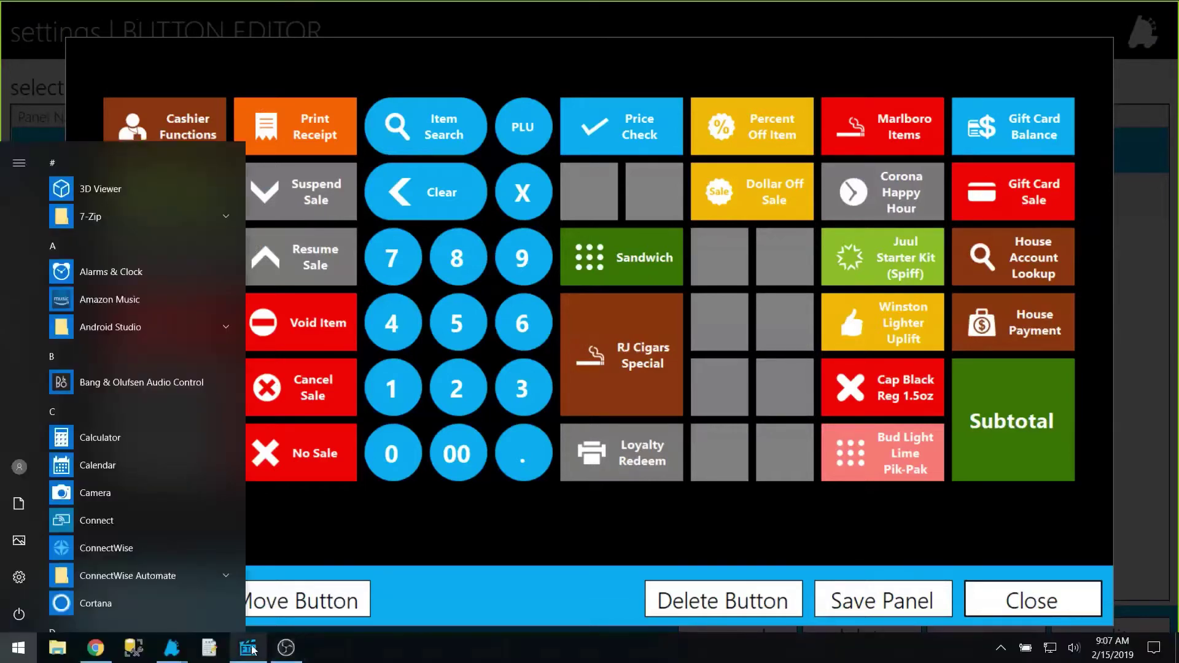
Bring up the Departments list in FasTrax Director and browse it
{"action": "left_click", "coordinate": [248, 648]}
{"action": "left_click", "coordinate": [211, 44]}
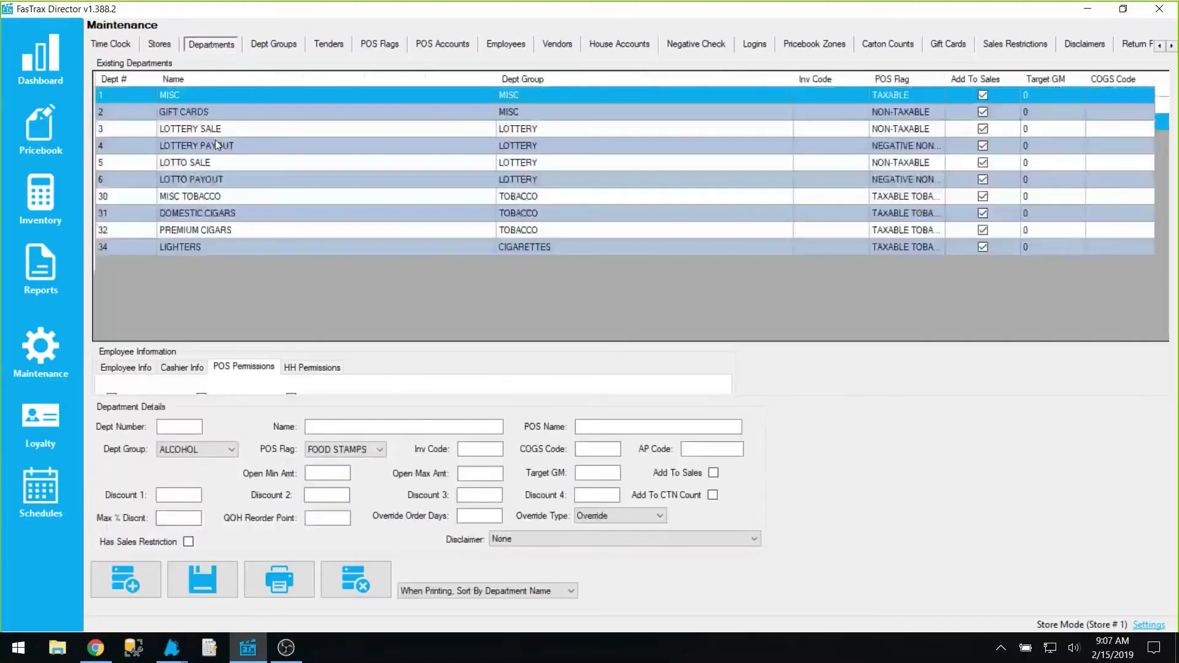
{"action": "left_click", "coordinate": [192, 248]}
{"action": "scroll", "coordinate": [191, 255], "scroll_direction": "down", "scroll_amount": 2}
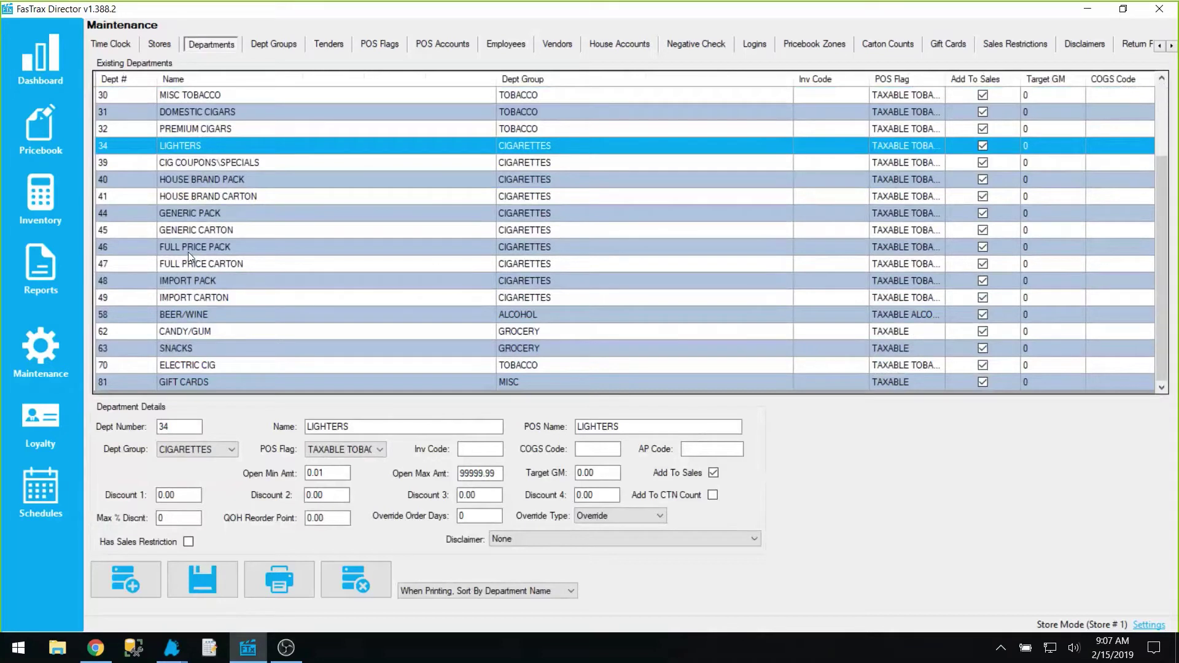
{"action": "scroll", "coordinate": [186, 232], "scroll_direction": "up", "scroll_amount": 2}
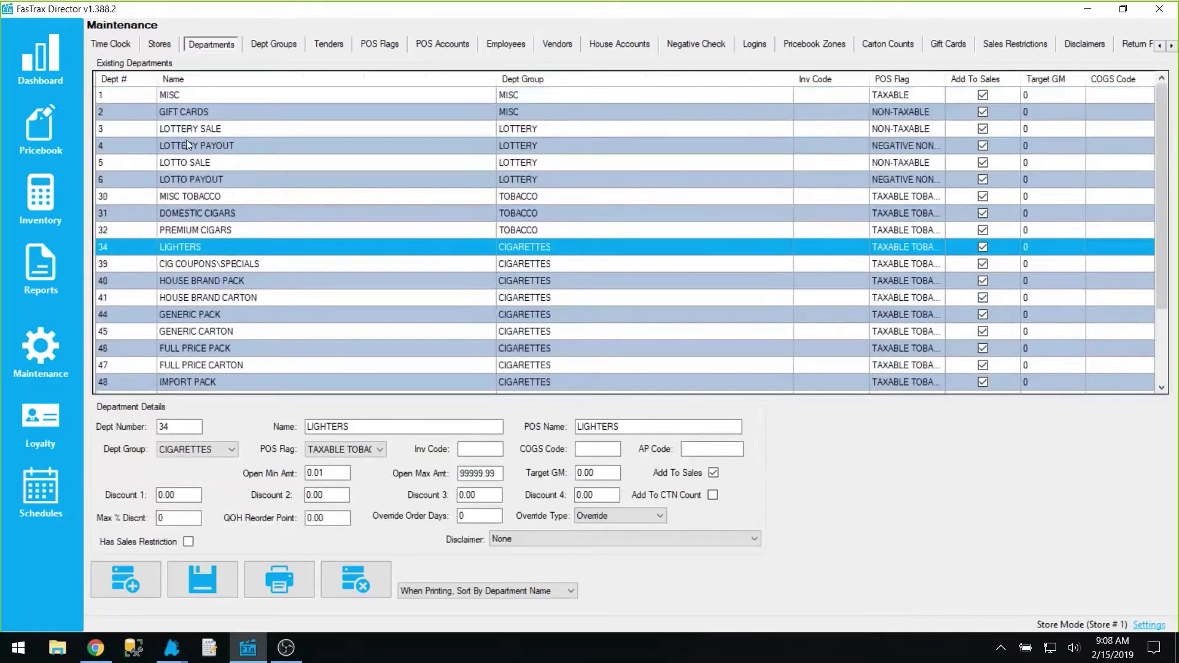
Compare the LOTTERY SALE, LOTTO SALE, LOTTERY PAYOUT and LOTTO PAYOUT details, then return to the button editor
{"action": "left_click", "coordinate": [188, 130]}
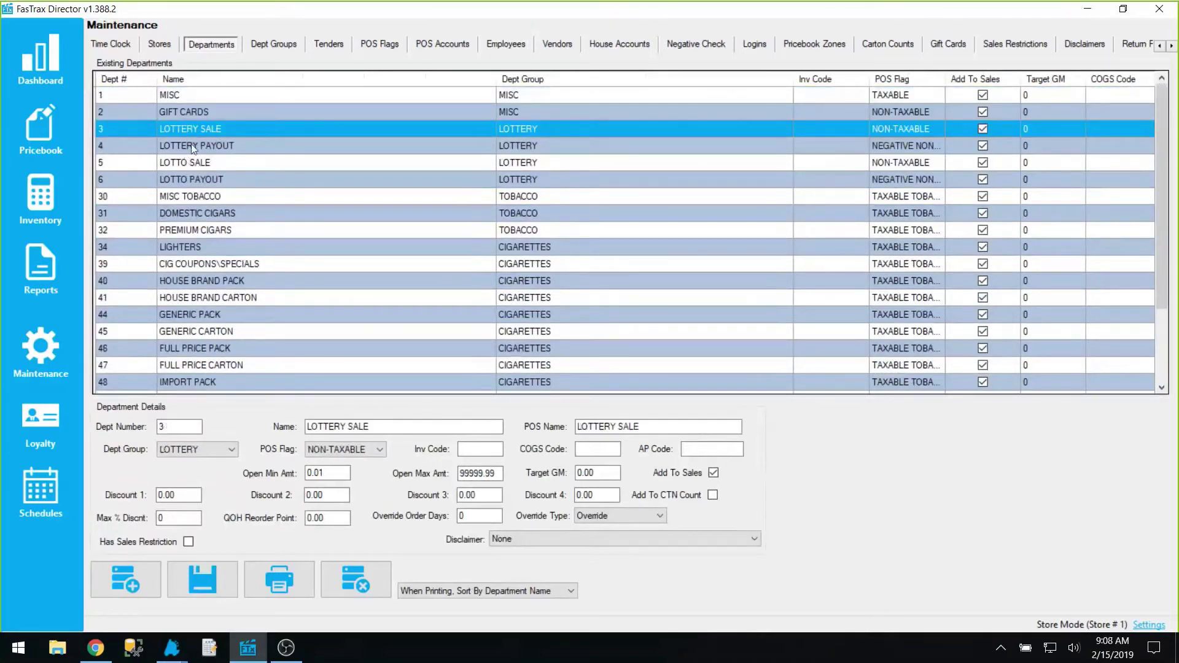
{"action": "left_click", "coordinate": [189, 164]}
{"action": "left_click", "coordinate": [197, 147]}
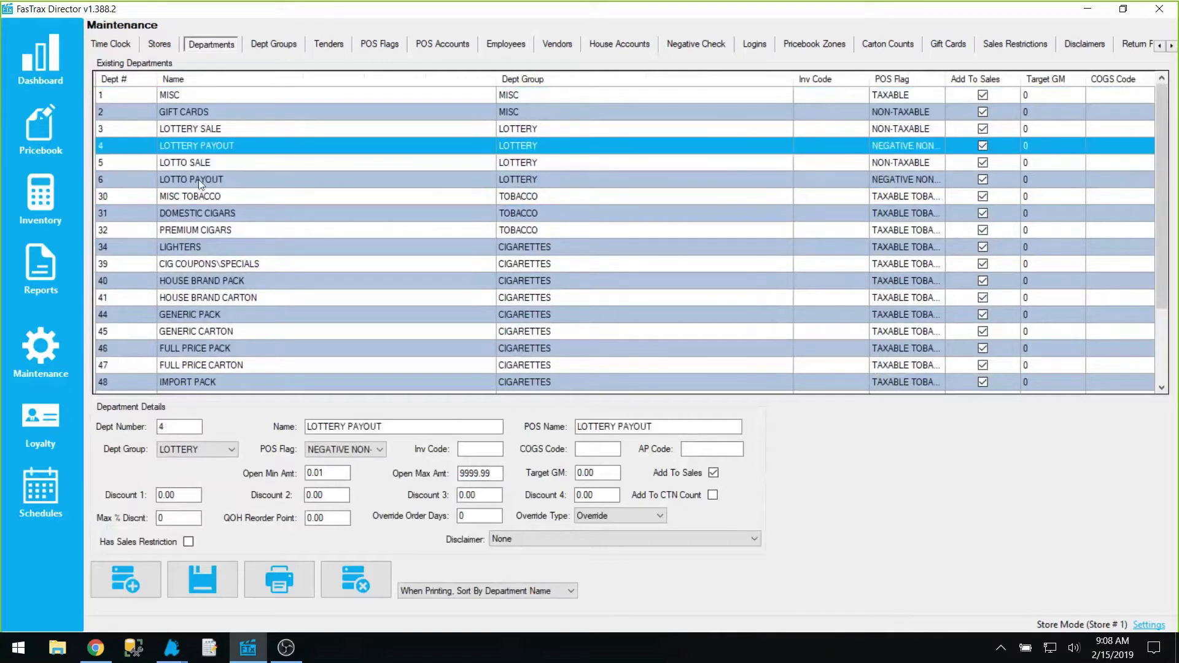
{"action": "left_click", "coordinate": [196, 180]}
{"action": "left_click", "coordinate": [195, 145]}
{"action": "left_click", "coordinate": [195, 182]}
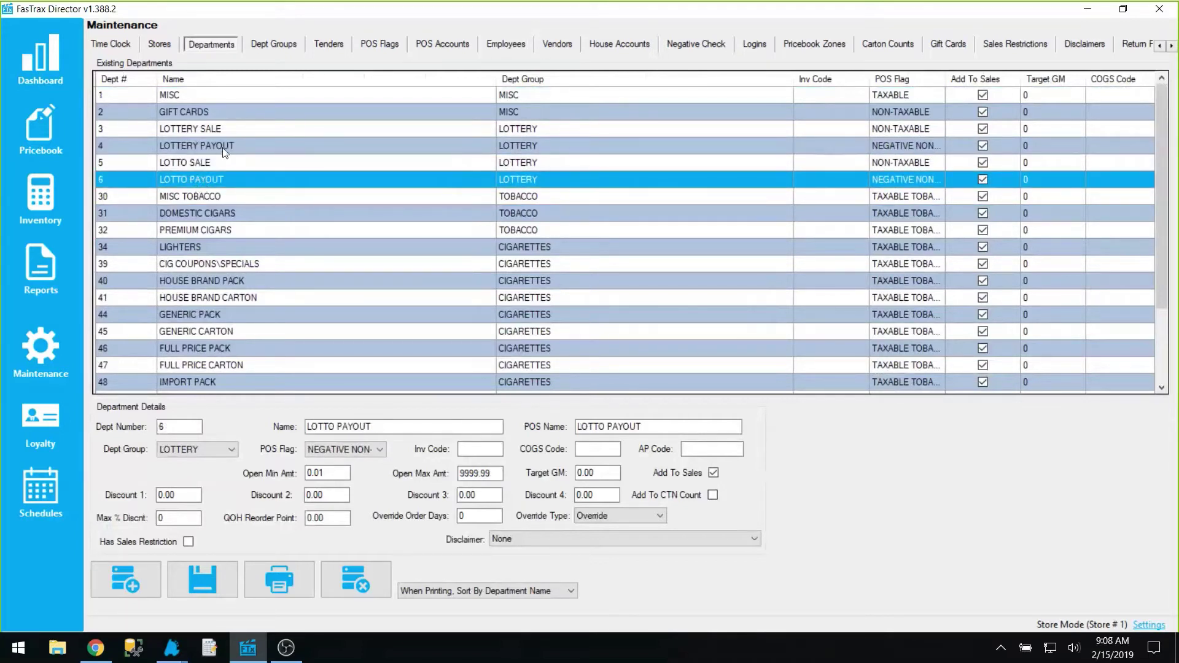
{"action": "left_click", "coordinate": [180, 165]}
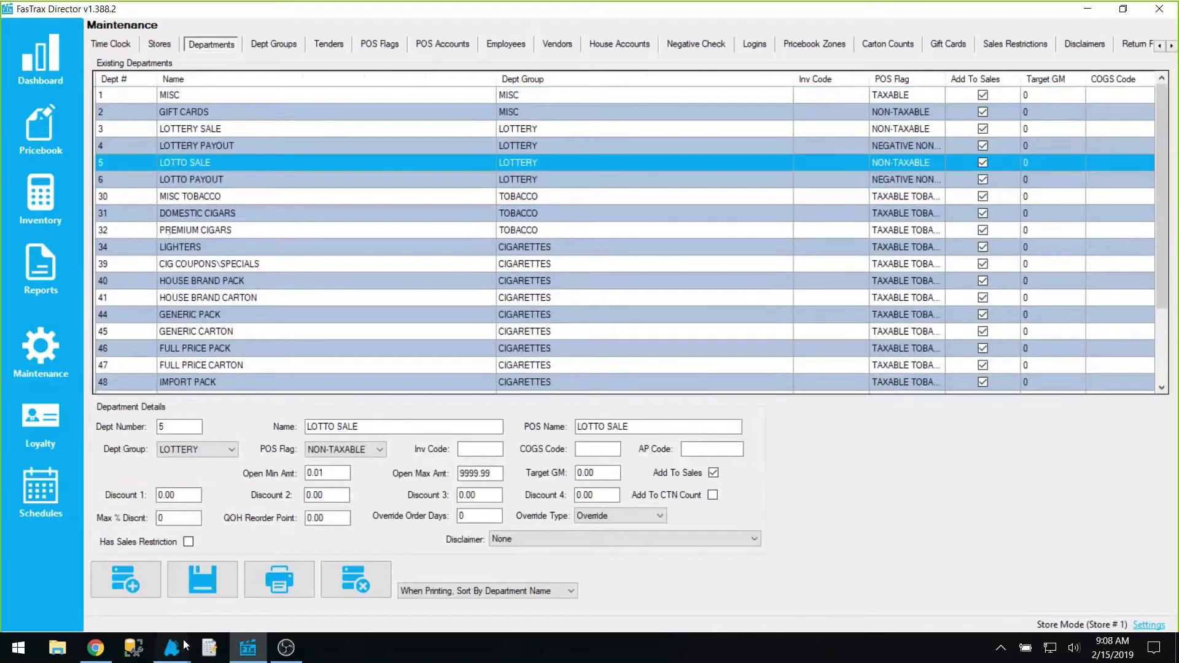
{"action": "mouse_move", "coordinate": [172, 648]}
{"action": "left_click", "coordinate": [322, 573]}
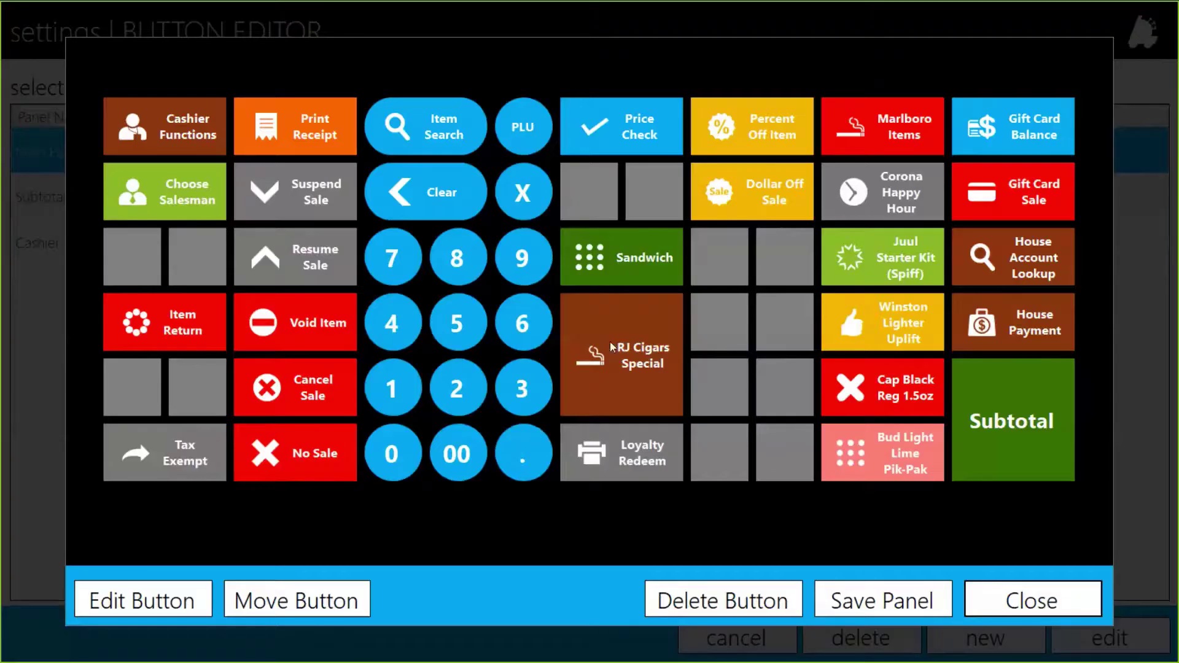
Edit the empty slot right of Sandwich and review the Cancel button type's description and permission note
{"action": "left_click", "coordinate": [713, 247]}
{"action": "left_click", "coordinate": [153, 601]}
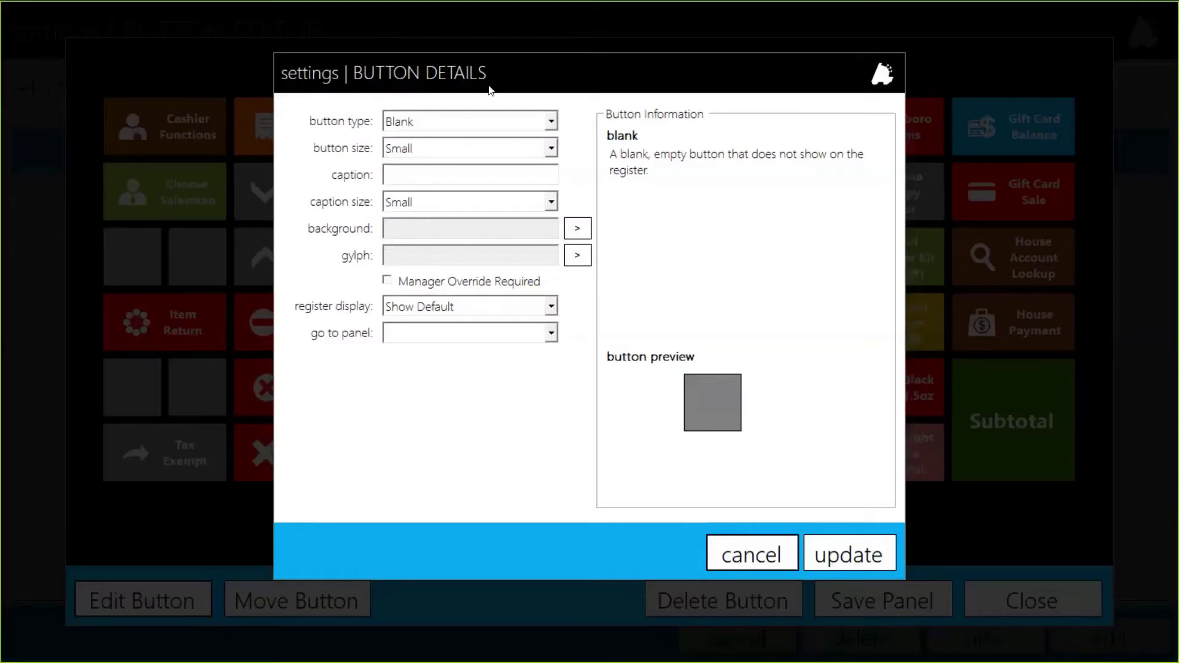
{"action": "left_click", "coordinate": [404, 125]}
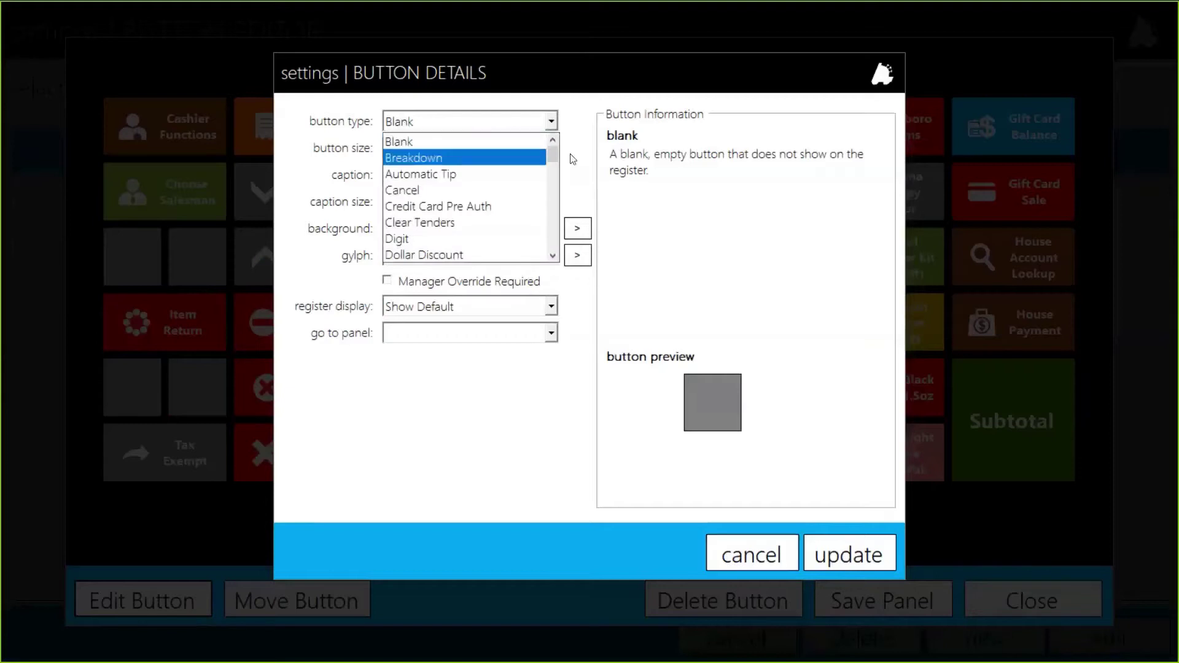
{"action": "mouse_move", "coordinate": [553, 159]}
{"action": "left_mouse_down"}
{"action": "mouse_move", "coordinate": [547, 236]}
{"action": "mouse_move", "coordinate": [544, 143]}
{"action": "left_mouse_up"}
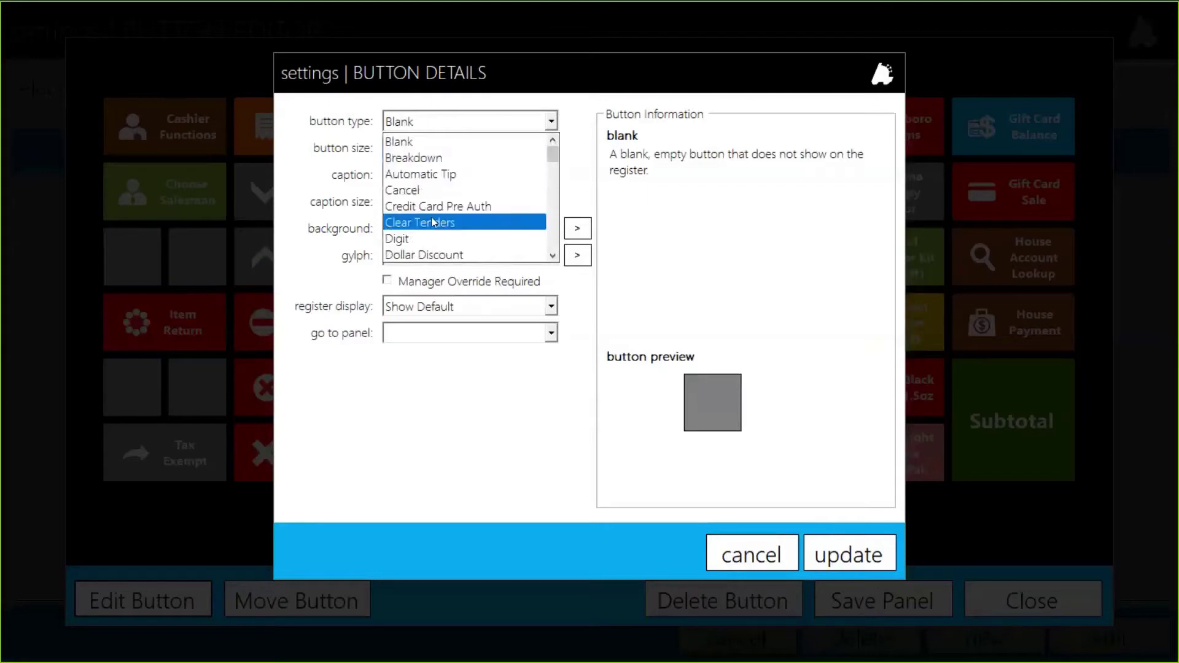
{"action": "left_click", "coordinate": [426, 195]}
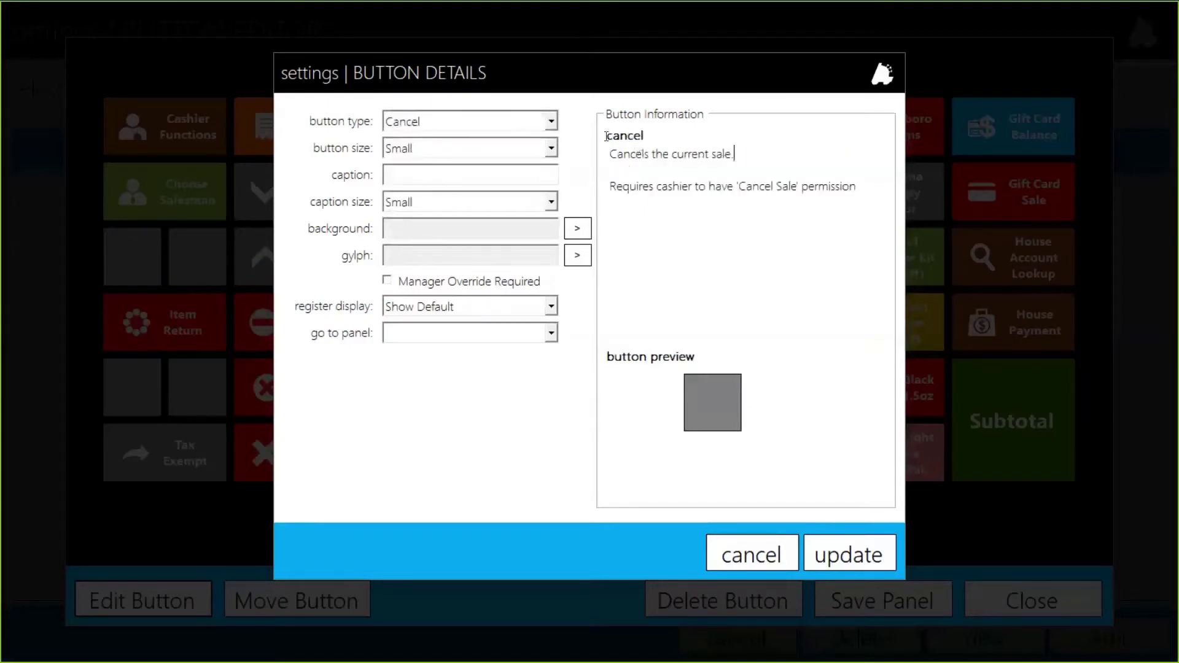
{"action": "left_click_drag", "start_coordinate": [735, 155], "coordinate": [610, 156]}
{"action": "left_click", "coordinate": [729, 186]}
{"action": "left_click_drag", "start_coordinate": [860, 186], "coordinate": [608, 187]}
{"action": "left_click", "coordinate": [699, 184]}
Set the new button's type to Open Department
{"action": "left_click", "coordinate": [550, 122]}
{"action": "left_click_drag", "start_coordinate": [554, 153], "coordinate": [555, 175]}
{"action": "left_click", "coordinate": [497, 222]}
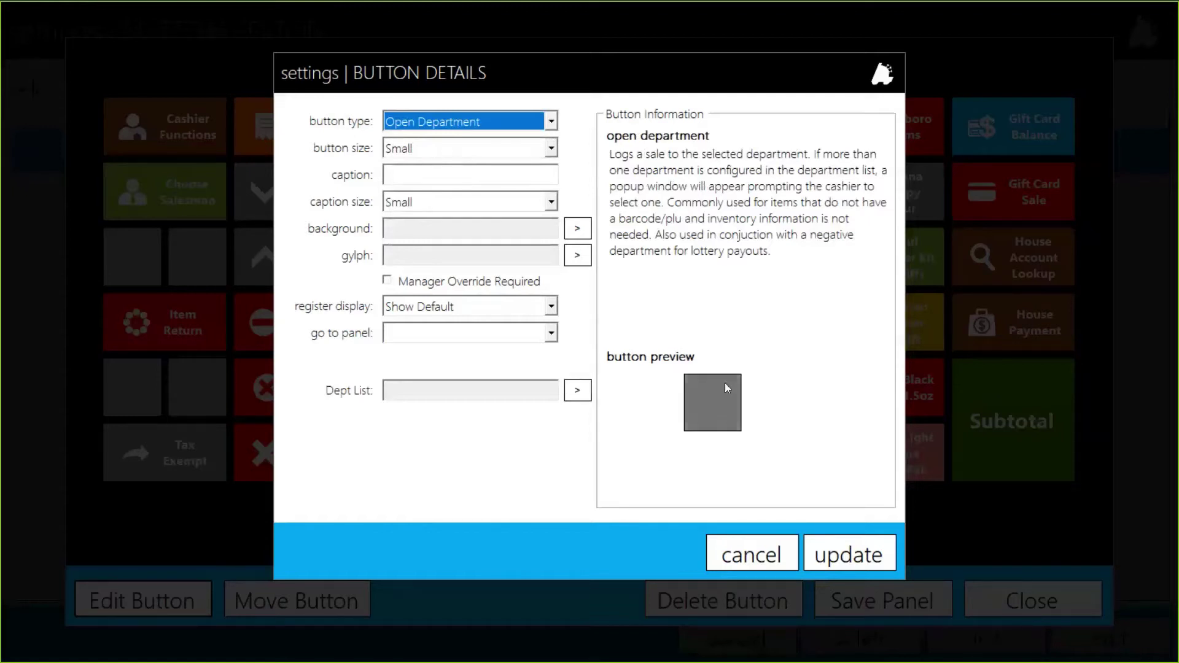
Make the button Large and caption it LOTTO SALE
{"action": "left_click", "coordinate": [411, 149]}
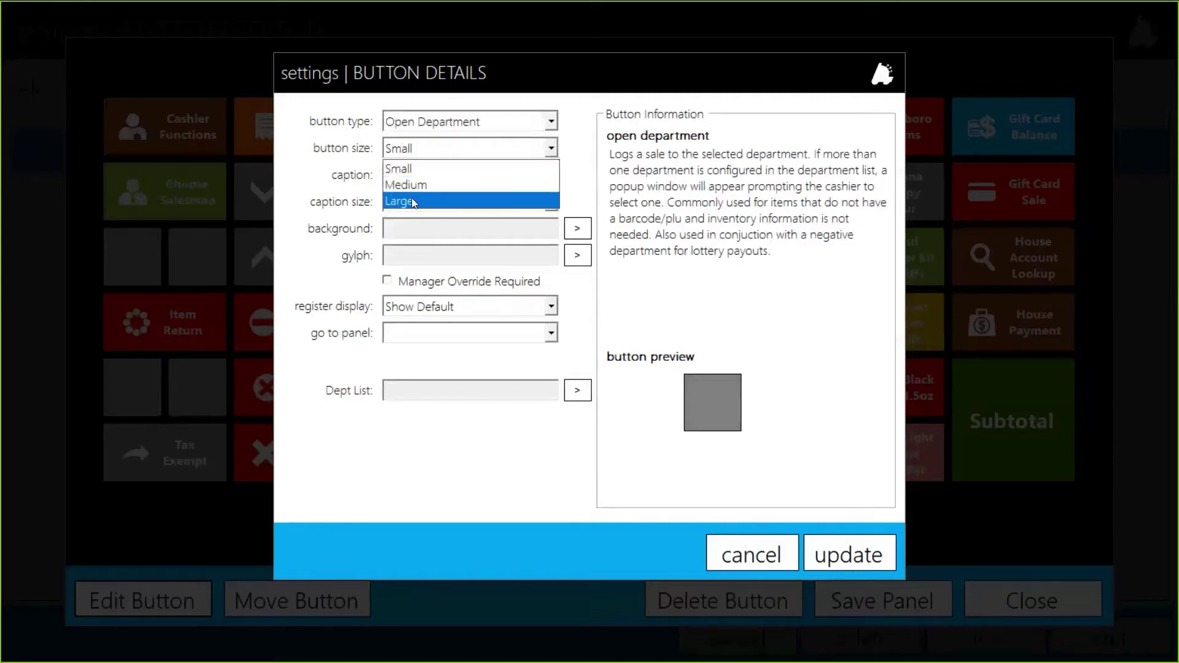
{"action": "left_click", "coordinate": [412, 201]}
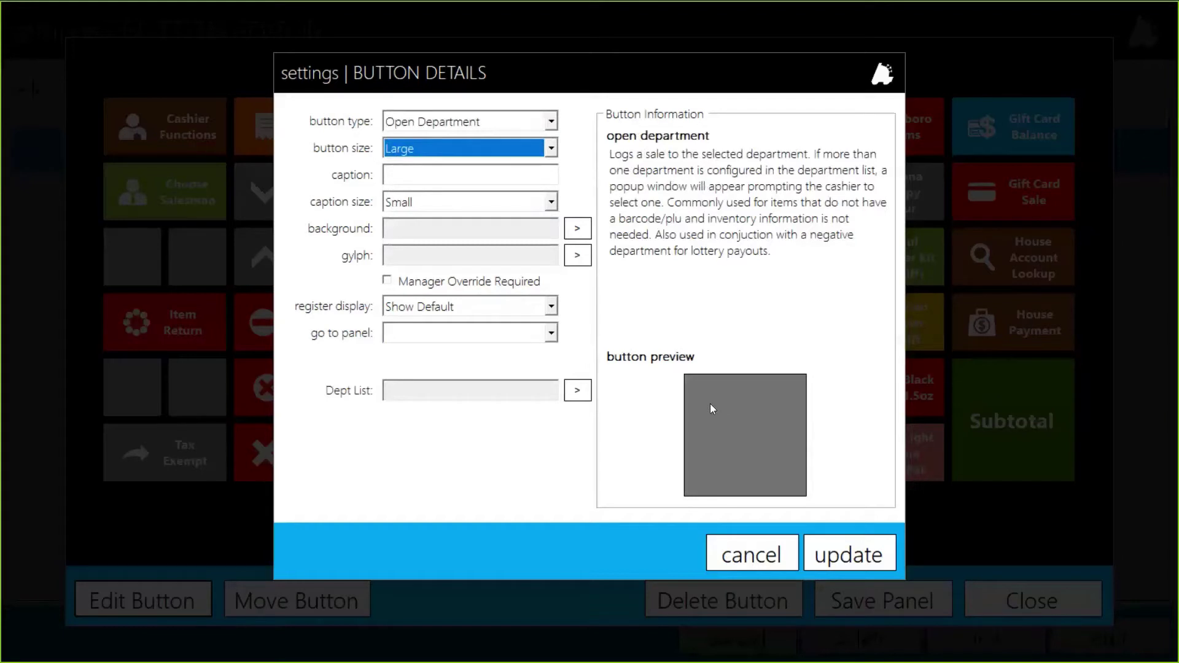
{"action": "left_click", "coordinate": [405, 173]}
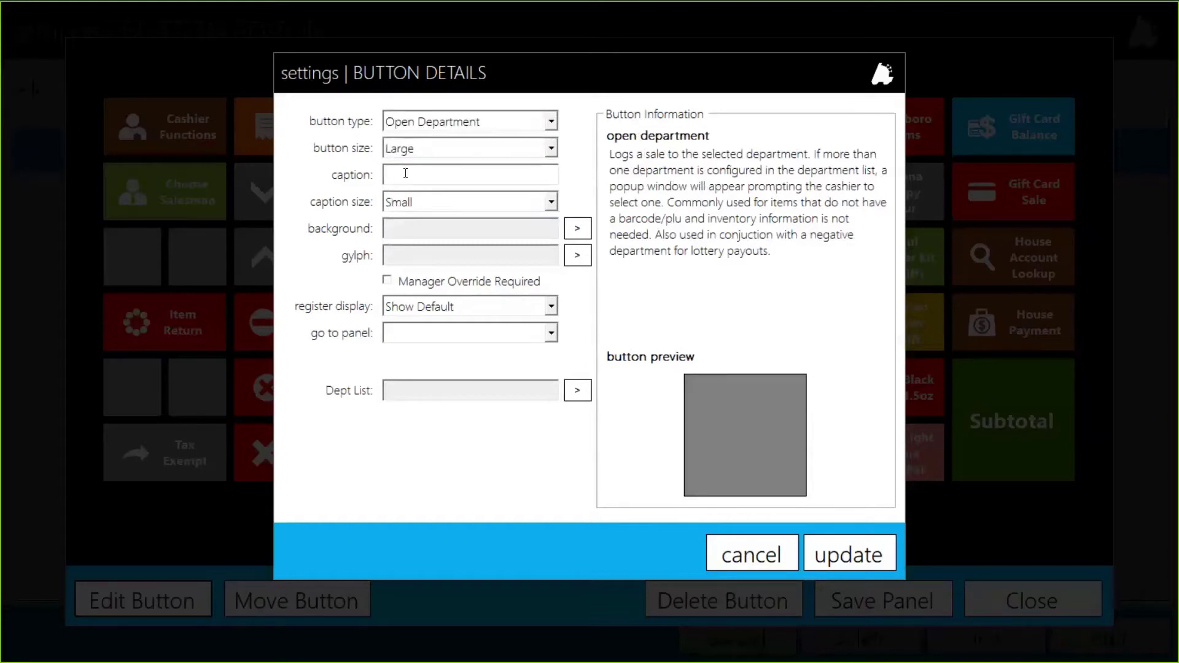
{"action": "type", "text": "LOTTO SALE"}
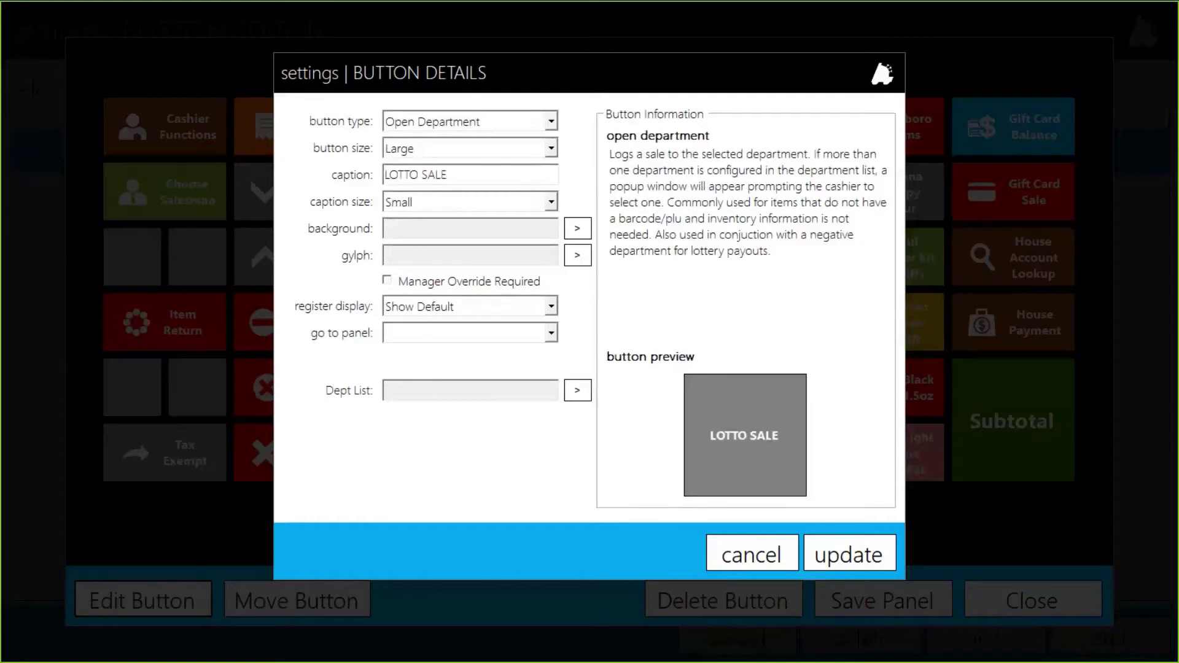
Try Medium caption size, then set the caption size back to Small
{"action": "left_click", "coordinate": [410, 204]}
{"action": "key", "text": "Down"}
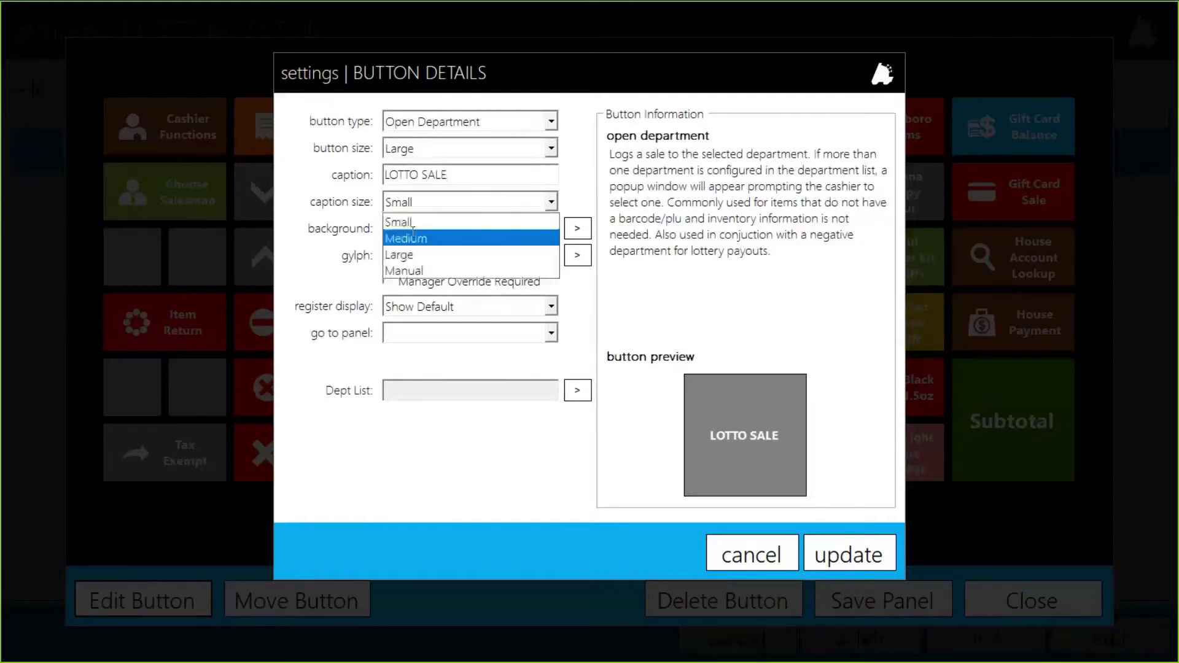
{"action": "key", "text": "Return"}
{"action": "left_click", "coordinate": [410, 204]}
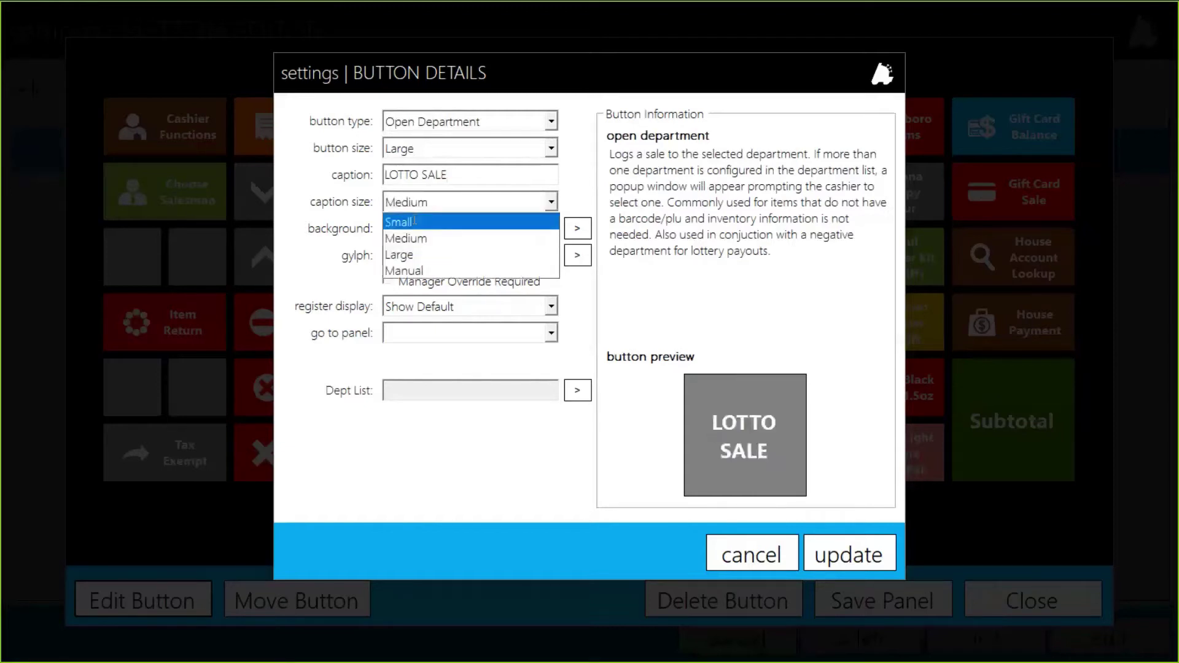
{"action": "left_click", "coordinate": [414, 220]}
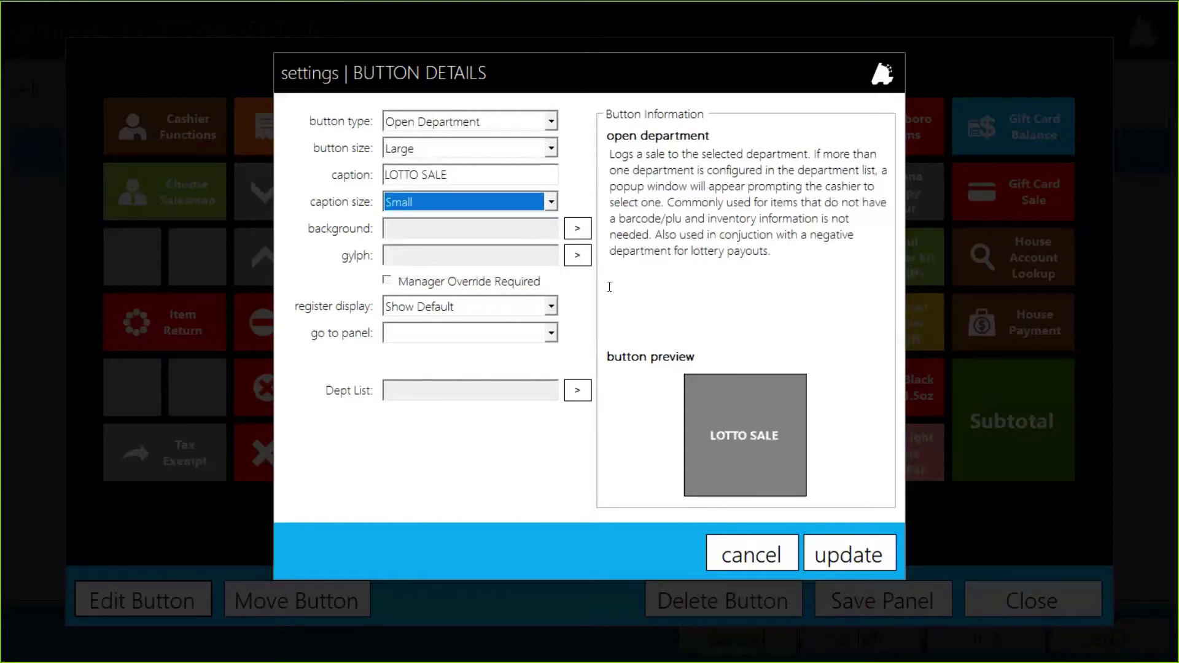
{"action": "left_click", "coordinate": [576, 229]}
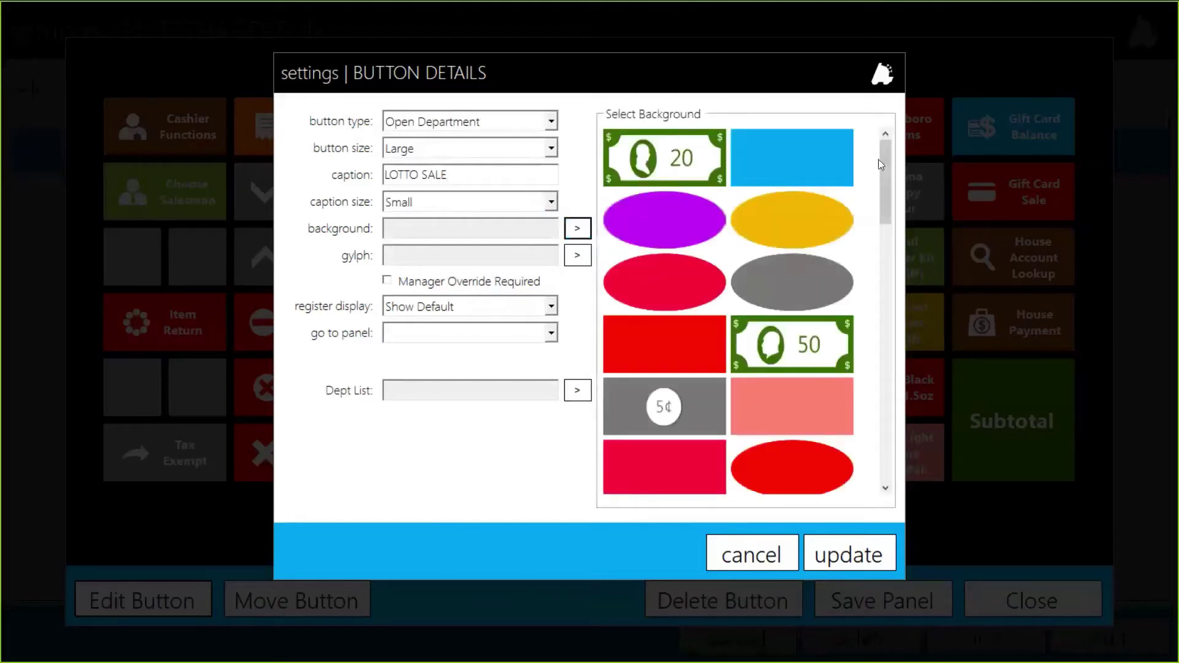
Give the LOTTO SALE button the POS_Sq_Brown_Up background and Button_ArrowUp glyph
{"action": "left_click_drag", "start_coordinate": [884, 164], "coordinate": [844, 373]}
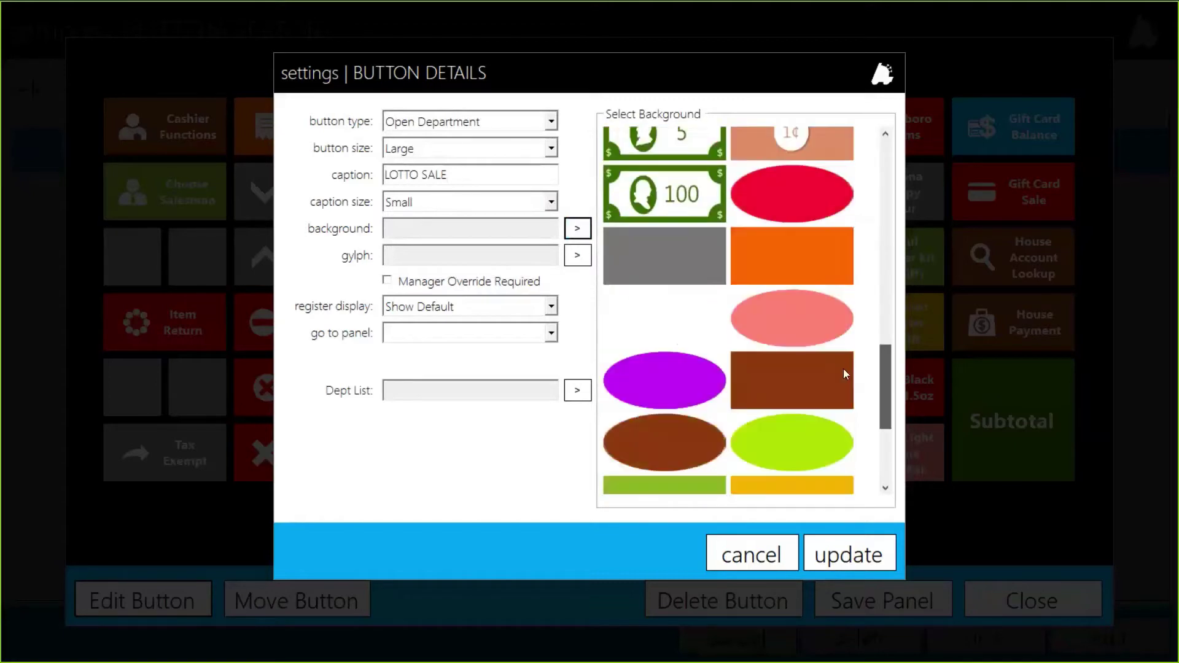
{"action": "left_click", "coordinate": [783, 388]}
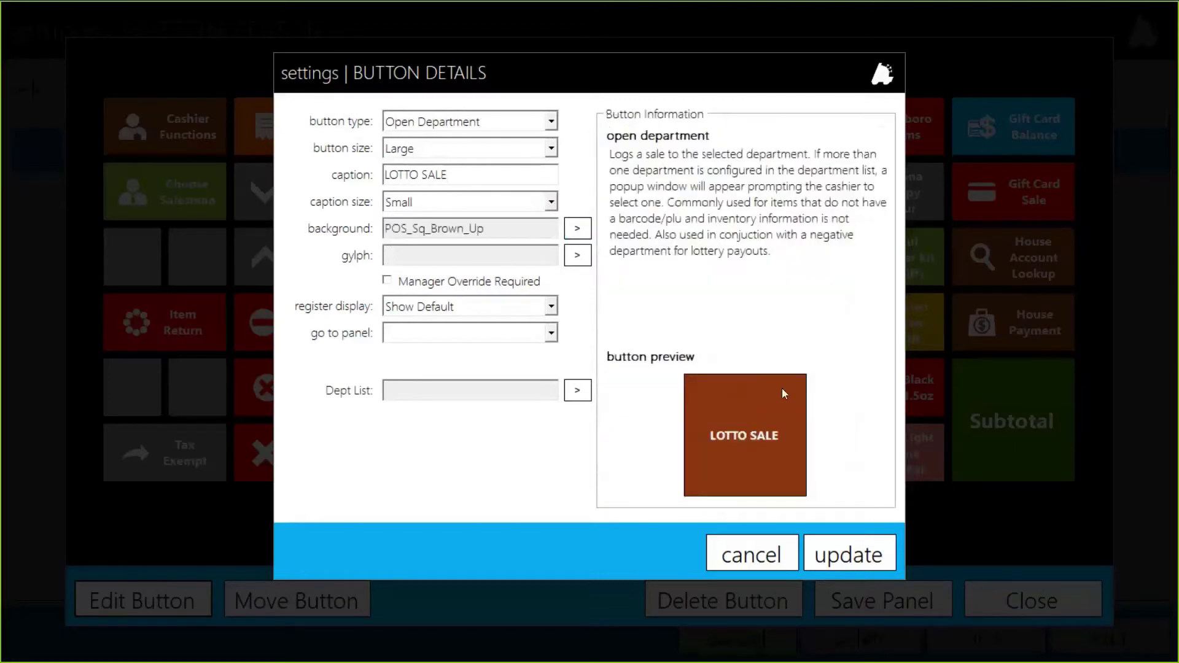
{"action": "left_click", "coordinate": [409, 254]}
{"action": "left_click", "coordinate": [581, 258]}
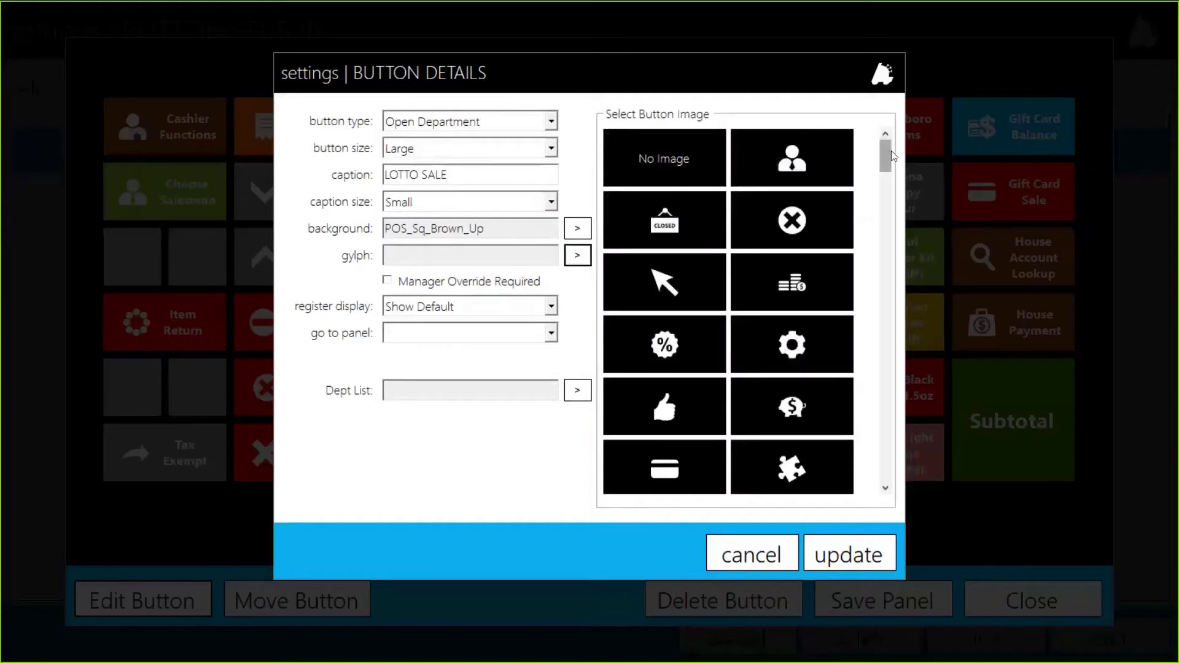
{"action": "left_click_drag", "start_coordinate": [888, 150], "coordinate": [882, 252]}
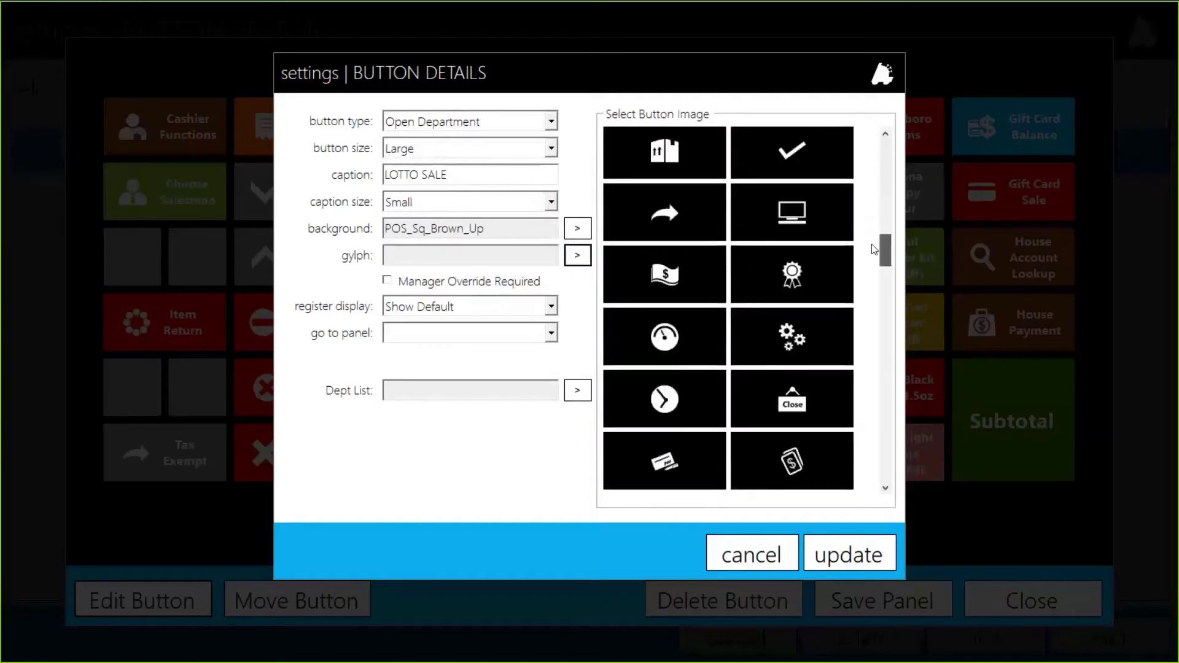
{"action": "scroll", "coordinate": [803, 393], "scroll_direction": "down", "scroll_amount": 3}
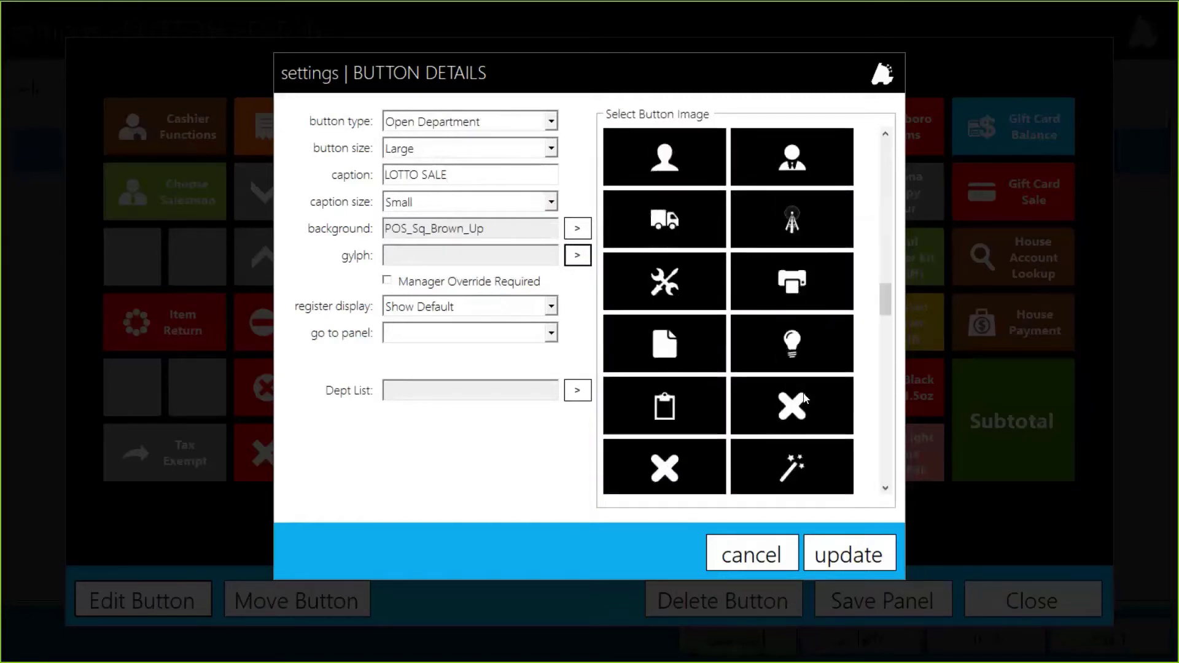
{"action": "scroll", "coordinate": [804, 398], "scroll_direction": "down", "scroll_amount": 4}
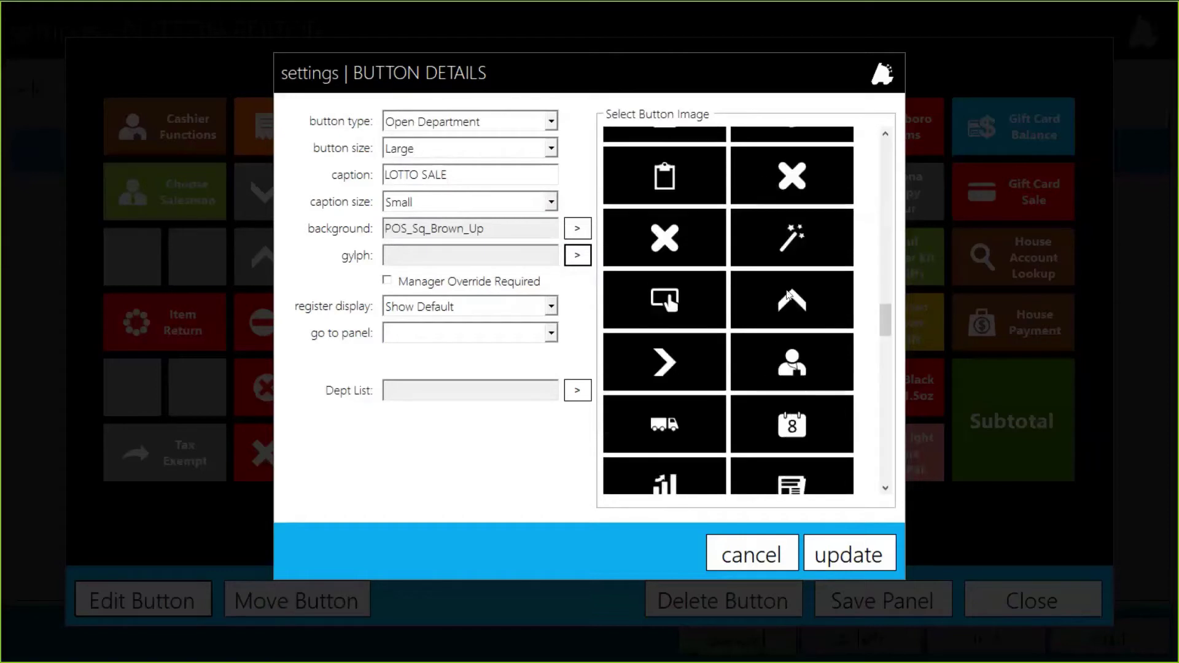
{"action": "left_click", "coordinate": [791, 299]}
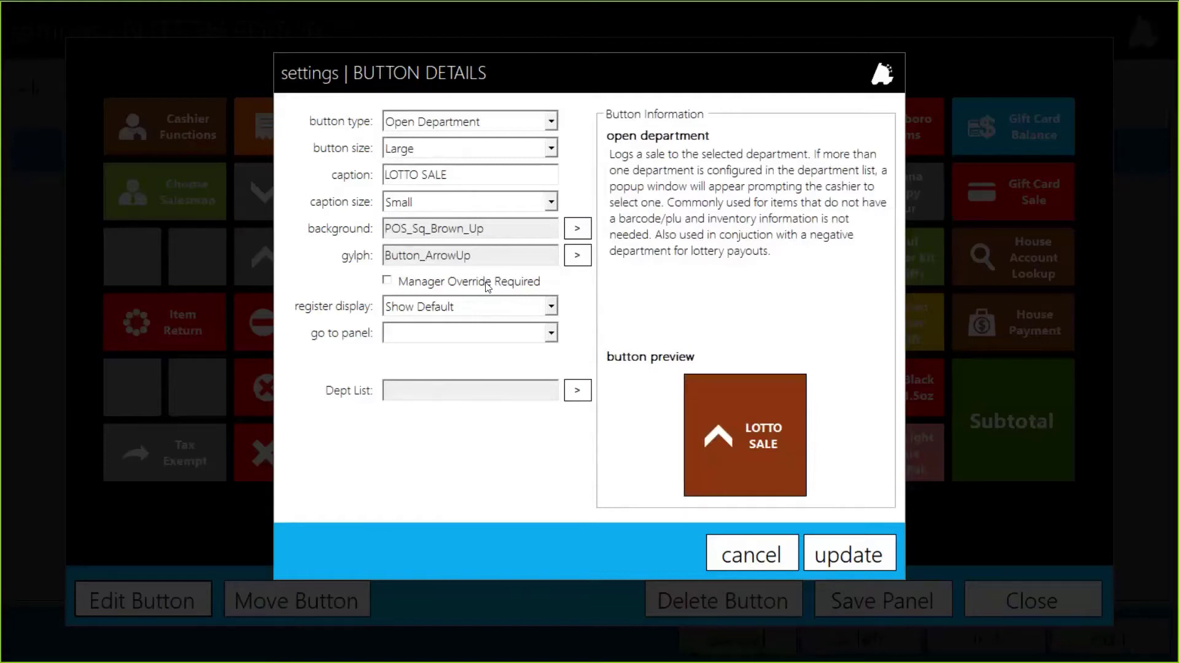
{"action": "key", "text": "super"}
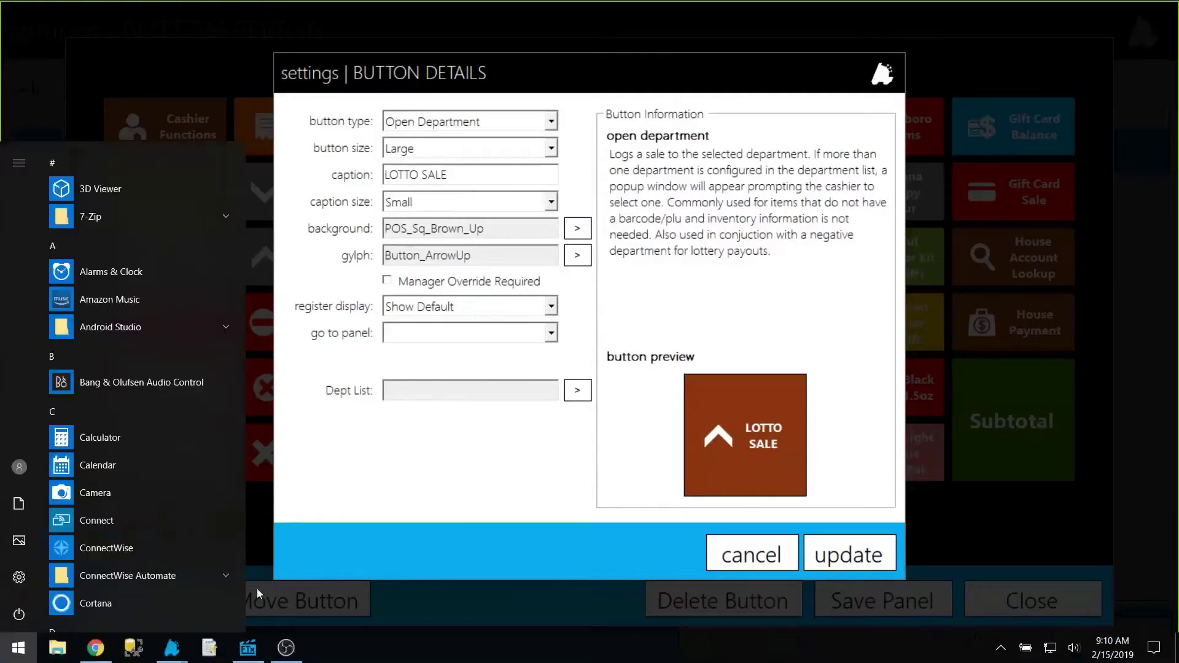
On Director's Employees page, compare the Manager's and Cashier's Cashier Info permissions
{"action": "left_click", "coordinate": [251, 652]}
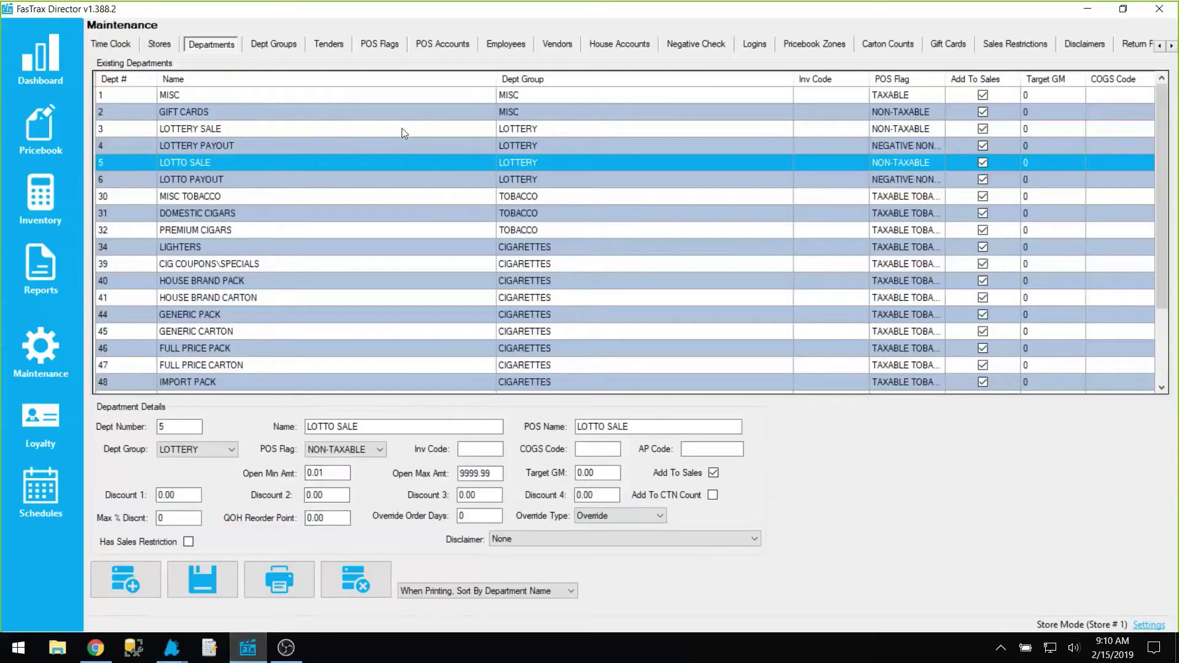
{"action": "left_click", "coordinate": [515, 46]}
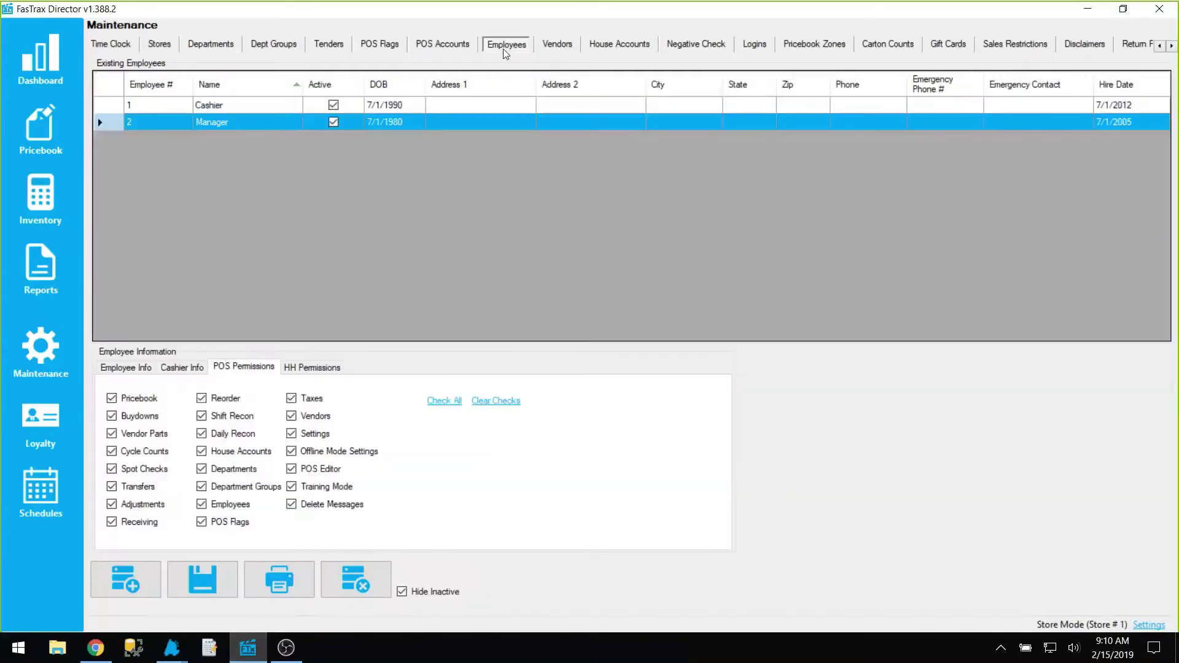
{"action": "left_click", "coordinate": [212, 124]}
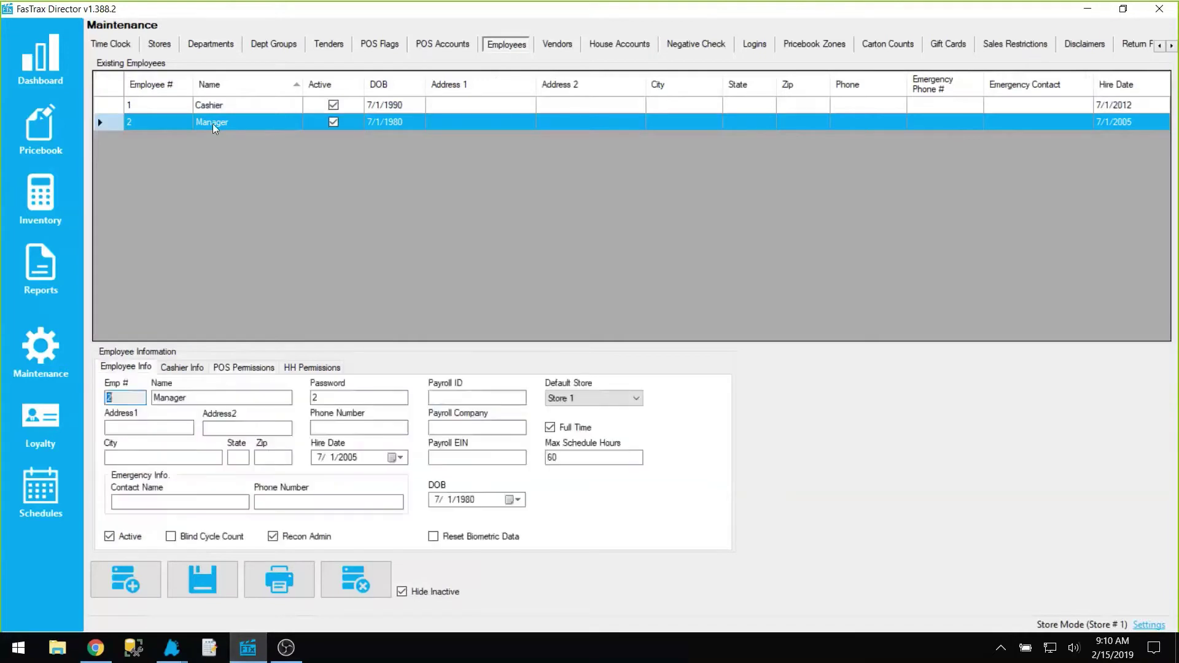
{"action": "left_click", "coordinate": [183, 369]}
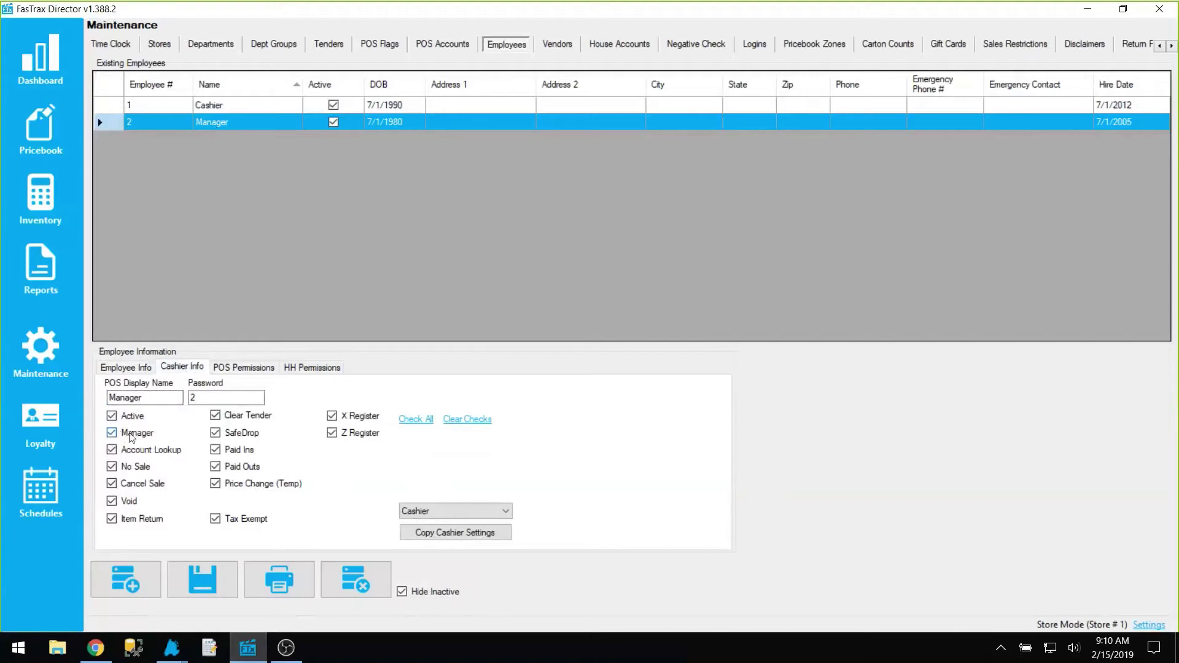
{"action": "left_click", "coordinate": [227, 109]}
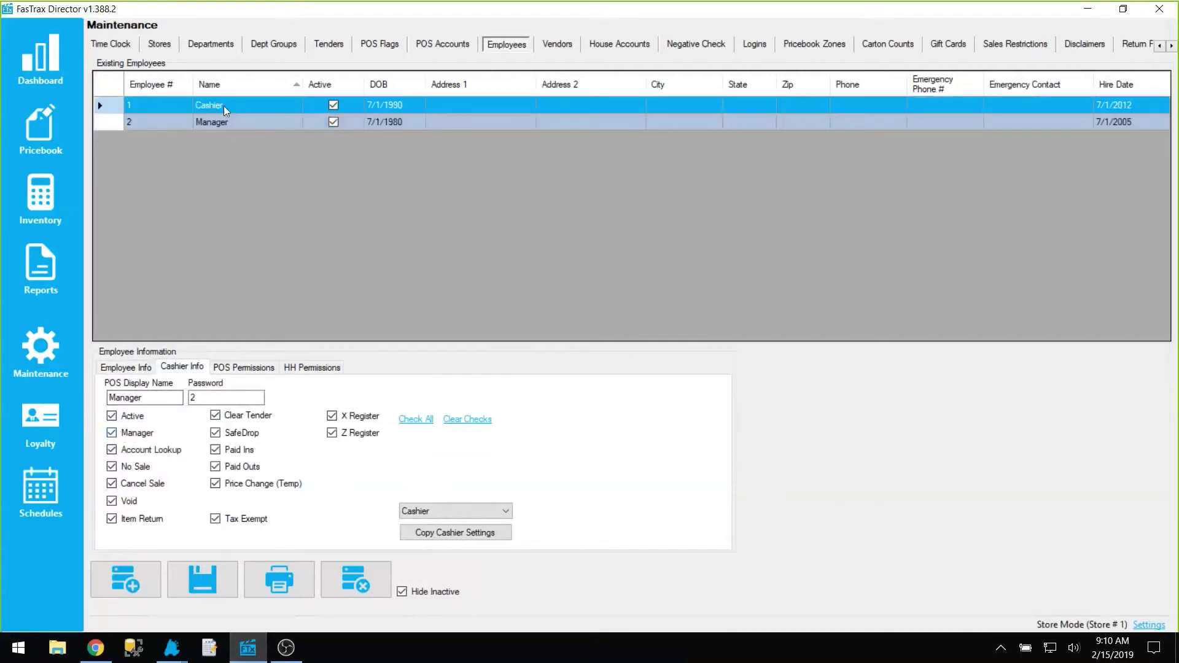
{"action": "left_click", "coordinate": [190, 370]}
Keep Register Display at Show Default and leave the go-to panel choice empty
{"action": "mouse_move", "coordinate": [173, 646]}
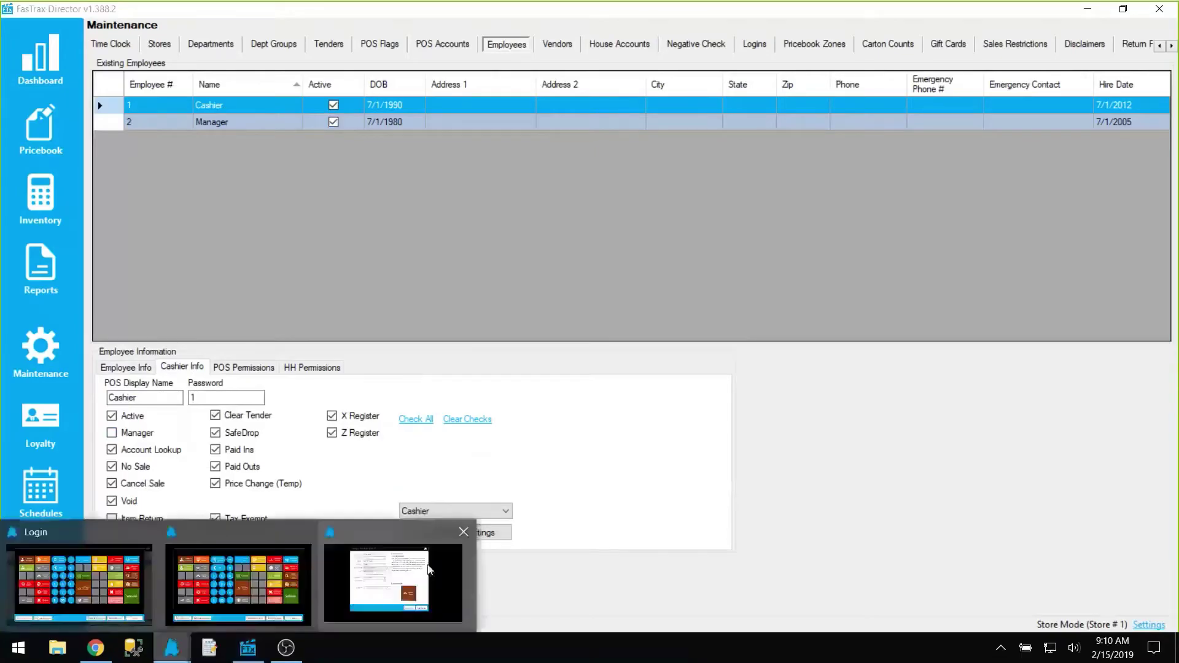
{"action": "left_click", "coordinate": [380, 562]}
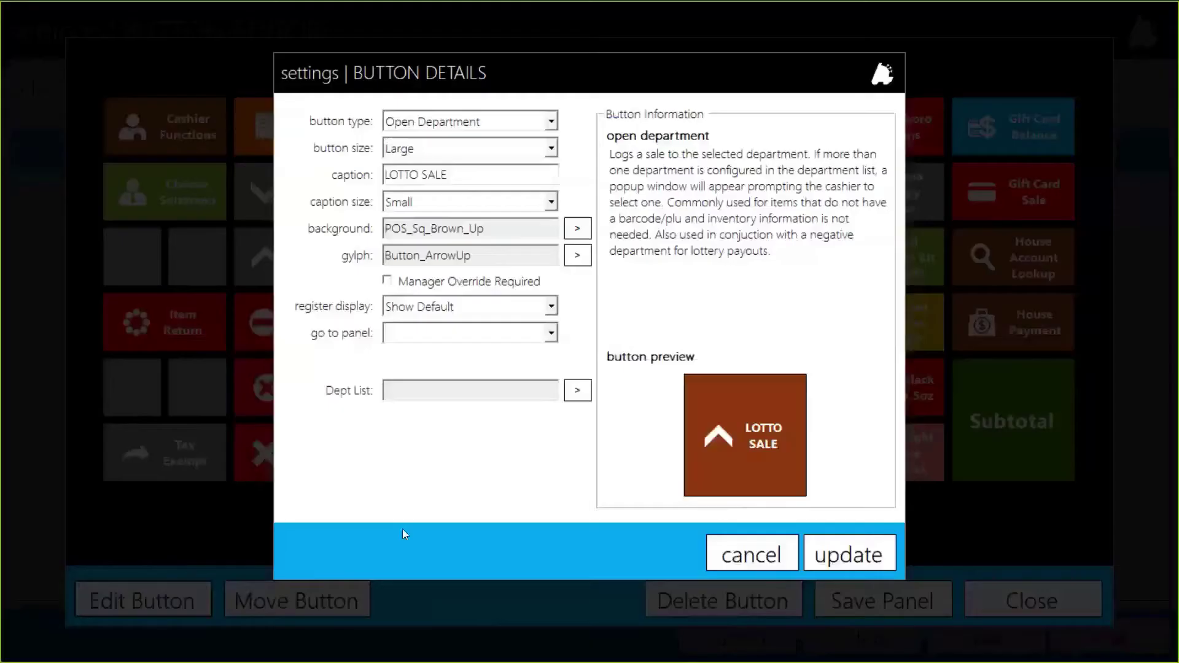
{"action": "left_click", "coordinate": [445, 309]}
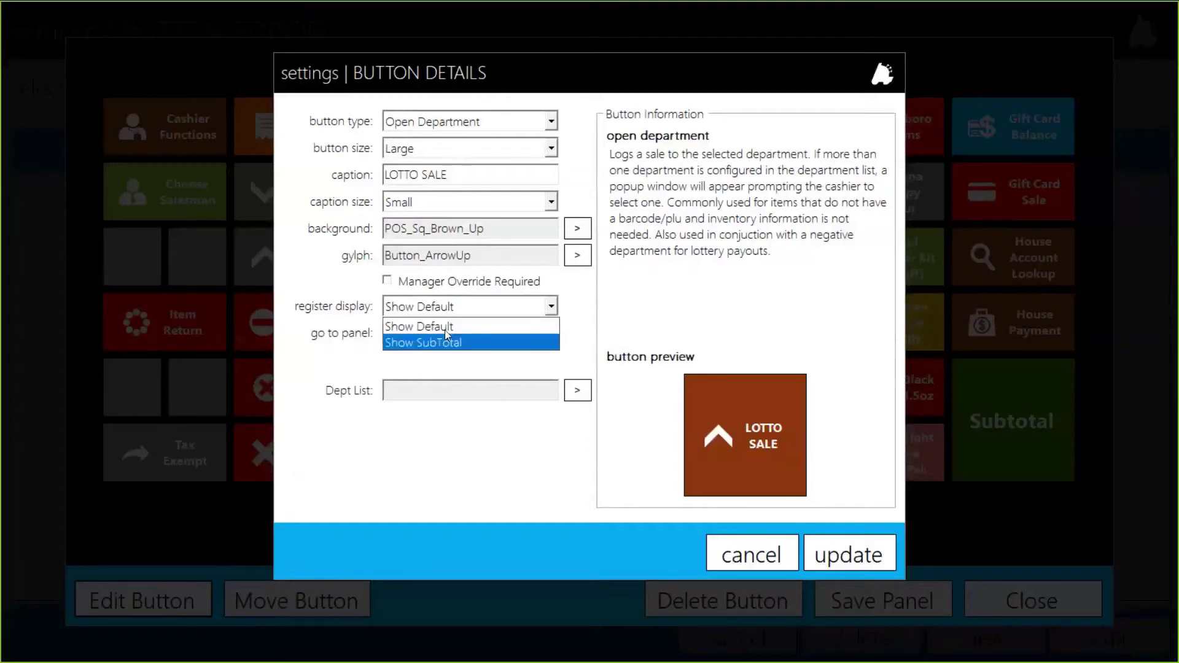
{"action": "left_click", "coordinate": [452, 308]}
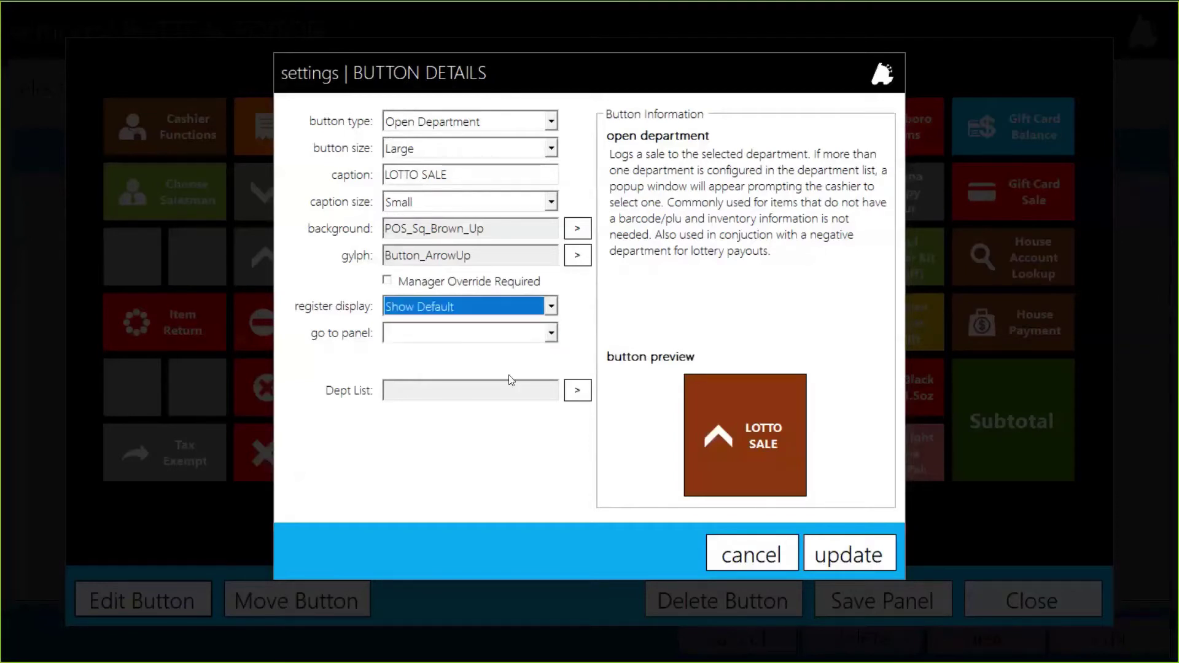
{"action": "left_click", "coordinate": [495, 339]}
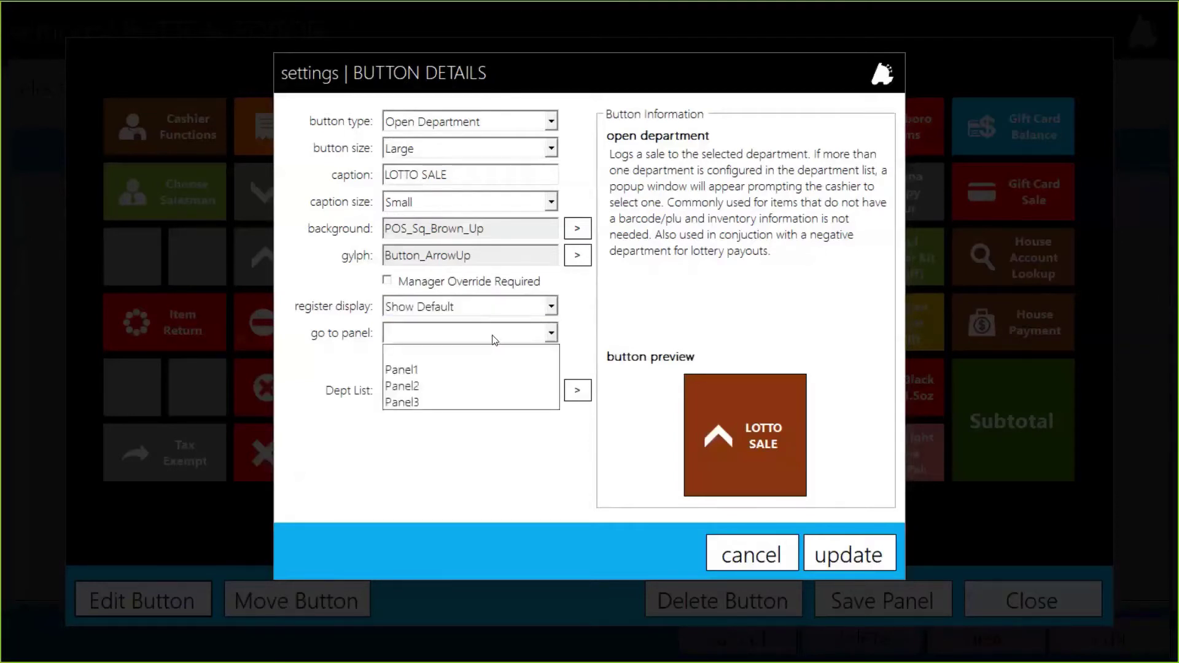
{"action": "left_click", "coordinate": [495, 339]}
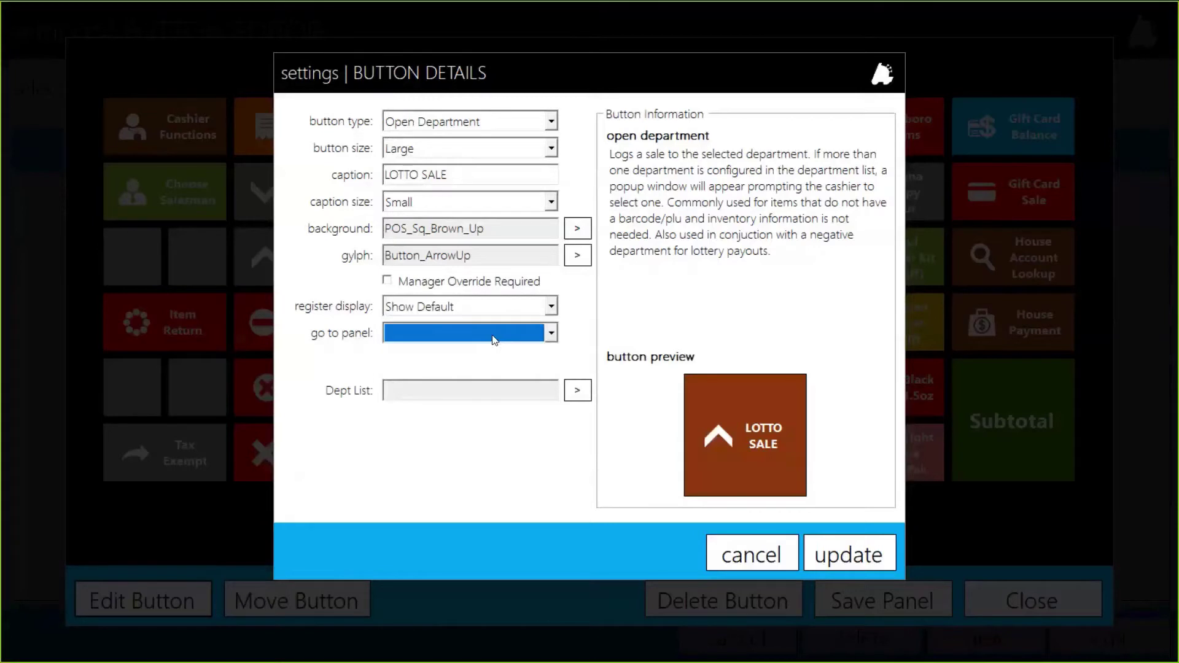
{"action": "left_click", "coordinate": [397, 394]}
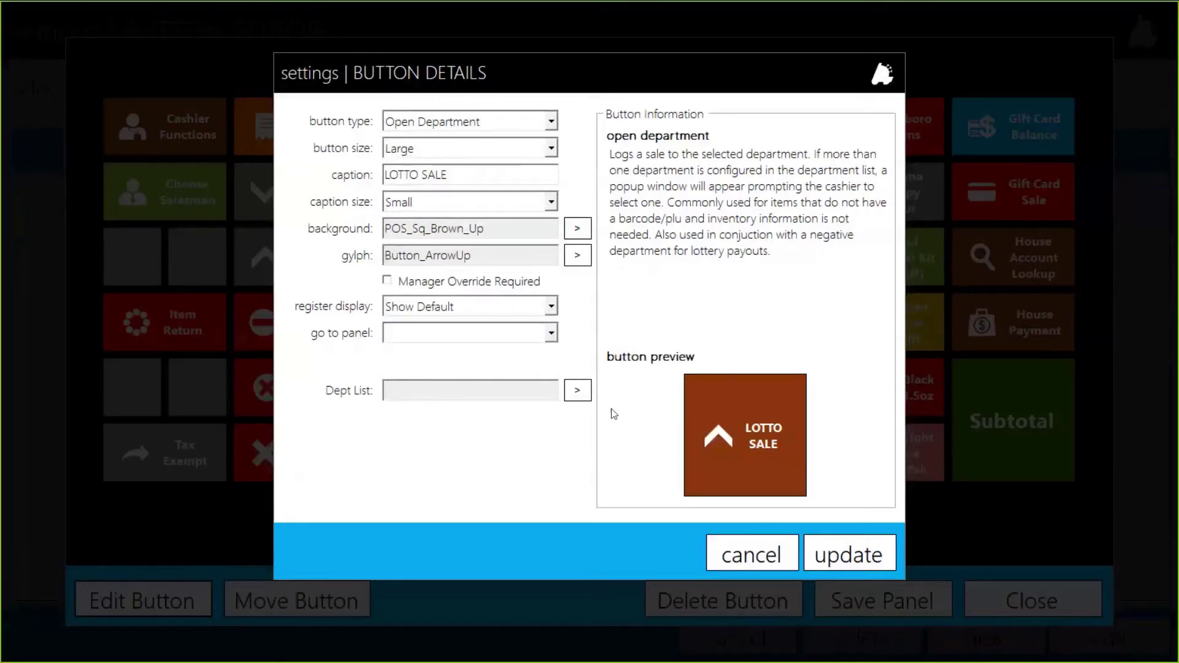
Link the button to department 5 - LOTTO SALE and update it onto the panel
{"action": "left_click", "coordinate": [581, 393]}
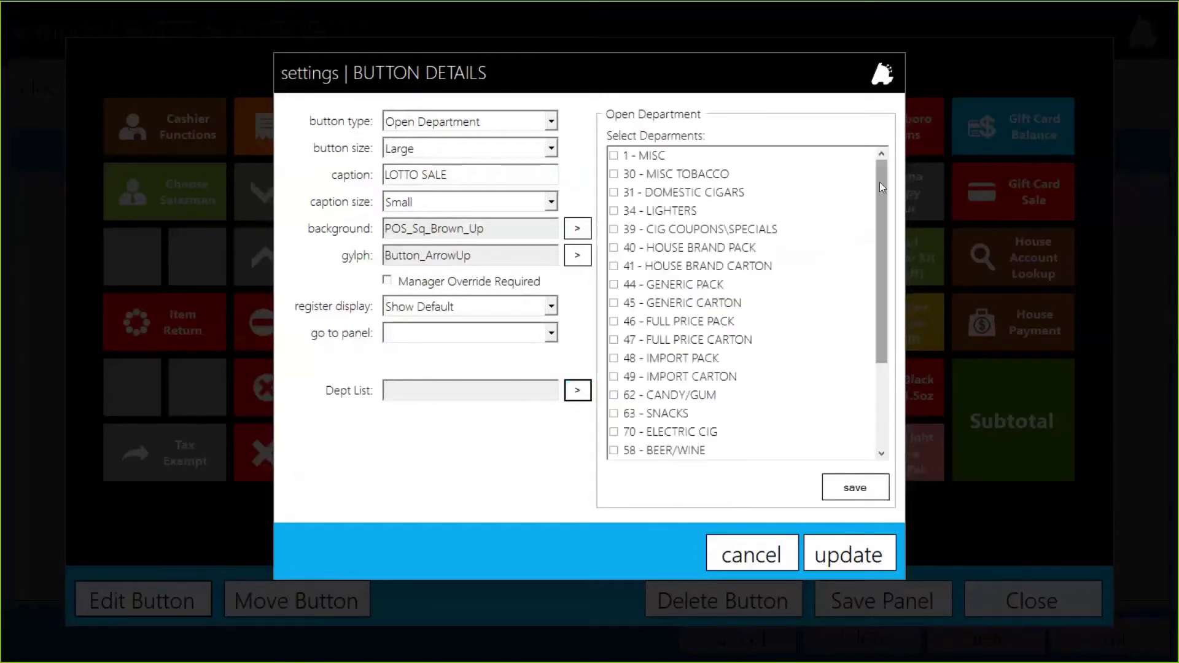
{"action": "left_click_drag", "start_coordinate": [880, 182], "coordinate": [880, 268]}
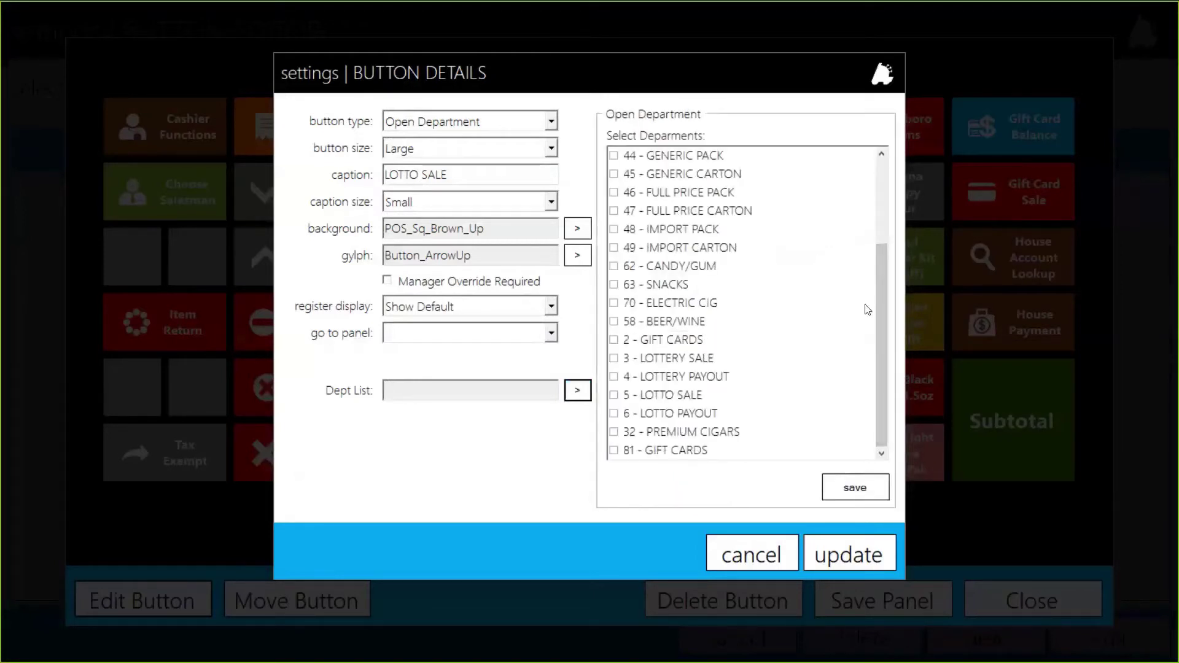
{"action": "left_click", "coordinate": [646, 400]}
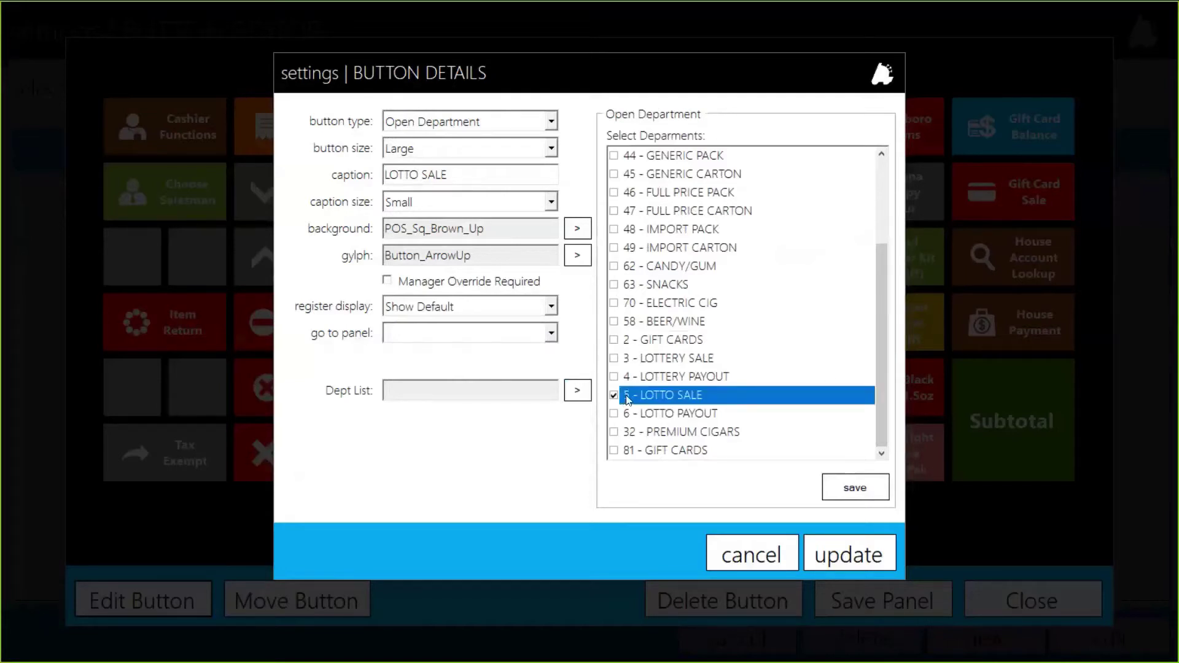
{"action": "left_click", "coordinate": [858, 485]}
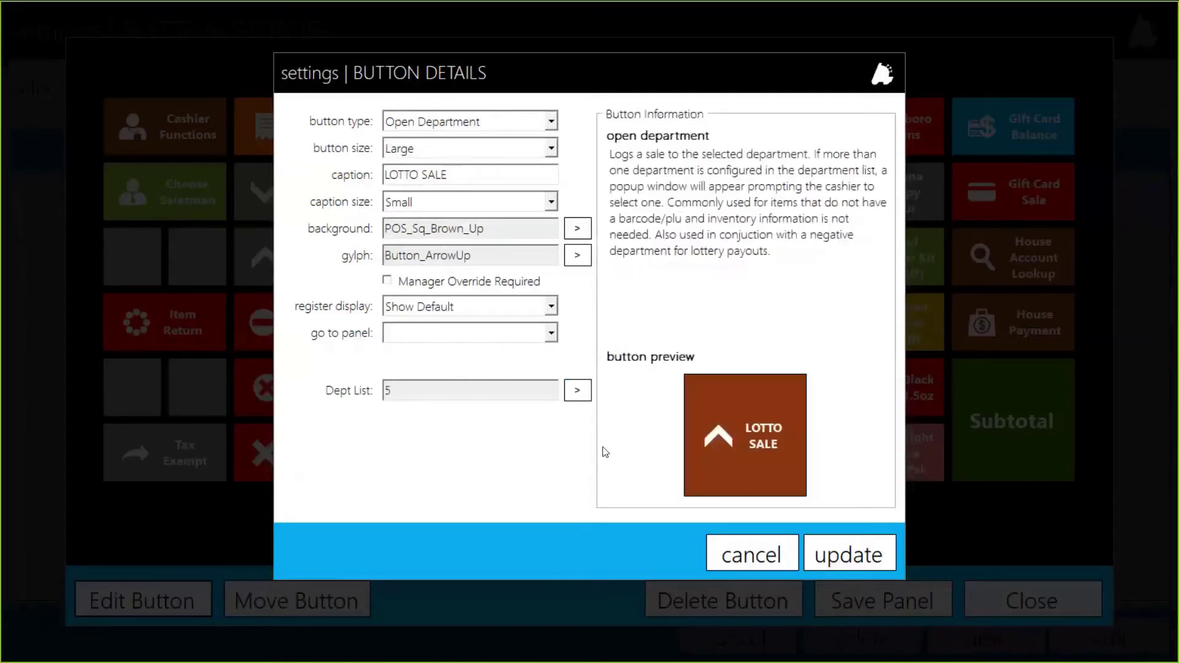
{"action": "left_click_drag", "start_coordinate": [401, 391], "coordinate": [379, 394]}
{"action": "left_click", "coordinate": [861, 553]}
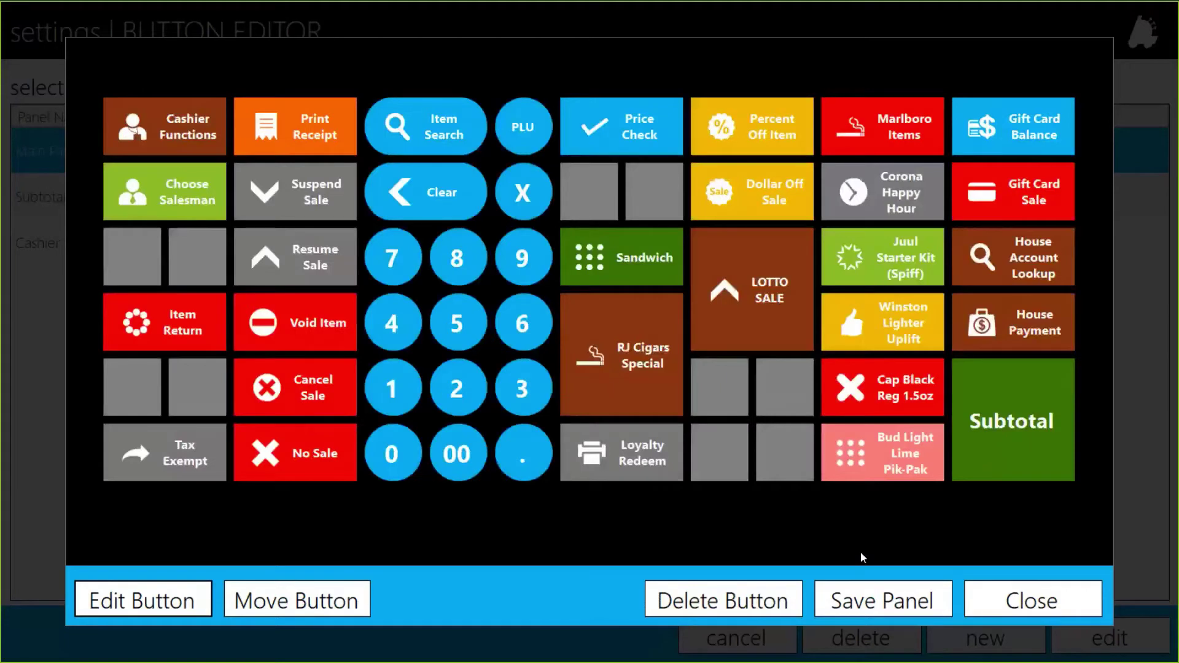
Select the LOTTO SALE button on the Main Panel, toggling with RJ Cigars Special
{"action": "left_click", "coordinate": [741, 327]}
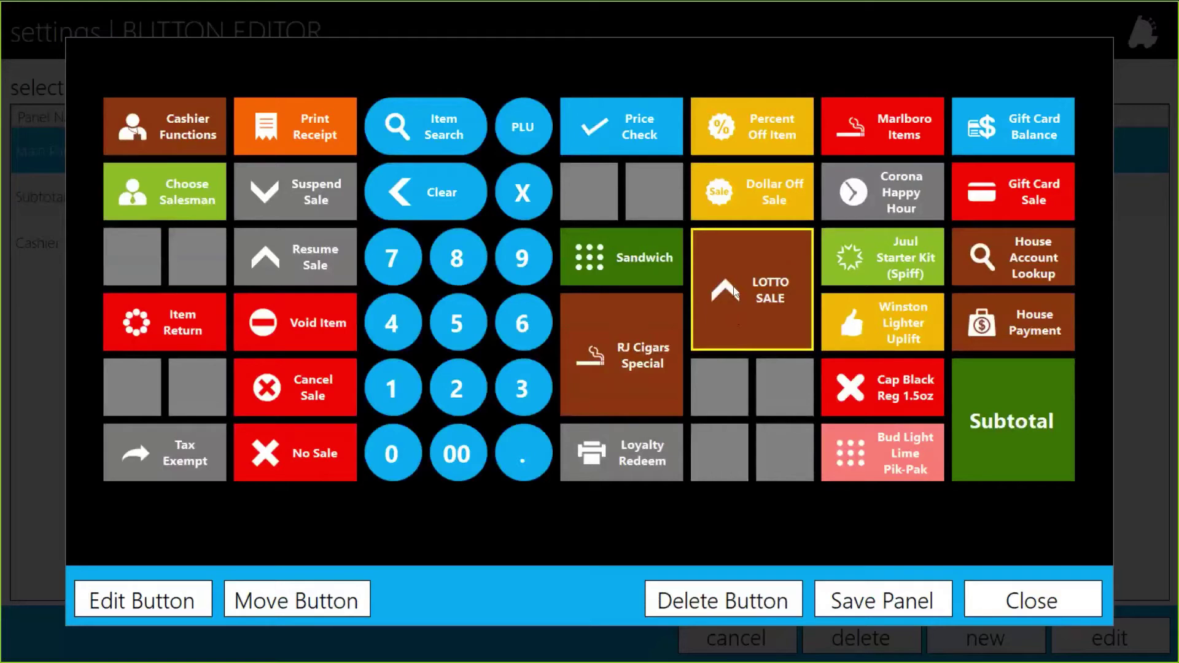
{"action": "left_click", "coordinate": [665, 322]}
{"action": "left_click", "coordinate": [707, 320]}
{"action": "left_click", "coordinate": [672, 326]}
{"action": "left_click", "coordinate": [714, 300]}
{"action": "left_click", "coordinate": [673, 322]}
{"action": "left_click", "coordinate": [724, 321]}
Change LOTTO SALE's background to POS_Sq_Grey_Up and apply the update
{"action": "left_click", "coordinate": [151, 607]}
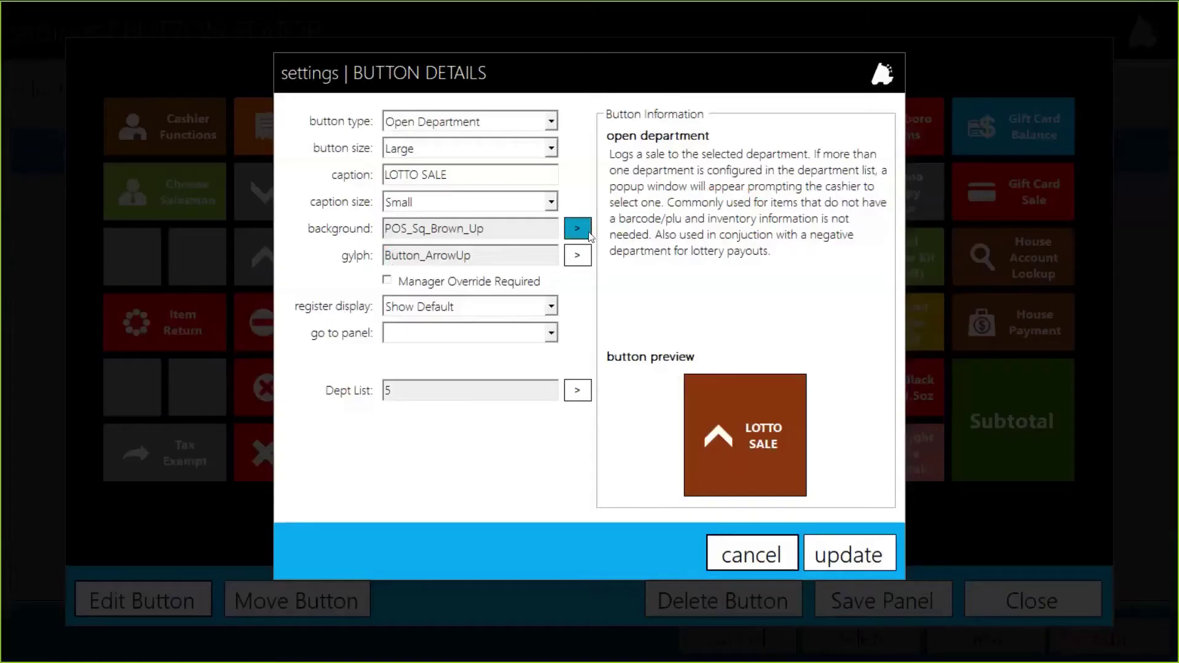
{"action": "left_click", "coordinate": [577, 228]}
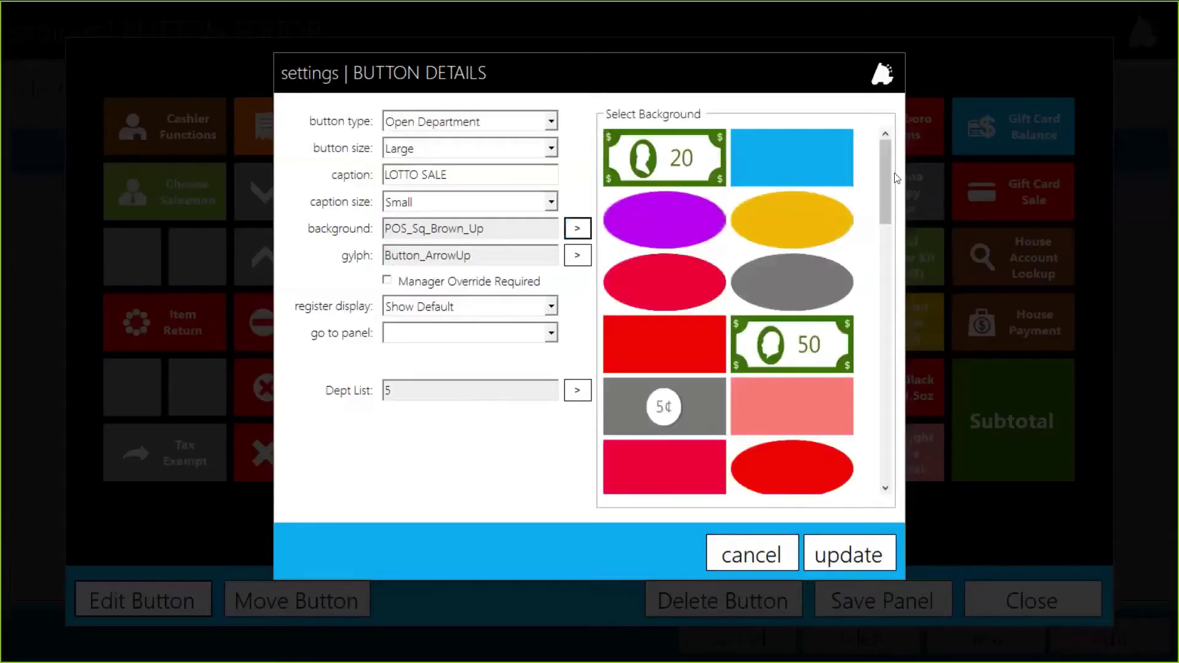
{"action": "left_click_drag", "start_coordinate": [886, 181], "coordinate": [868, 331]}
{"action": "scroll", "coordinate": [868, 331], "scroll_direction": "down", "scroll_amount": 7}
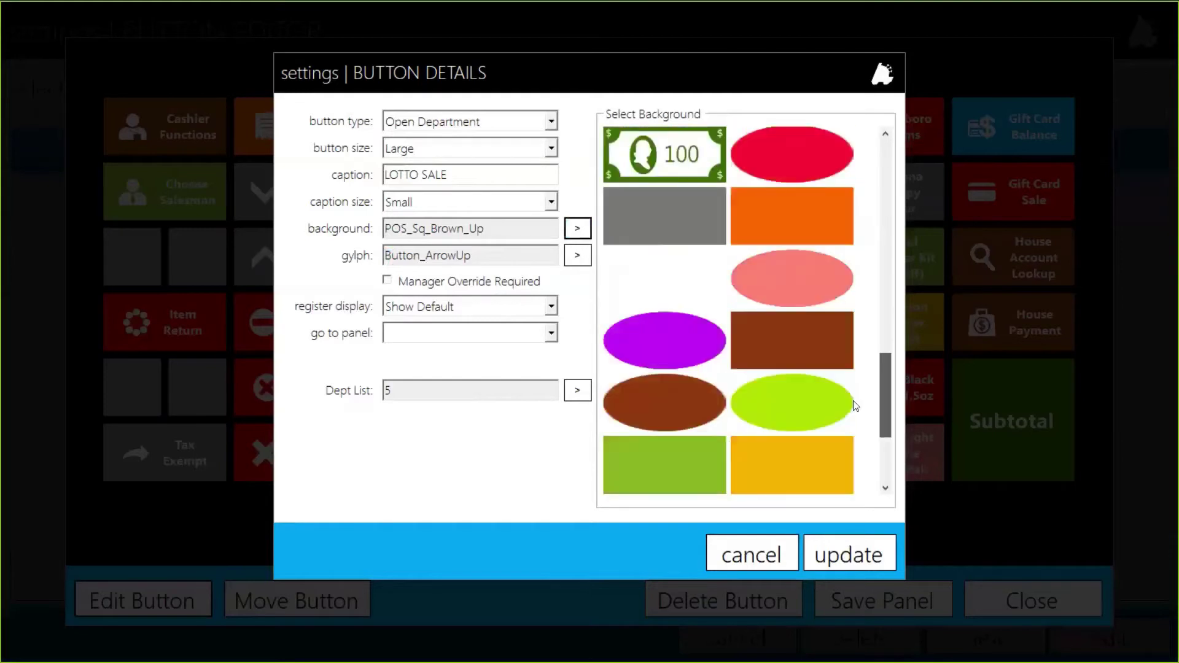
{"action": "scroll", "coordinate": [800, 375], "scroll_direction": "up", "scroll_amount": 2}
{"action": "left_click", "coordinate": [657, 215]}
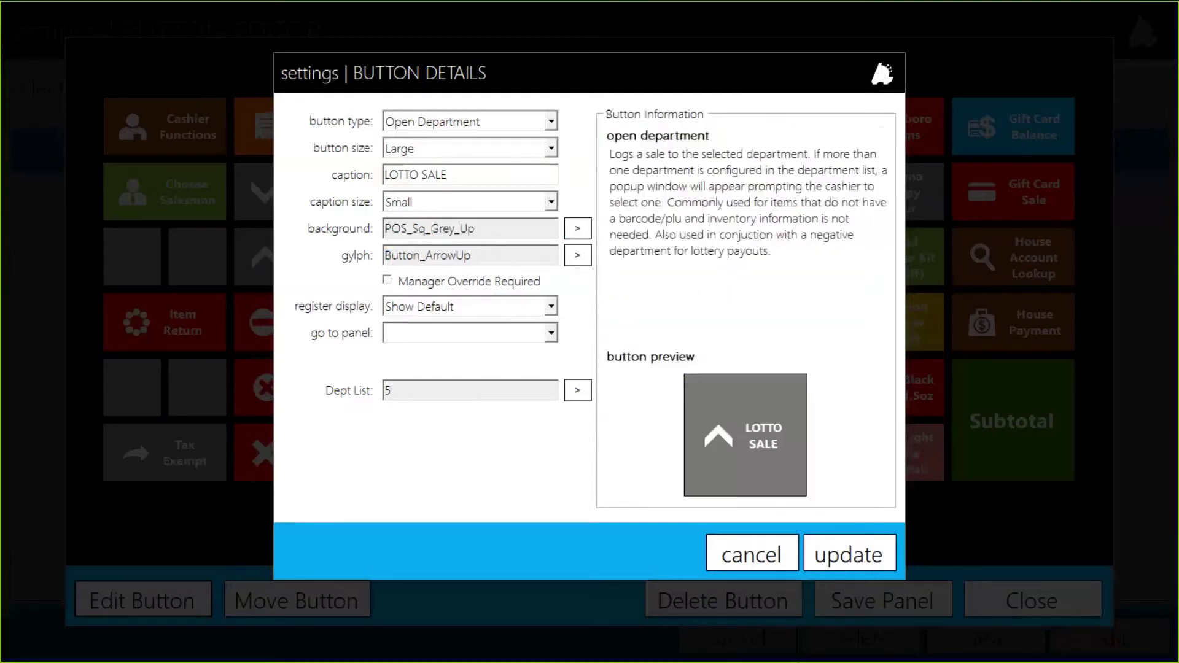
{"action": "left_click", "coordinate": [854, 557]}
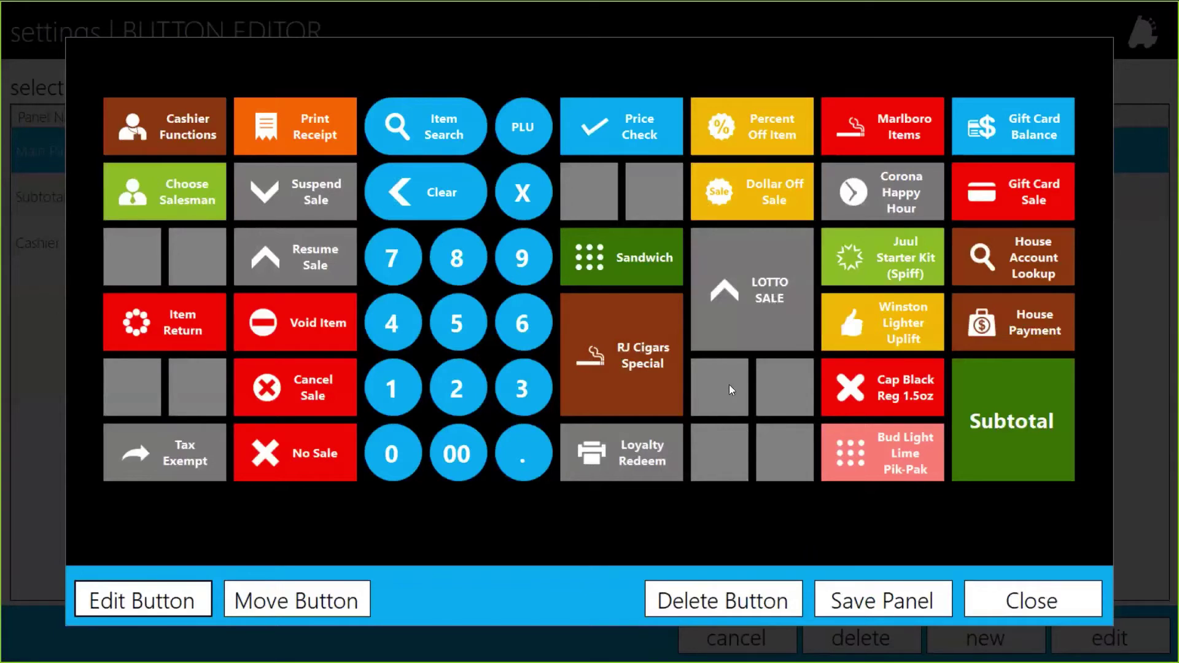
{"action": "left_click", "coordinate": [731, 325]}
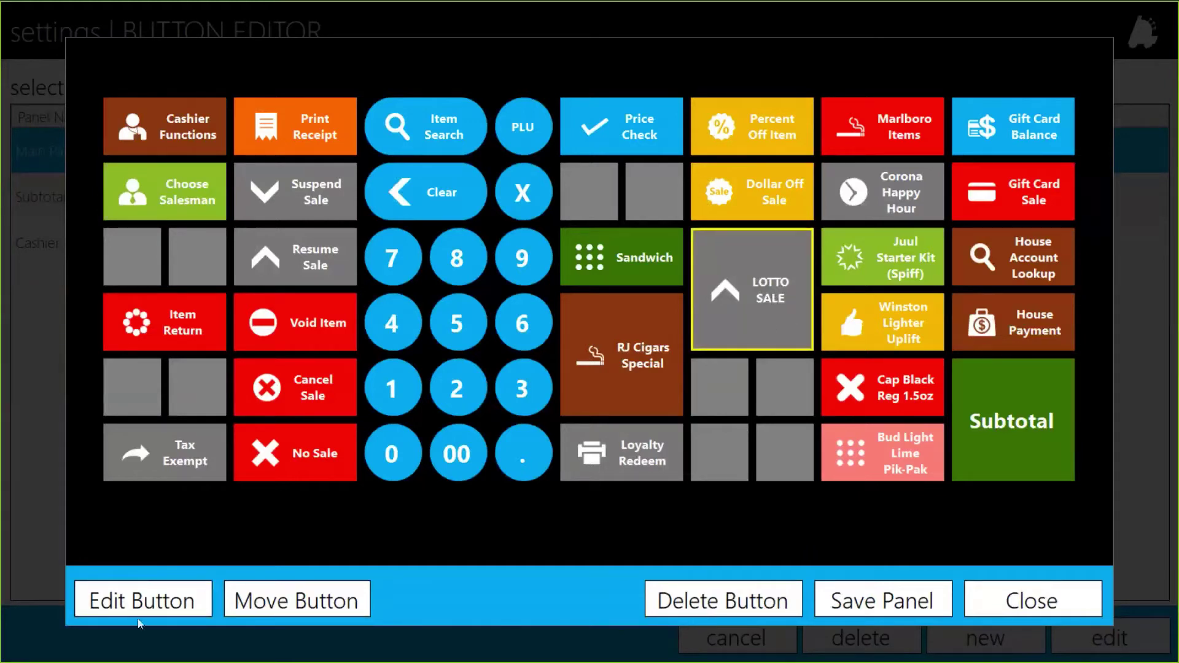
Close LOTTO SALE's settings and start editing the empty cell below it
{"action": "left_click", "coordinate": [157, 613]}
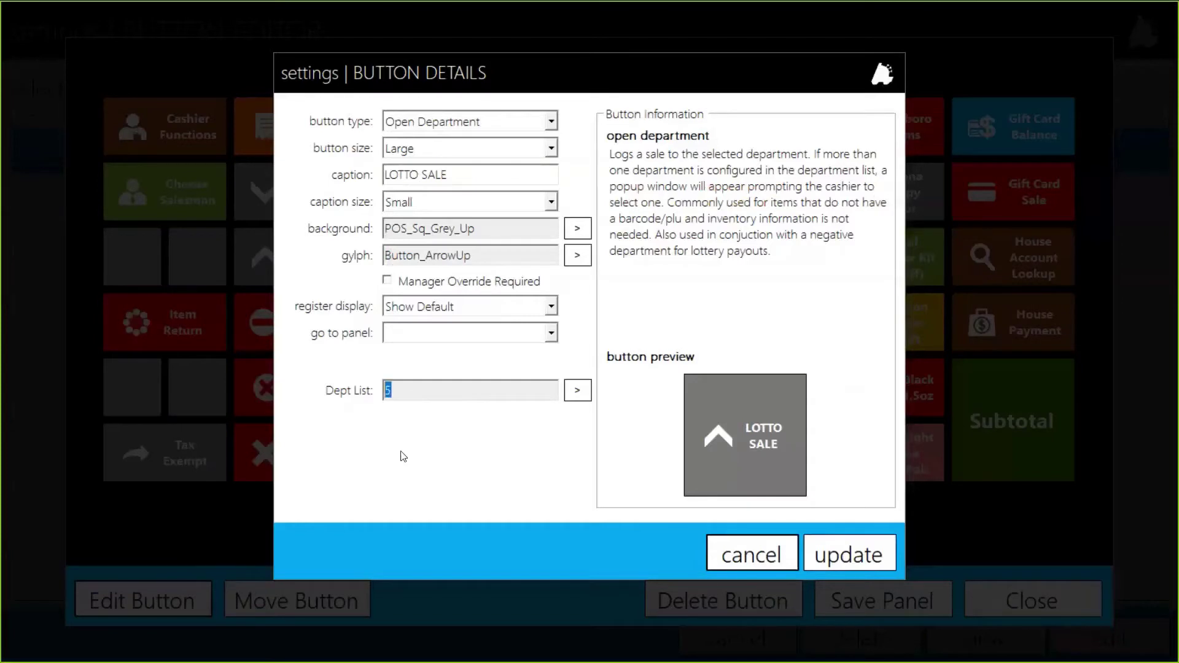
{"action": "left_click", "coordinate": [889, 555]}
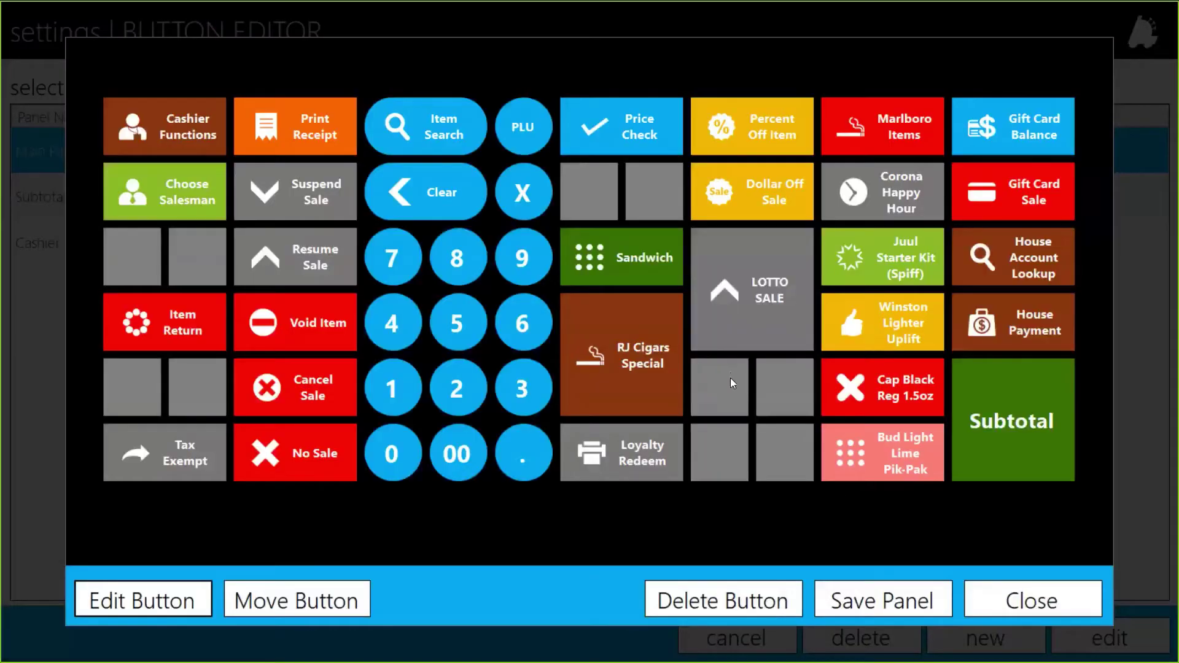
{"action": "left_click", "coordinate": [731, 379]}
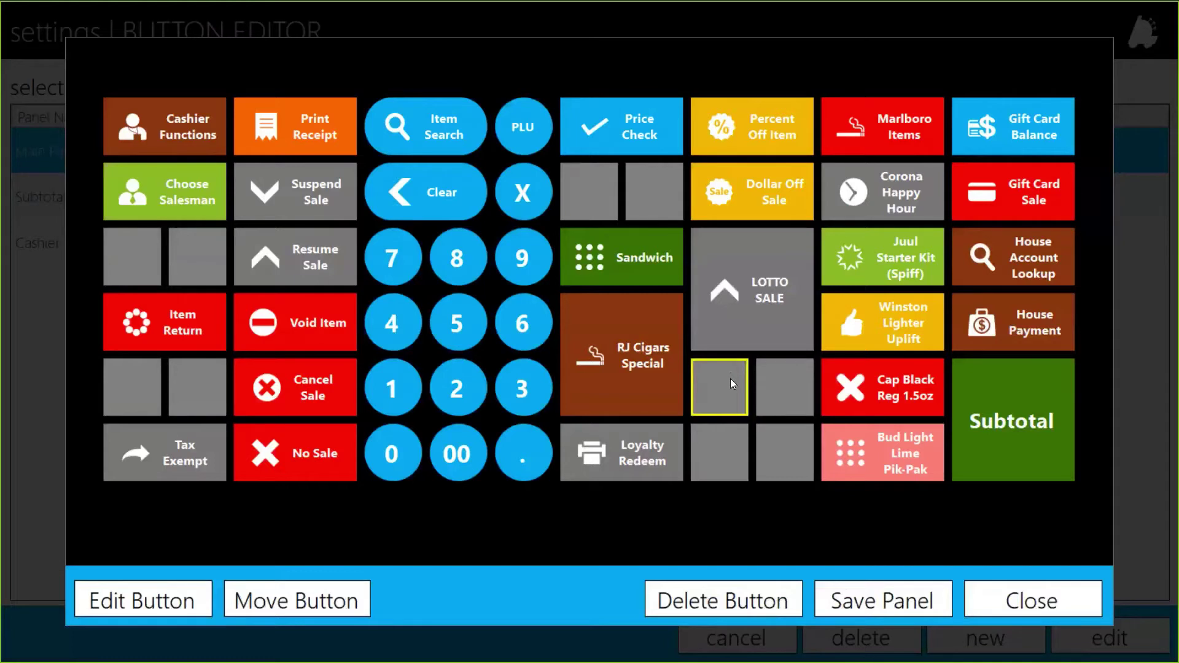
{"action": "left_click", "coordinate": [165, 601]}
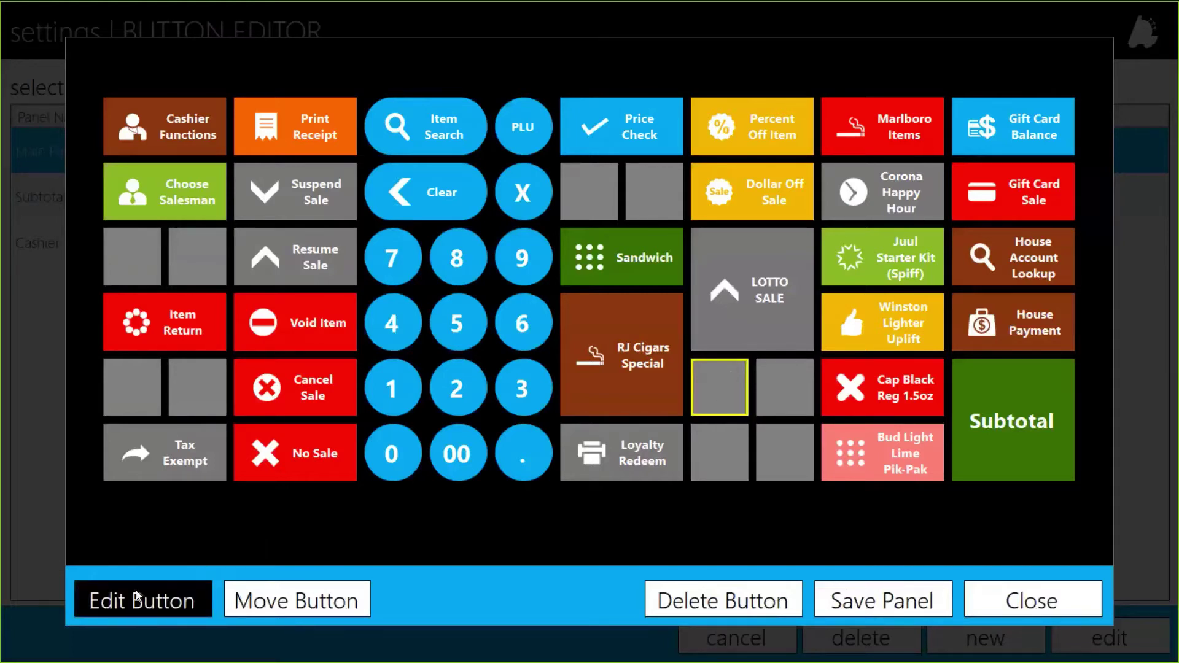
{"action": "left_click", "coordinate": [139, 599]}
Make the new button a Large Open Department button captioned 'Lottery/Lotto Payout'
{"action": "left_click", "coordinate": [422, 122]}
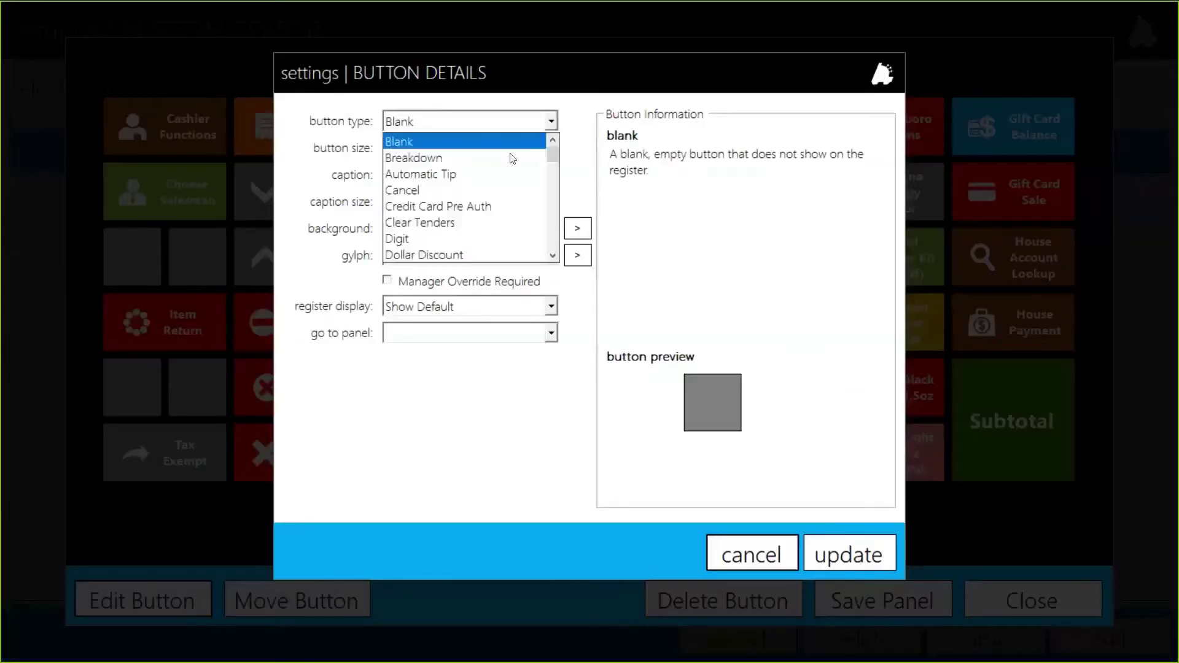
{"action": "left_click_drag", "start_coordinate": [552, 155], "coordinate": [553, 184]}
{"action": "left_click", "coordinate": [448, 194]}
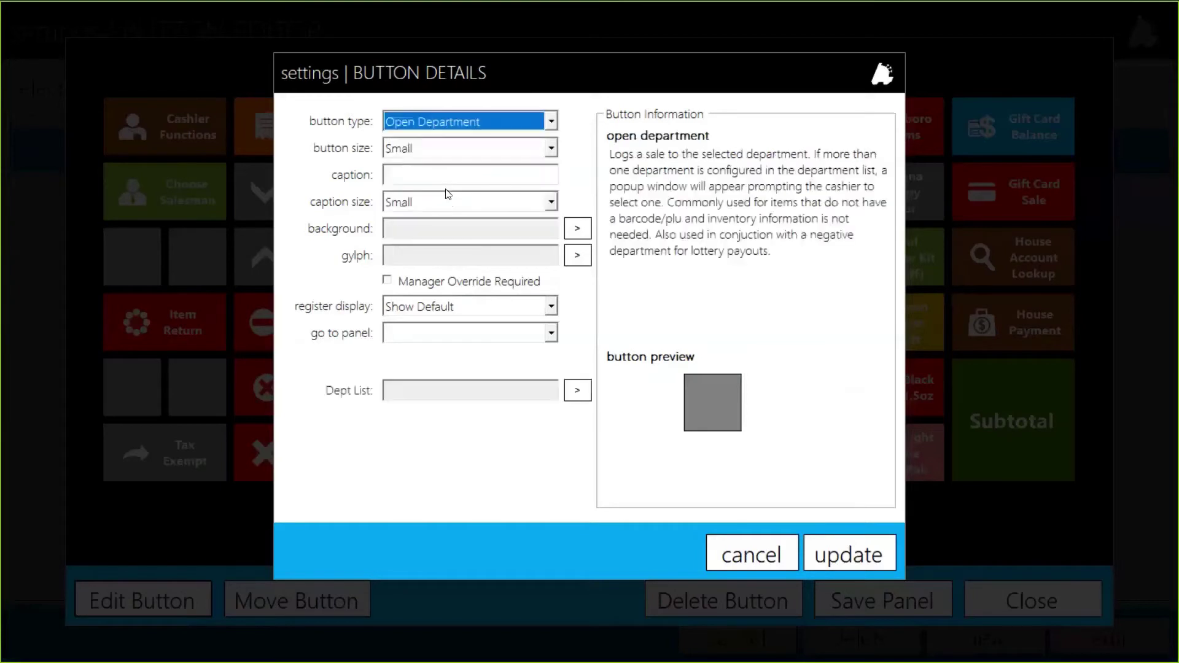
{"action": "left_click", "coordinate": [441, 153]}
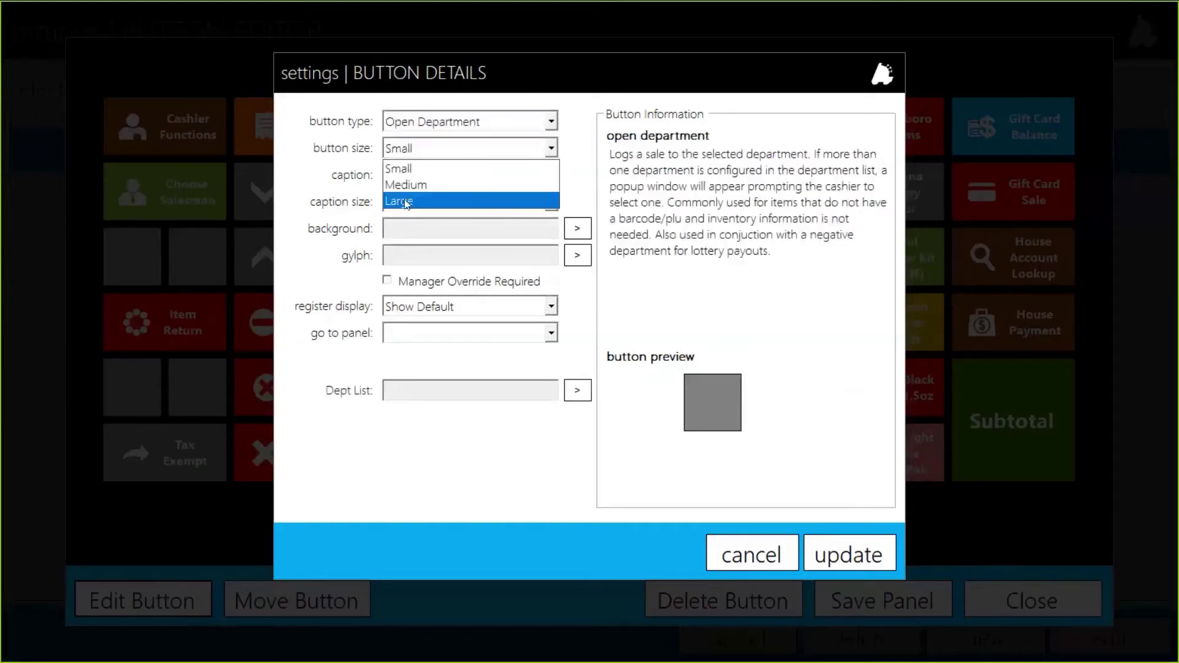
{"action": "left_click", "coordinate": [428, 193]}
{"action": "left_click", "coordinate": [436, 177]}
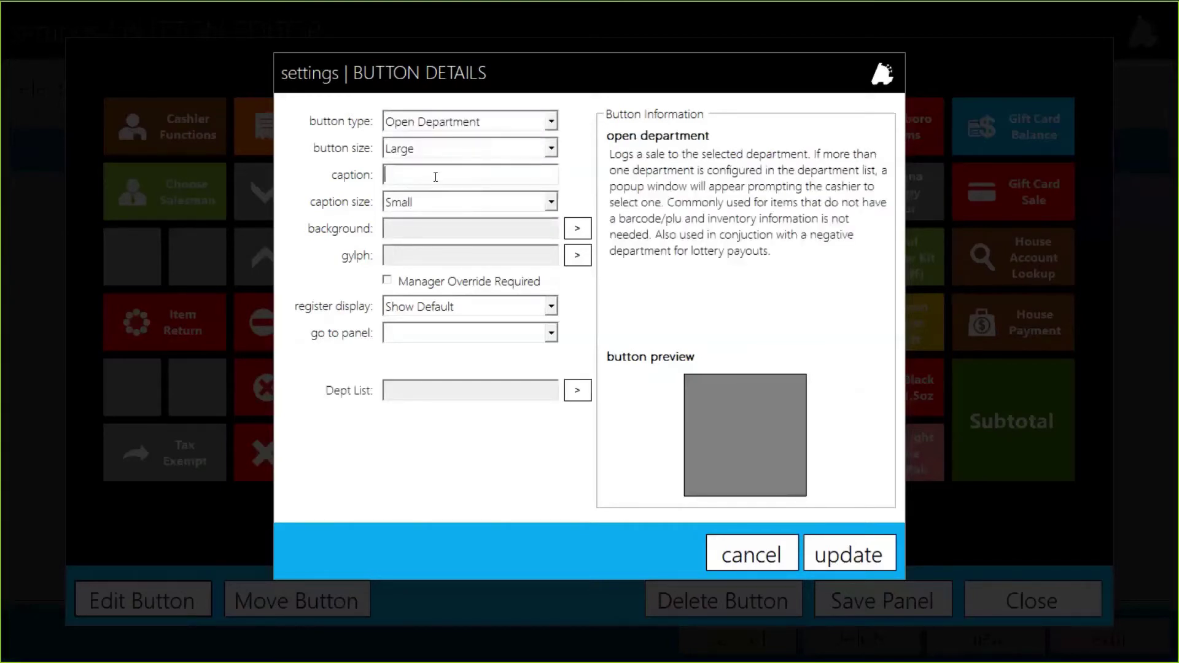
{"action": "type", "text": "Lottery/Lotto Pa"}
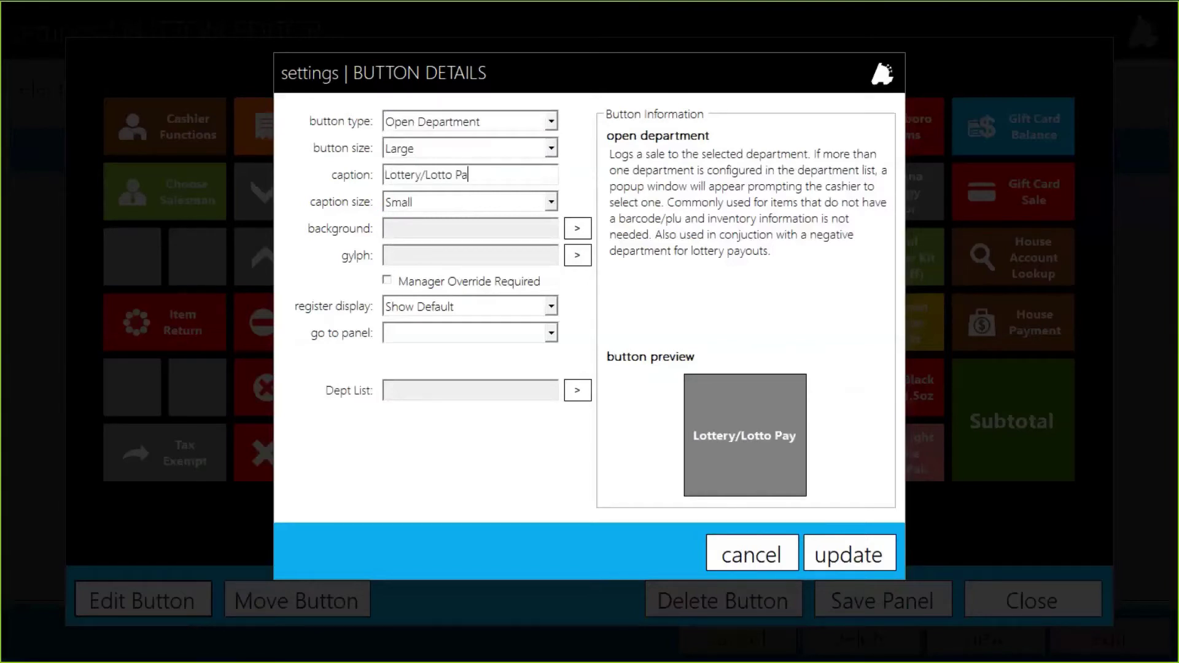
{"action": "type", "text": "yout"}
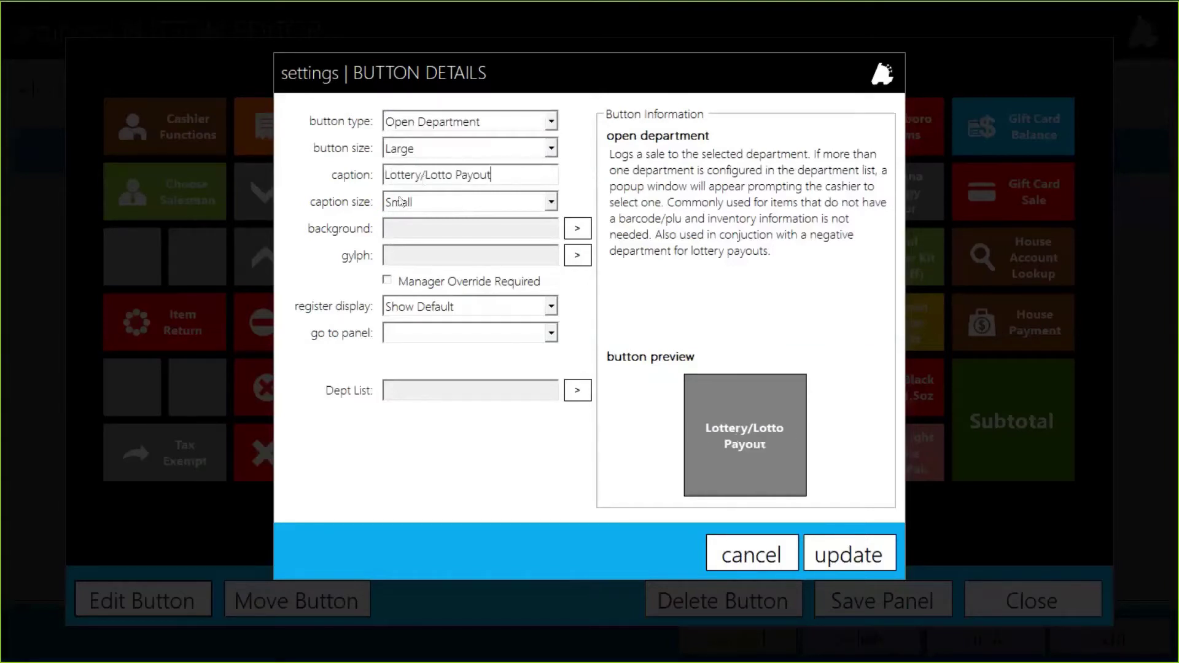
Give the payout button a red square background
{"action": "left_click", "coordinate": [577, 230]}
{"action": "scroll", "coordinate": [675, 277], "scroll_direction": "down", "scroll_amount": 5}
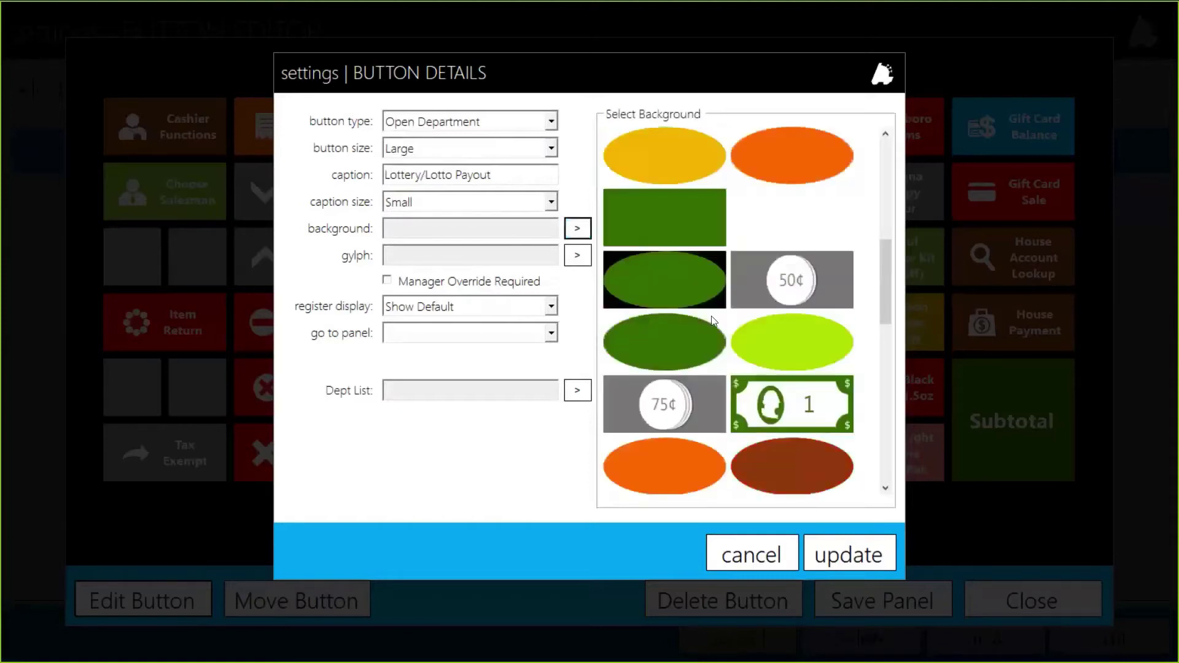
{"action": "scroll", "coordinate": [712, 321], "scroll_direction": "up", "scroll_amount": 3}
{"action": "scroll", "coordinate": [712, 321], "scroll_direction": "up", "scroll_amount": 2}
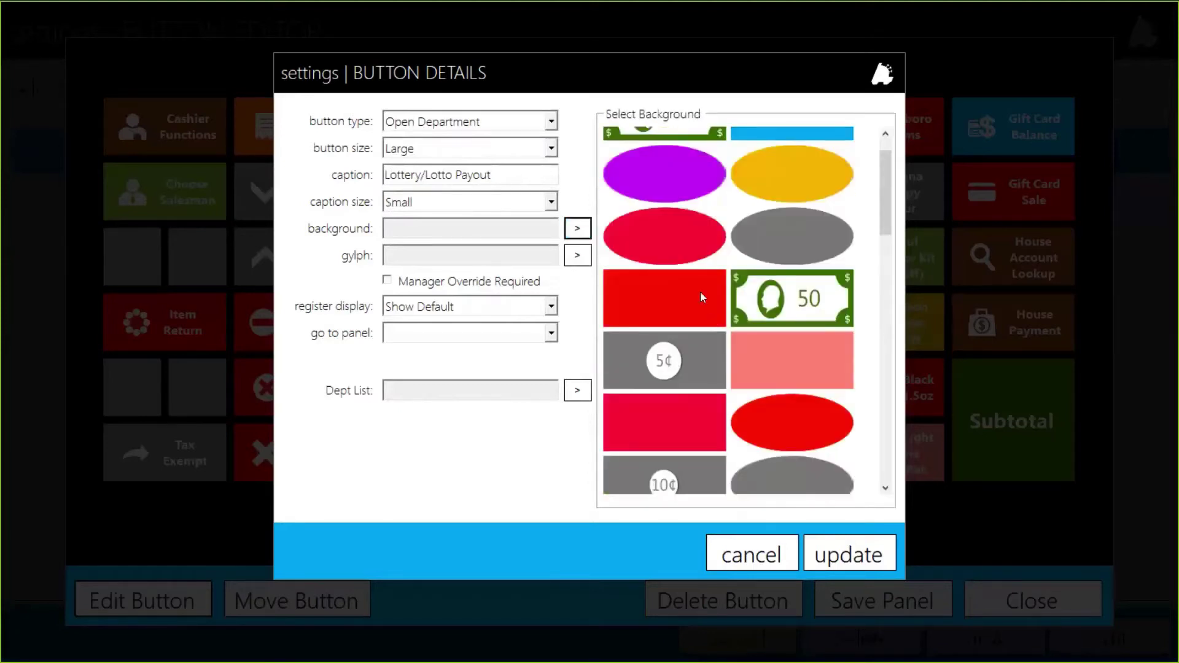
{"action": "left_click", "coordinate": [684, 303]}
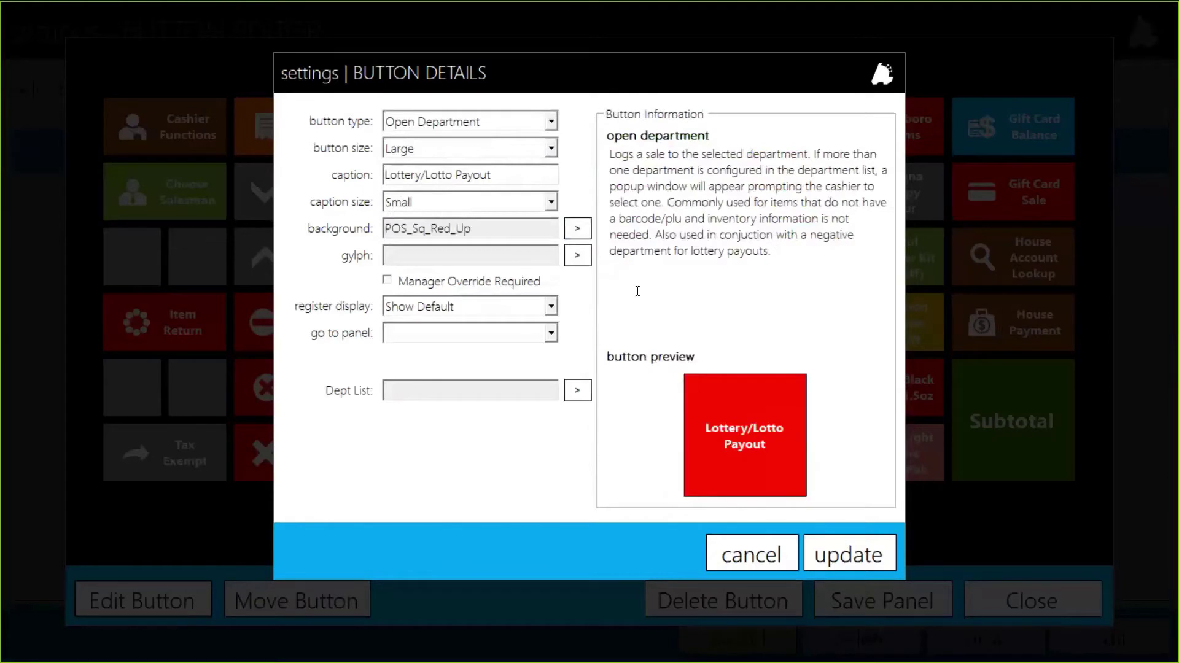
Apply the Button_Payment glyph and delete the slash so the caption reads 'Lottery Lotto Payout'
{"action": "left_click", "coordinate": [577, 255]}
{"action": "scroll", "coordinate": [783, 321], "scroll_direction": "down", "scroll_amount": 5}
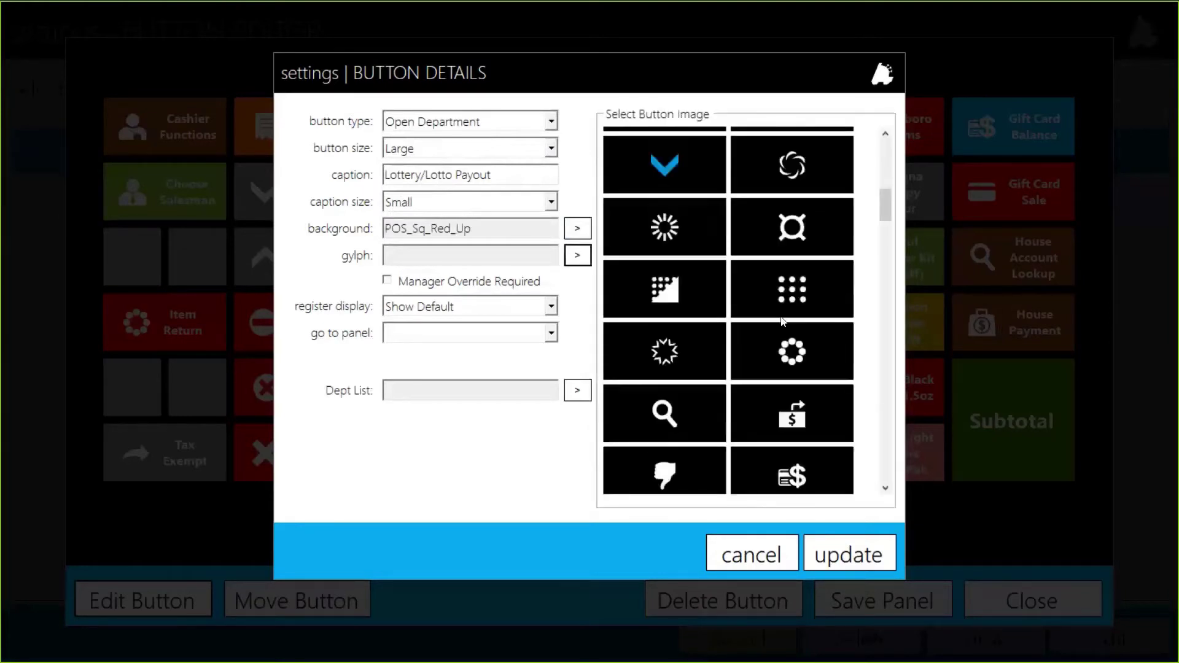
{"action": "scroll", "coordinate": [783, 320], "scroll_direction": "down", "scroll_amount": 1}
{"action": "scroll", "coordinate": [781, 321], "scroll_direction": "up", "scroll_amount": 6}
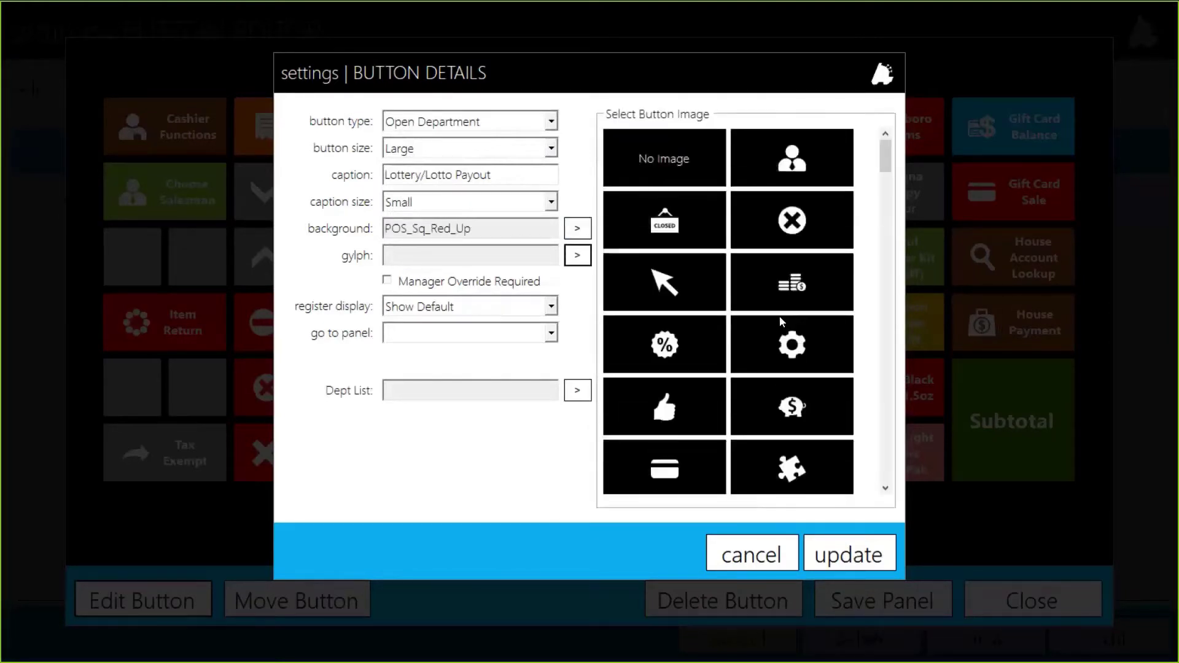
{"action": "scroll", "coordinate": [778, 326], "scroll_direction": "down", "scroll_amount": 4}
{"action": "scroll", "coordinate": [778, 327], "scroll_direction": "down", "scroll_amount": 11}
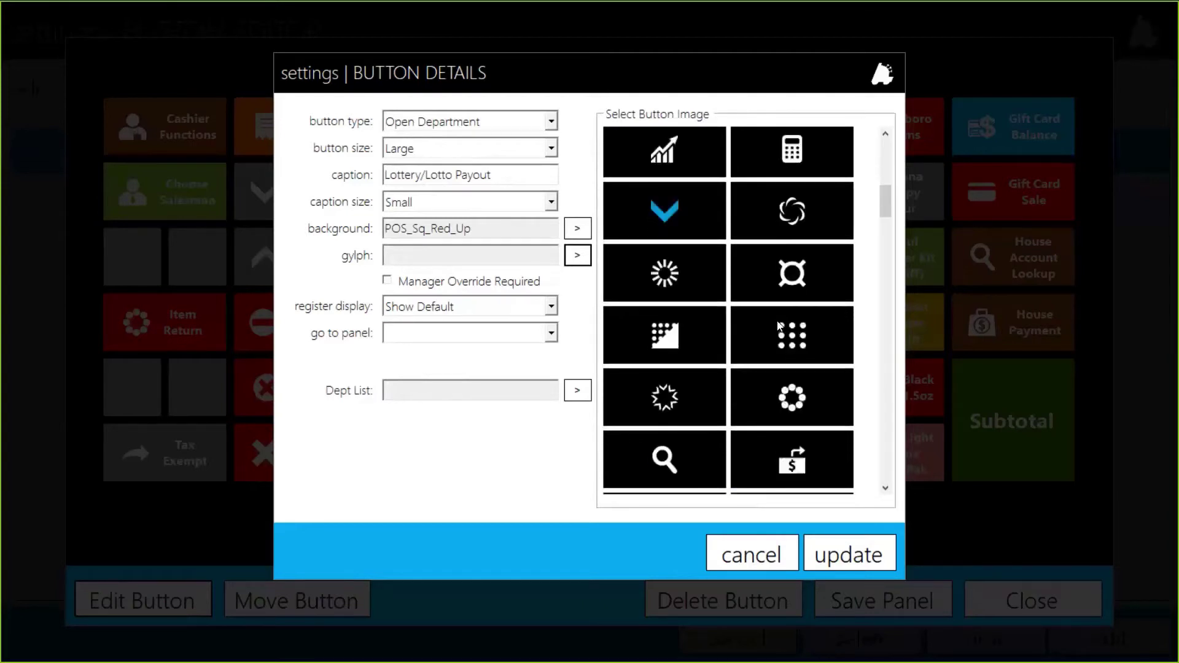
{"action": "left_click", "coordinate": [792, 241]}
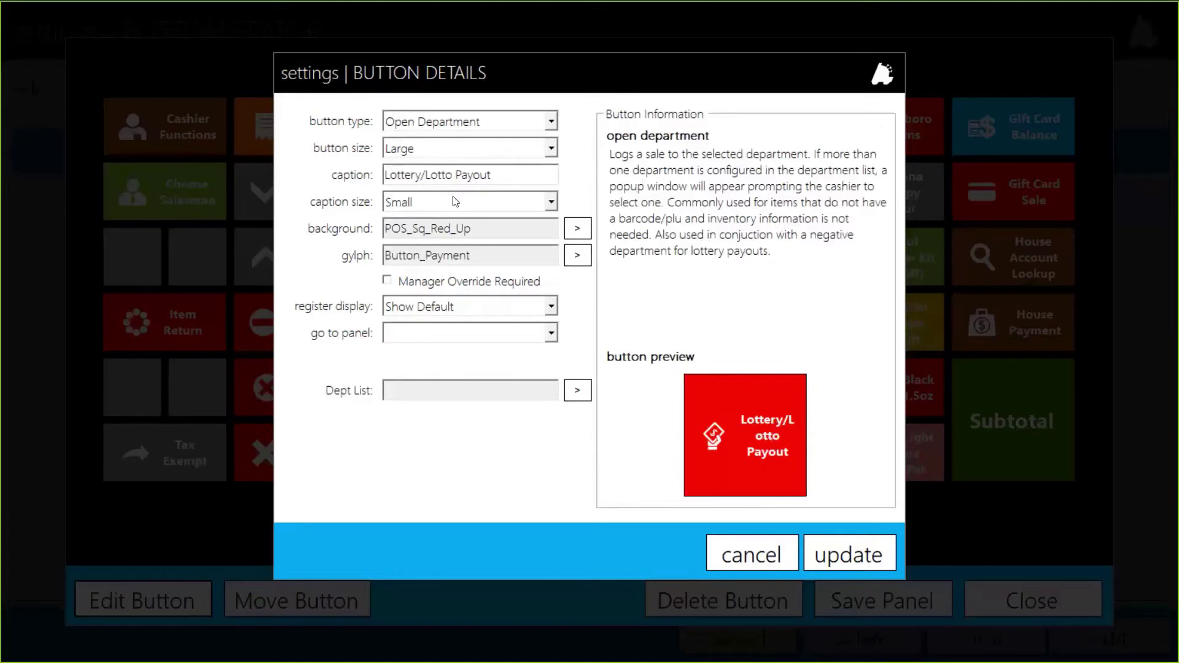
{"action": "left_click", "coordinate": [425, 176]}
{"action": "key", "text": "BackSpace"}
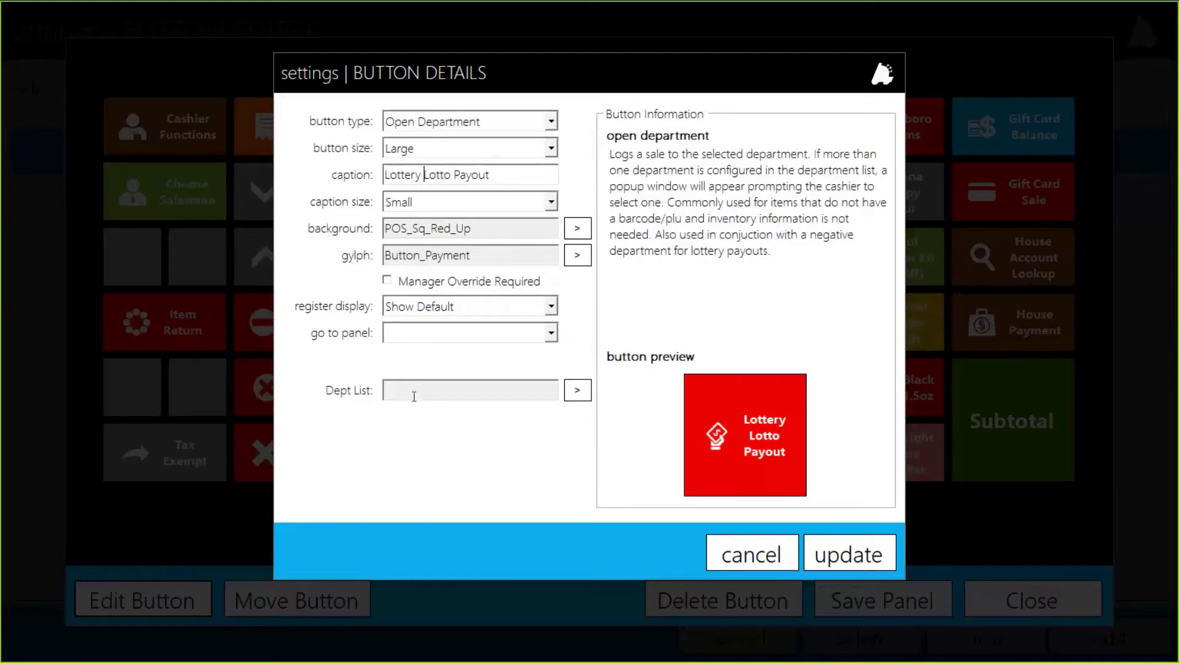
Link departments 4 - LOTTERY PAYOUT and 6 - LOTTO PAYOUT to the button
{"action": "left_click", "coordinate": [577, 391]}
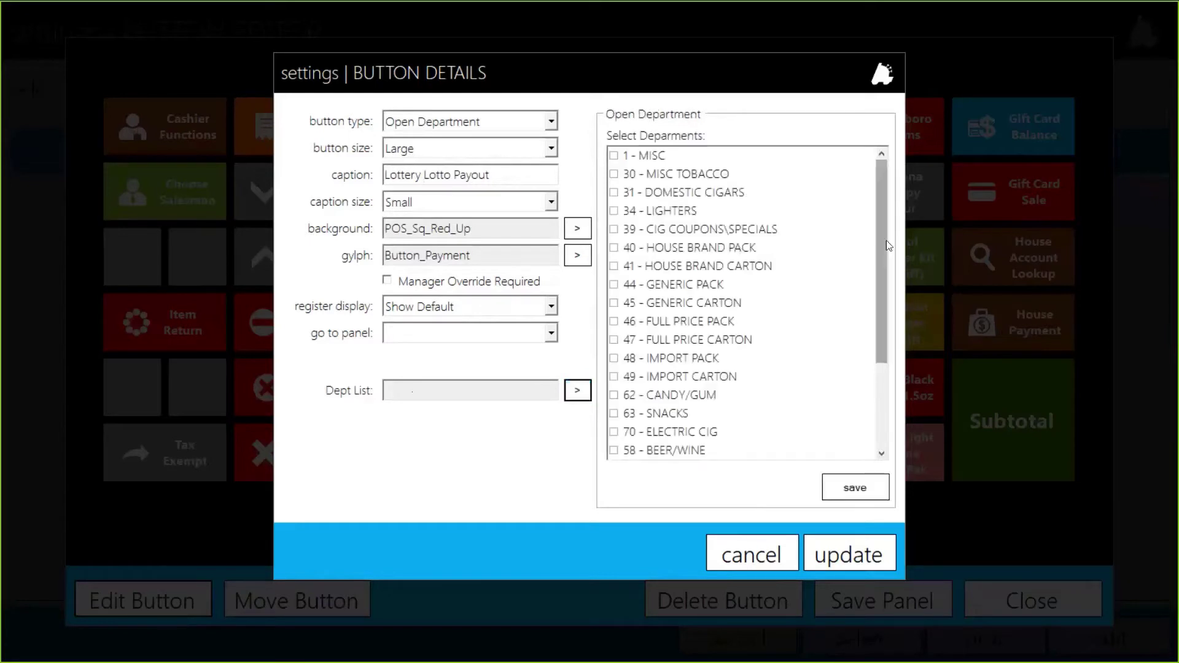
{"action": "left_click_drag", "start_coordinate": [886, 241], "coordinate": [878, 371]}
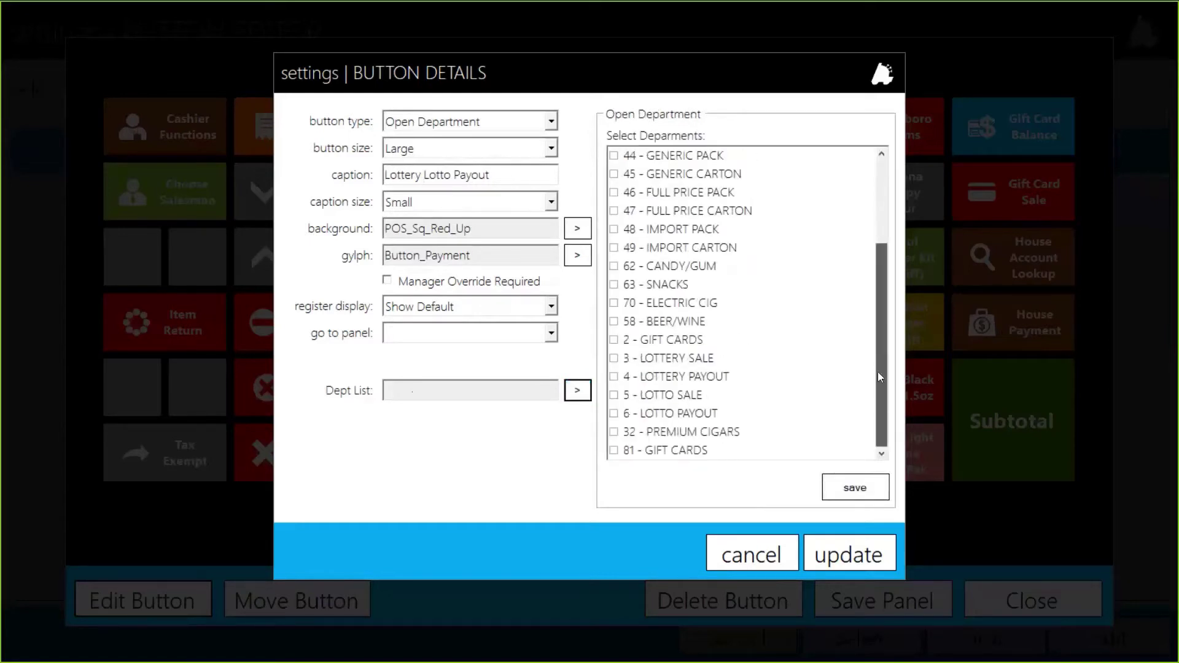
{"action": "left_click", "coordinate": [612, 416]}
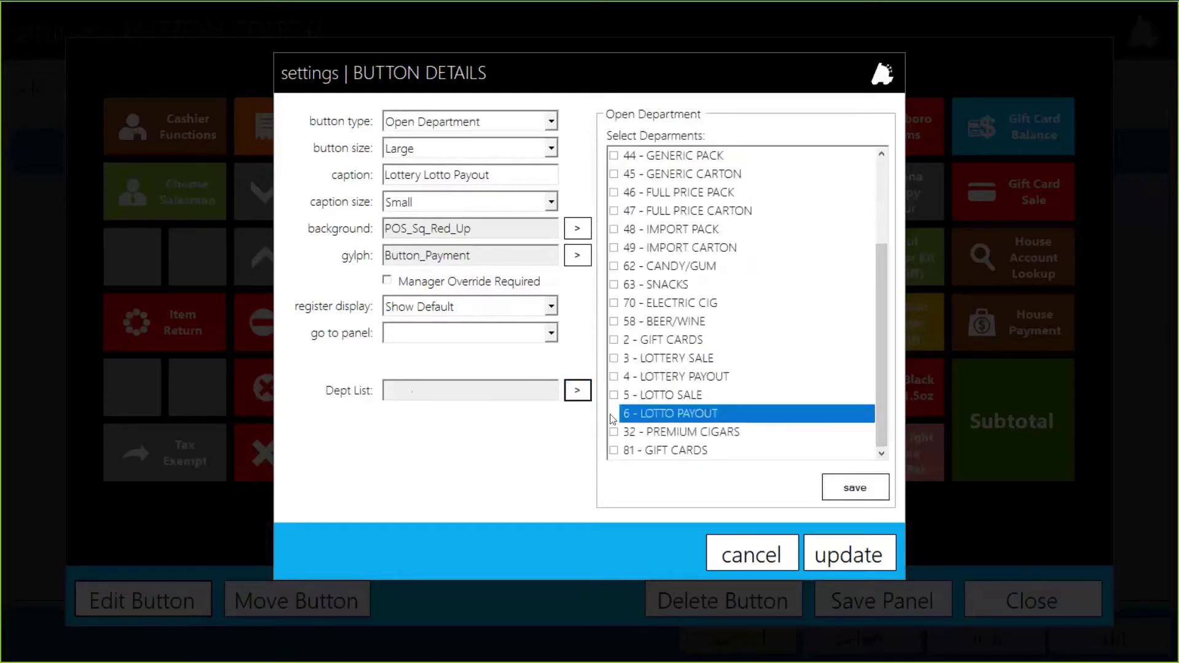
{"action": "left_click", "coordinate": [615, 377]}
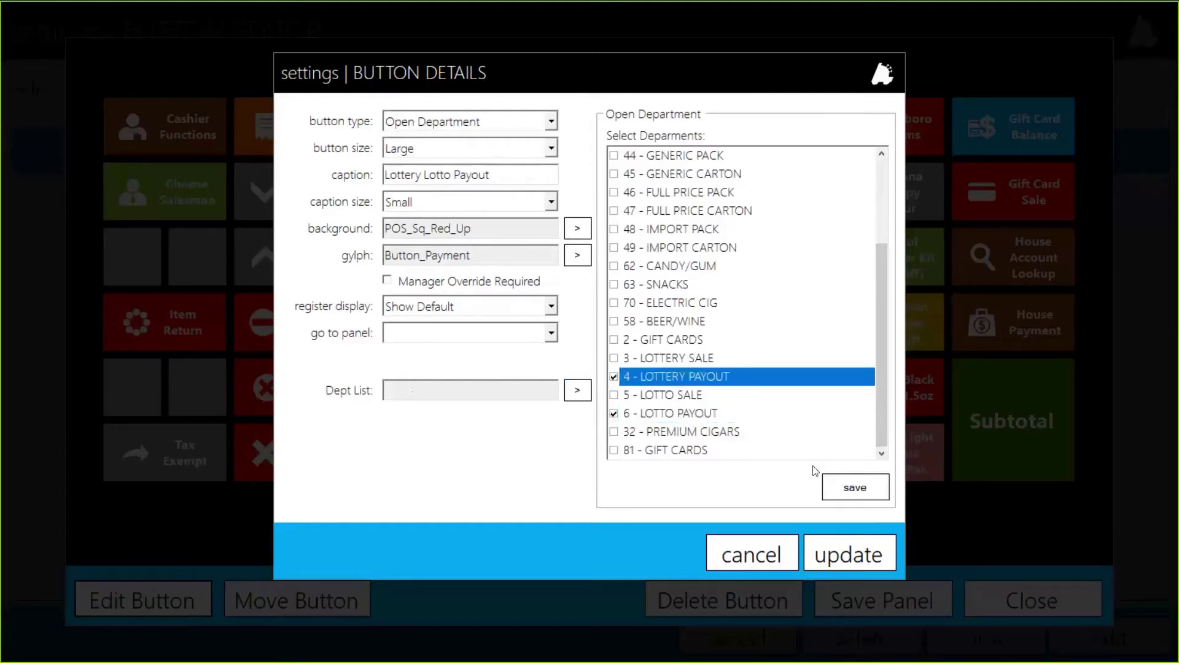
{"action": "left_click", "coordinate": [858, 488]}
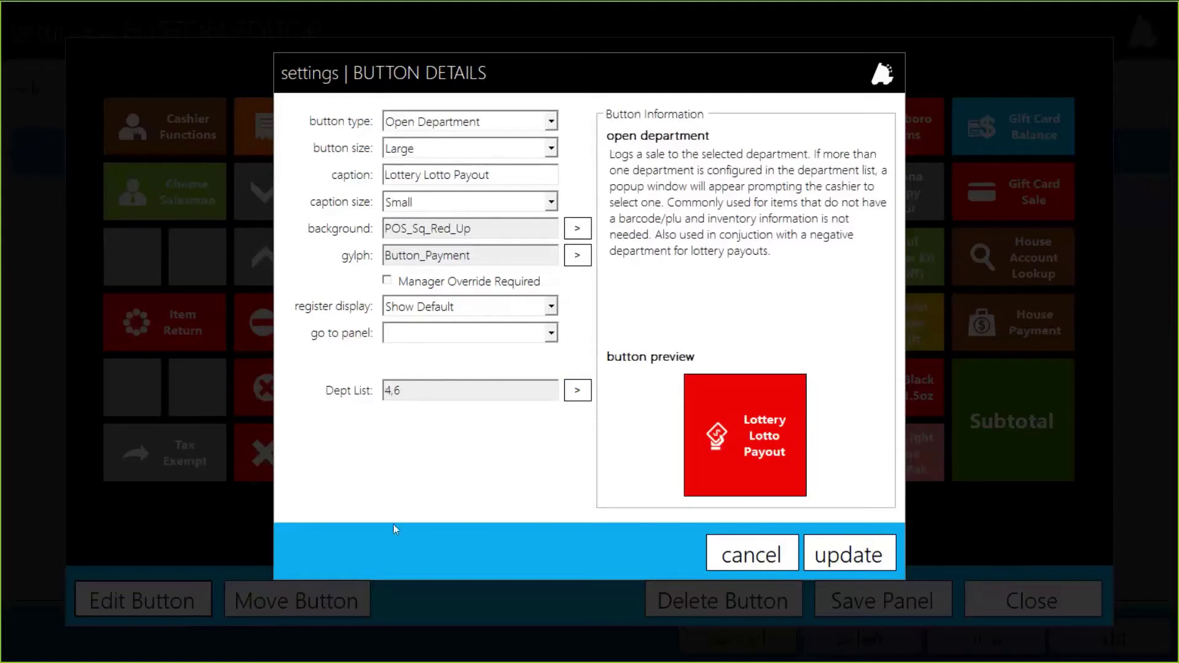
Apply the button changes, save the Main Panel layout, and exit the button editor
{"action": "left_click", "coordinate": [873, 557]}
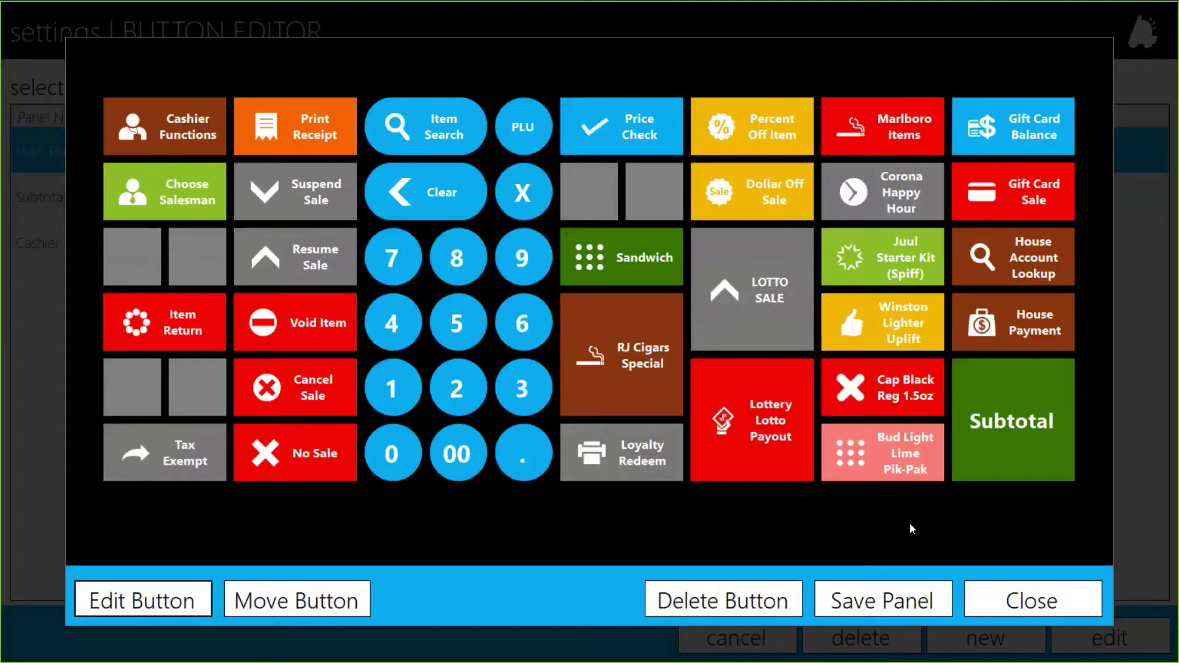
{"action": "left_click", "coordinate": [876, 605]}
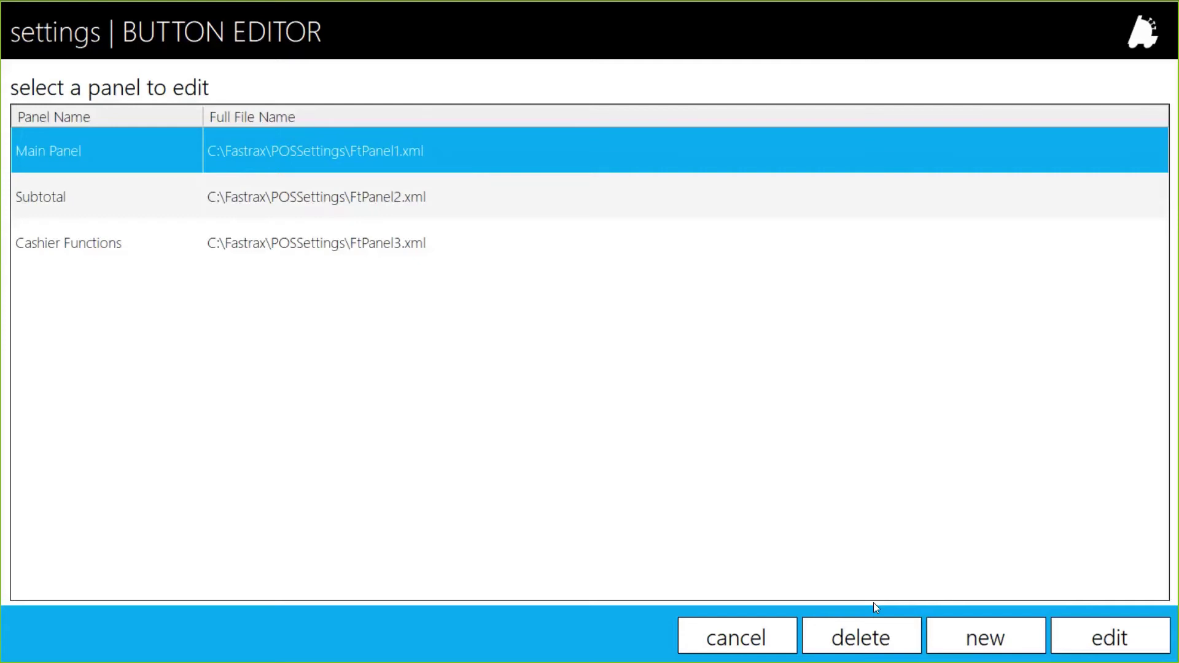
{"action": "left_click", "coordinate": [765, 637]}
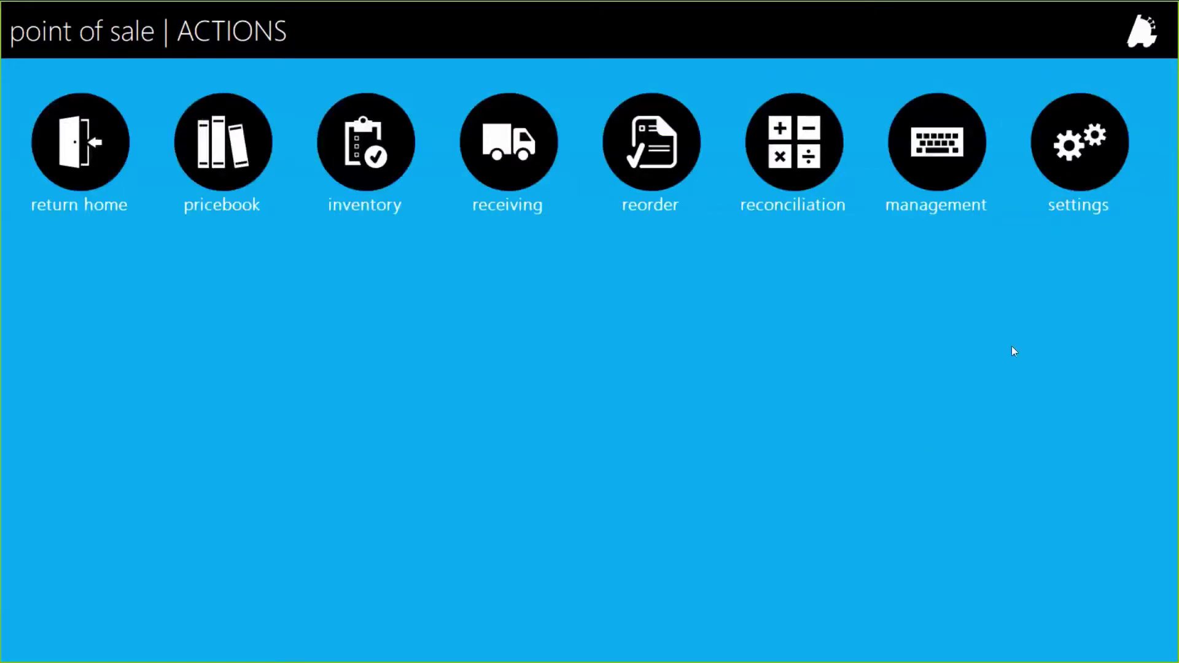
In Register Settings, save the panels to the database, tick Auto Load Panels from DB, then cancel
{"action": "left_click", "coordinate": [1088, 146]}
{"action": "left_click", "coordinate": [493, 188]}
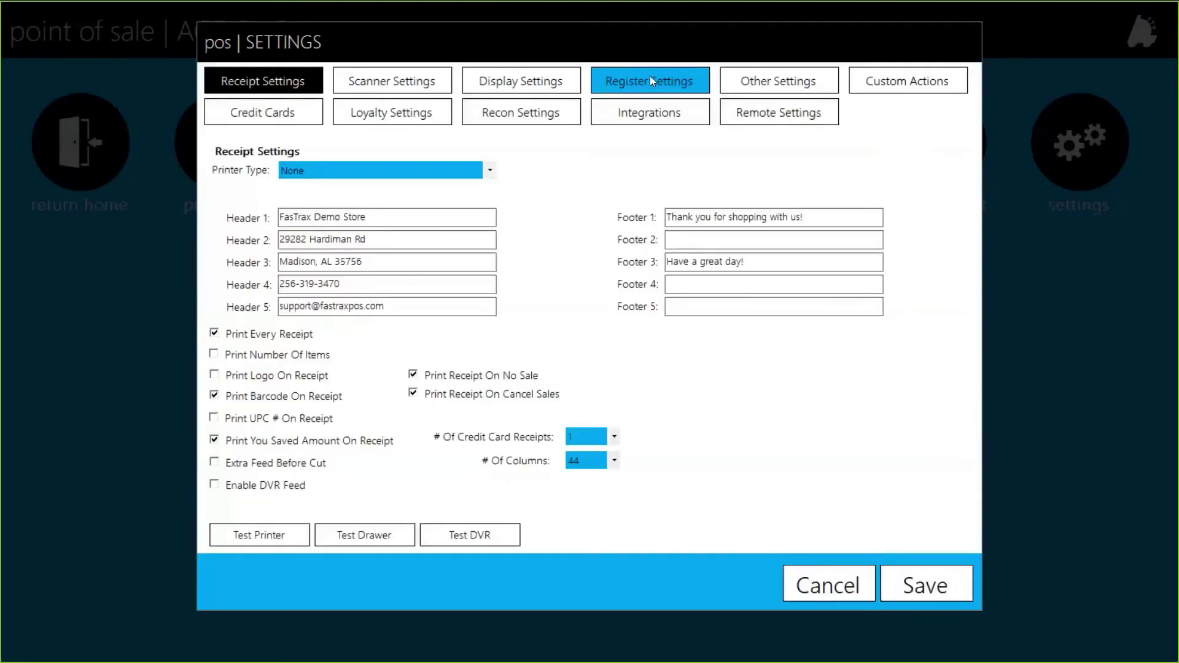
{"action": "left_click", "coordinate": [651, 80]}
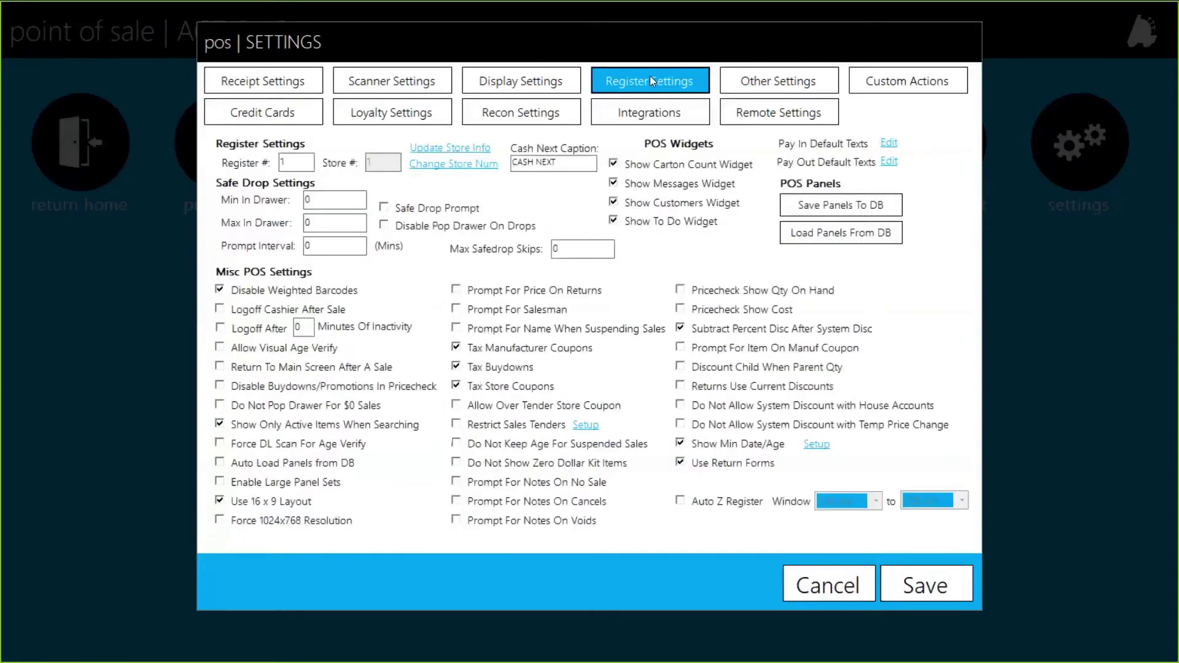
{"action": "left_click", "coordinate": [883, 205]}
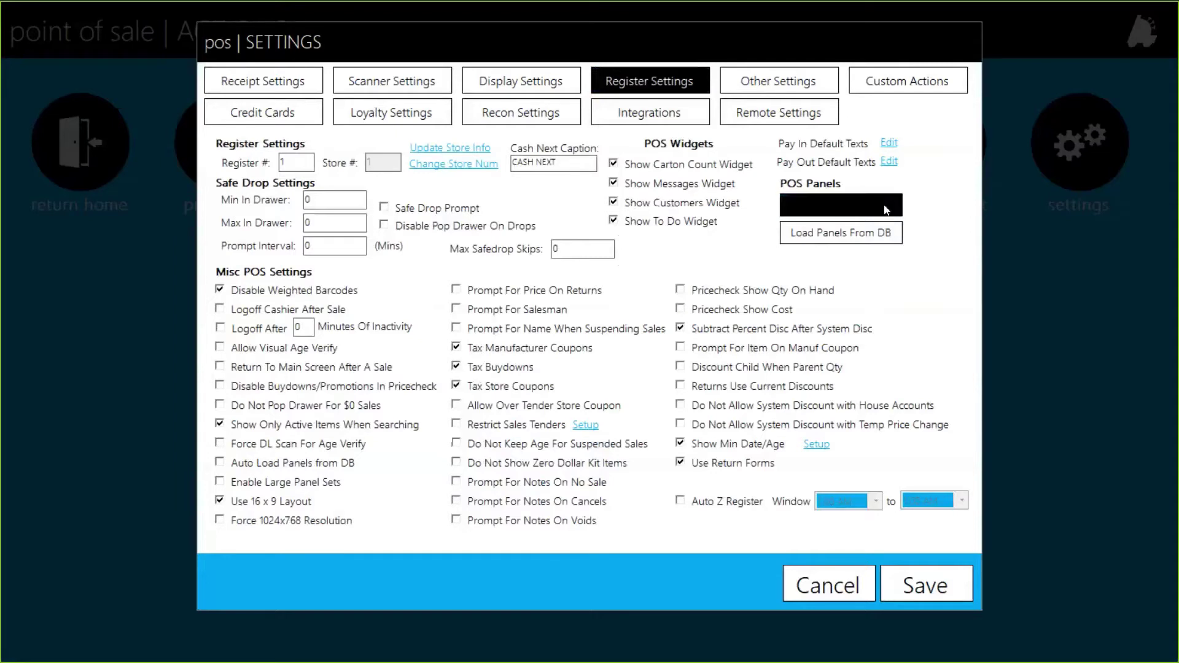
{"action": "left_click", "coordinate": [626, 368]}
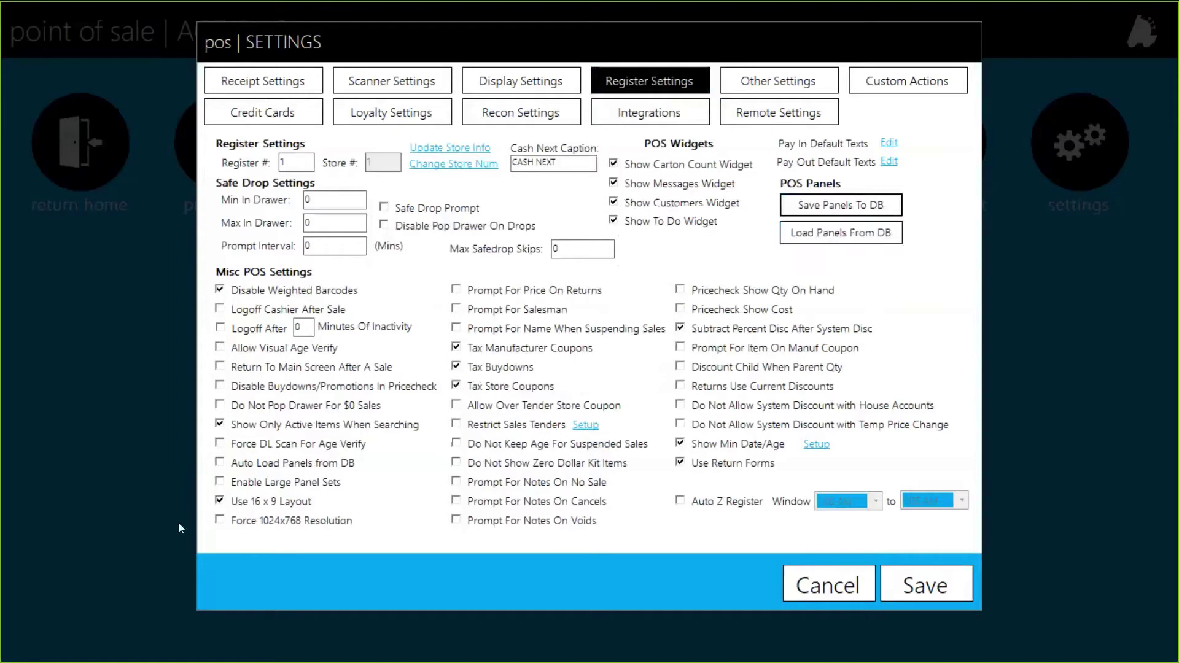
{"action": "left_click", "coordinate": [316, 469]}
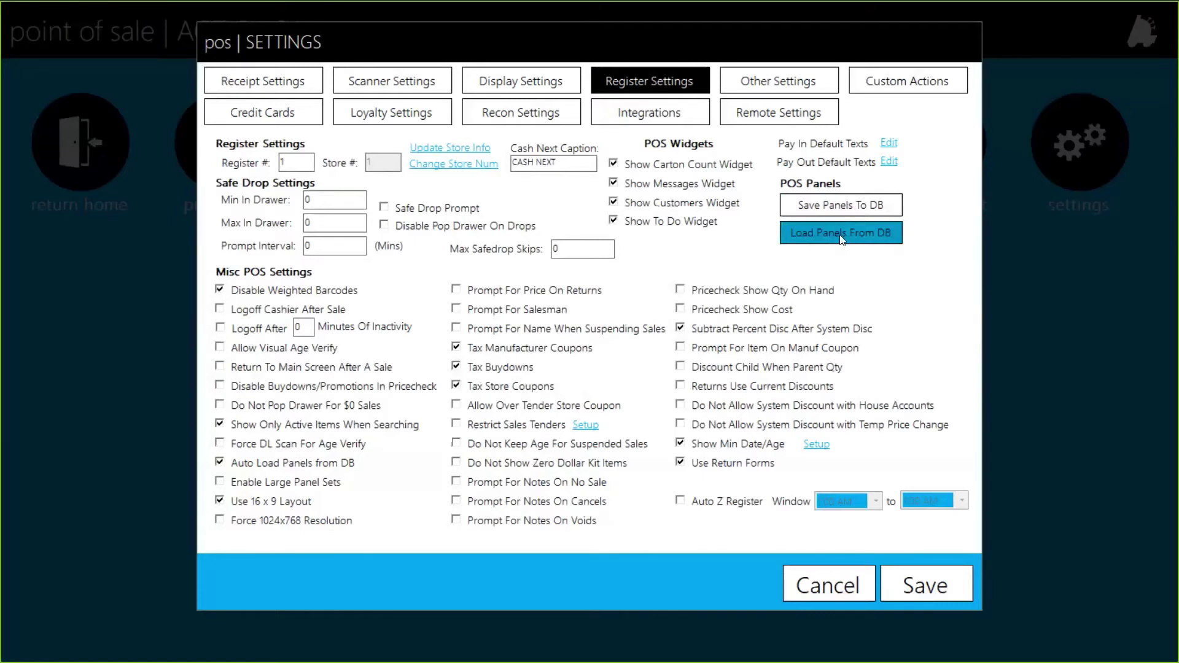
{"action": "left_click", "coordinate": [821, 586]}
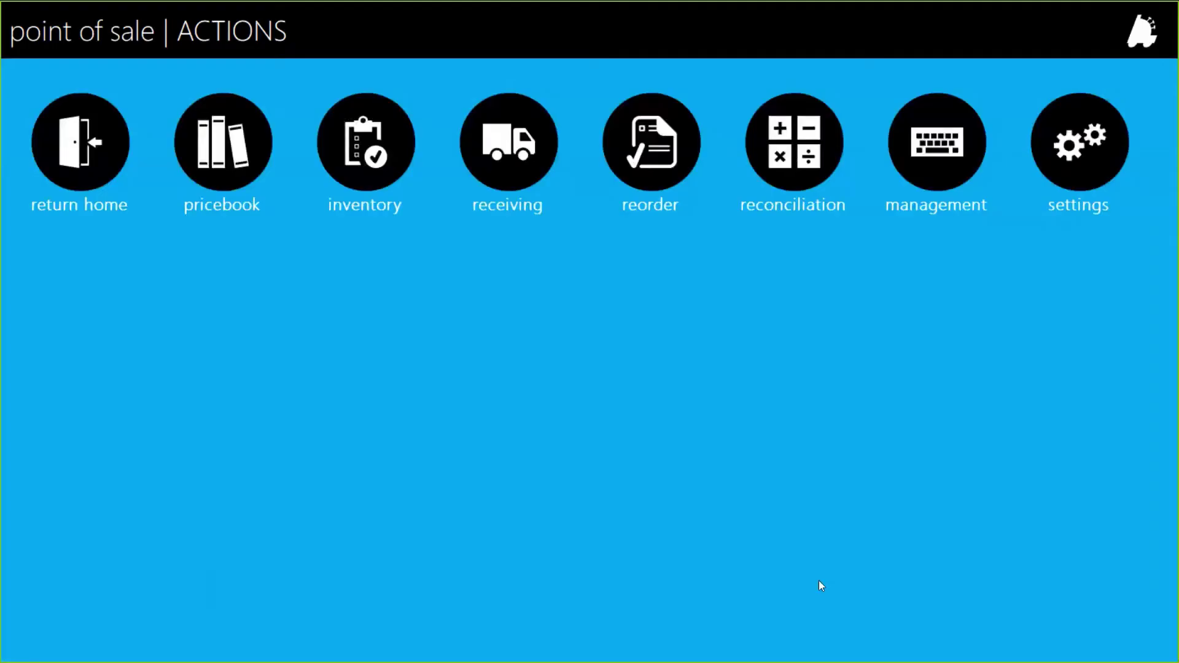
Ring up a $5.00 LOTTO SALE at the register and pay it in cash
{"action": "left_click", "coordinate": [117, 153]}
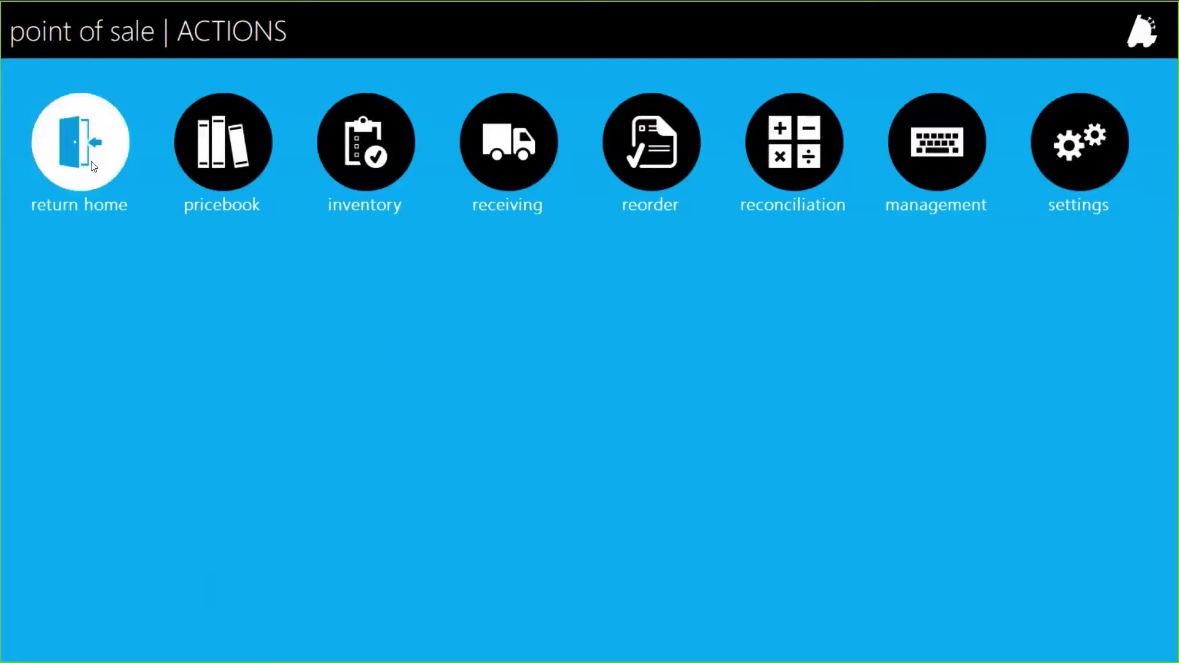
{"action": "left_click", "coordinate": [91, 161]}
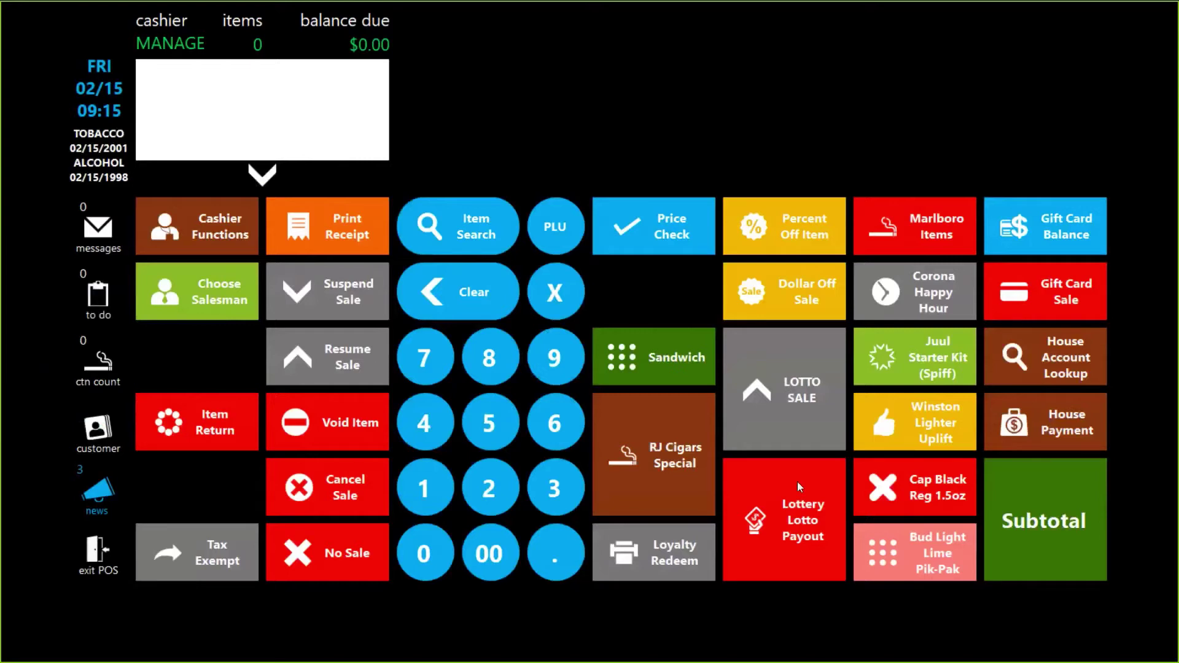
{"action": "left_click", "coordinate": [496, 441]}
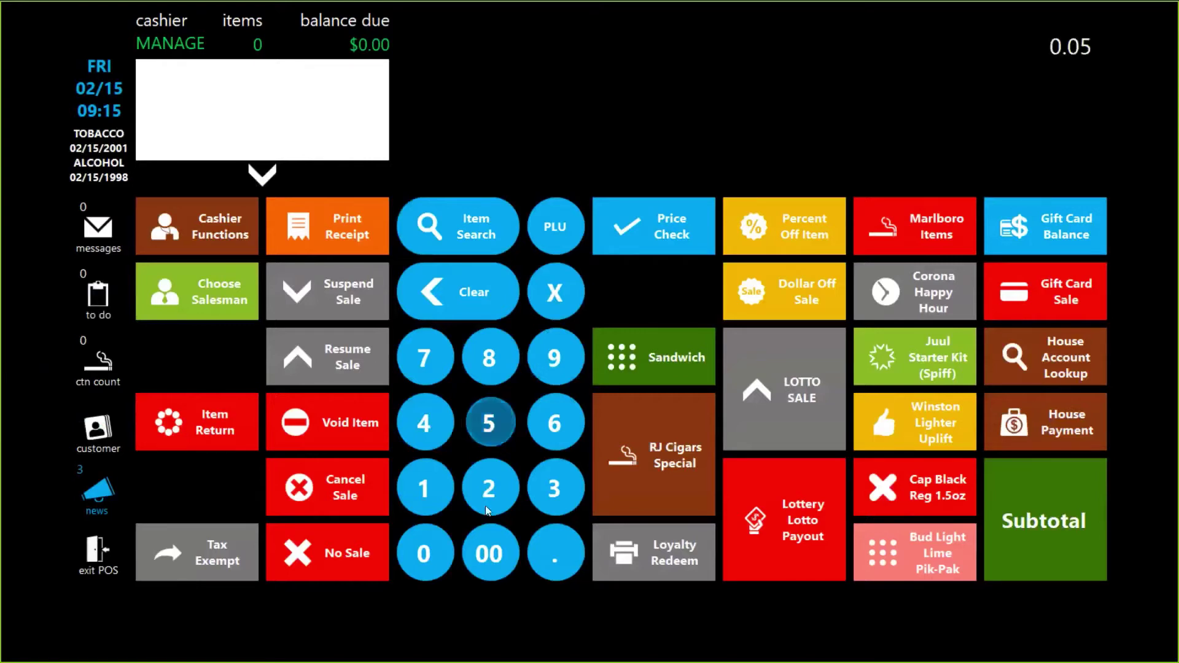
{"action": "left_click", "coordinate": [489, 554]}
{"action": "left_click", "coordinate": [782, 373]}
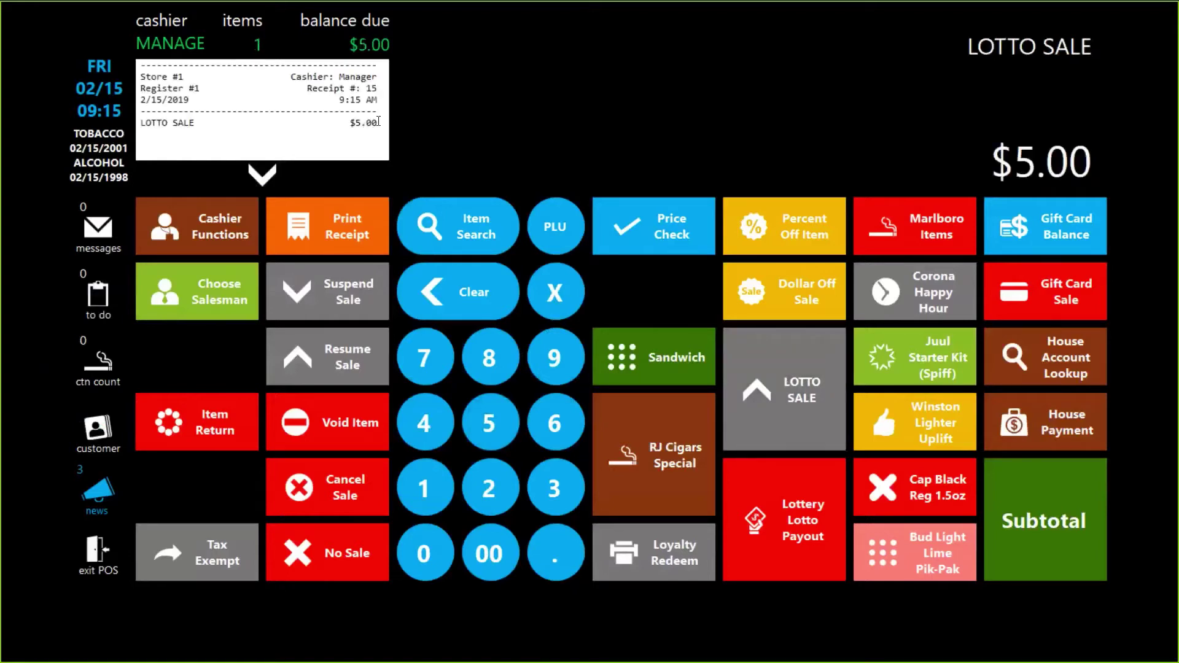
{"action": "left_click", "coordinate": [1056, 509]}
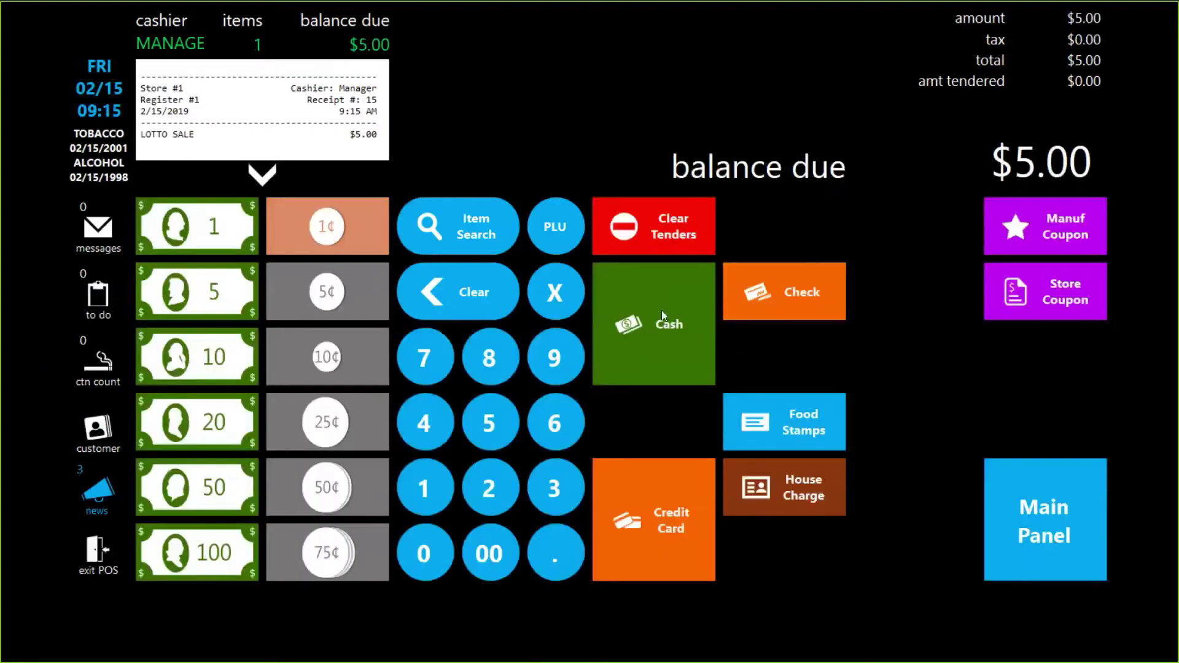
{"action": "left_click", "coordinate": [662, 310]}
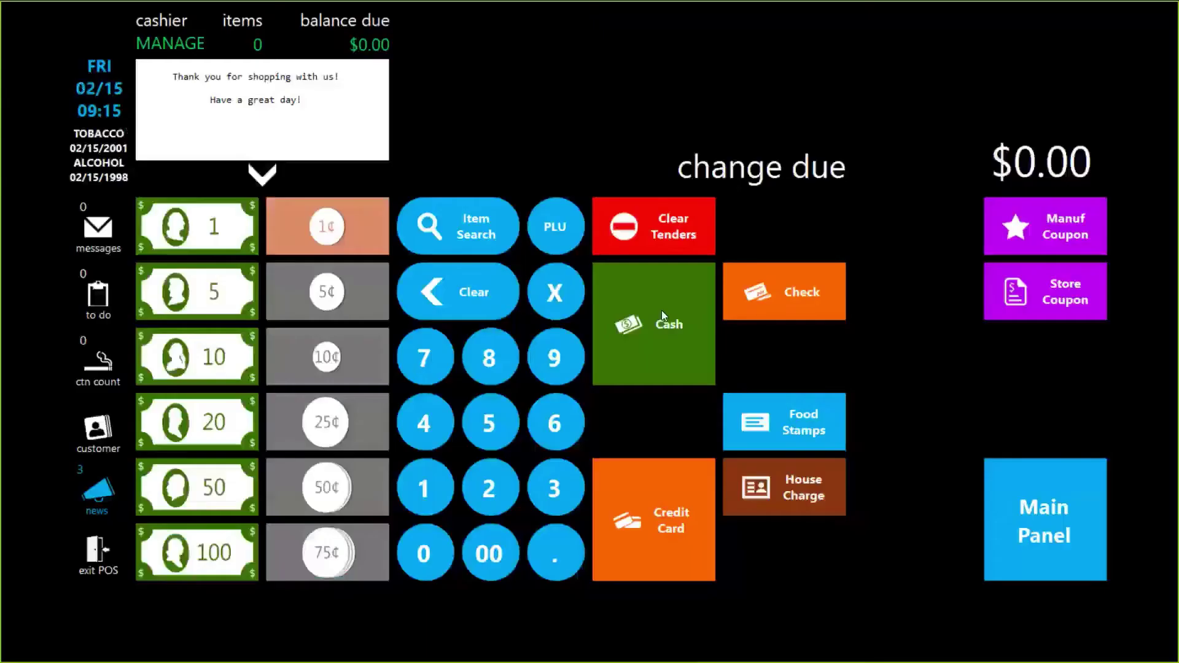
{"action": "left_click", "coordinate": [1098, 539]}
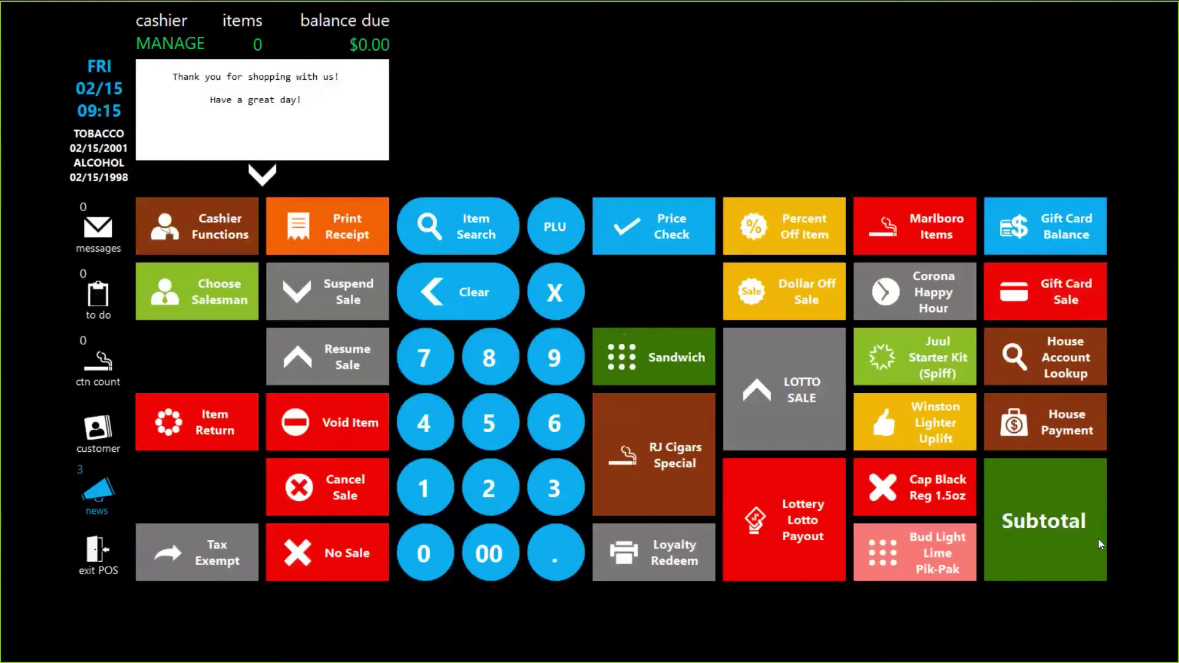
Ring a $5.00 payout through Lottery Lotto Payout as dept #6, pay cash, exit POS
{"action": "left_click", "coordinate": [498, 432]}
{"action": "left_click", "coordinate": [491, 556]}
{"action": "left_click", "coordinate": [820, 518]}
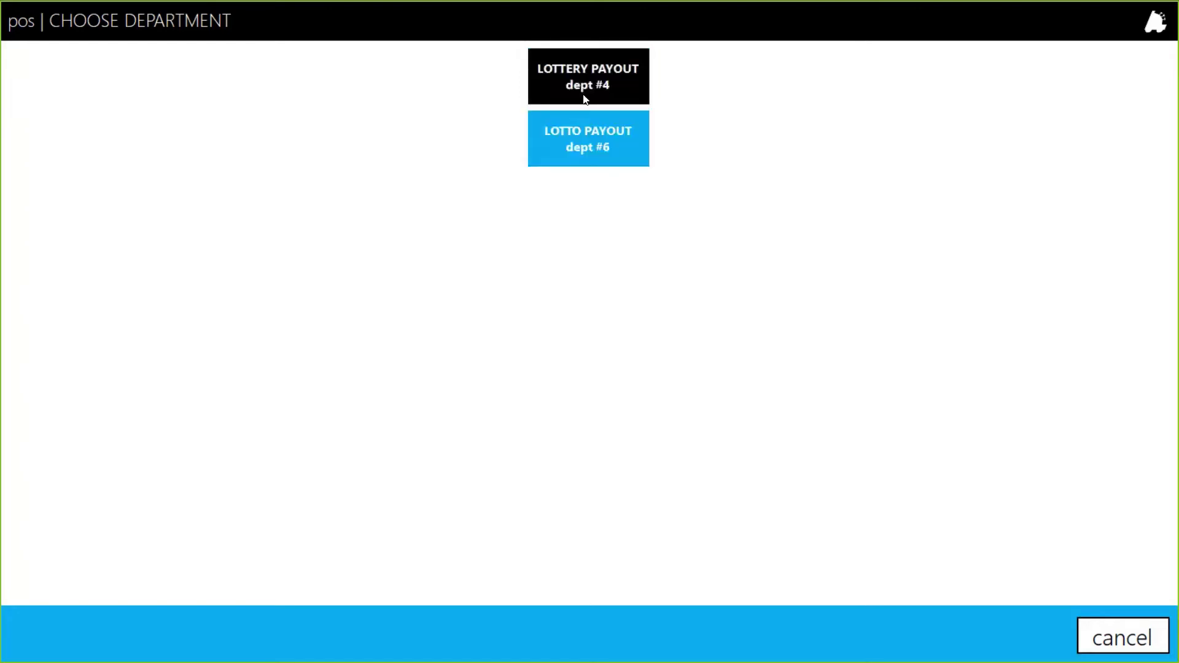
{"action": "left_click", "coordinate": [600, 156]}
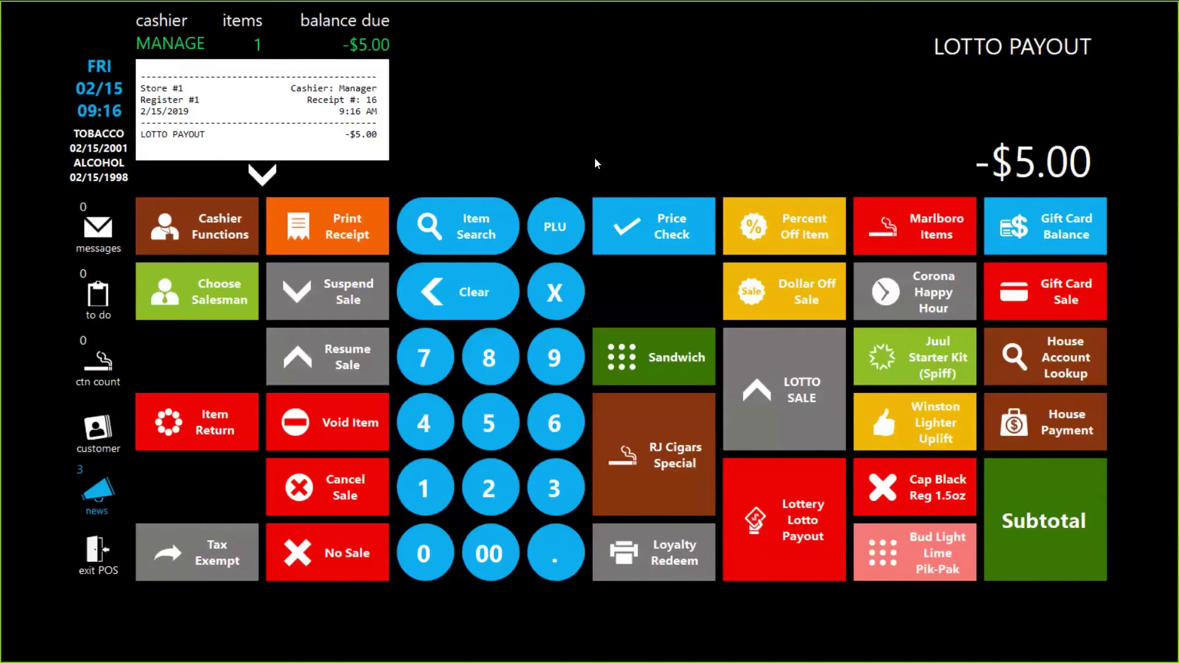
{"action": "left_click", "coordinate": [1064, 511]}
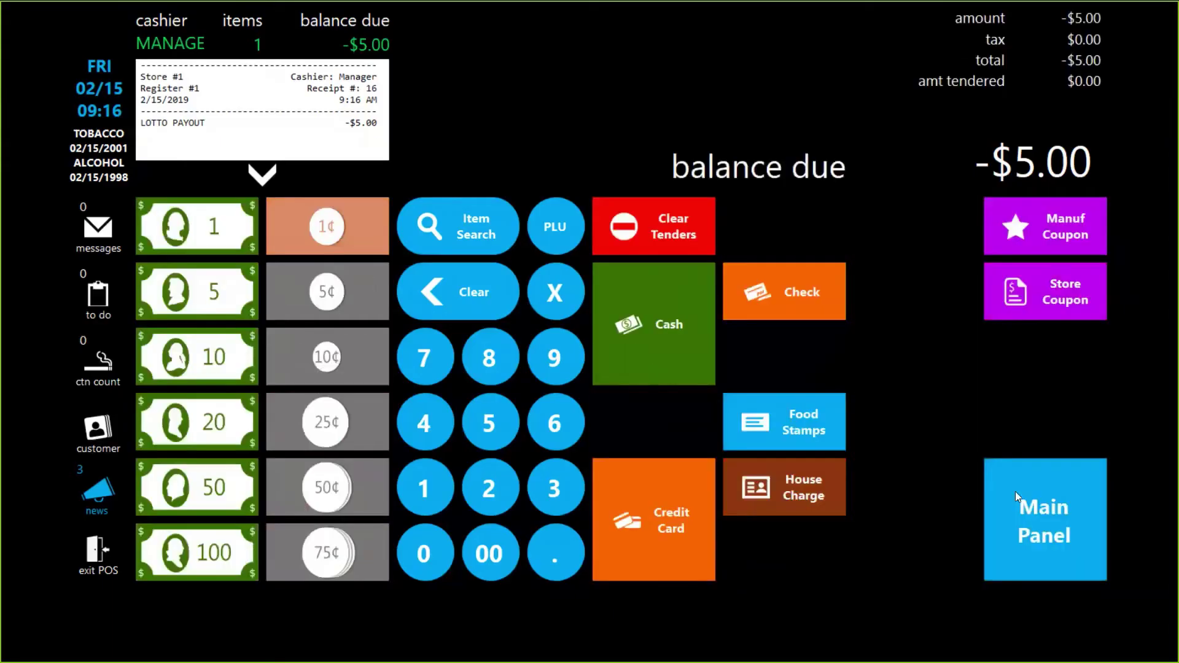
{"action": "left_click", "coordinate": [682, 326]}
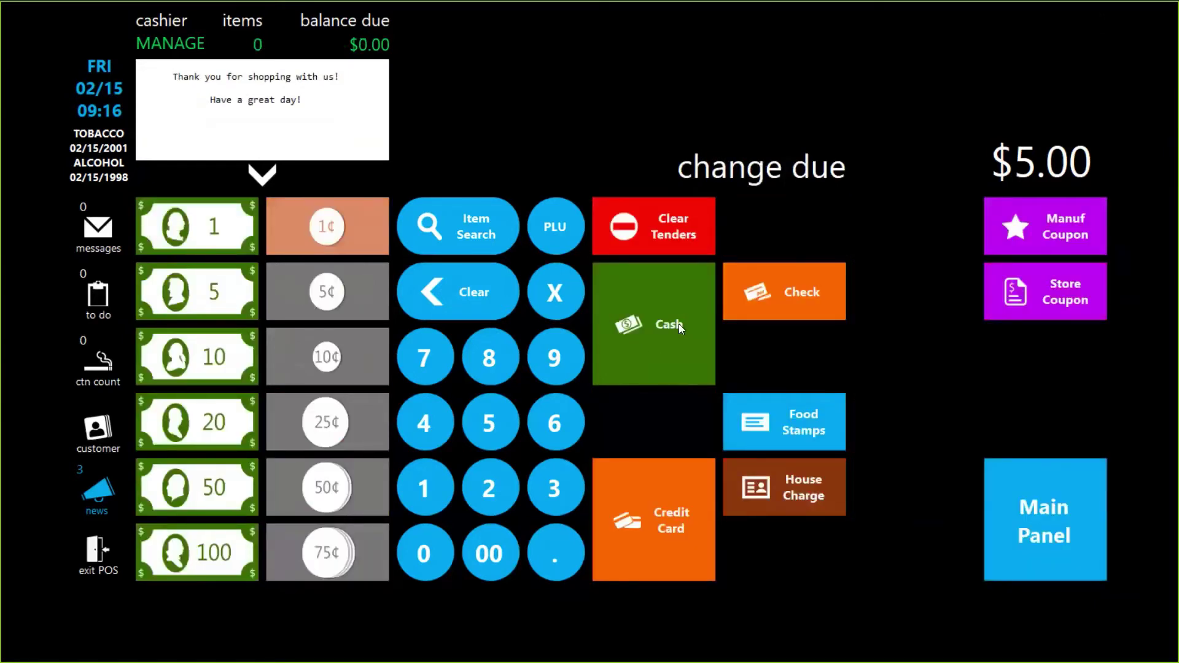
{"action": "left_click", "coordinate": [98, 553]}
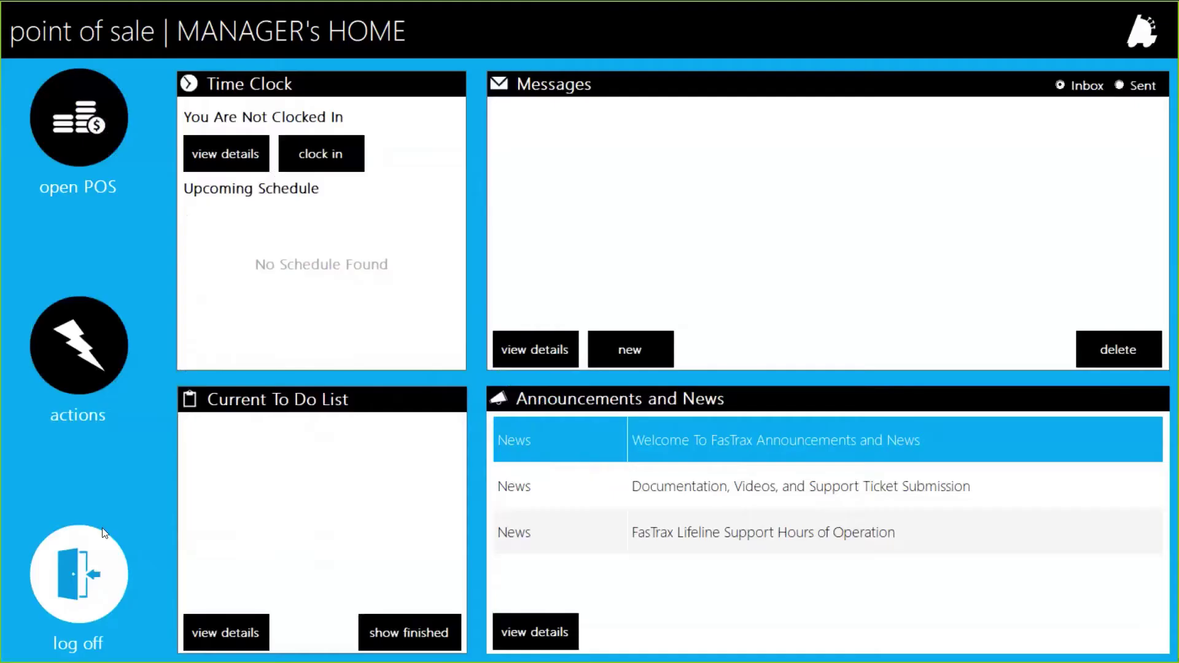
Open the Main Panel in the POS Button Editor and select the empty slot below Price Check
{"action": "left_click", "coordinate": [109, 344]}
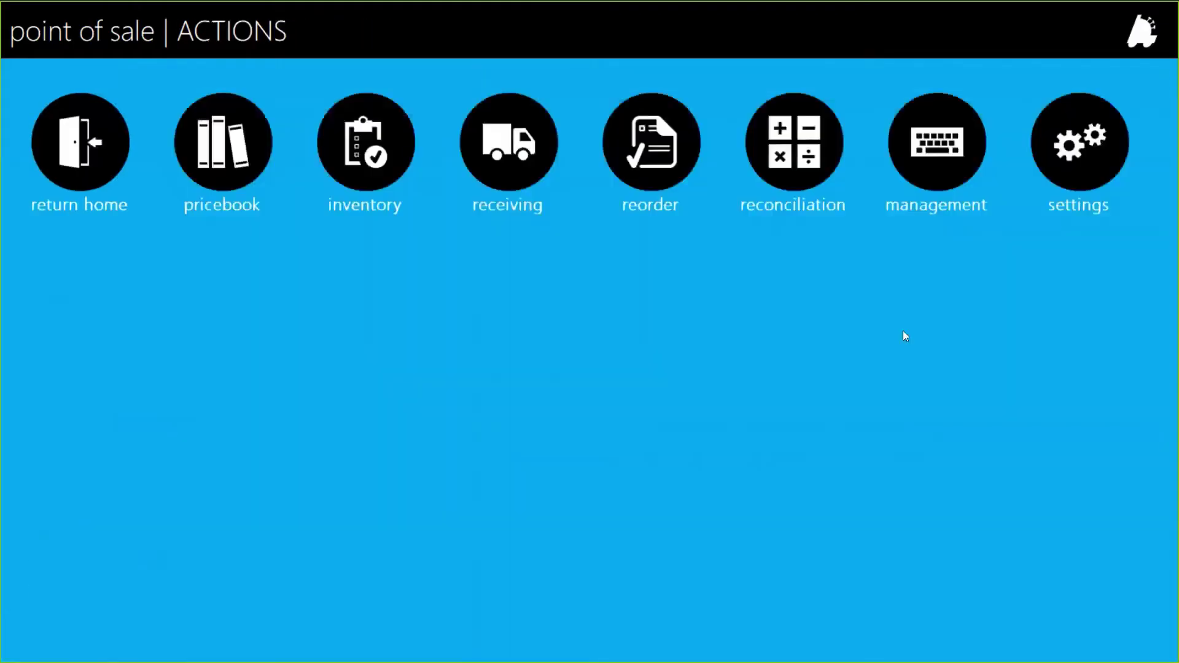
{"action": "left_click", "coordinate": [1069, 127]}
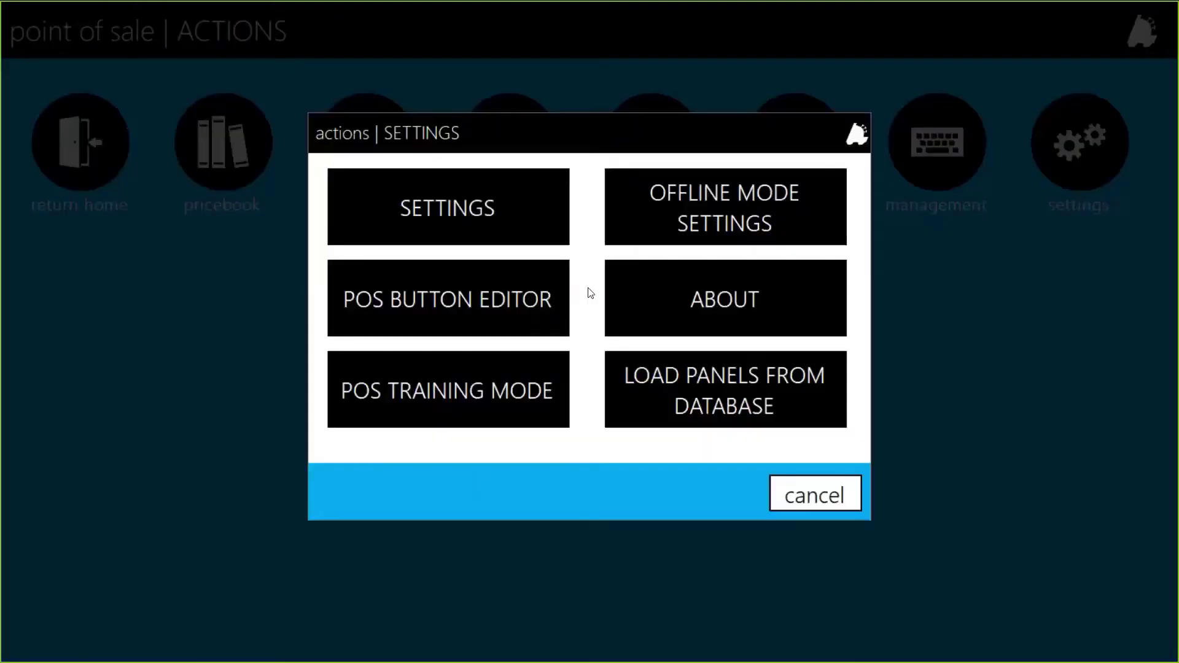
{"action": "left_click", "coordinate": [522, 295]}
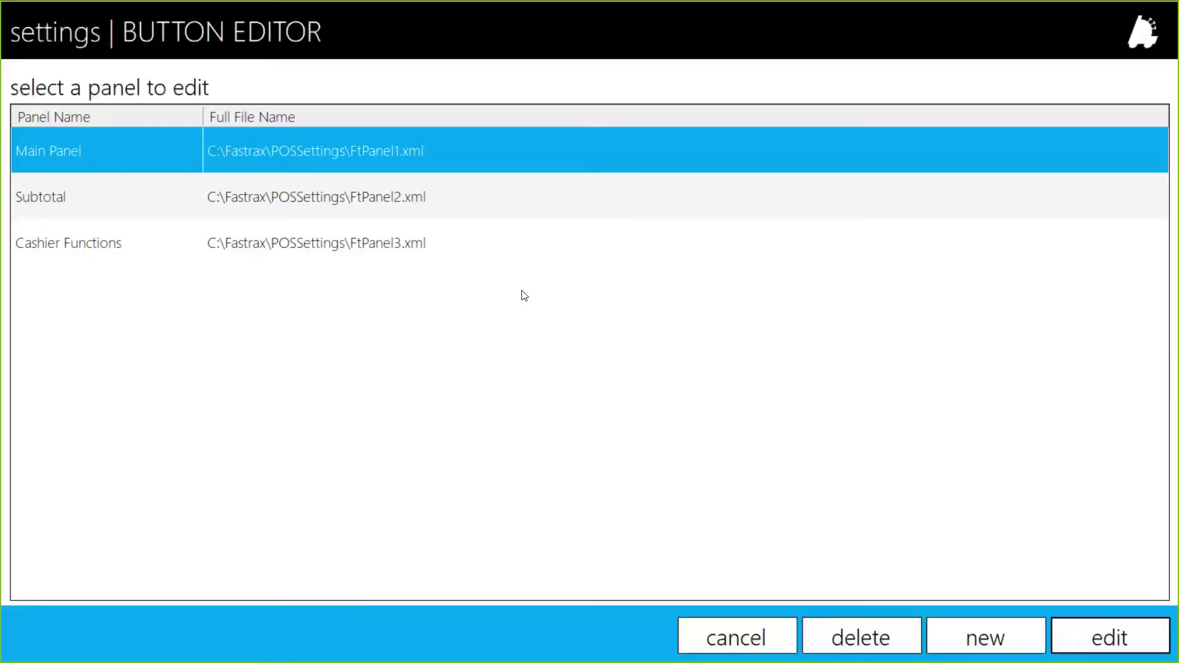
{"action": "double_click", "coordinate": [210, 153]}
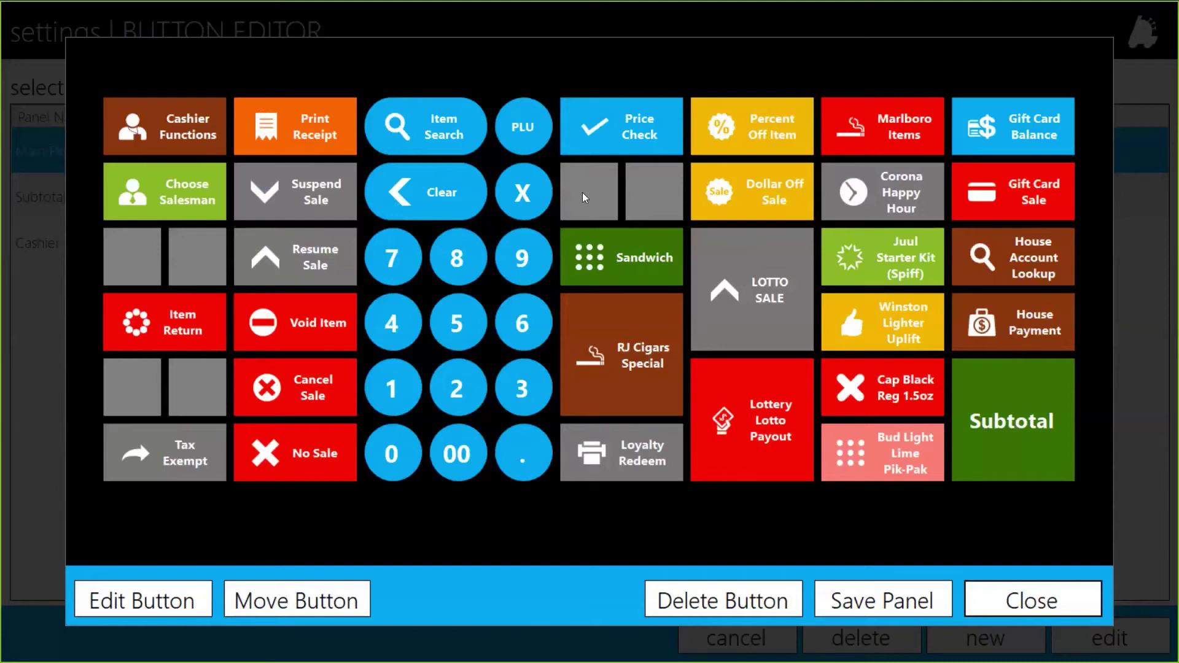
{"action": "left_click", "coordinate": [583, 196]}
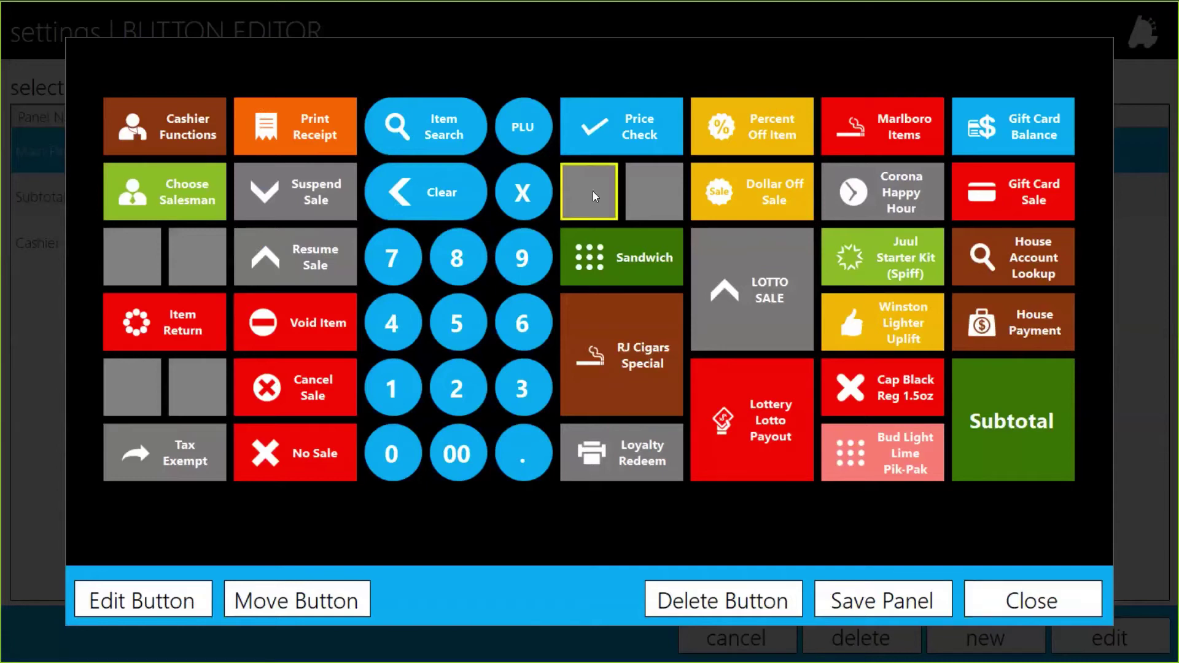
Edit the empty slot and set its button type to Temp Price Change
{"action": "left_click", "coordinate": [142, 599]}
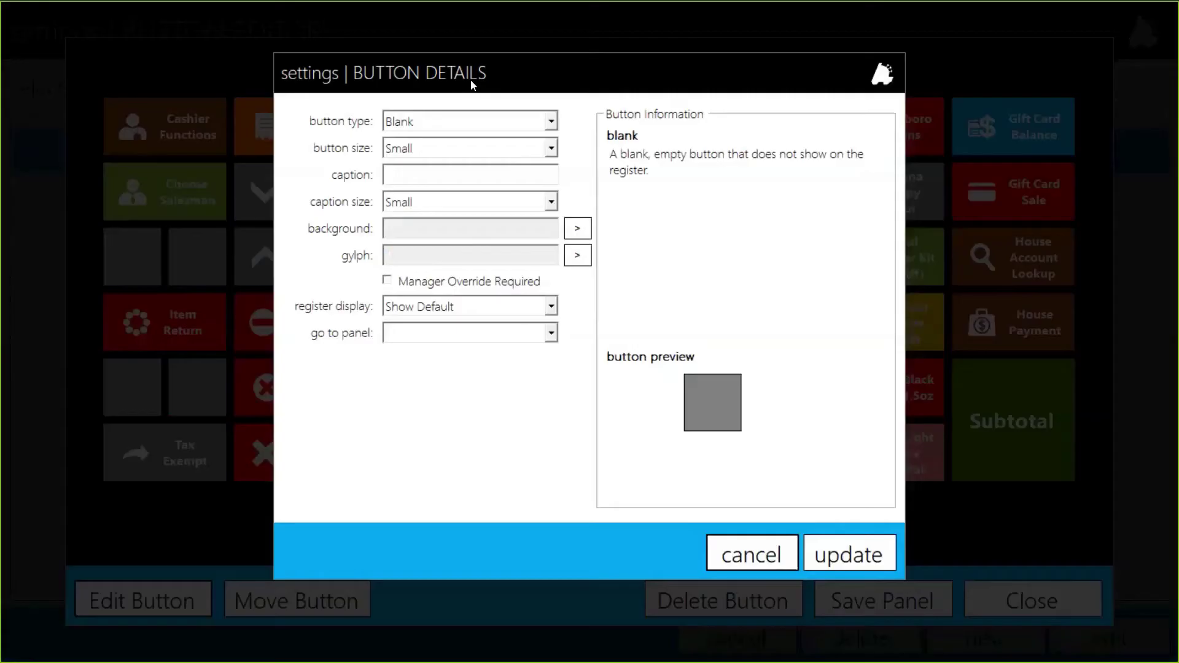
{"action": "left_click", "coordinate": [424, 126]}
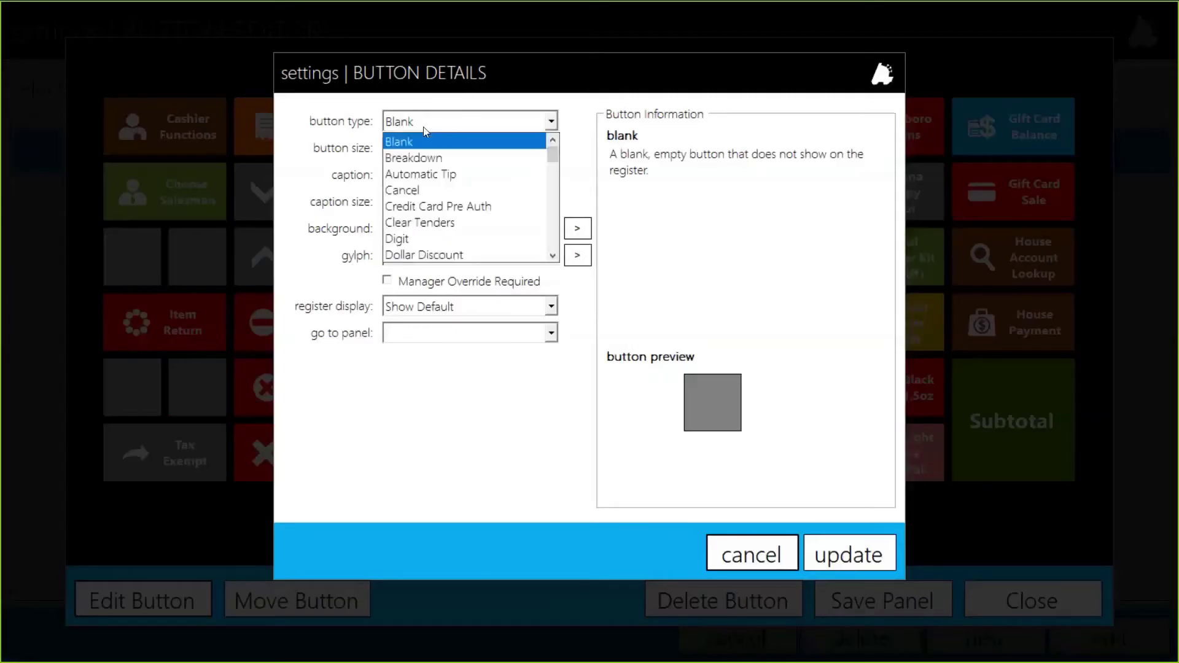
{"action": "scroll", "coordinate": [467, 163], "scroll_direction": "down", "scroll_amount": 2}
{"action": "scroll", "coordinate": [467, 163], "scroll_direction": "down", "scroll_amount": 4}
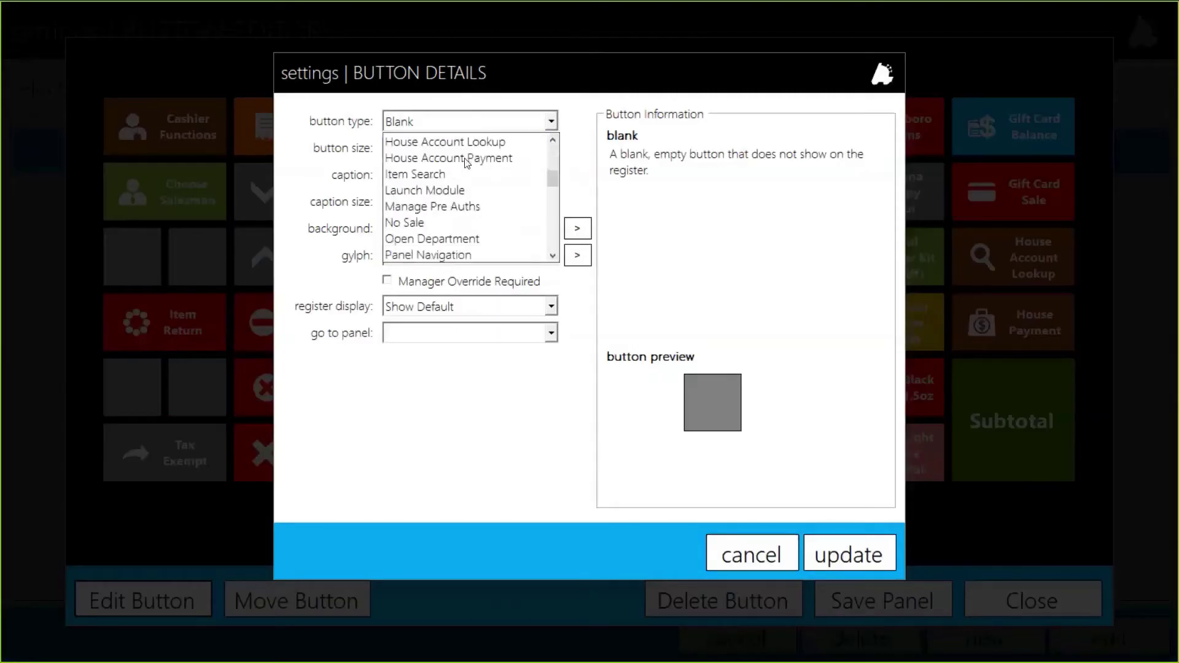
{"action": "scroll", "coordinate": [467, 161], "scroll_direction": "down", "scroll_amount": 4}
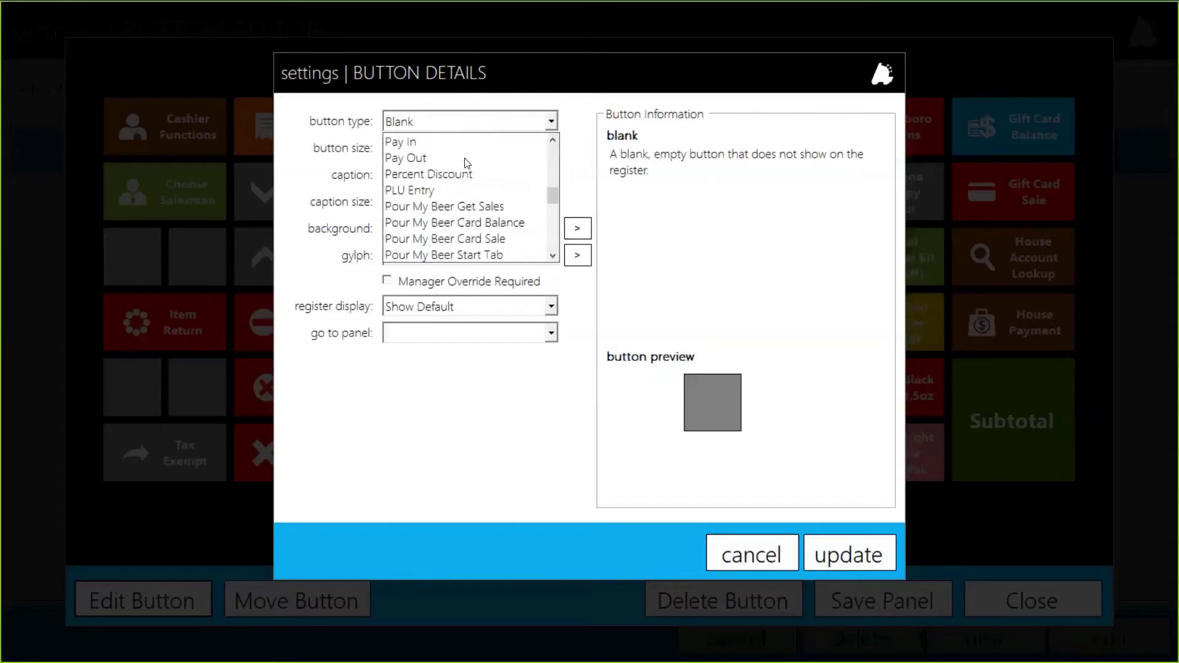
{"action": "scroll", "coordinate": [467, 163], "scroll_direction": "down", "scroll_amount": 1}
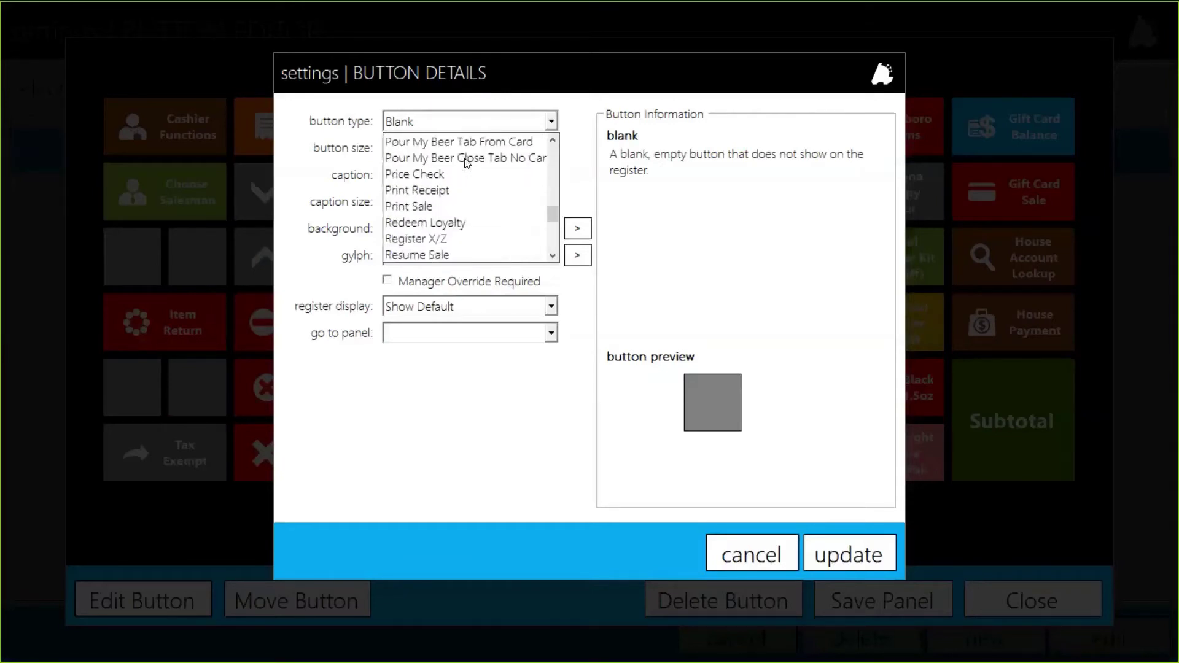
{"action": "scroll", "coordinate": [467, 162], "scroll_direction": "down", "scroll_amount": 3}
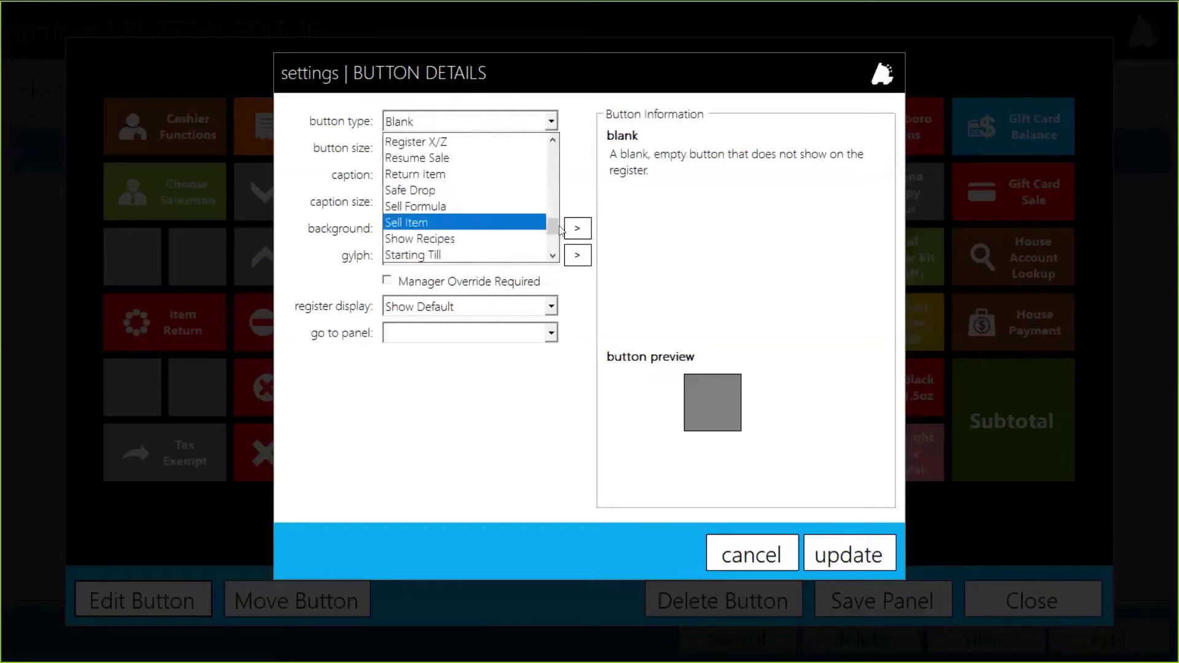
{"action": "scroll", "coordinate": [548, 226], "scroll_direction": "down", "scroll_amount": 2}
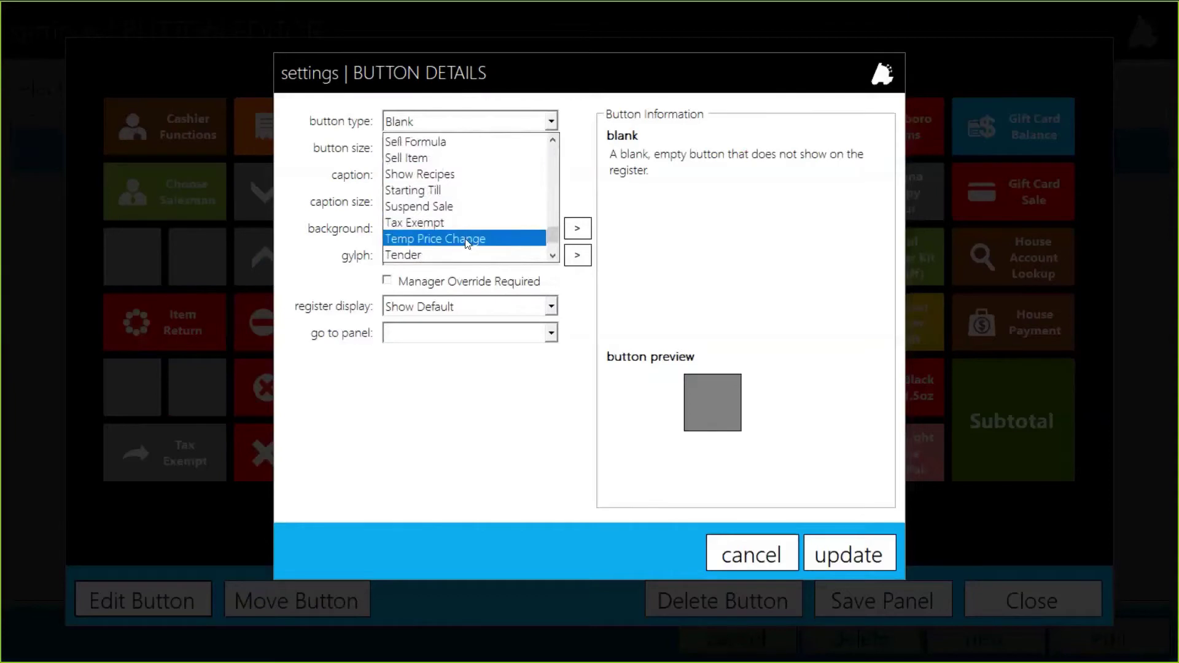
{"action": "left_click", "coordinate": [467, 240]}
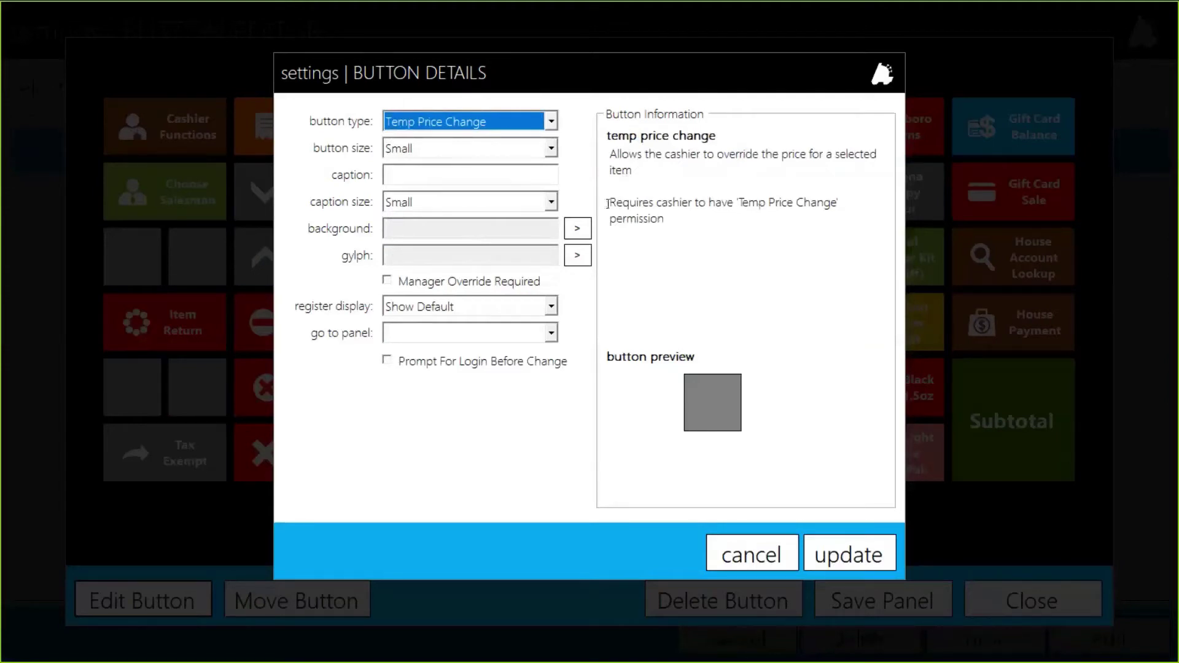
Set the button size to Medium
{"action": "left_click", "coordinate": [440, 149]}
{"action": "left_click", "coordinate": [439, 182]}
{"action": "left_click", "coordinate": [440, 182]}
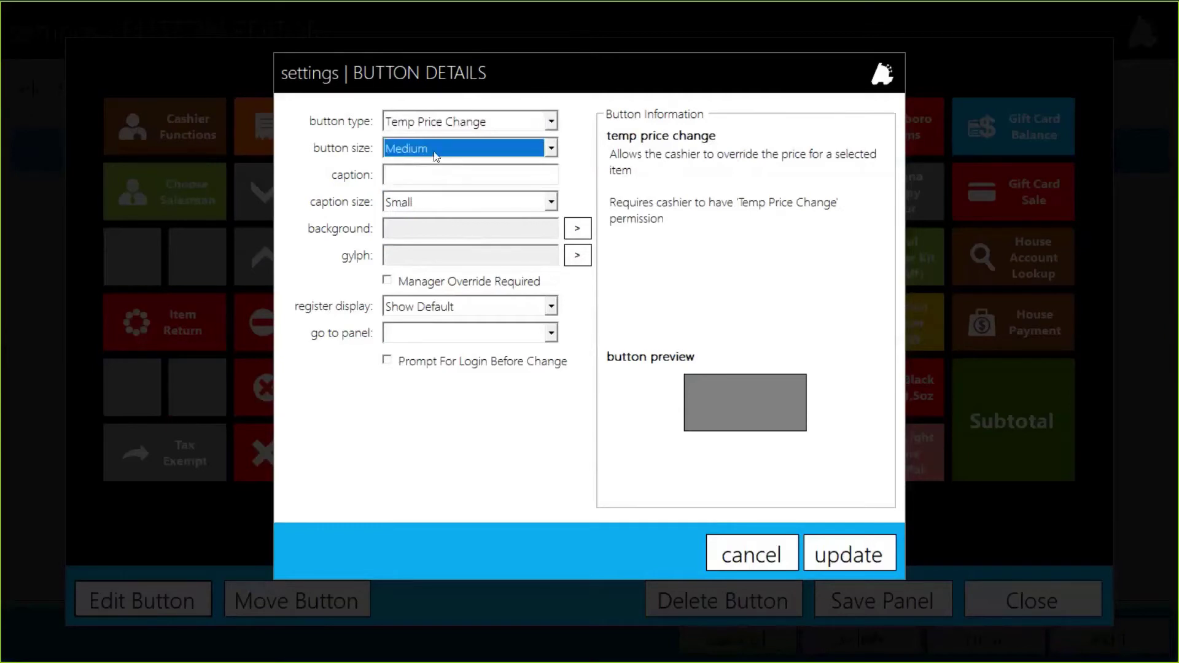
{"action": "left_click", "coordinate": [435, 150]}
{"action": "left_click", "coordinate": [435, 151]}
{"action": "left_click", "coordinate": [436, 152]}
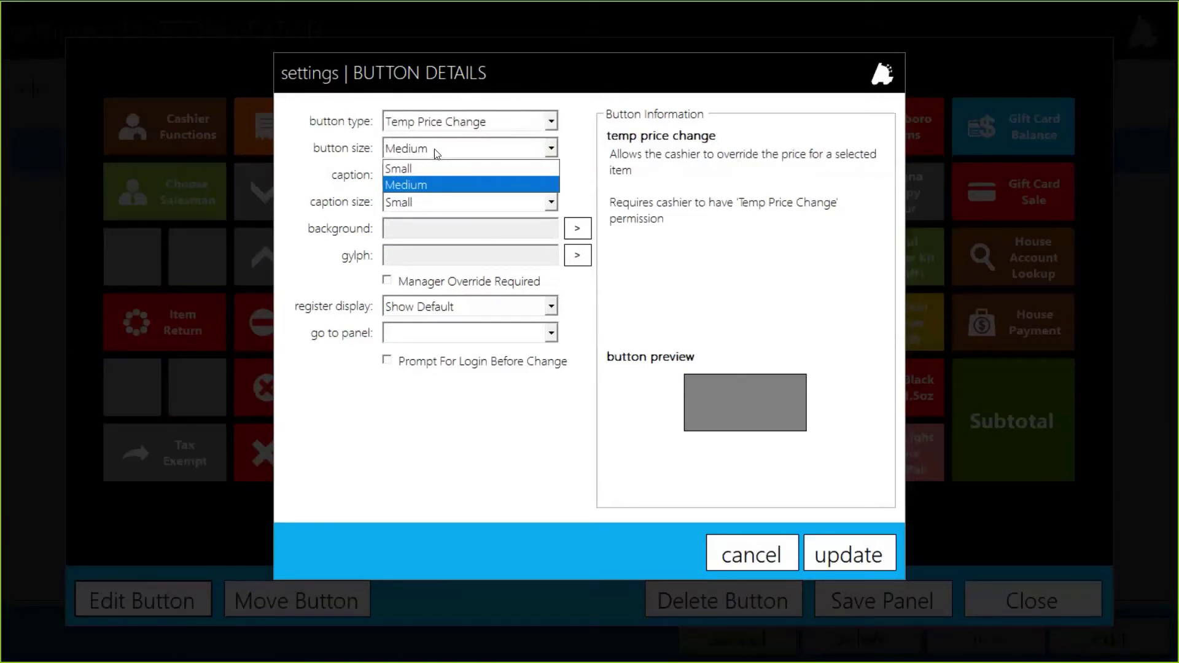
{"action": "left_click", "coordinate": [436, 154]}
Caption it 'Price Override' with a blue background, gear glyph, and Manager Override Required
{"action": "left_click", "coordinate": [409, 180]}
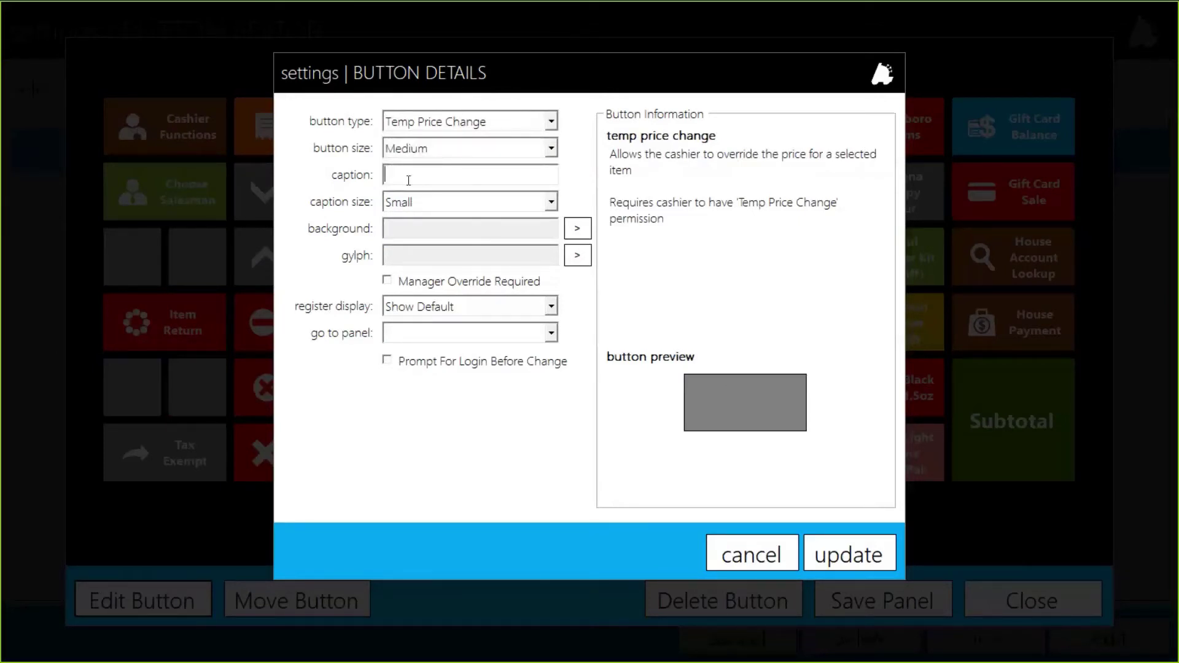
{"action": "type", "text": "Price Override"}
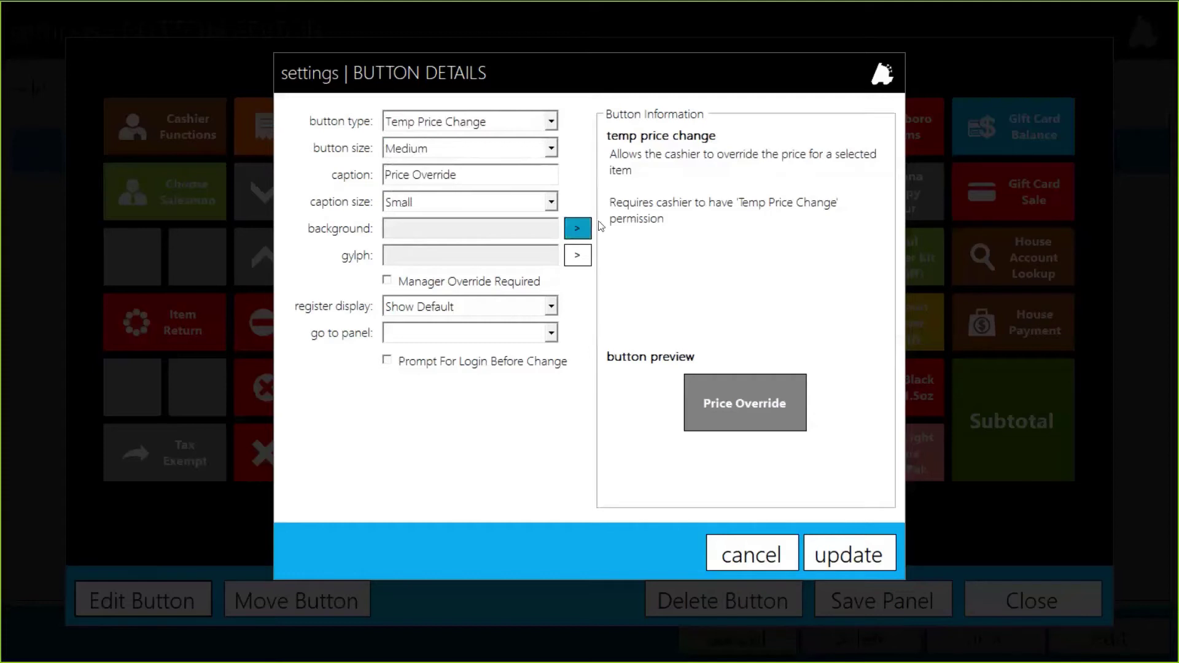
{"action": "left_click", "coordinate": [579, 232]}
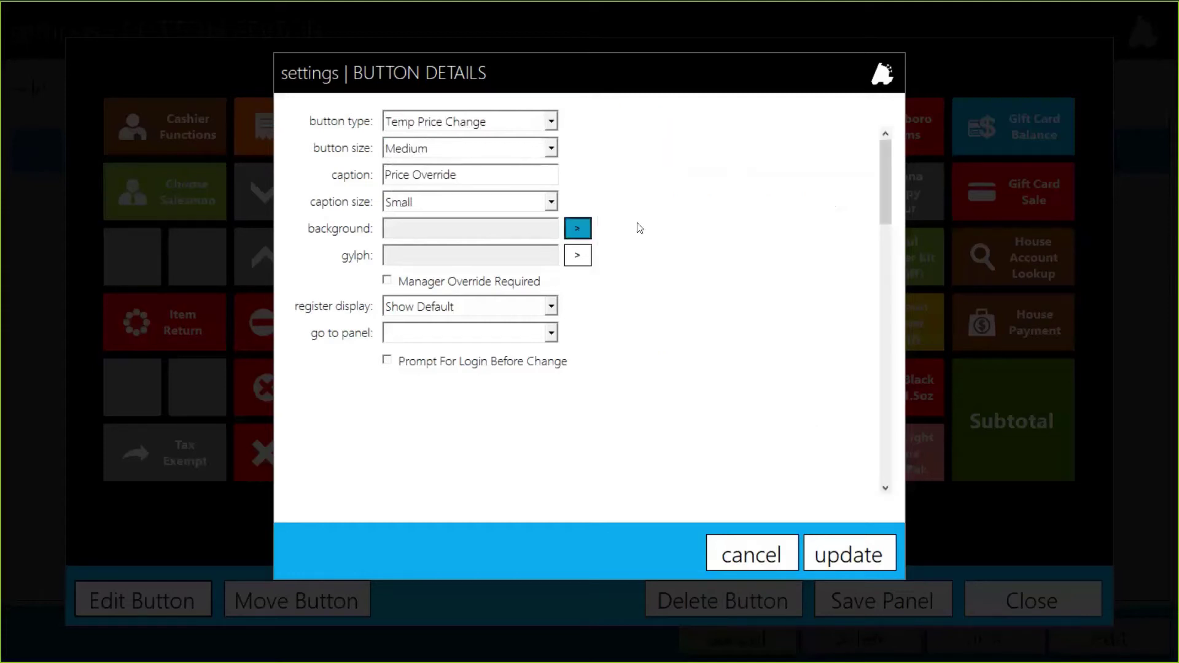
{"action": "left_click", "coordinate": [794, 149]}
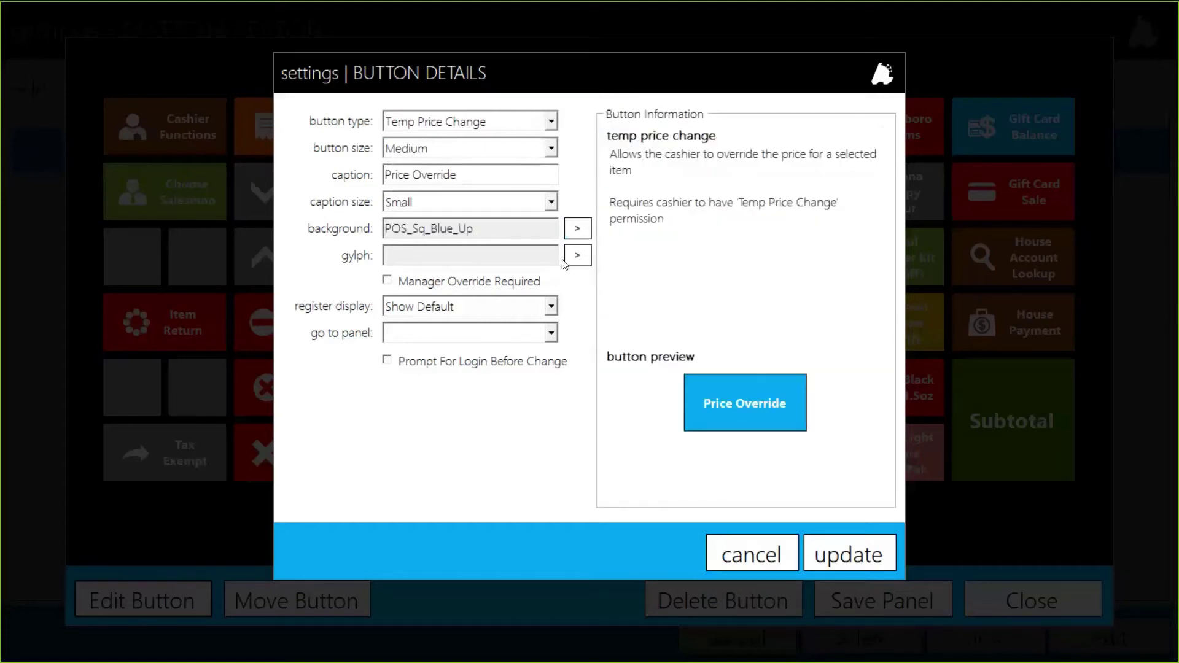
{"action": "left_click", "coordinate": [587, 252]}
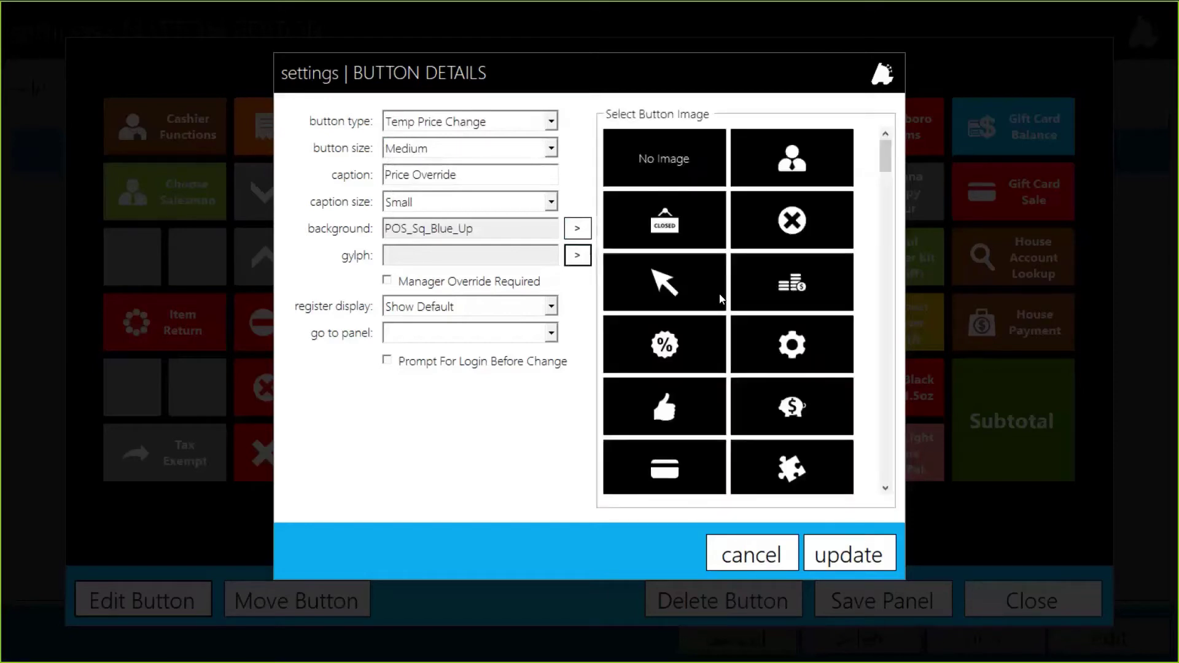
{"action": "left_click", "coordinate": [790, 352]}
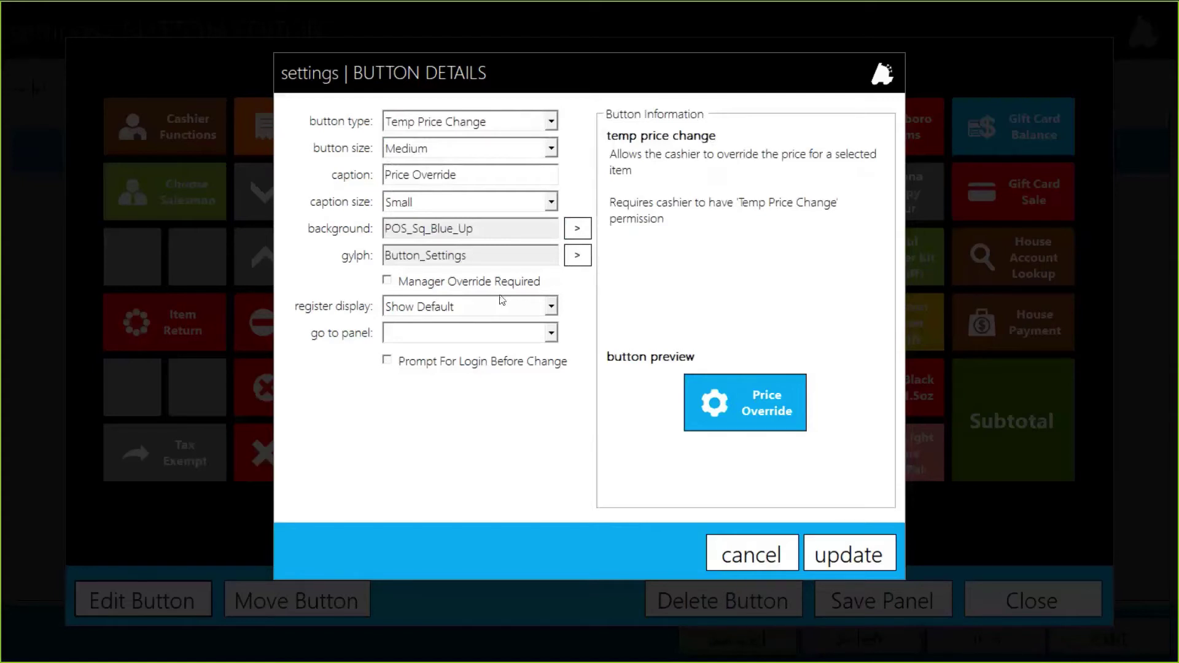
{"action": "left_click", "coordinate": [465, 285]}
Apply the new button, save the Main Panel, and exit the button editor
{"action": "left_click", "coordinate": [858, 556]}
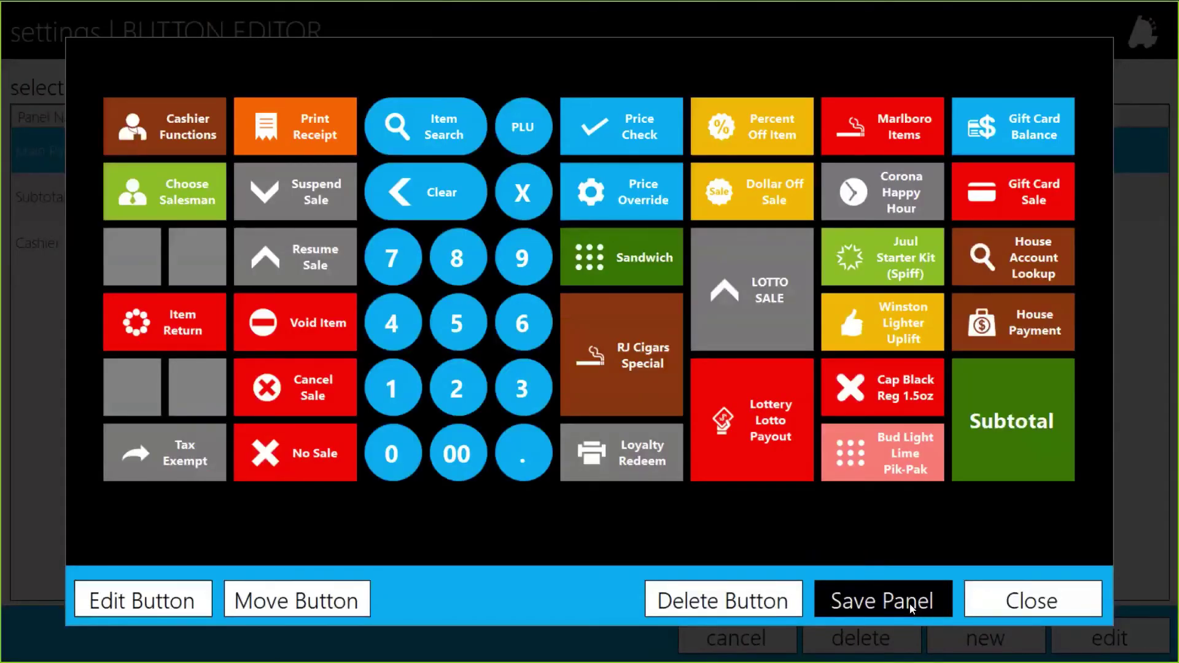
{"action": "left_click", "coordinate": [912, 608]}
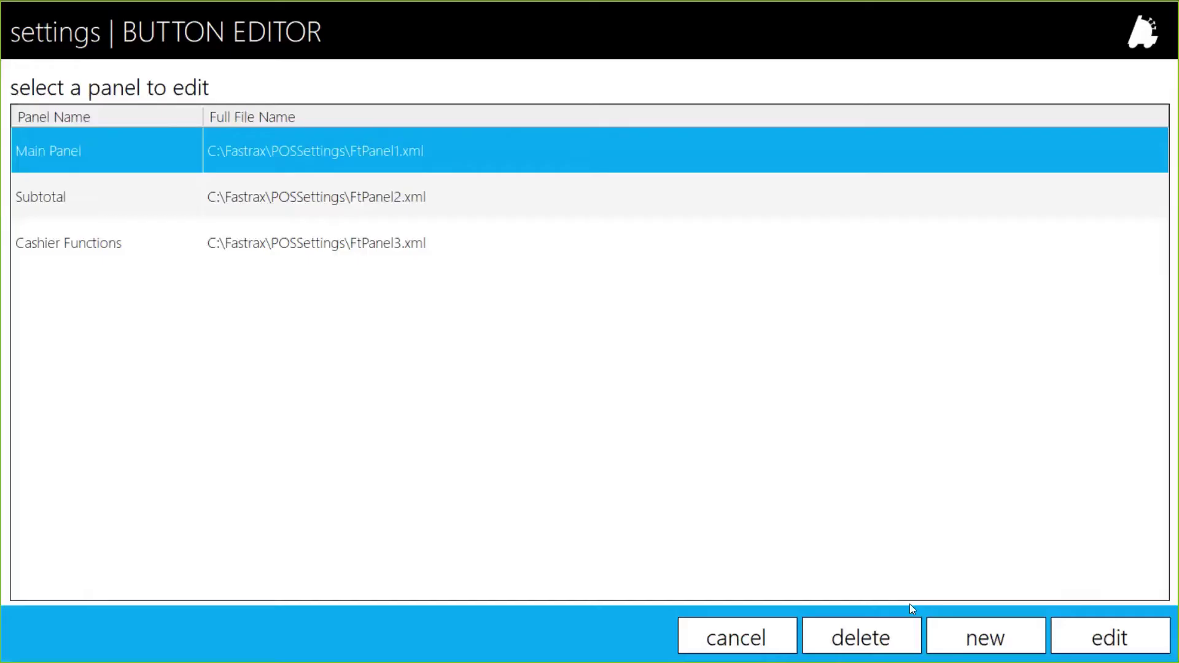
{"action": "left_click", "coordinate": [775, 634]}
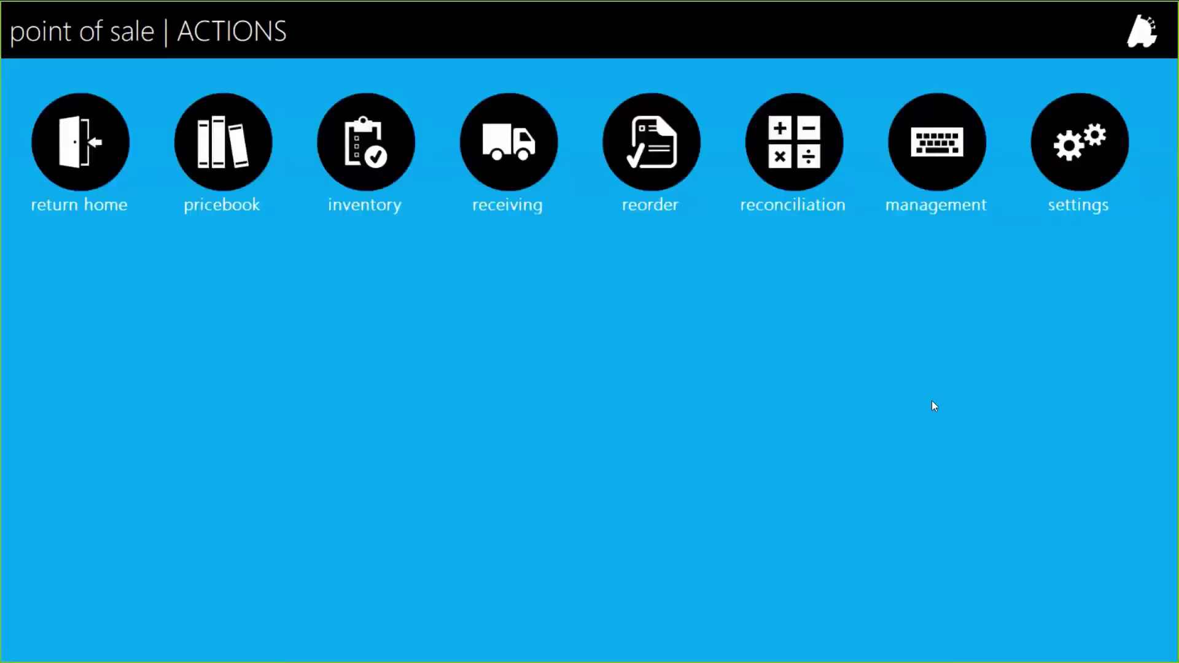
Save the panels to the database from Register Settings, then open the POS register
{"action": "left_click", "coordinate": [1080, 143]}
{"action": "left_click", "coordinate": [541, 195]}
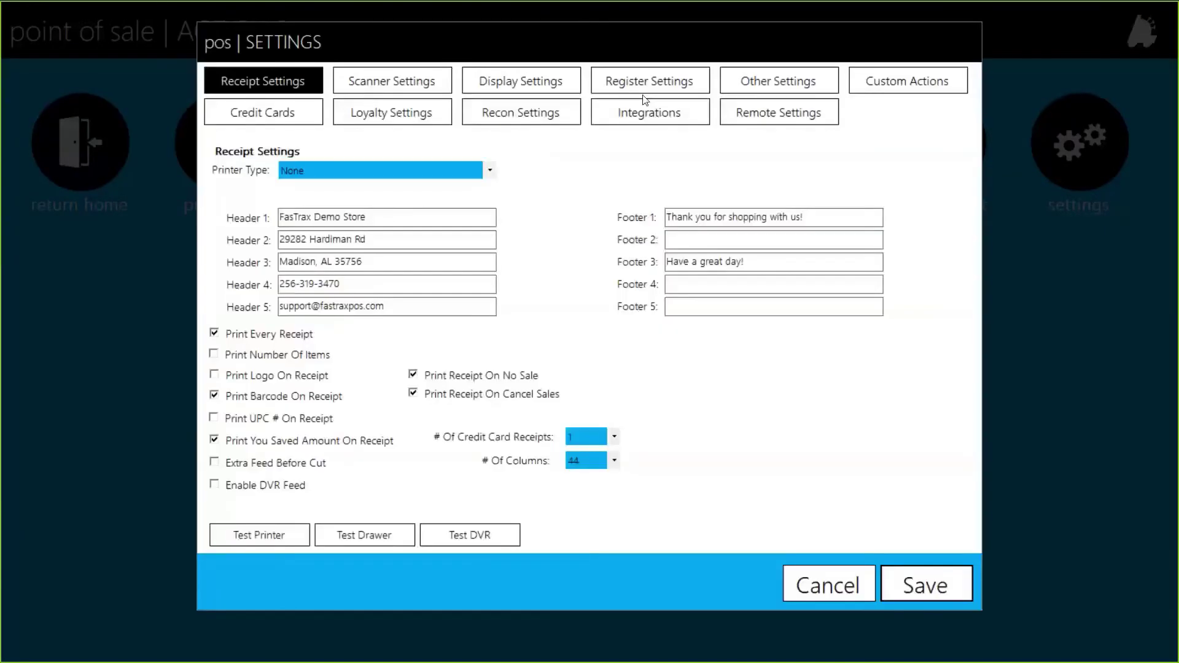
{"action": "left_click", "coordinate": [655, 78]}
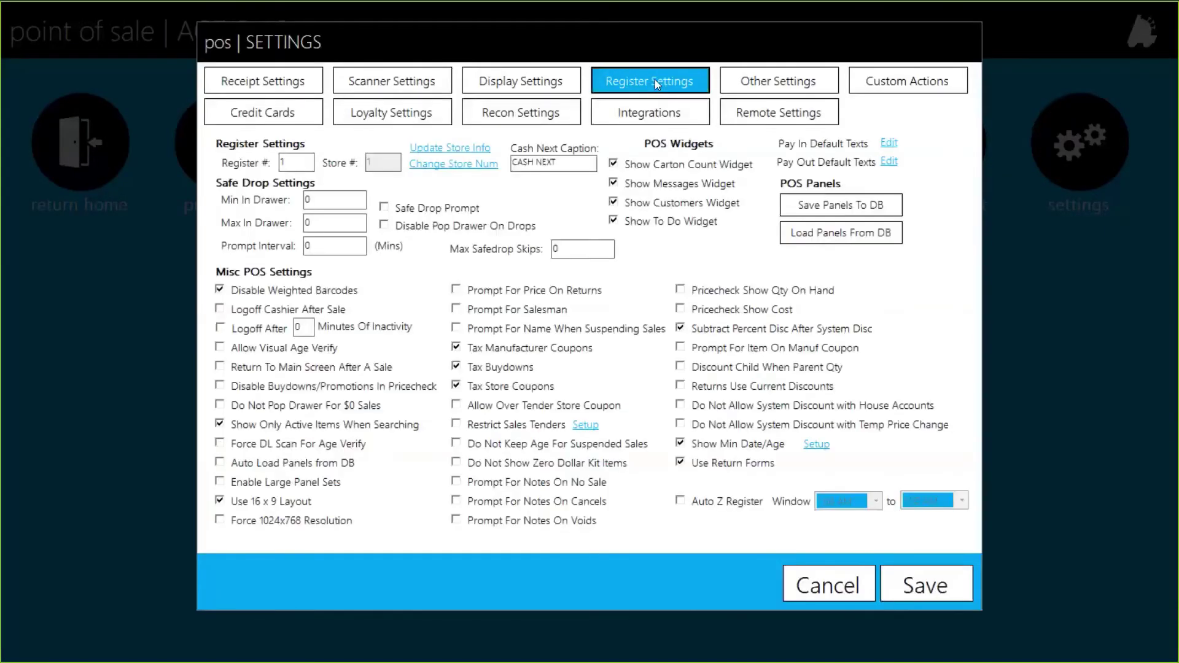
{"action": "left_click", "coordinate": [782, 209]}
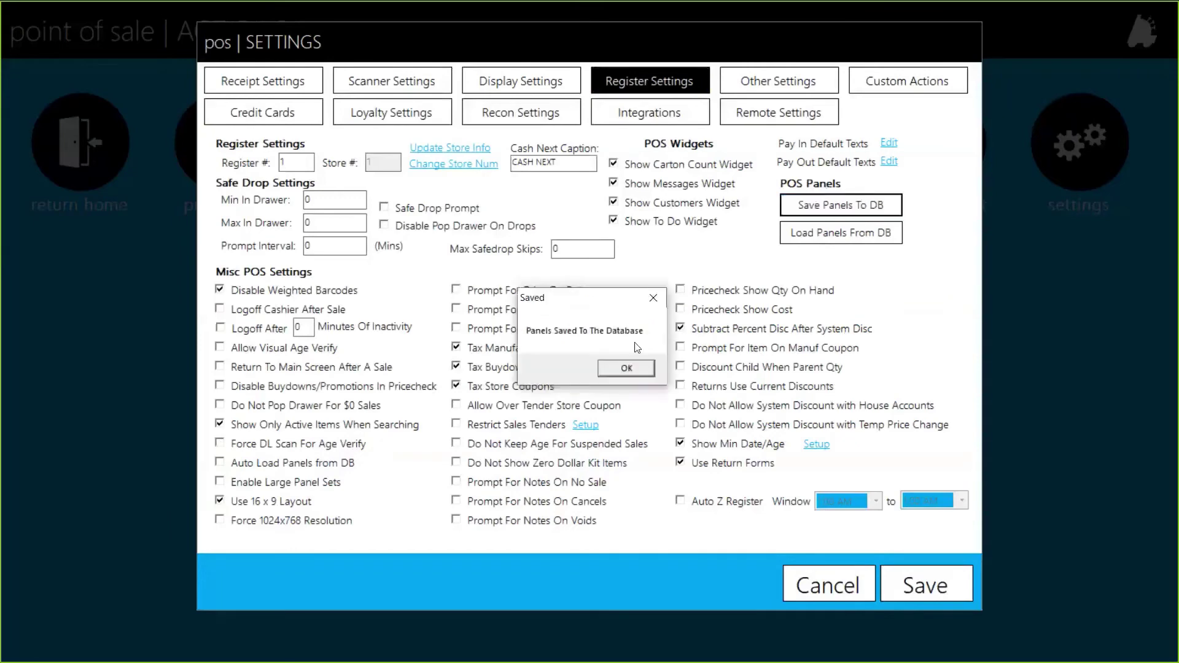
{"action": "left_click", "coordinate": [634, 374]}
{"action": "left_click", "coordinate": [828, 588]}
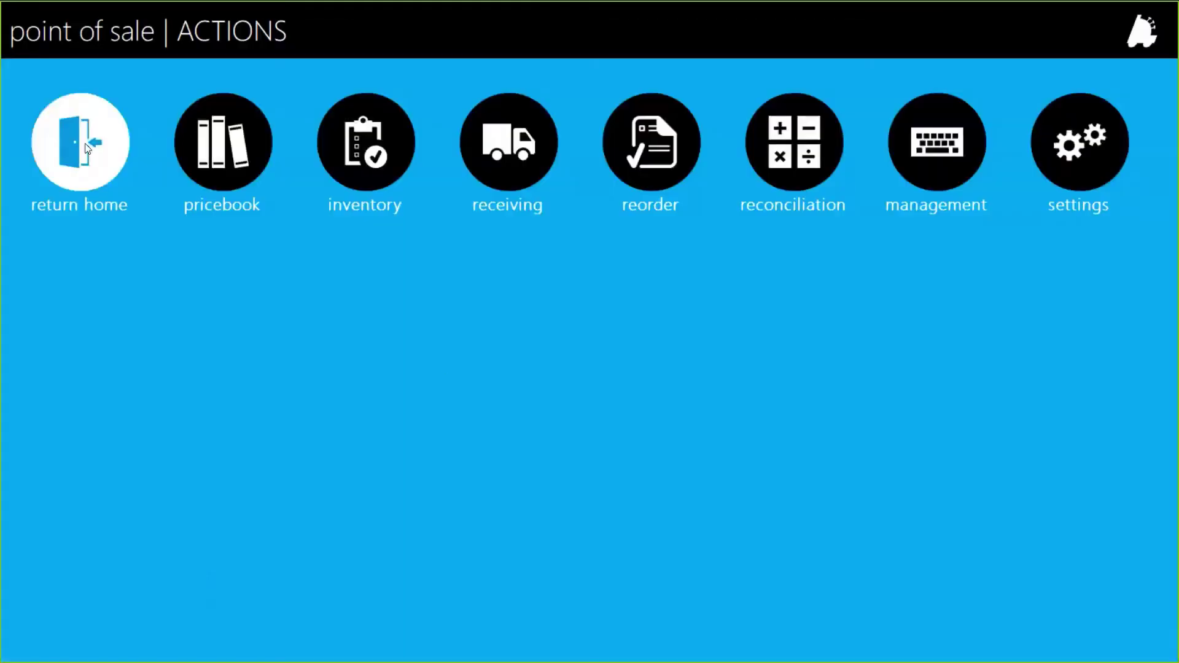
{"action": "left_click", "coordinate": [88, 148]}
{"action": "left_click", "coordinate": [88, 148]}
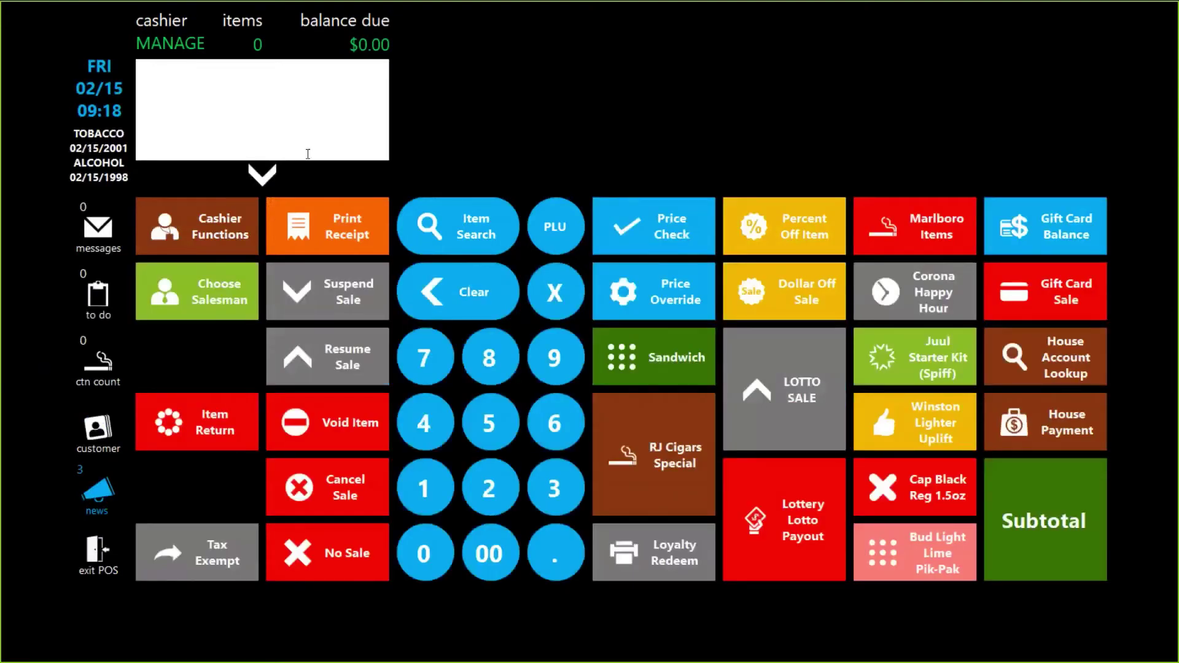
Add the $10.03 Marlboro pack to the sale and enter a 01/01 birthdate for the age check
{"action": "left_click", "coordinate": [952, 238]}
{"action": "left_click", "coordinate": [591, 61]}
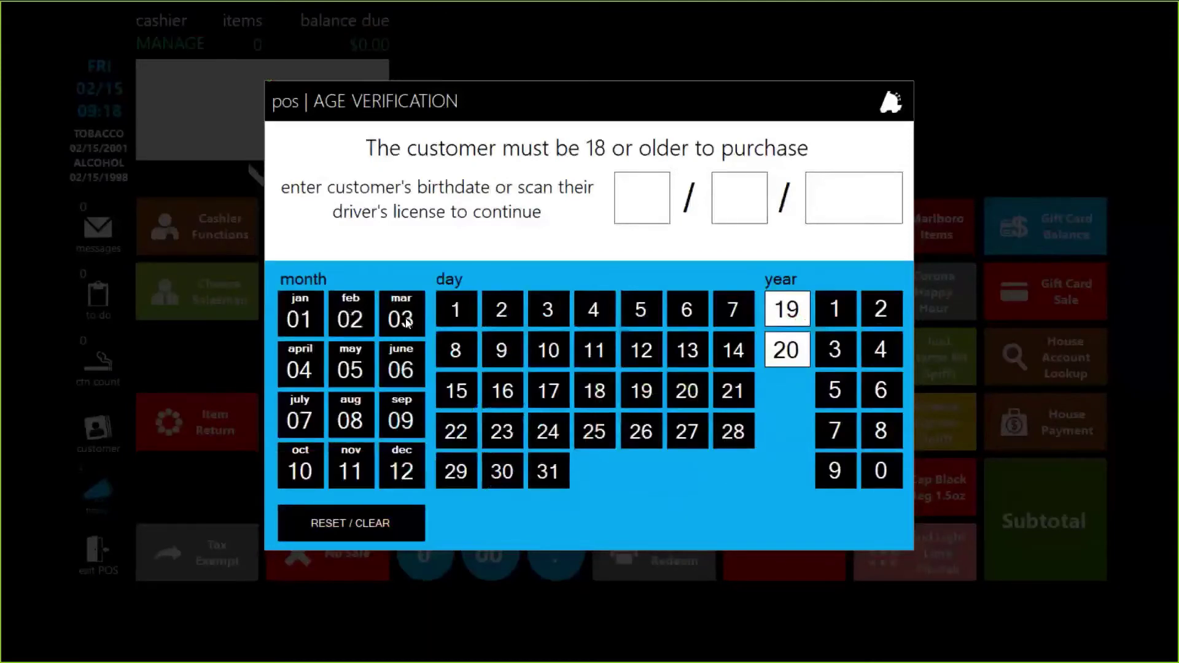
{"action": "left_click", "coordinate": [300, 315]}
{"action": "left_click", "coordinate": [457, 311]}
{"action": "left_click", "coordinate": [803, 305]}
{"action": "left_click", "coordinate": [852, 308]}
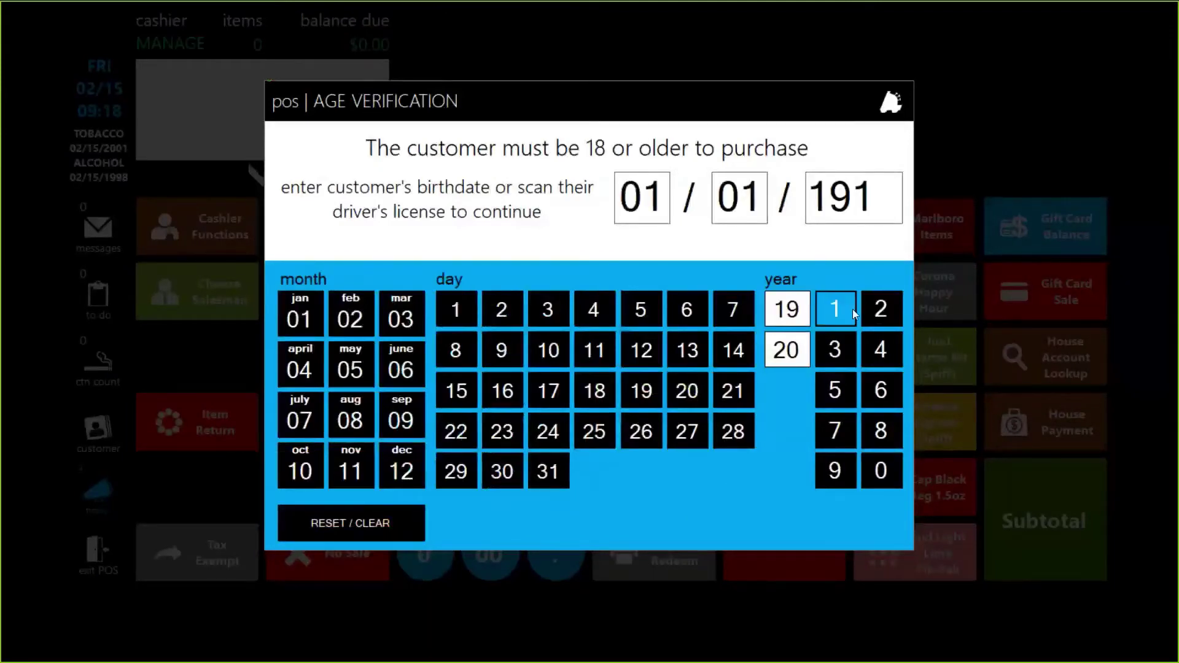
{"action": "left_click", "coordinate": [852, 308]}
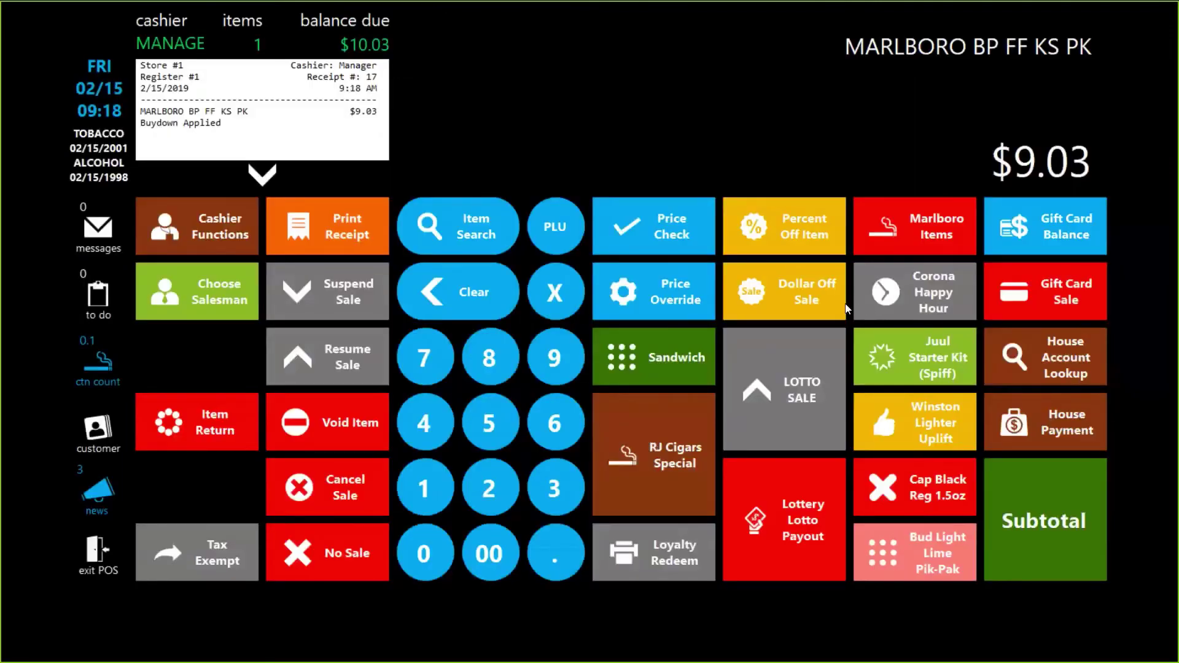
Override the Marlboro price to $9.00 with the description 'Test'
{"action": "left_click", "coordinate": [666, 294]}
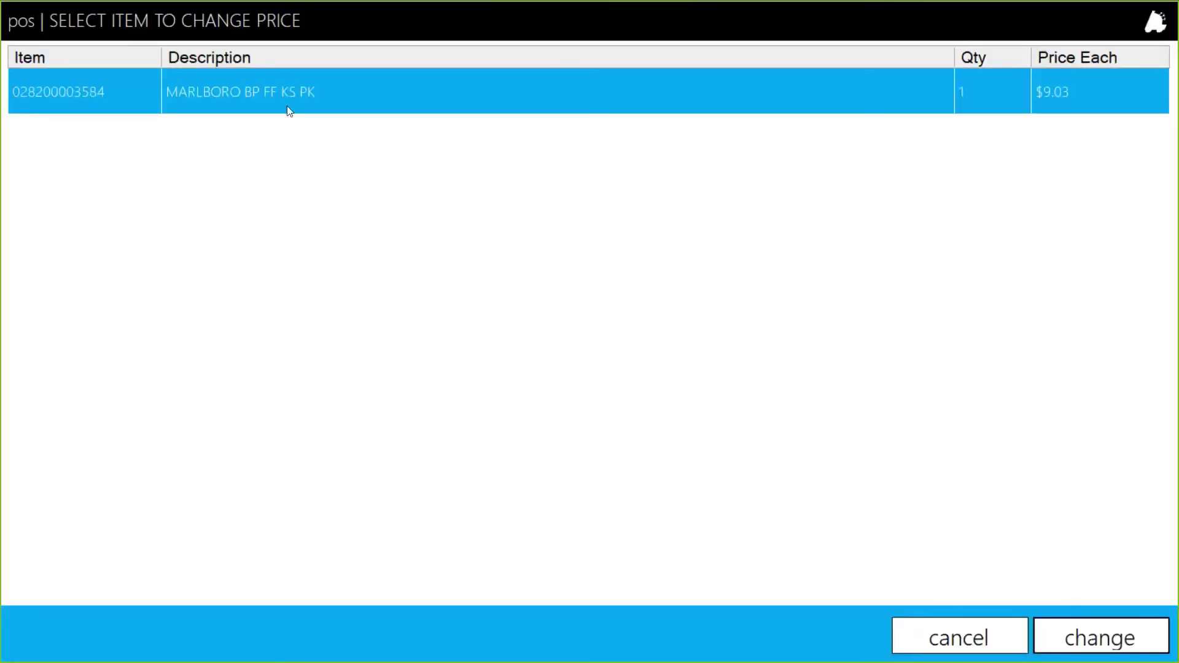
{"action": "left_click", "coordinate": [1122, 631]}
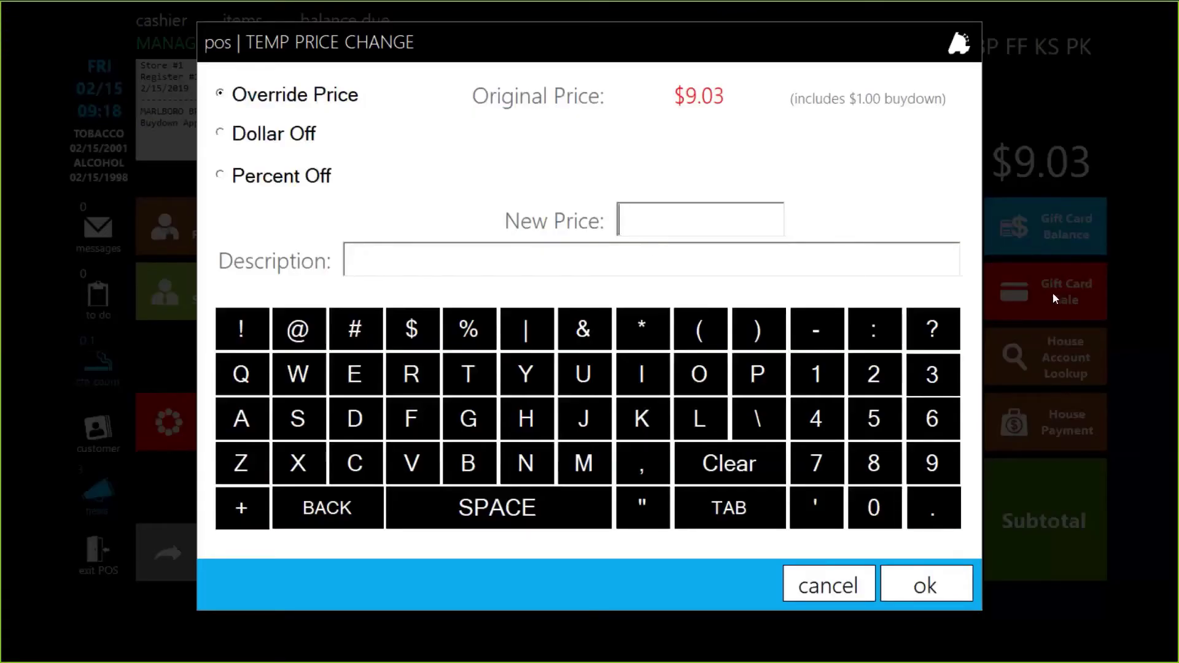
{"action": "type", "text": "9.00"}
{"action": "left_click", "coordinate": [945, 583]}
{"action": "left_click", "coordinate": [432, 259]}
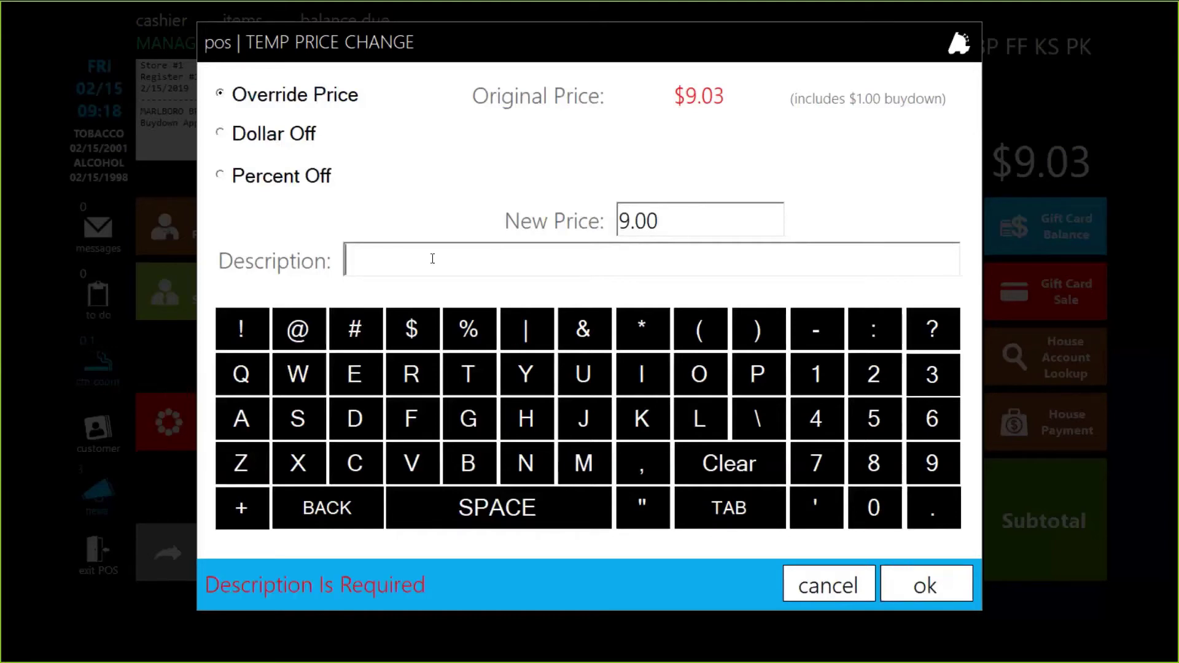
{"action": "type", "text": "Test"}
{"action": "left_click", "coordinate": [917, 591]}
Pay the sale in cash, exit POS, and log off to the login screen
{"action": "left_click", "coordinate": [1053, 538]}
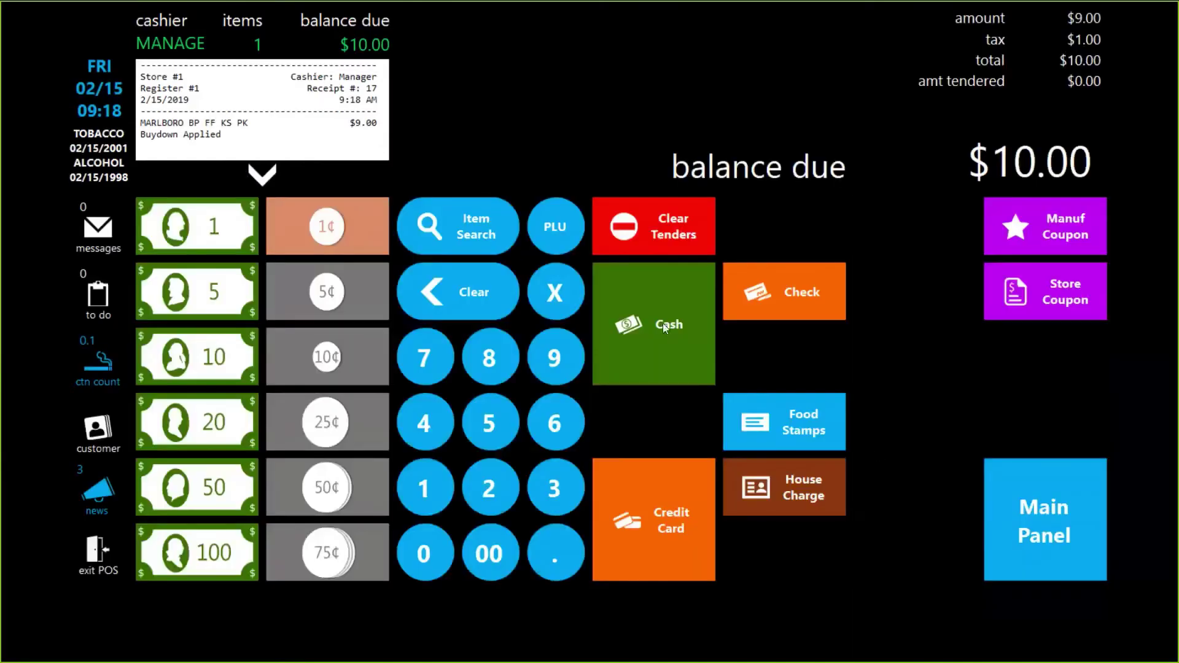
{"action": "left_click", "coordinate": [664, 328]}
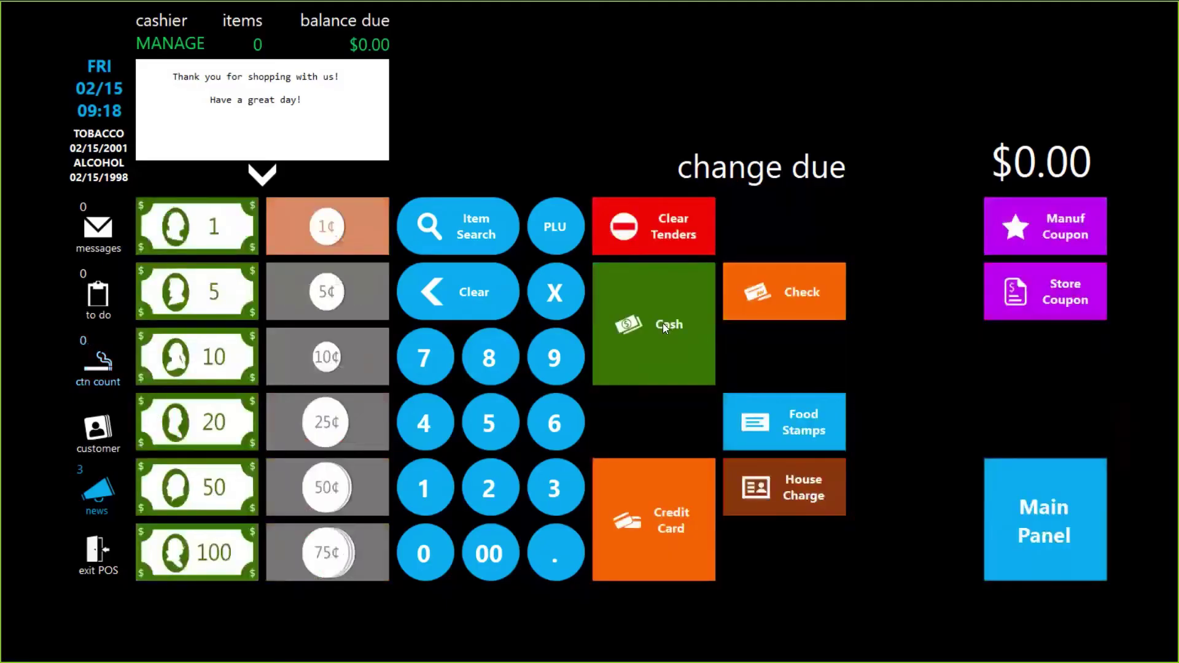
{"action": "left_click", "coordinate": [101, 558]}
{"action": "left_click", "coordinate": [104, 559]}
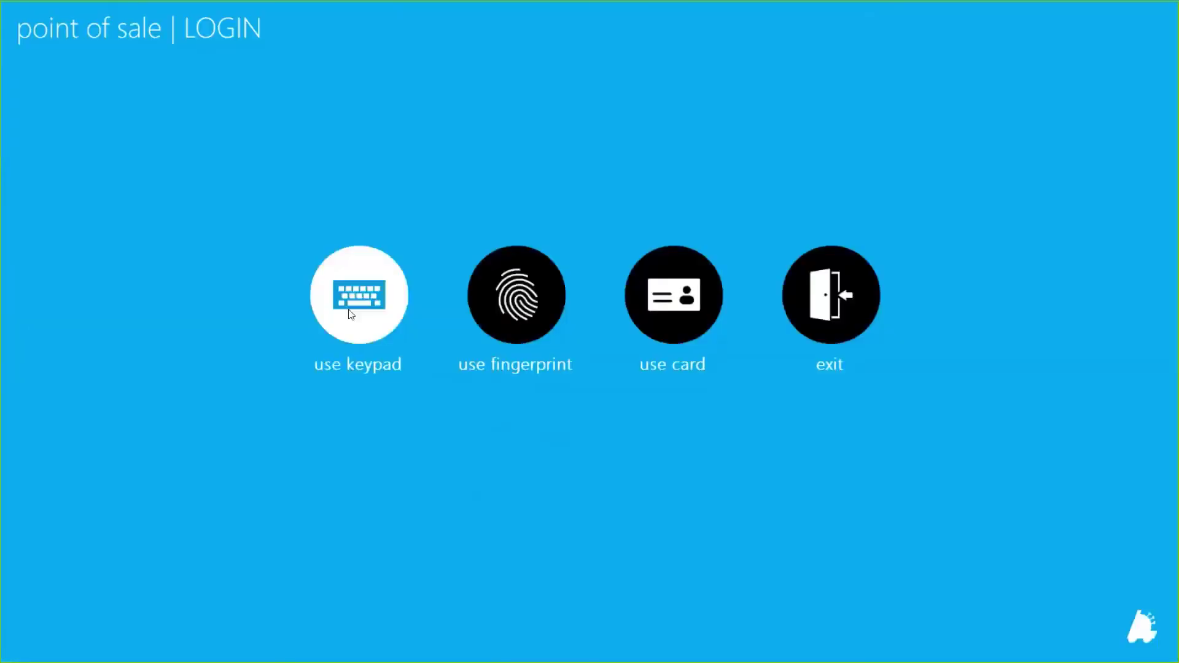
Log in as the cashier and add the Marlboro pack with birthdate 01/01/1912
{"action": "left_click", "coordinate": [349, 309]}
{"action": "key", "text": "Return"}
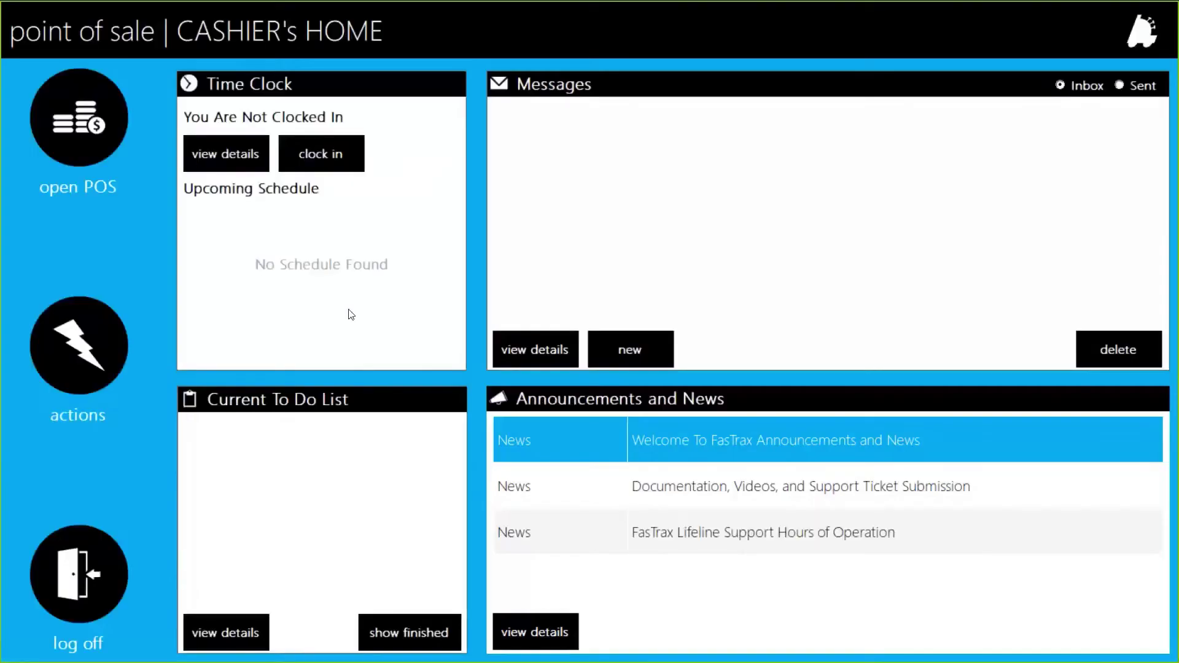
{"action": "left_click", "coordinate": [72, 117]}
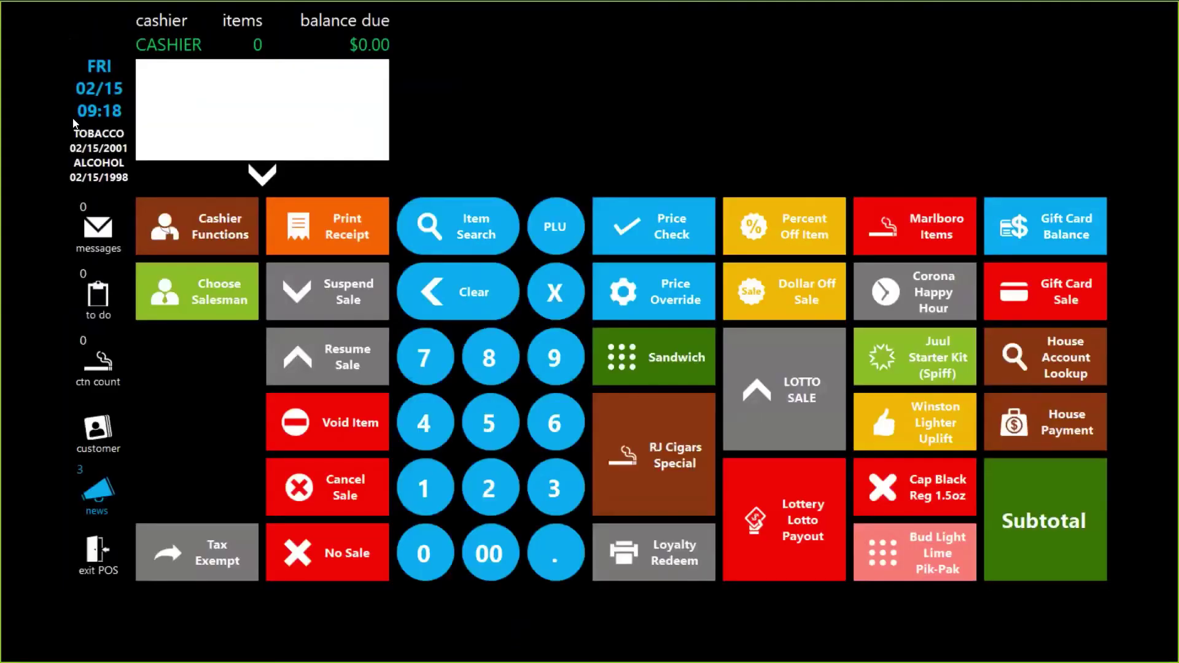
{"action": "left_click", "coordinate": [939, 216]}
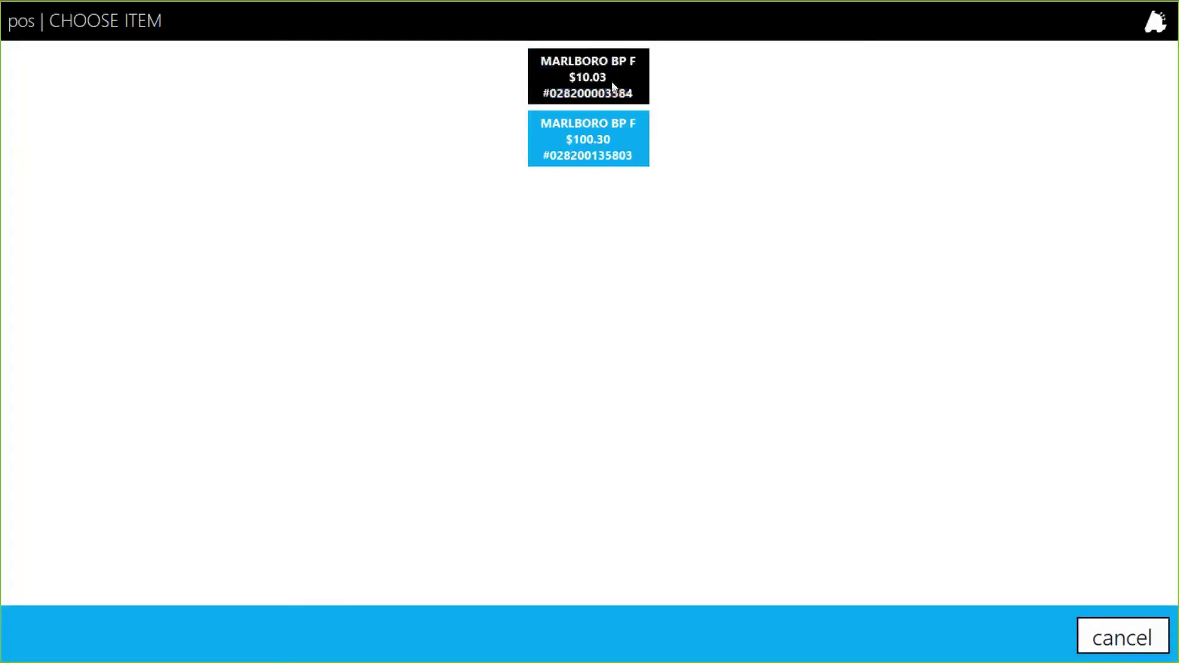
{"action": "left_click", "coordinate": [613, 86]}
{"action": "left_click", "coordinate": [300, 315]}
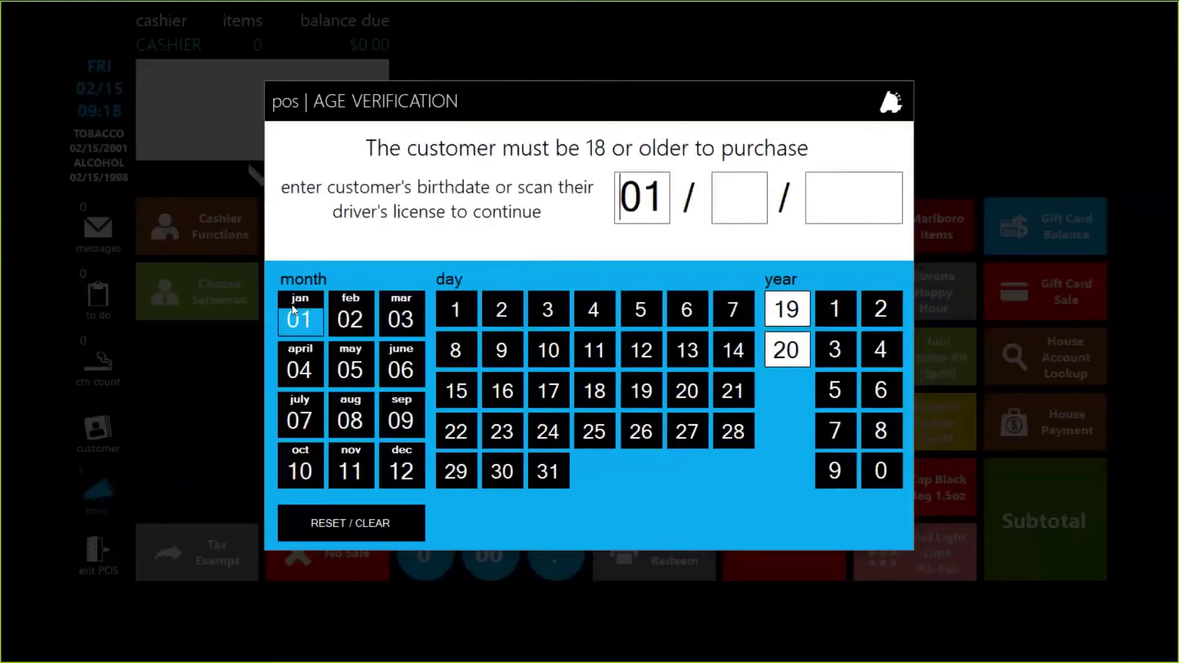
{"action": "left_click", "coordinate": [458, 309]}
{"action": "left_click", "coordinate": [787, 309]}
{"action": "left_click", "coordinate": [835, 309]}
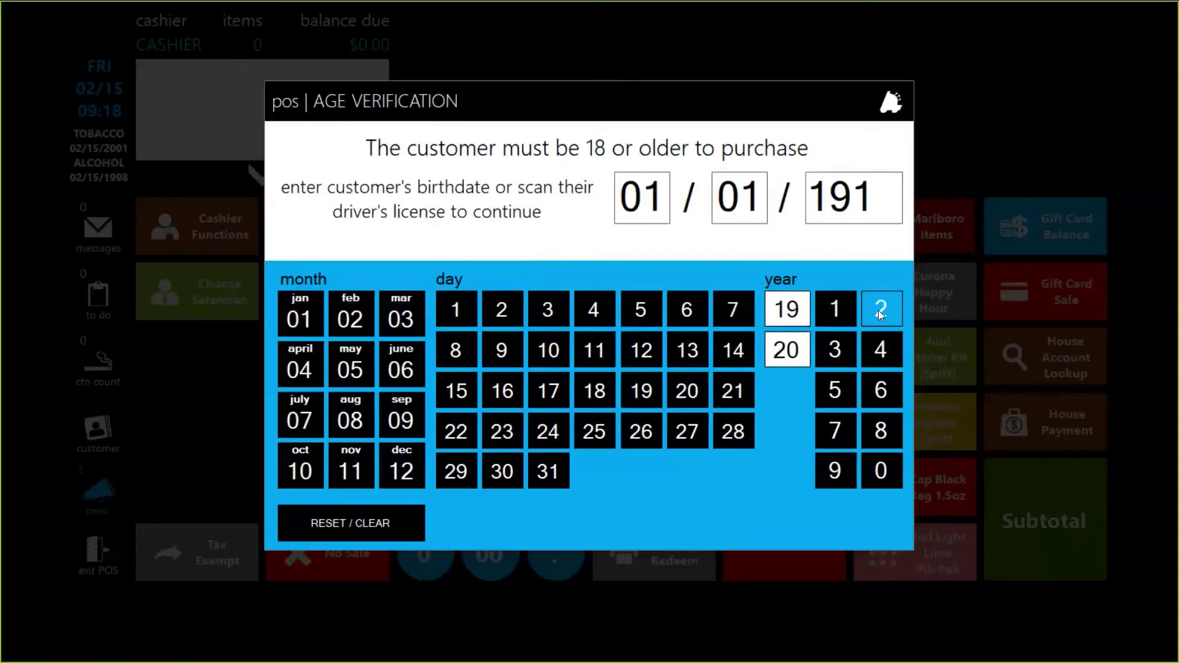
{"action": "left_click", "coordinate": [881, 309]}
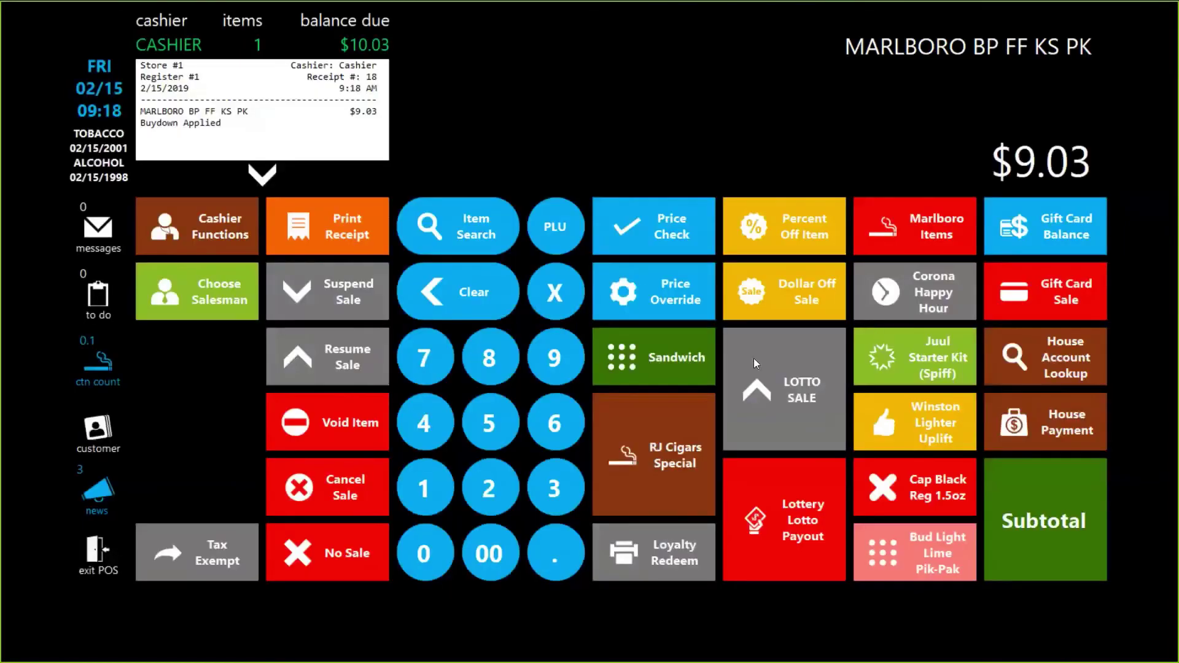
Attempt Price Override, dismiss the manager login prompt, and cancel the sale
{"action": "left_click", "coordinate": [675, 287]}
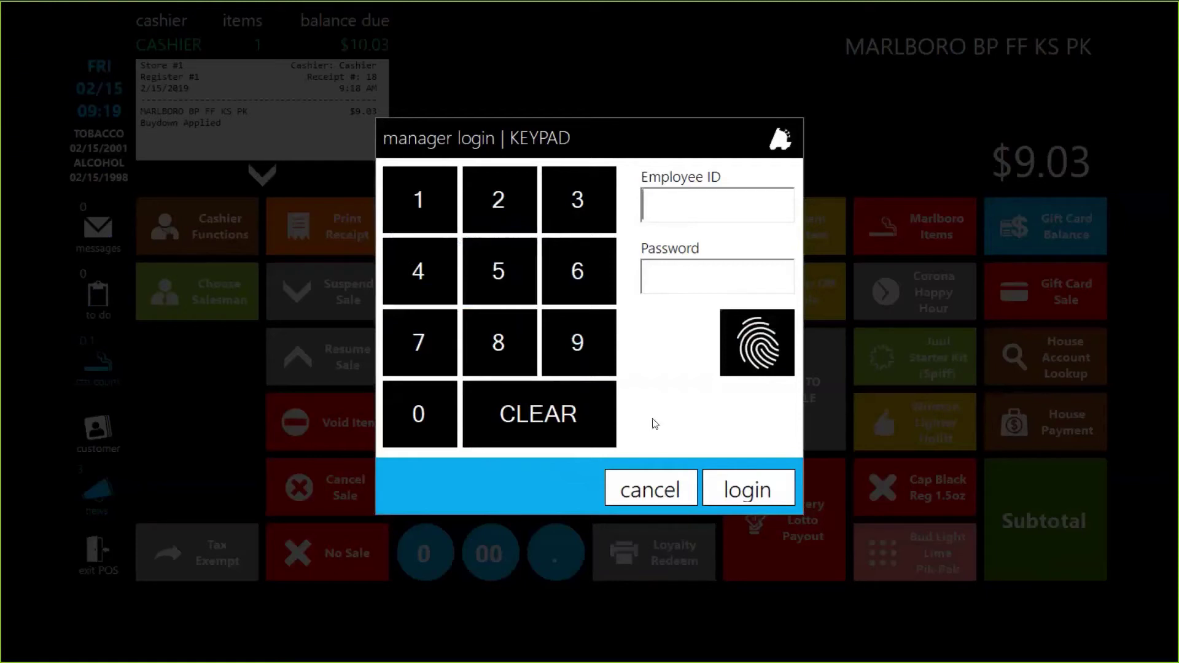
{"action": "left_click", "coordinate": [654, 476]}
{"action": "left_click", "coordinate": [322, 477]}
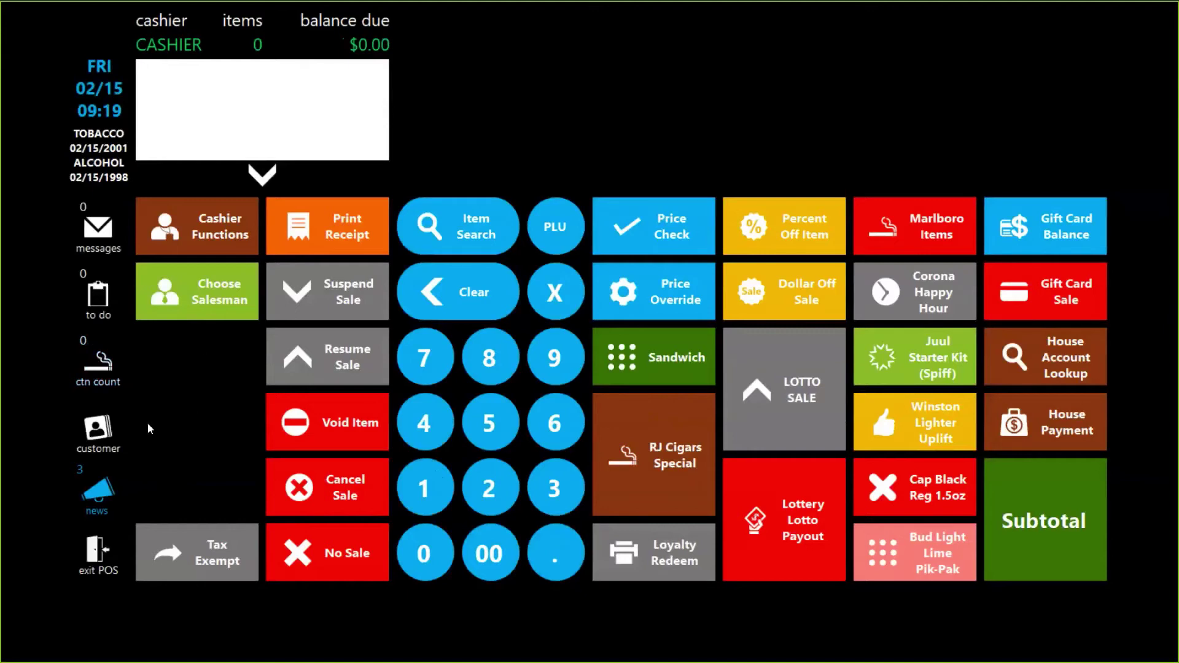
Log the cashier off and sign in with the manager's ID and password
{"action": "left_click", "coordinate": [103, 556]}
{"action": "left_click", "coordinate": [66, 586]}
{"action": "left_click", "coordinate": [363, 326]}
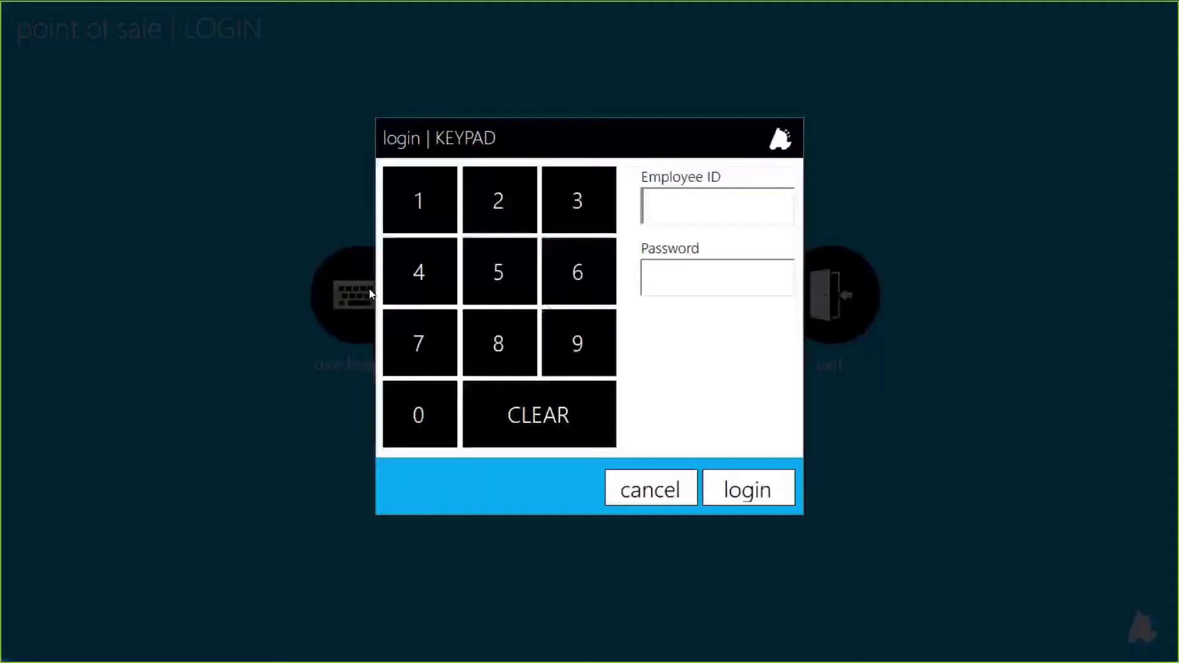
{"action": "type", "text": "*"}
{"action": "key", "text": "Tab"}
{"action": "type", "text": "*"}
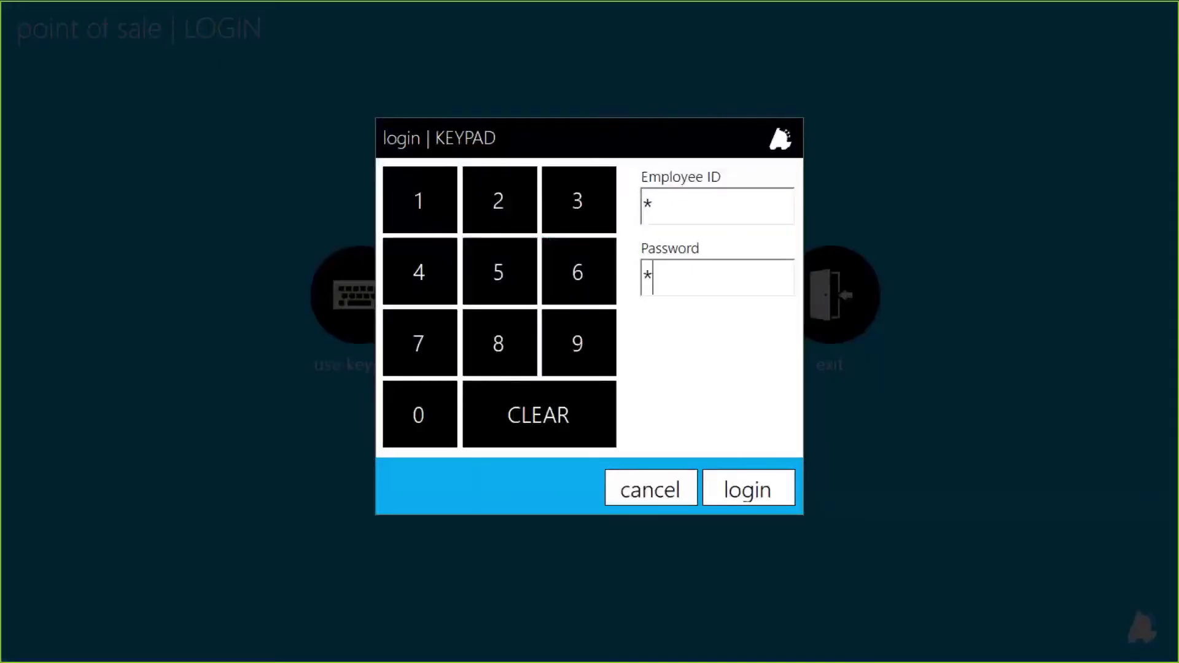
{"action": "key", "text": "Return"}
In the POS Button Editor, open the Main Panel and show the Item Return button's details
{"action": "left_click", "coordinate": [119, 106]}
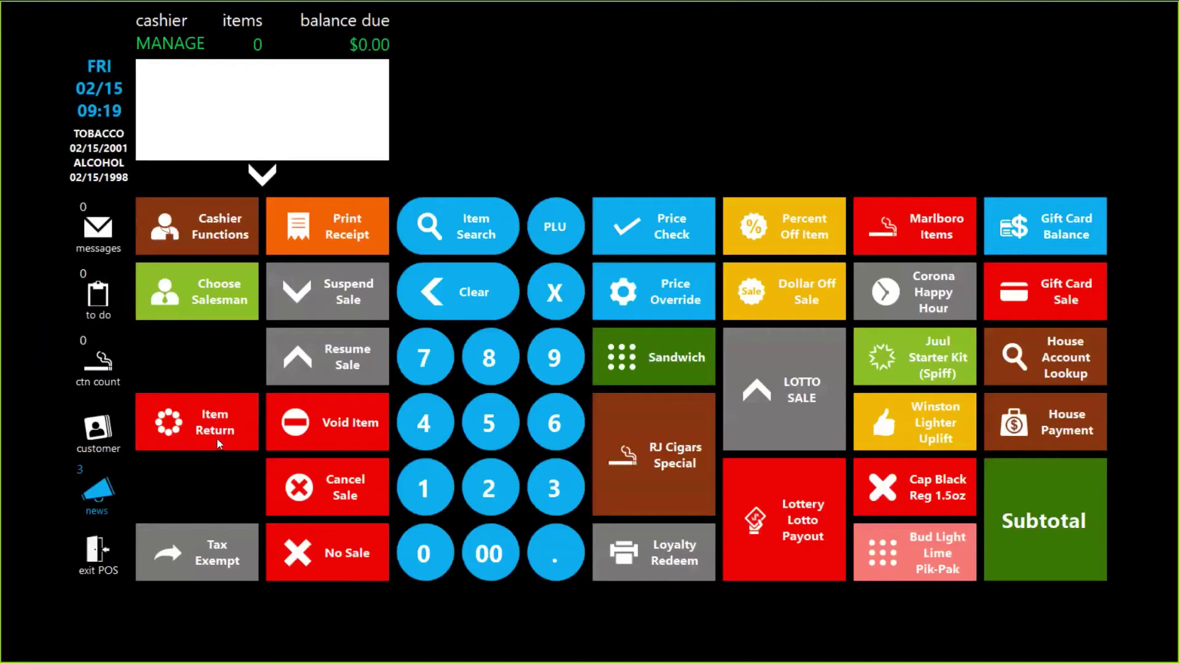
{"action": "left_click", "coordinate": [116, 563]}
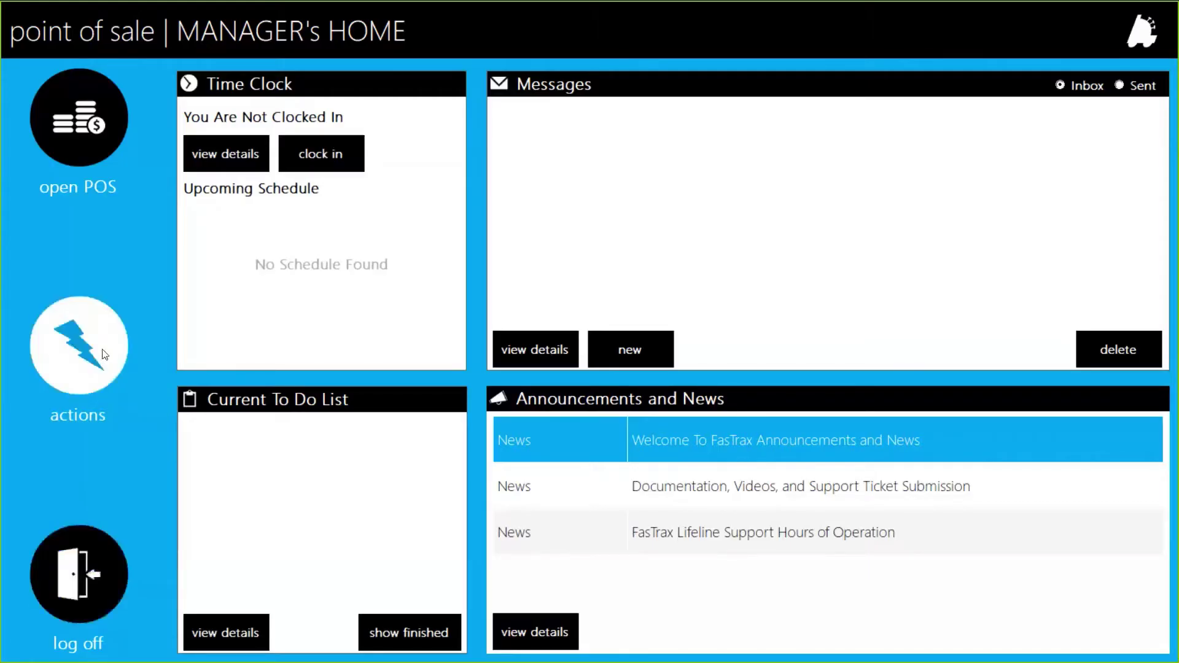
{"action": "left_click", "coordinate": [104, 355]}
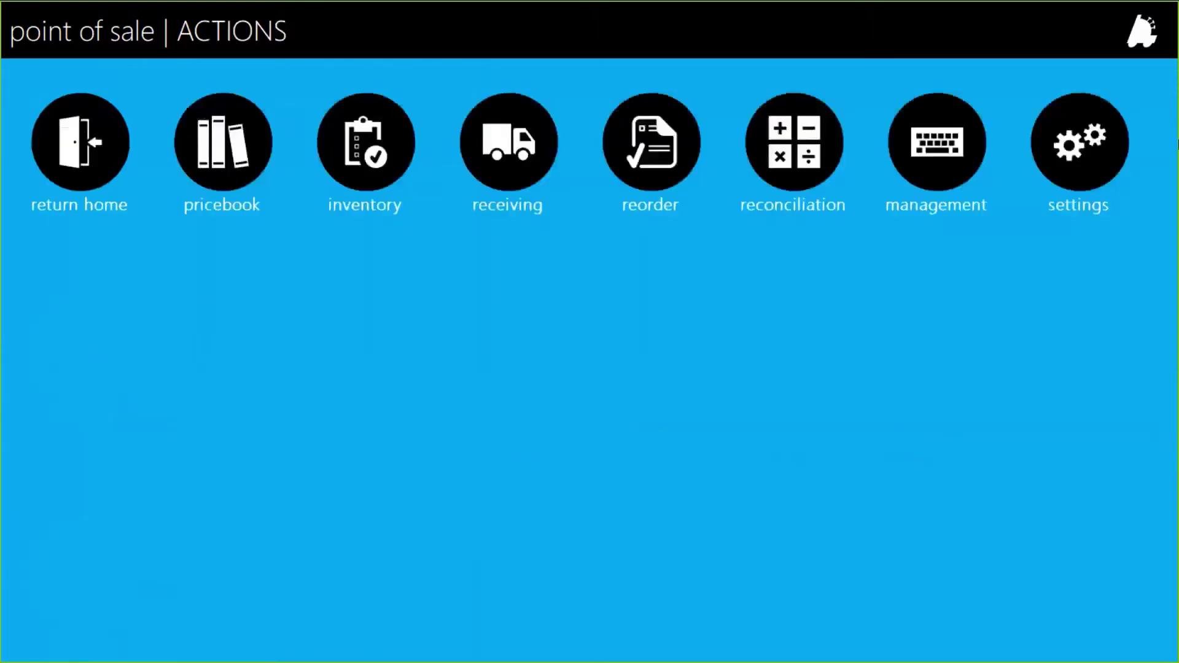
{"action": "left_click", "coordinate": [1092, 141]}
{"action": "left_click", "coordinate": [446, 301]}
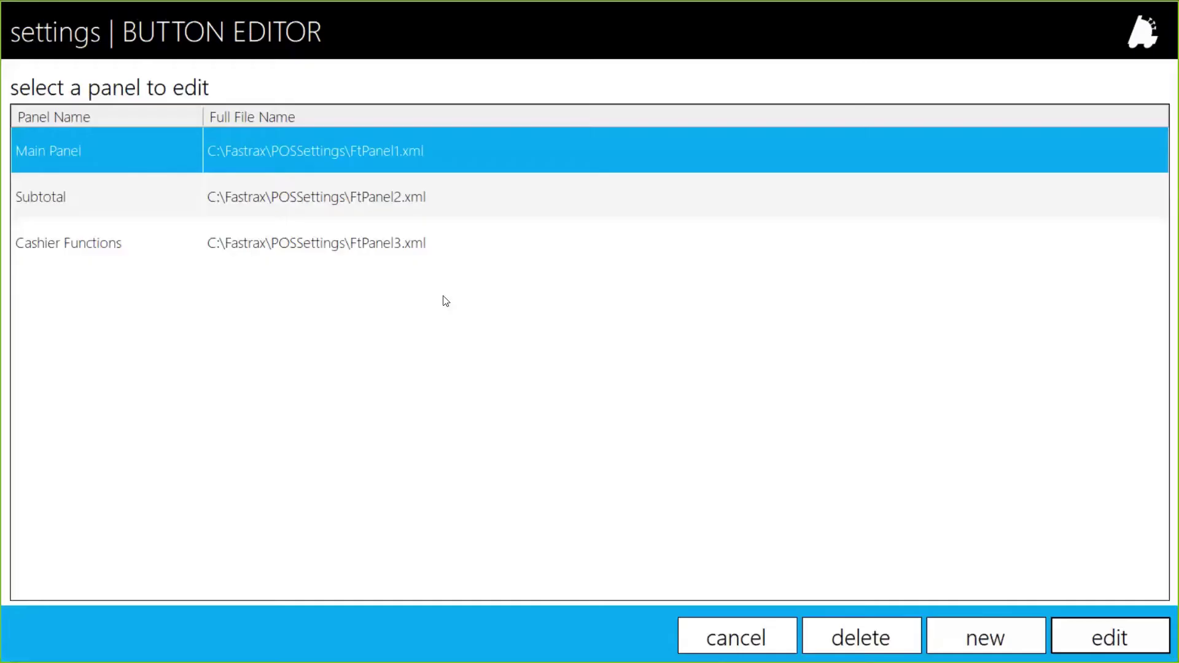
{"action": "double_click", "coordinate": [147, 147]}
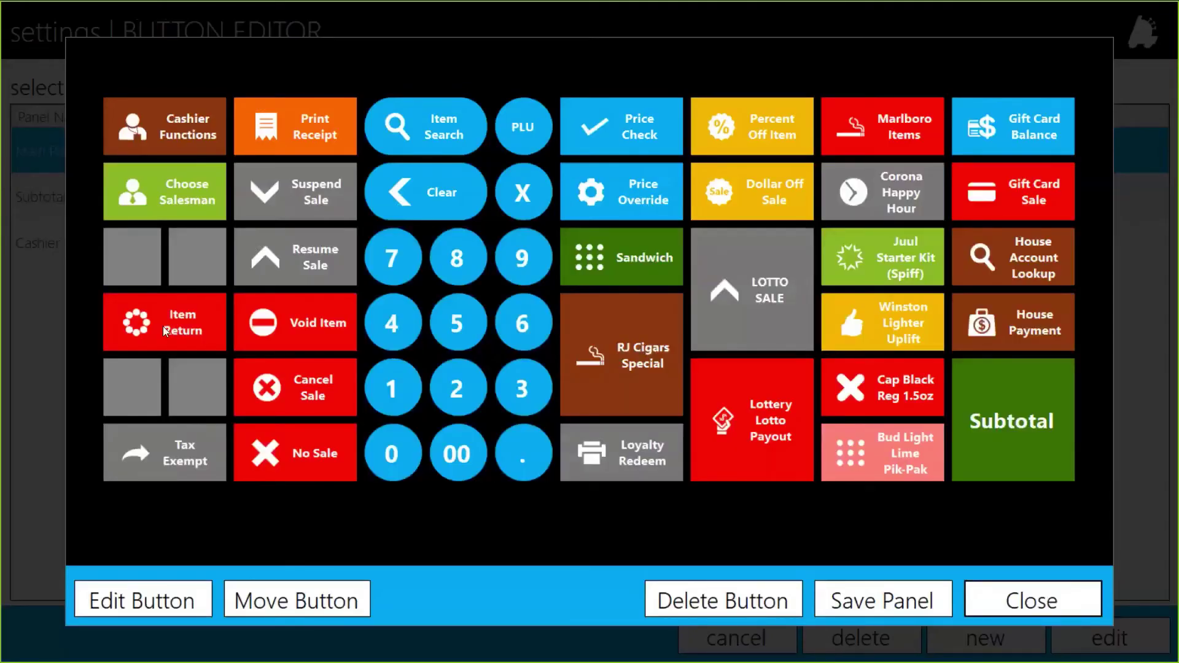
{"action": "left_click", "coordinate": [163, 326]}
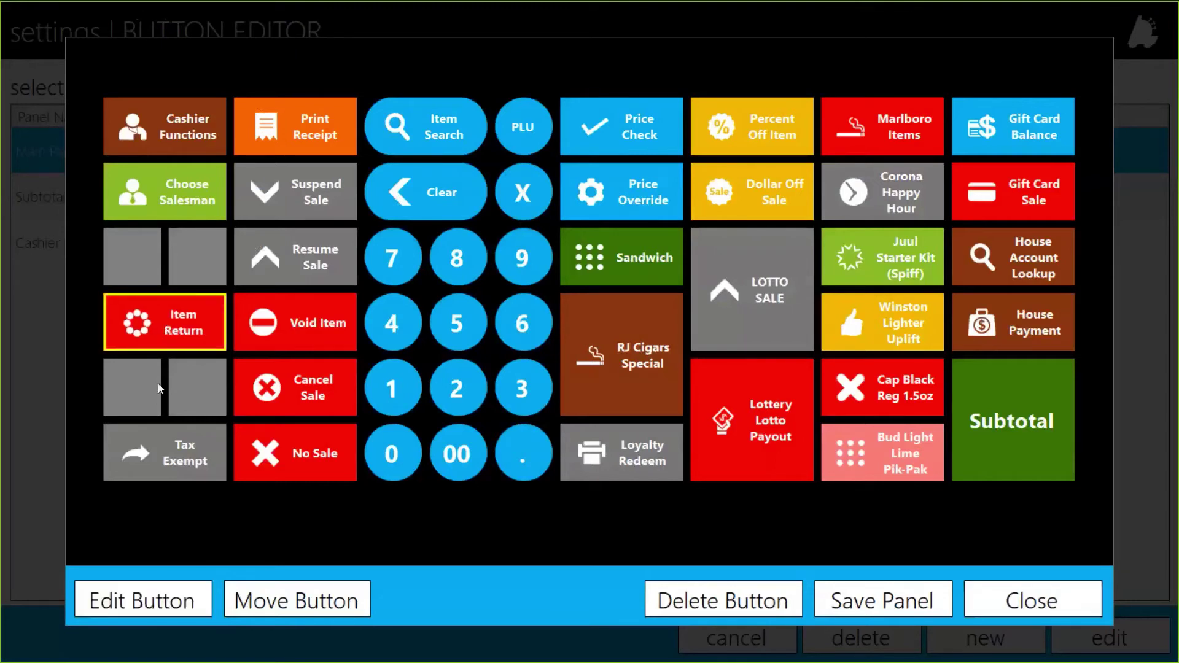
{"action": "left_click", "coordinate": [147, 603]}
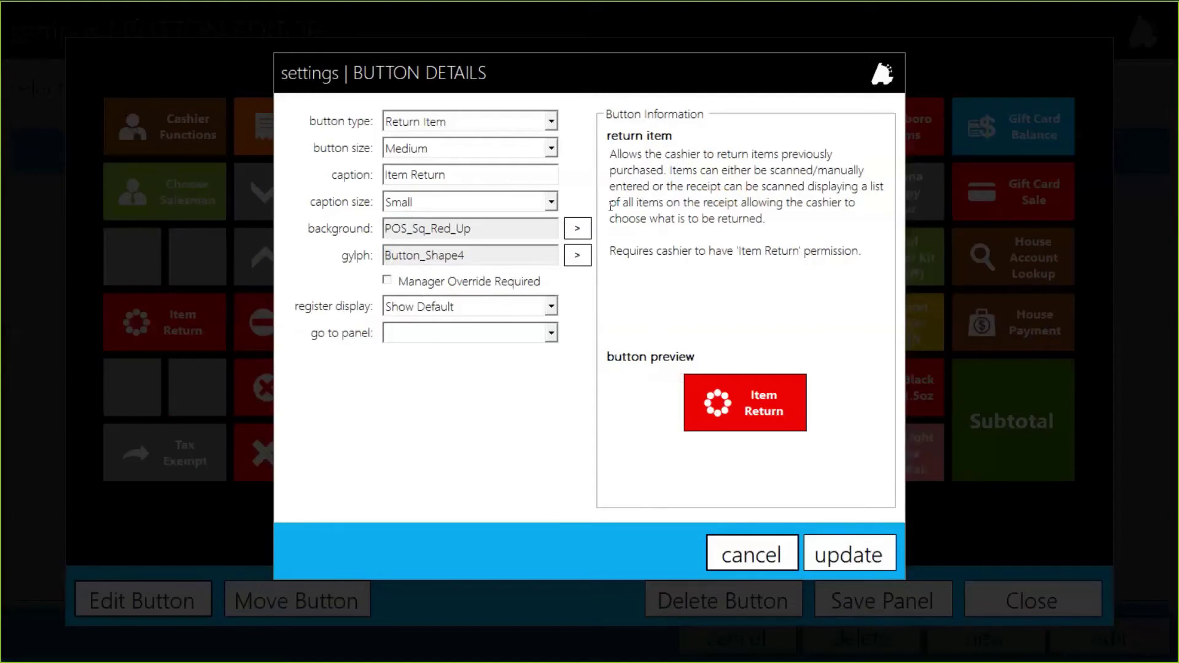
Cancel the button details and compare the Cashier's and Manager's Cashier Info permissions in FasTrax Director
{"action": "left_click", "coordinate": [755, 542]}
{"action": "key", "text": "alt+Tab"}
{"action": "key", "text": "alt+Tab"}
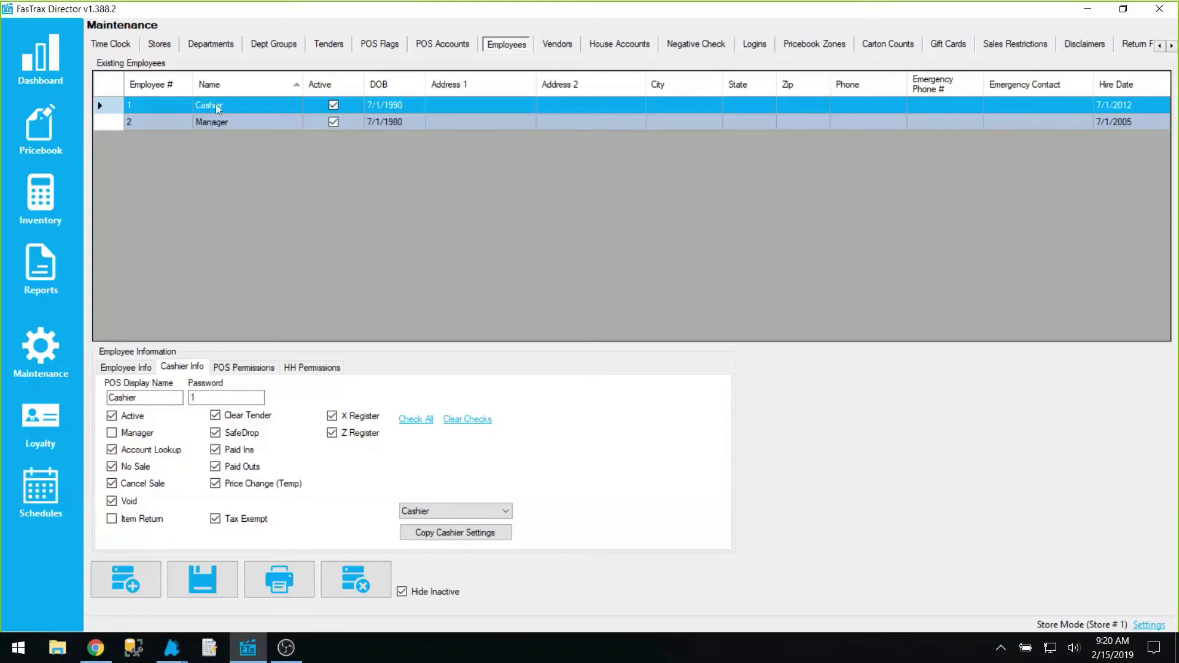
{"action": "left_click", "coordinate": [216, 108]}
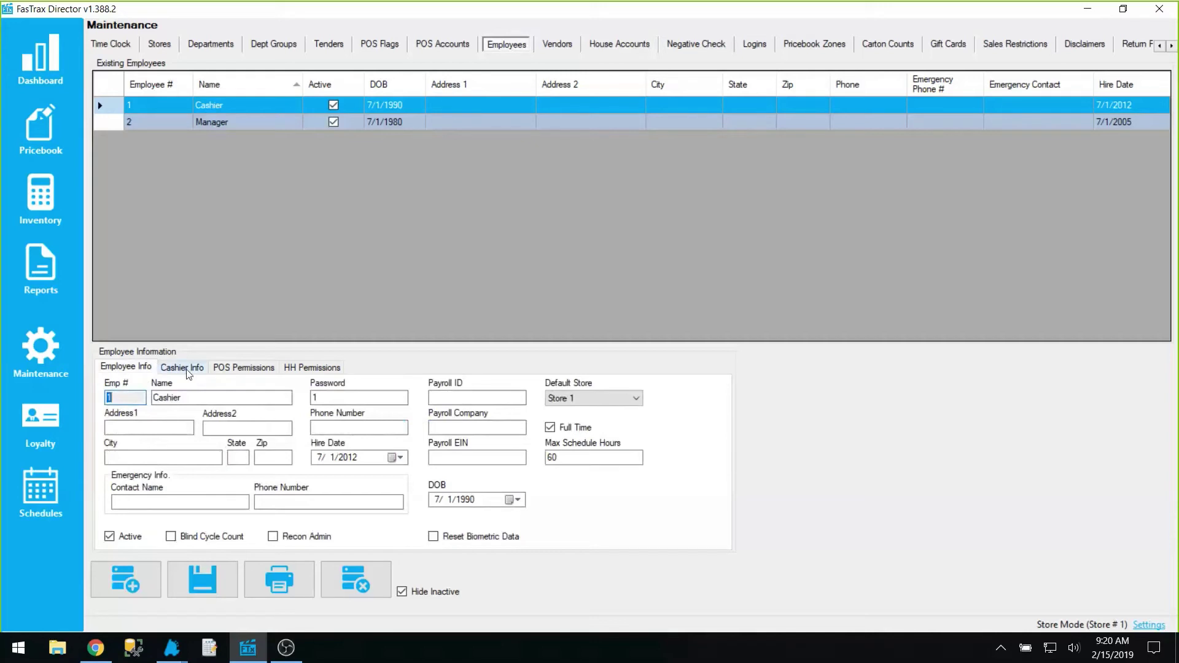
{"action": "left_click", "coordinate": [187, 370]}
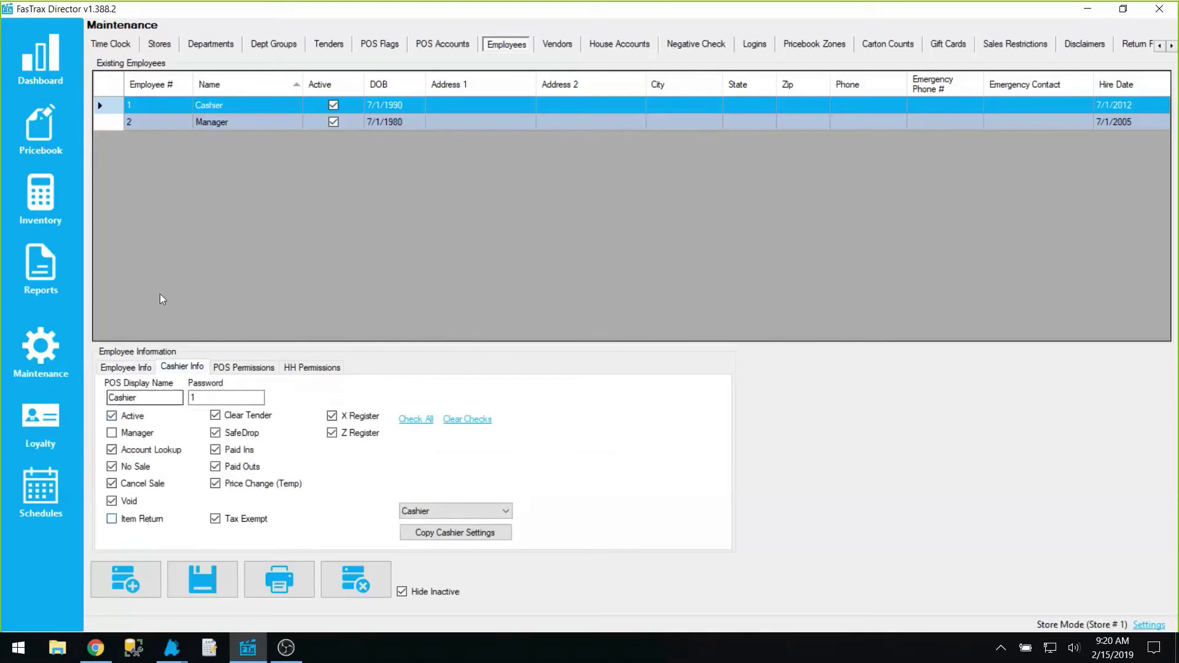
{"action": "left_click", "coordinate": [224, 124]}
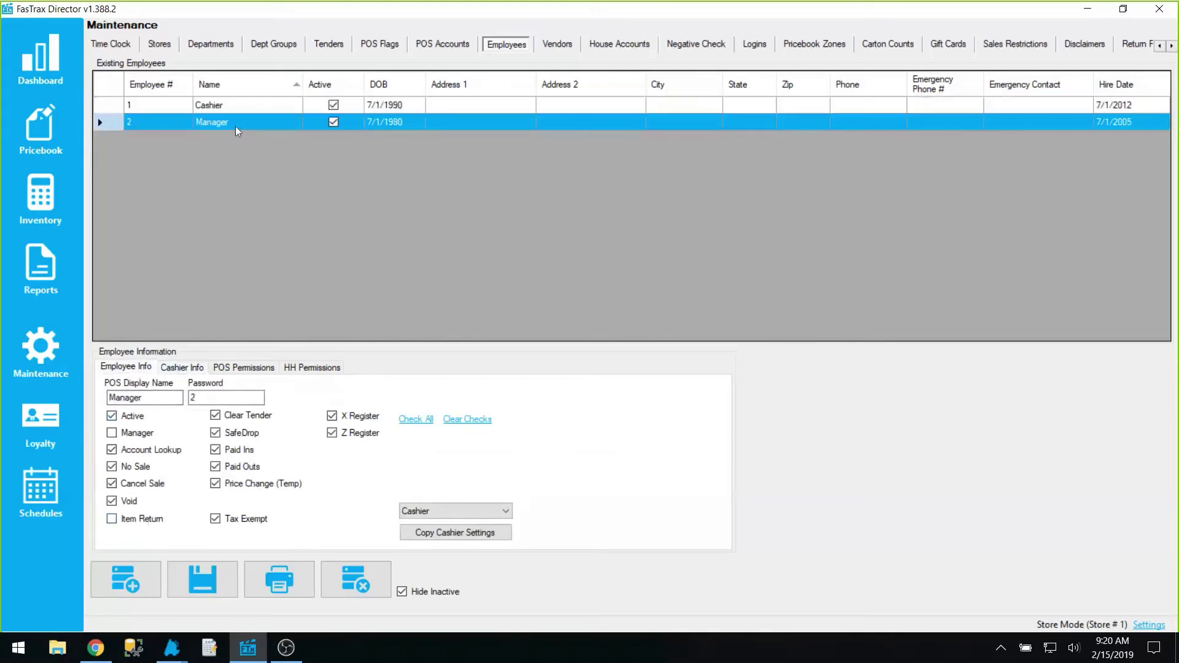
{"action": "left_click", "coordinate": [187, 369]}
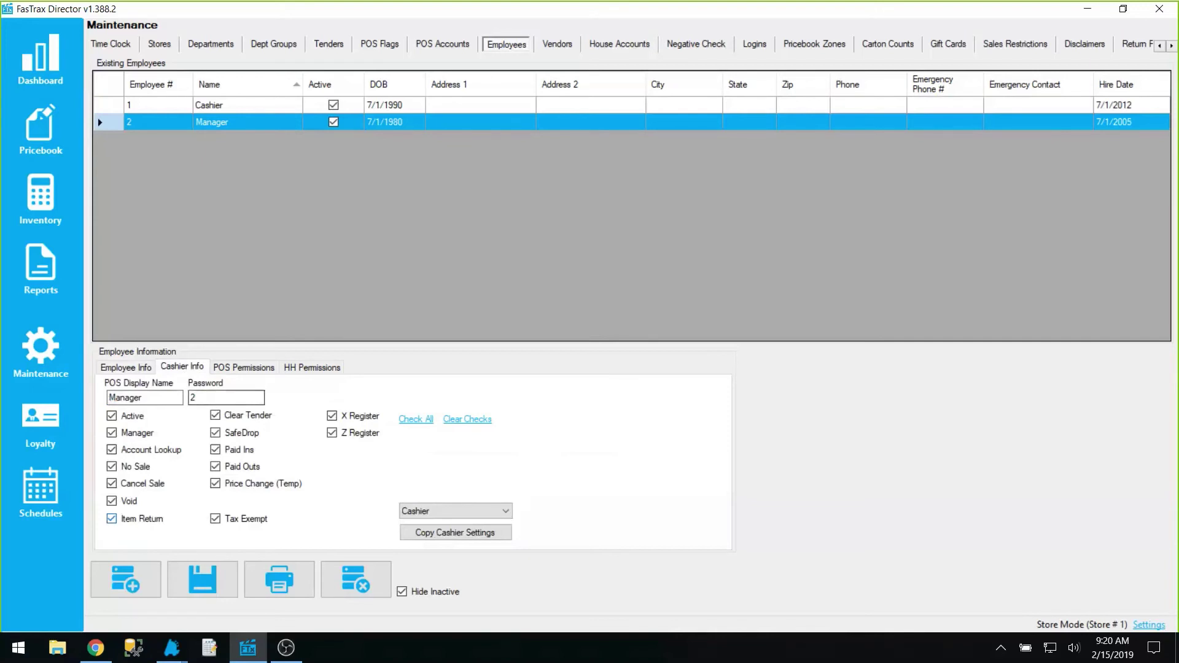
Switch from FasTrax Director back to the POS Button Editor showing the Main Panel layout
{"action": "key", "text": "alt+Tab"}
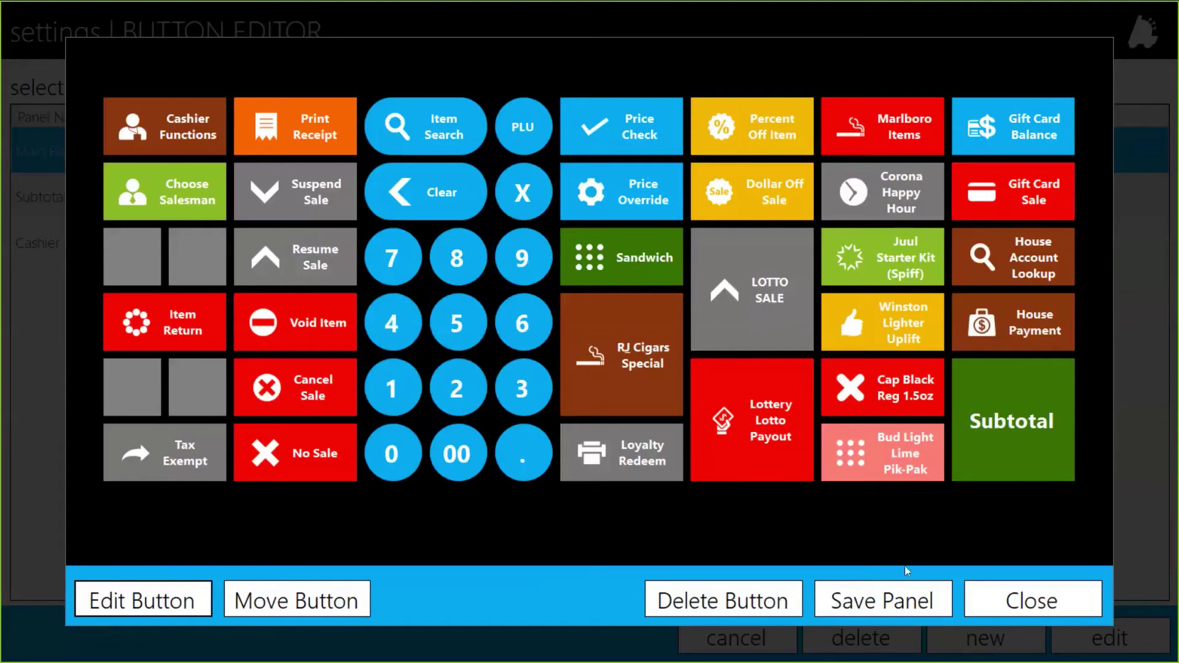
Save the Main Panel, then open Button Details for an empty cell on the Subtotal panel
{"action": "left_click", "coordinate": [903, 597]}
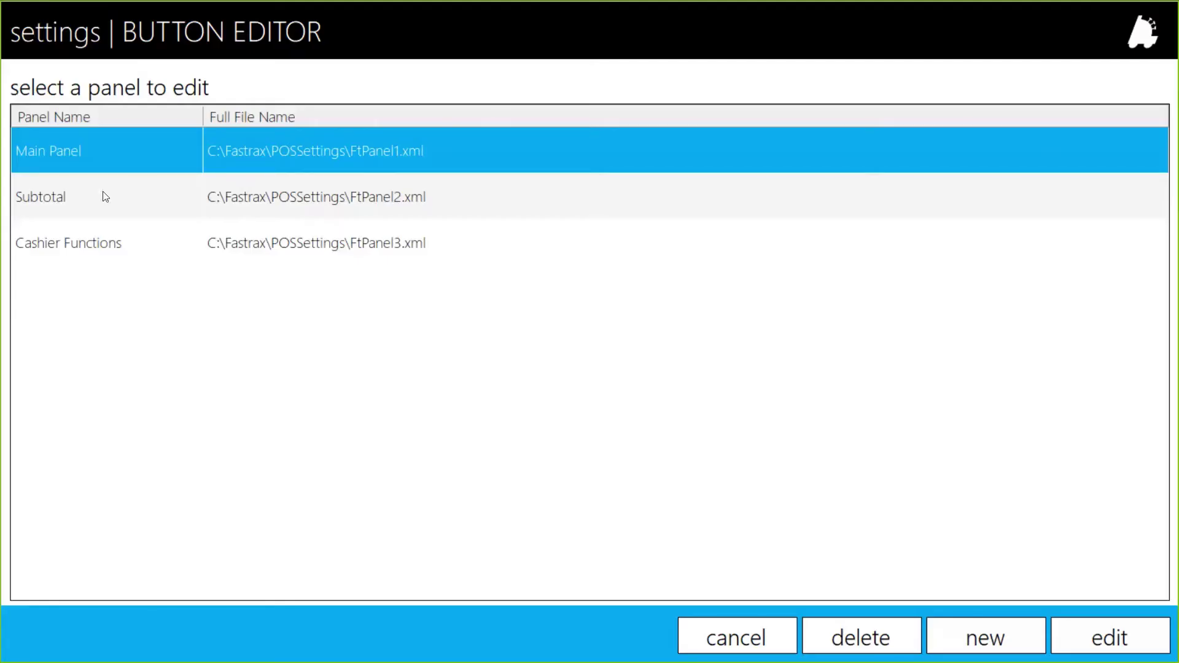
{"action": "double_click", "coordinate": [103, 193]}
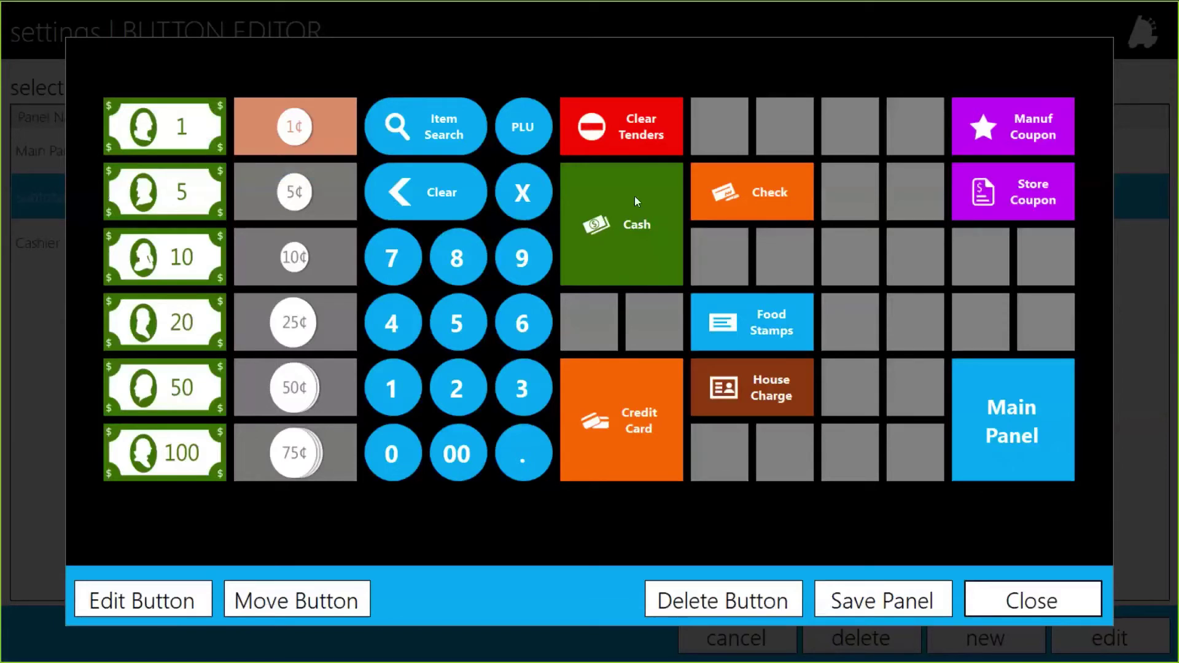
{"action": "left_click", "coordinate": [721, 259]}
{"action": "left_click", "coordinate": [164, 605]}
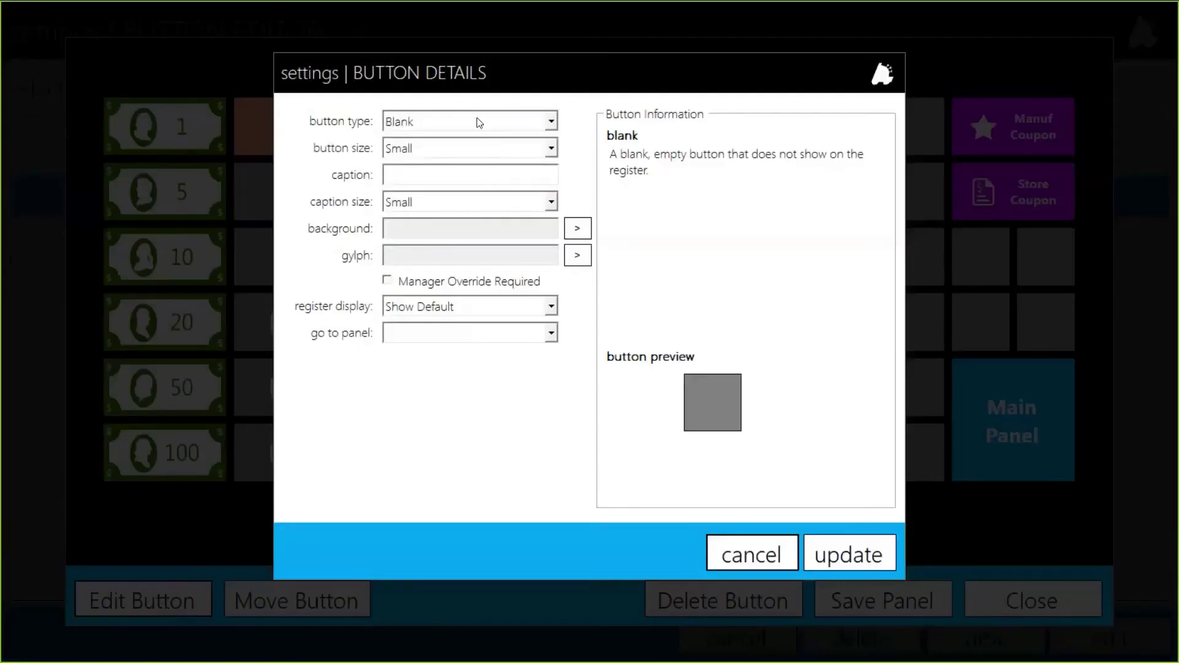
Set the empty button's type to Tender
{"action": "left_click", "coordinate": [480, 123]}
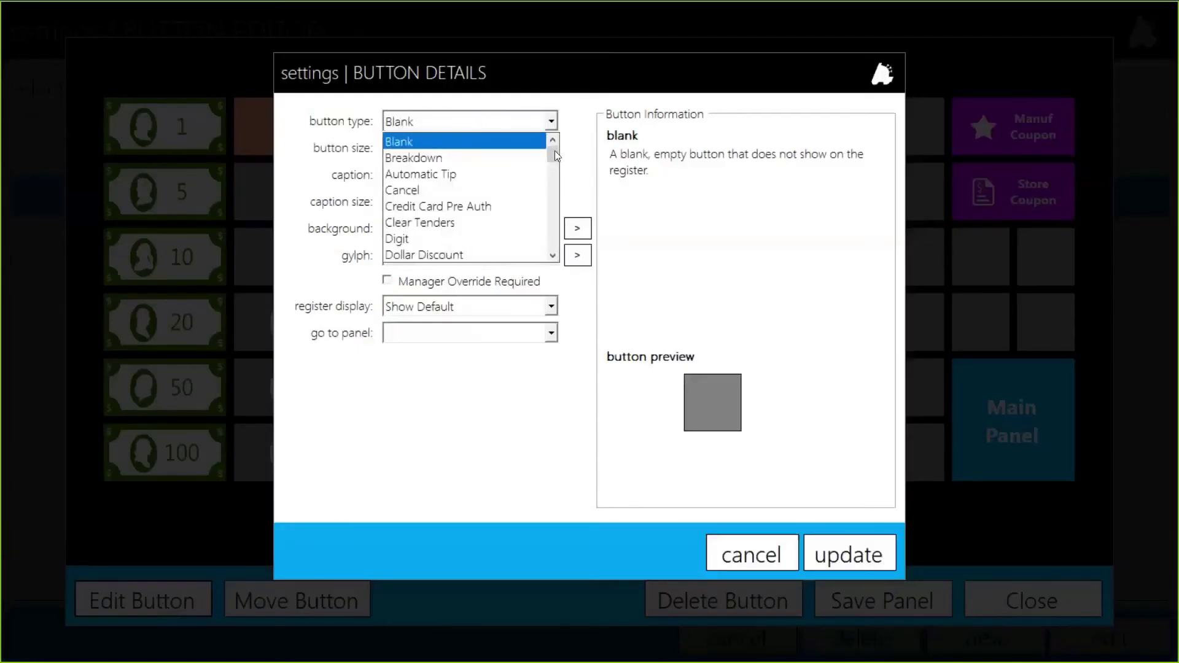
{"action": "left_click_drag", "start_coordinate": [555, 150], "coordinate": [554, 164]}
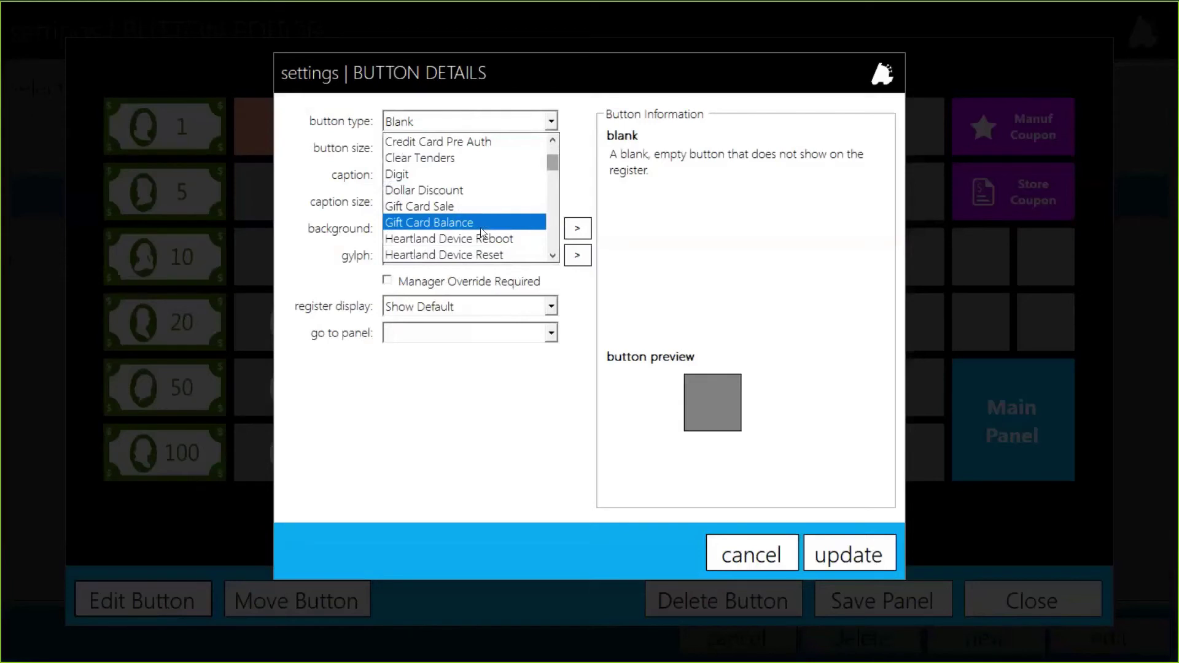
{"action": "left_click_drag", "start_coordinate": [553, 161], "coordinate": [555, 147]}
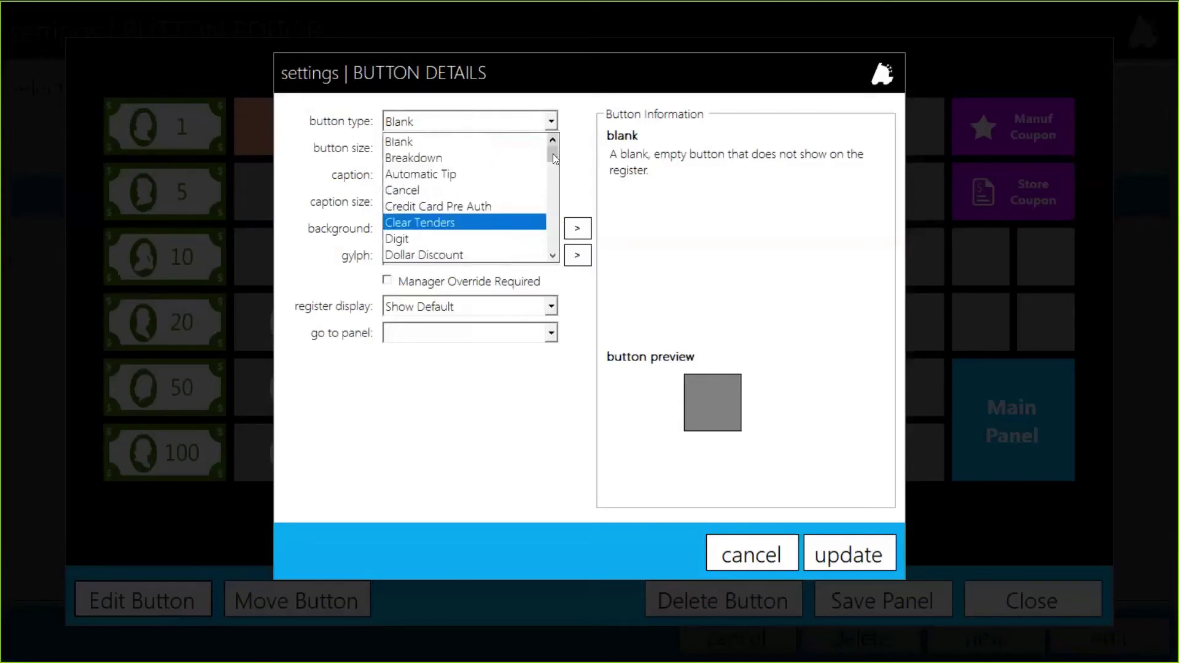
{"action": "left_click_drag", "start_coordinate": [555, 157], "coordinate": [560, 224]}
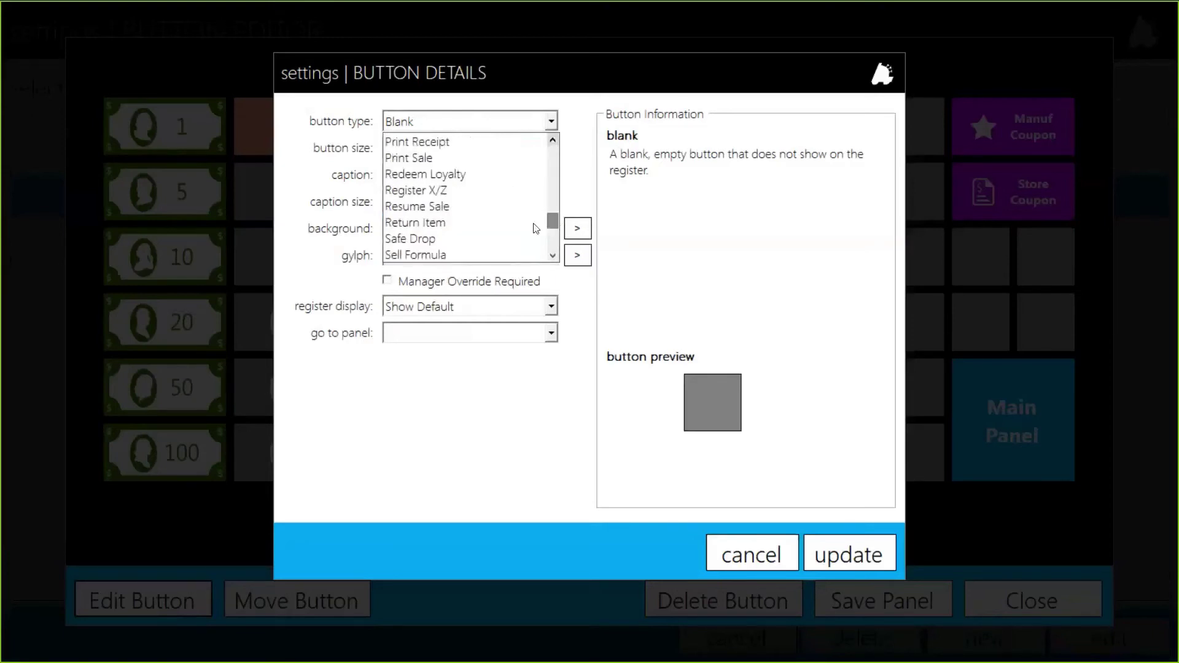
{"action": "scroll", "coordinate": [533, 228], "scroll_direction": "down", "scroll_amount": 3}
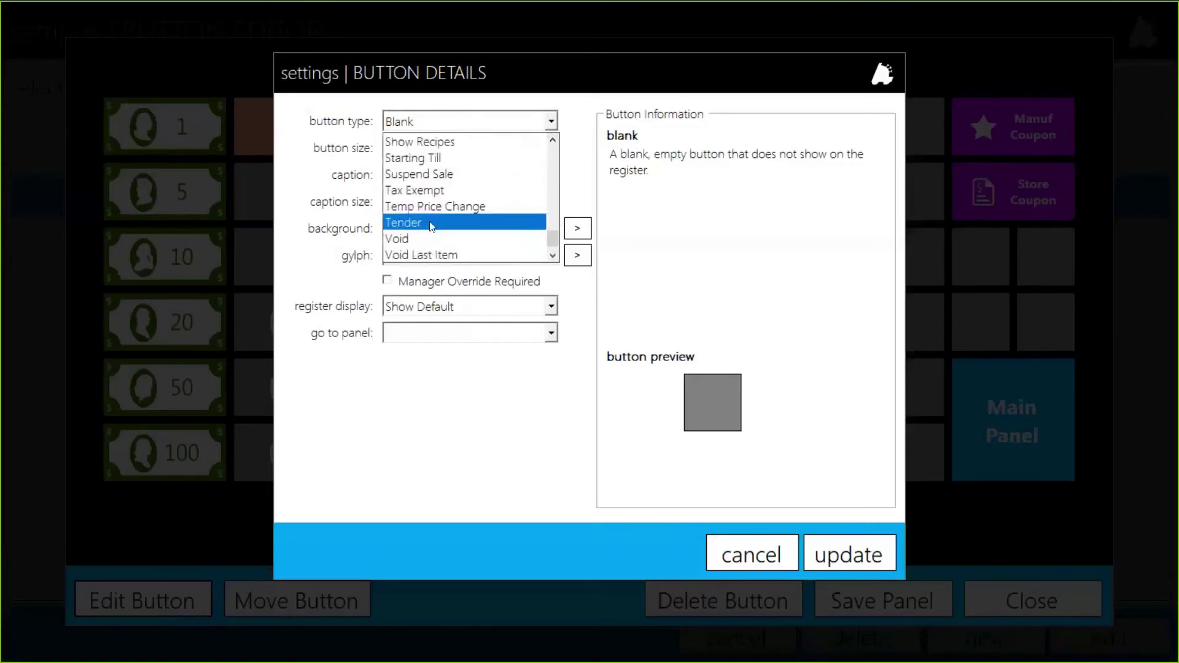
{"action": "left_click", "coordinate": [452, 222]}
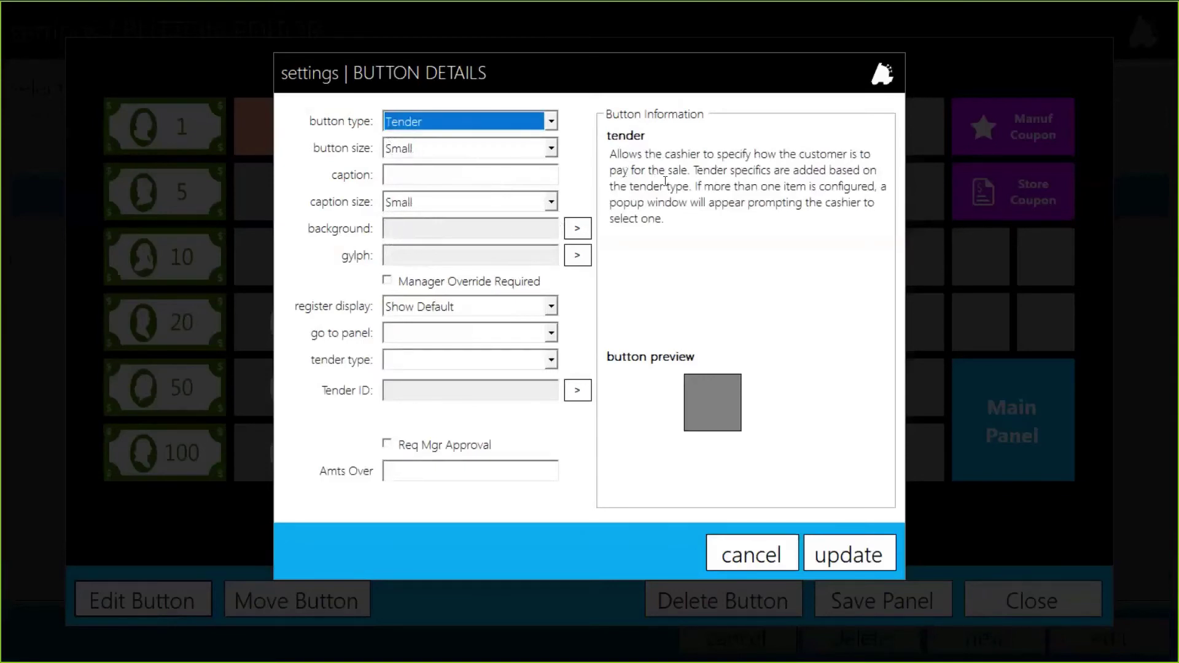
Make the button Medium size and caption it 'Gift Card Redeem'
{"action": "left_click", "coordinate": [418, 148]}
{"action": "left_click", "coordinate": [409, 179]}
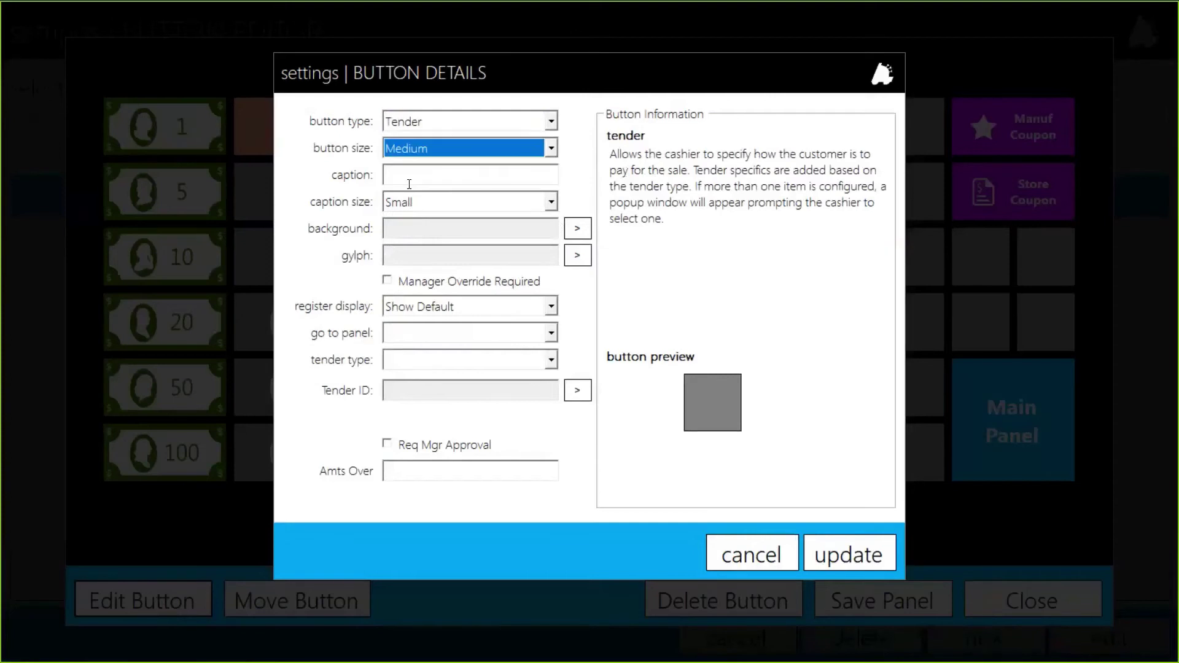
{"action": "left_click", "coordinate": [408, 181]}
{"action": "type", "text": "G"}
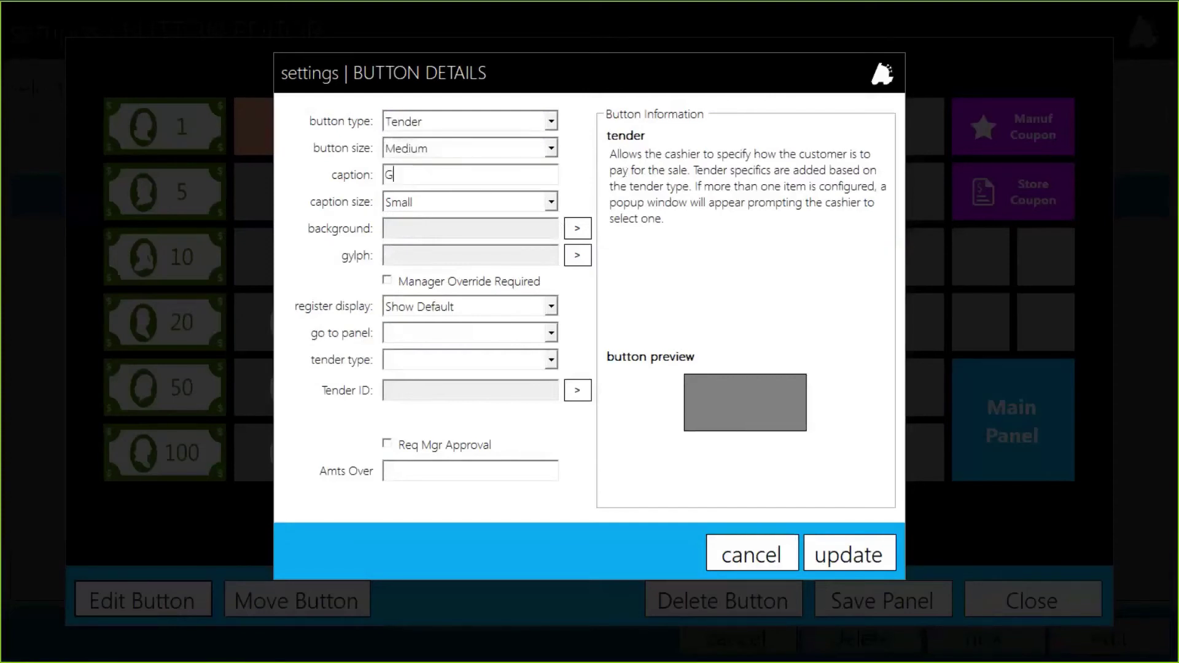
{"action": "type", "text": "ift Card Redeem"}
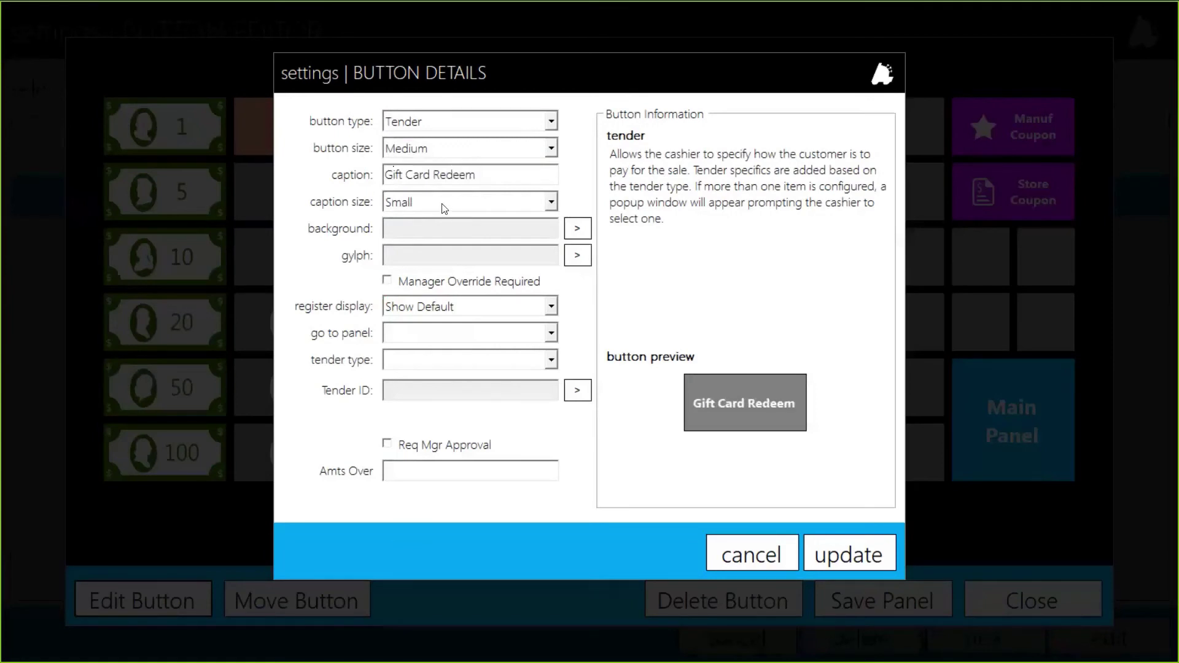
Give the Gift Card Redeem button the POS_Sq_Orange_Up orange square background
{"action": "left_click", "coordinate": [577, 232]}
{"action": "scroll", "coordinate": [814, 382], "scroll_direction": "down", "scroll_amount": 5}
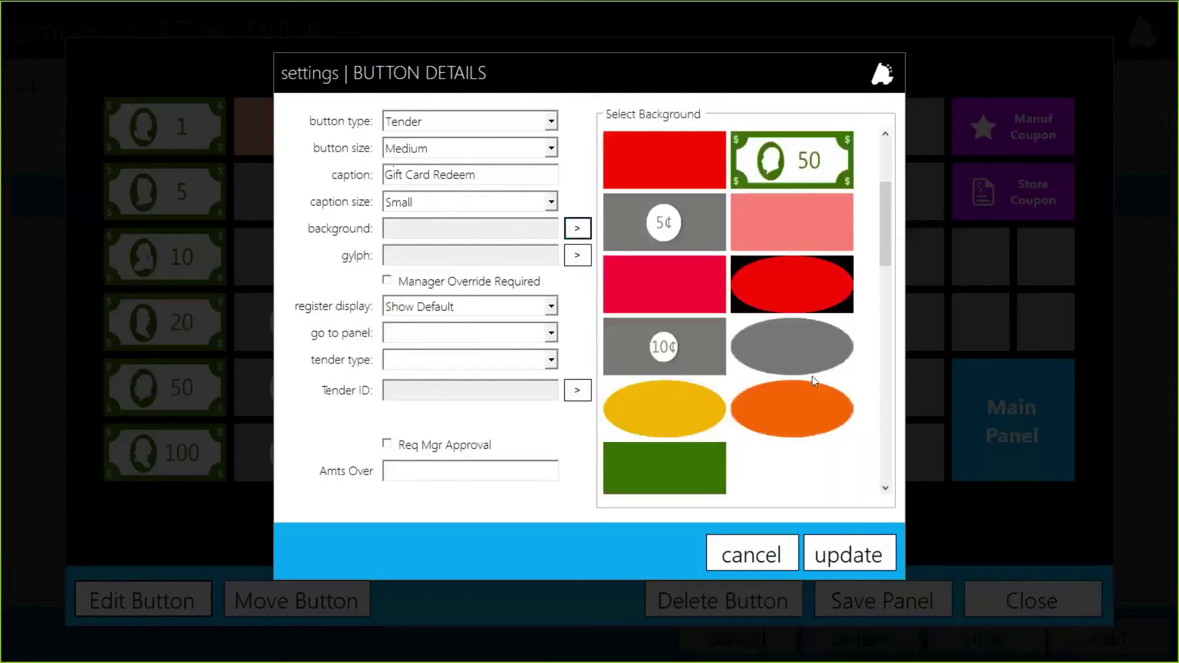
{"action": "scroll", "coordinate": [814, 381], "scroll_direction": "down", "scroll_amount": 6}
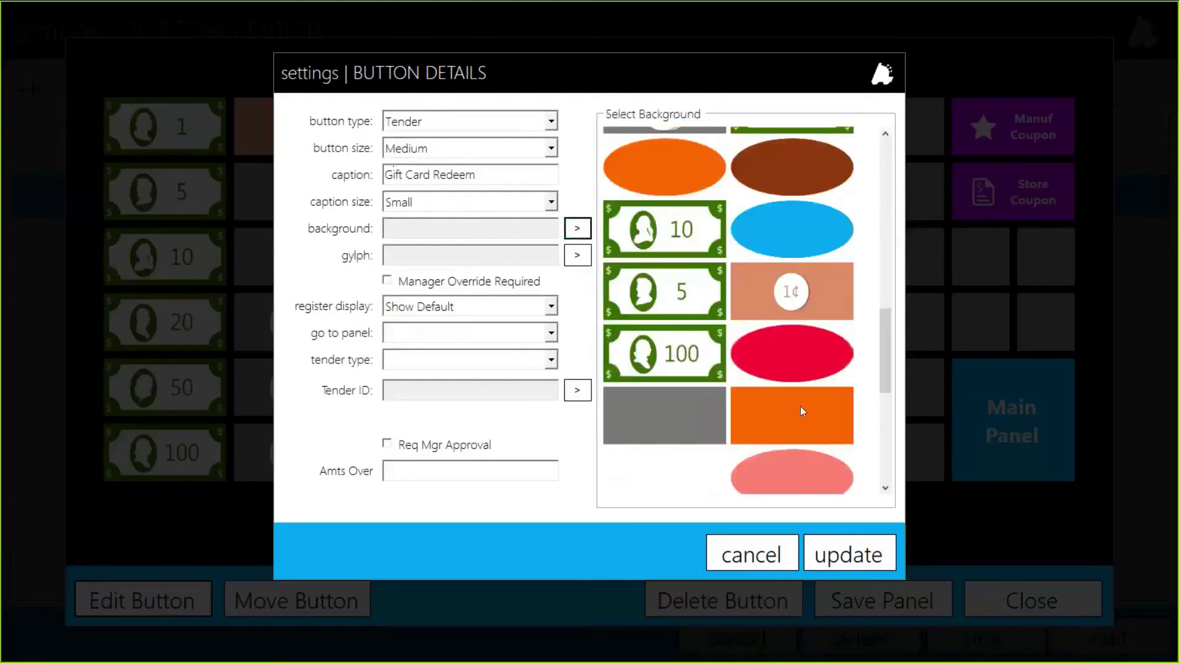
{"action": "left_click", "coordinate": [802, 409]}
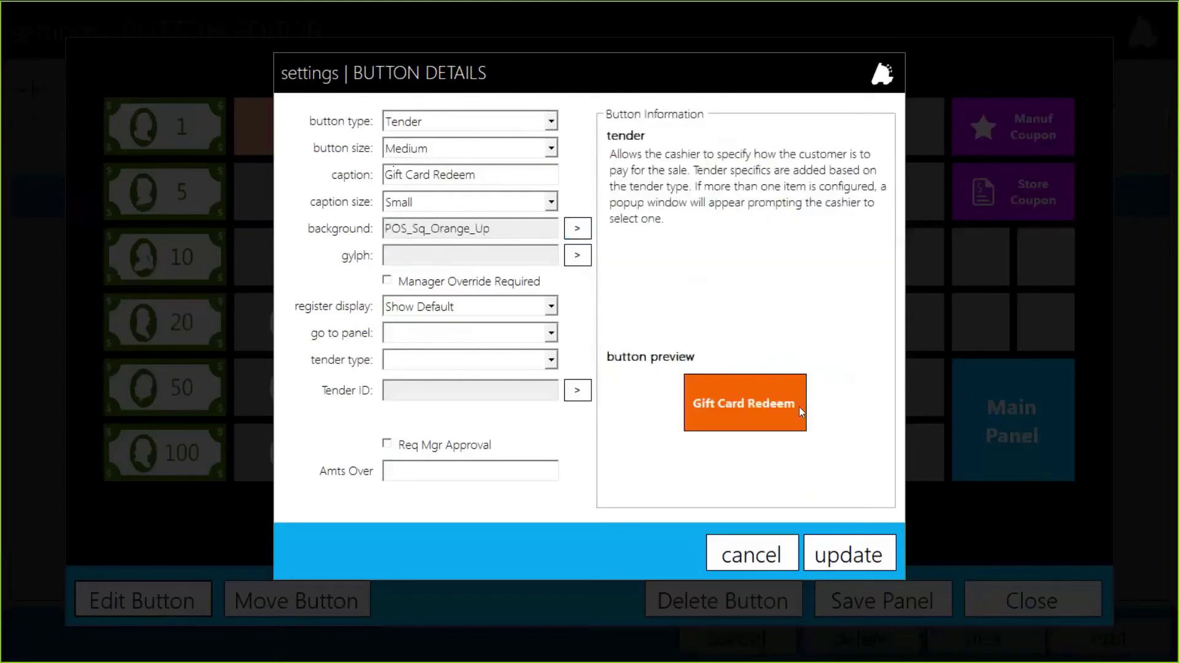
Put the credit-card image on the Gift Card Redeem button
{"action": "left_click", "coordinate": [570, 246]}
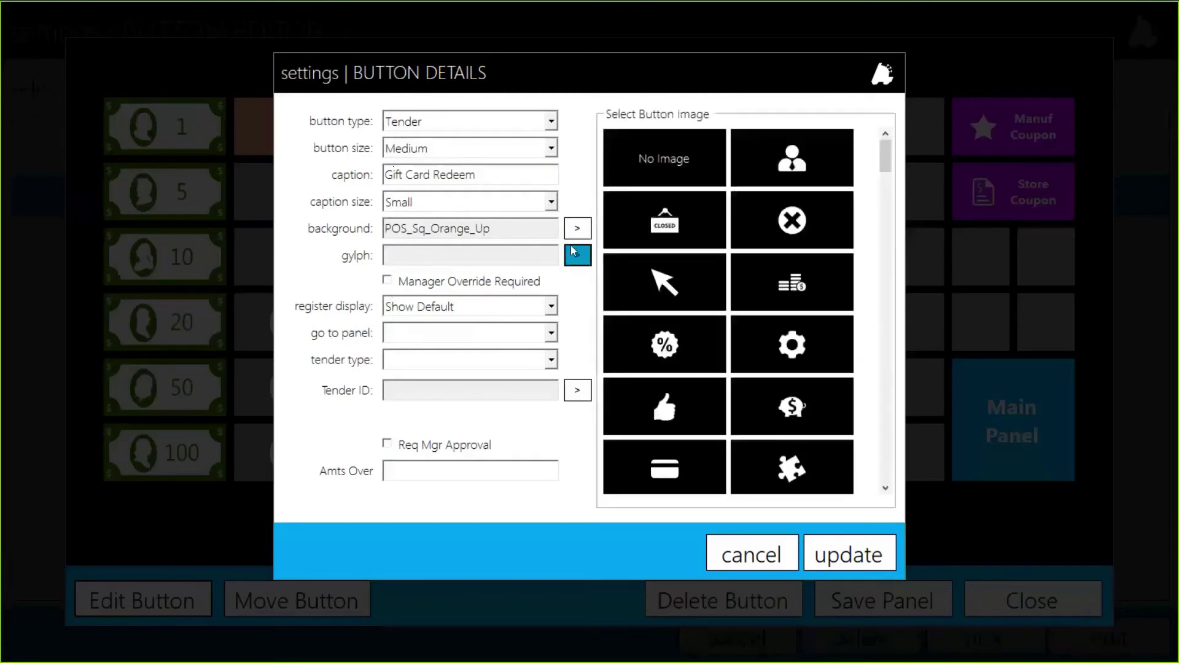
{"action": "scroll", "coordinate": [705, 406], "scroll_direction": "down", "scroll_amount": 3}
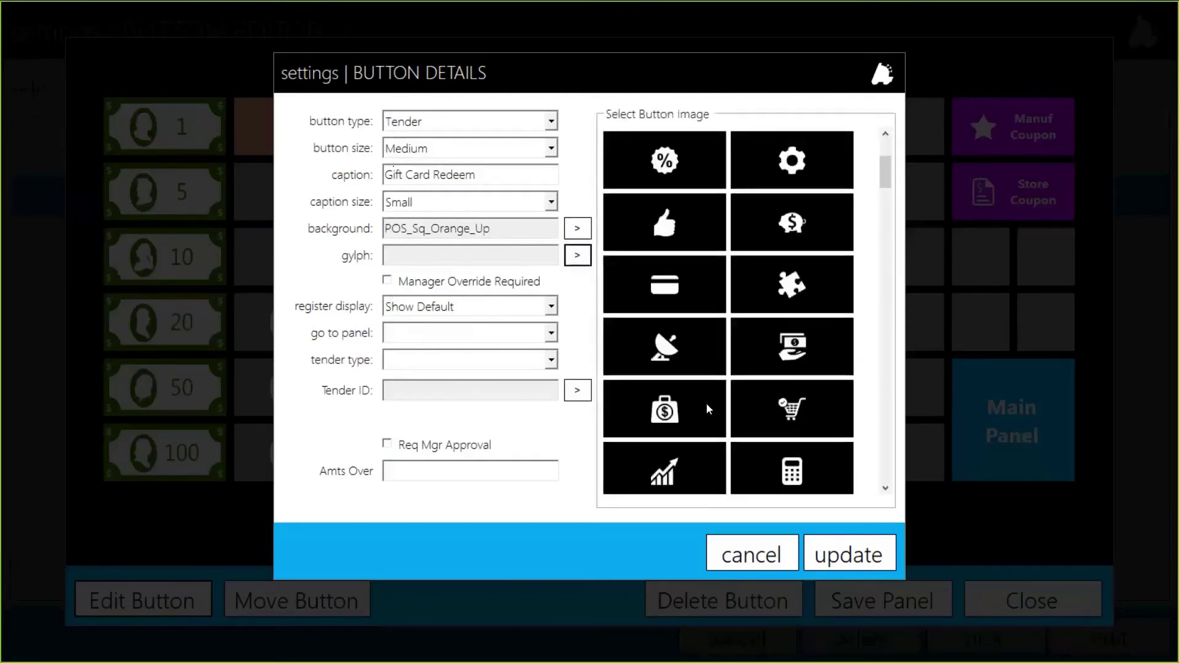
{"action": "left_click", "coordinate": [680, 291]}
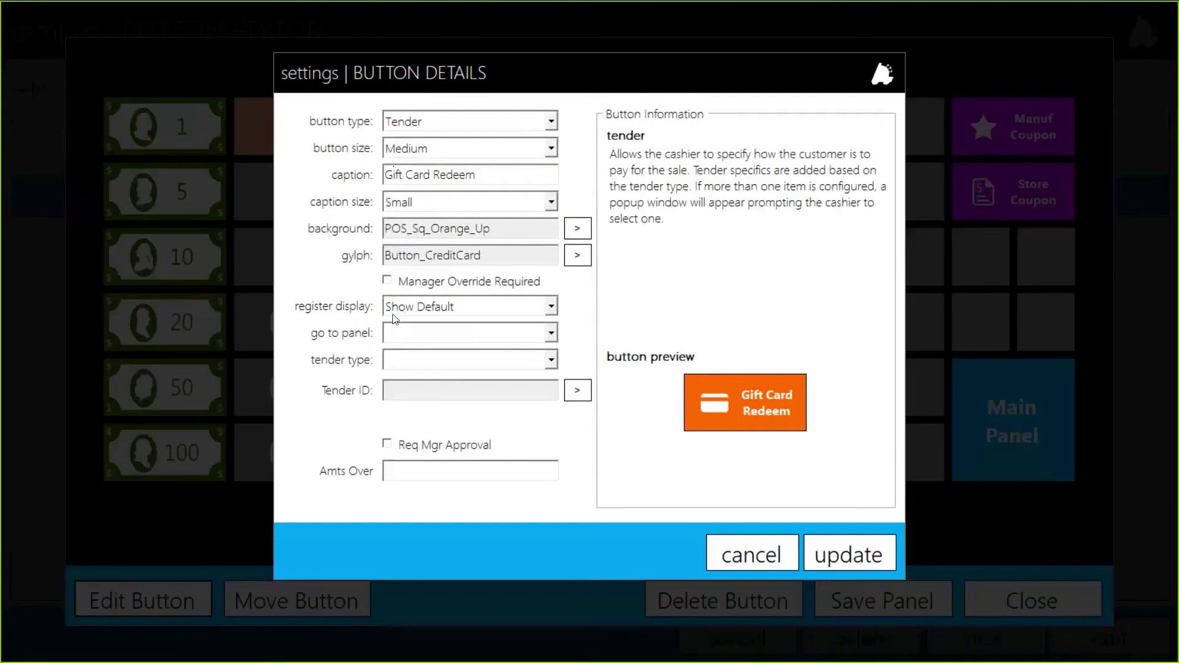
Set the tender type to GiftCard and link it to the 710 - Gift Card tender
{"action": "left_click", "coordinate": [433, 358]}
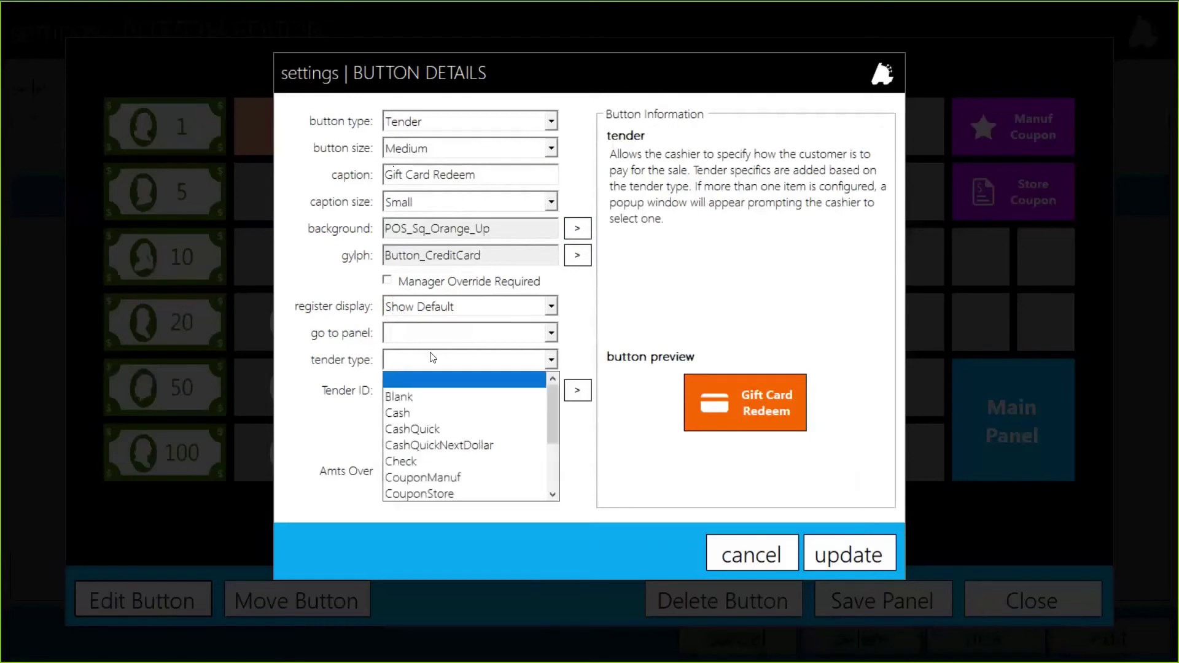
{"action": "scroll", "coordinate": [467, 453], "scroll_direction": "down", "scroll_amount": 2}
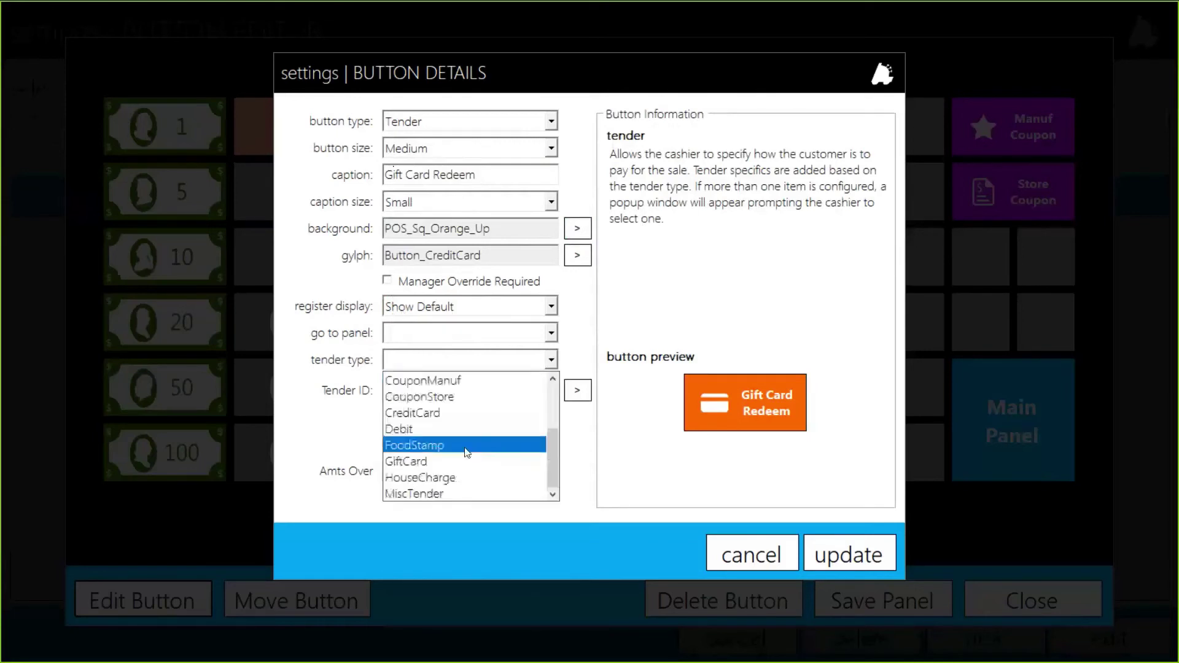
{"action": "left_click", "coordinate": [415, 461]}
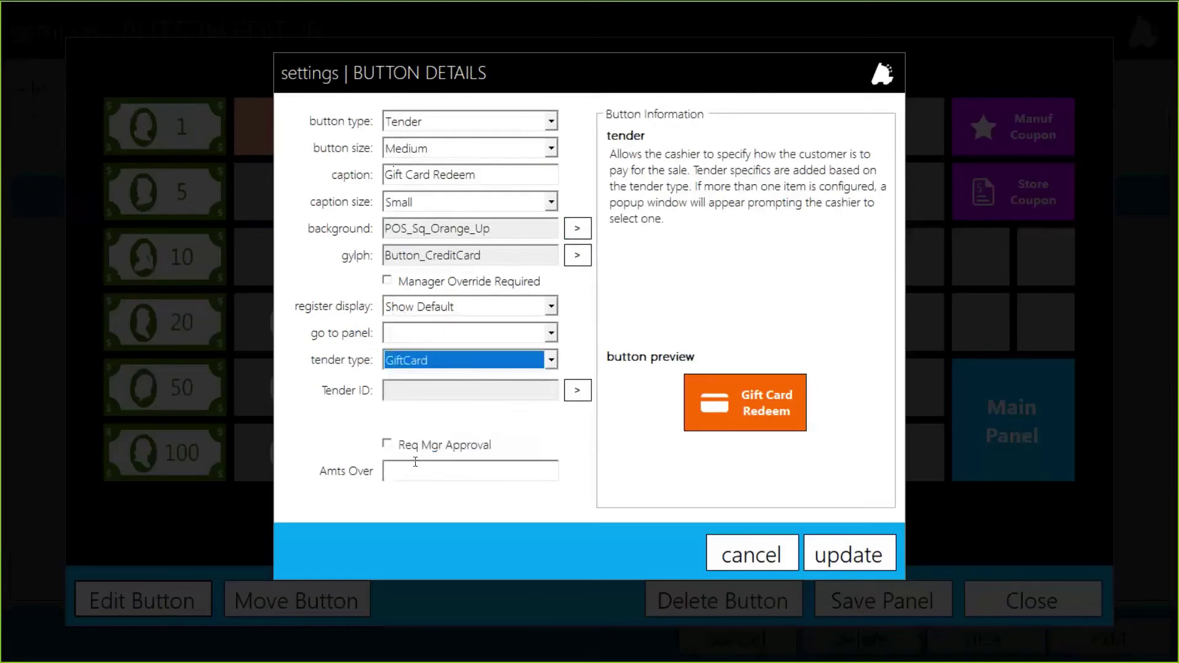
{"action": "left_click", "coordinate": [423, 392]}
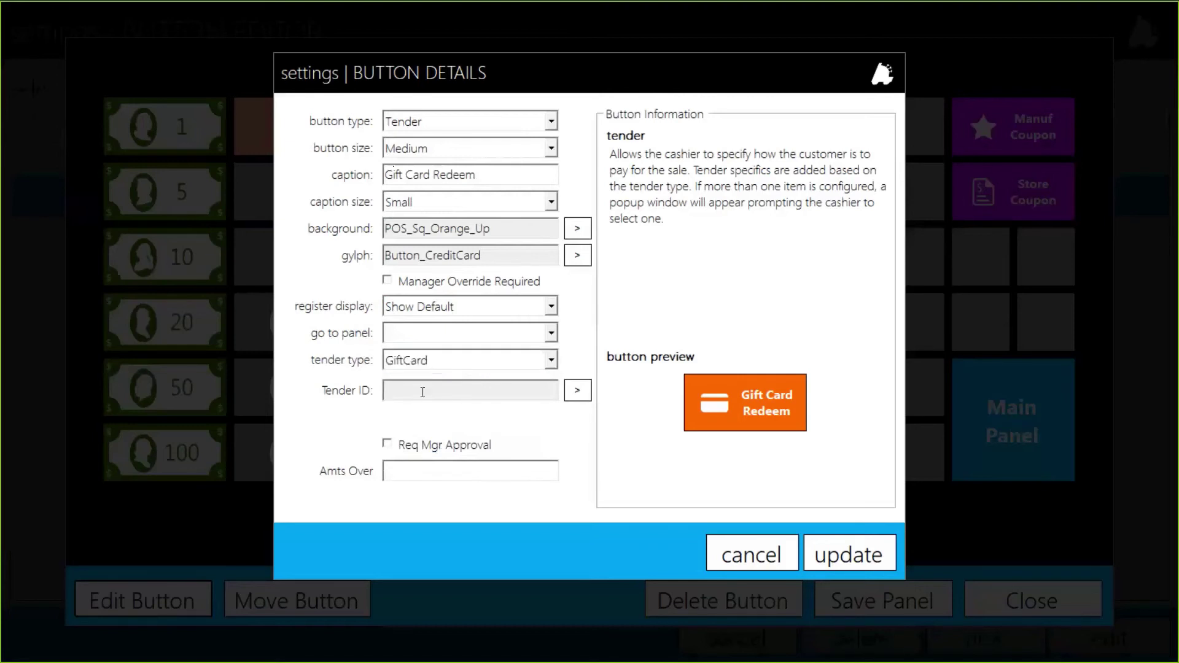
{"action": "left_click", "coordinate": [580, 391]}
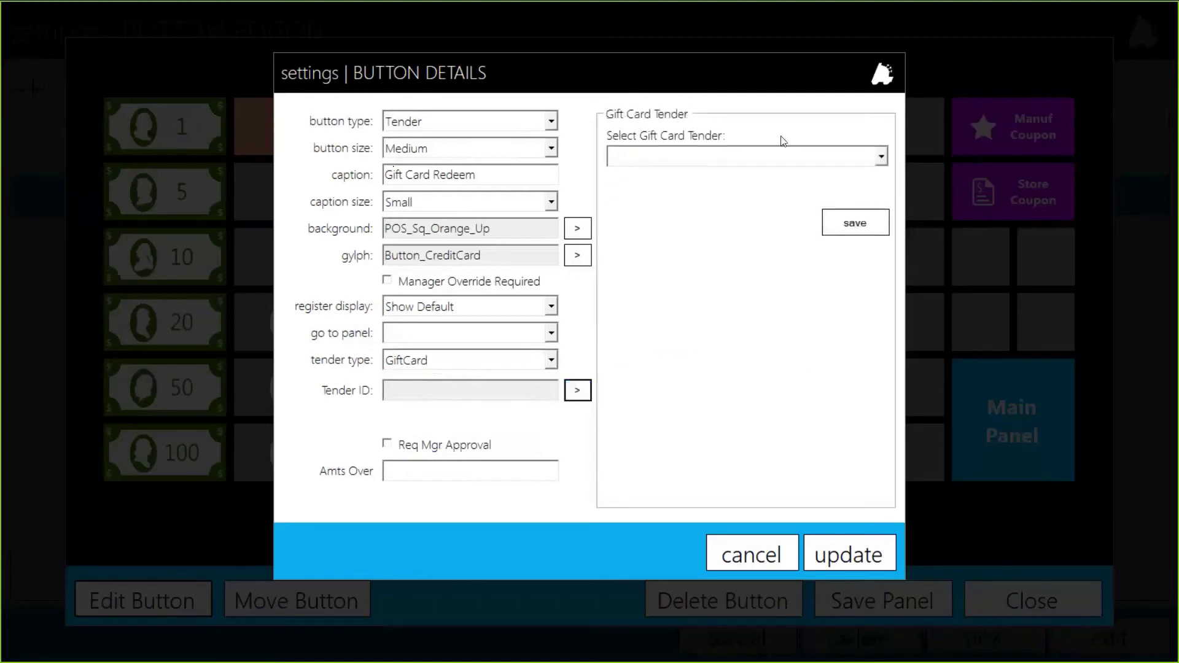
{"action": "left_click", "coordinate": [760, 156]}
{"action": "scroll", "coordinate": [732, 225], "scroll_direction": "down", "scroll_amount": 1}
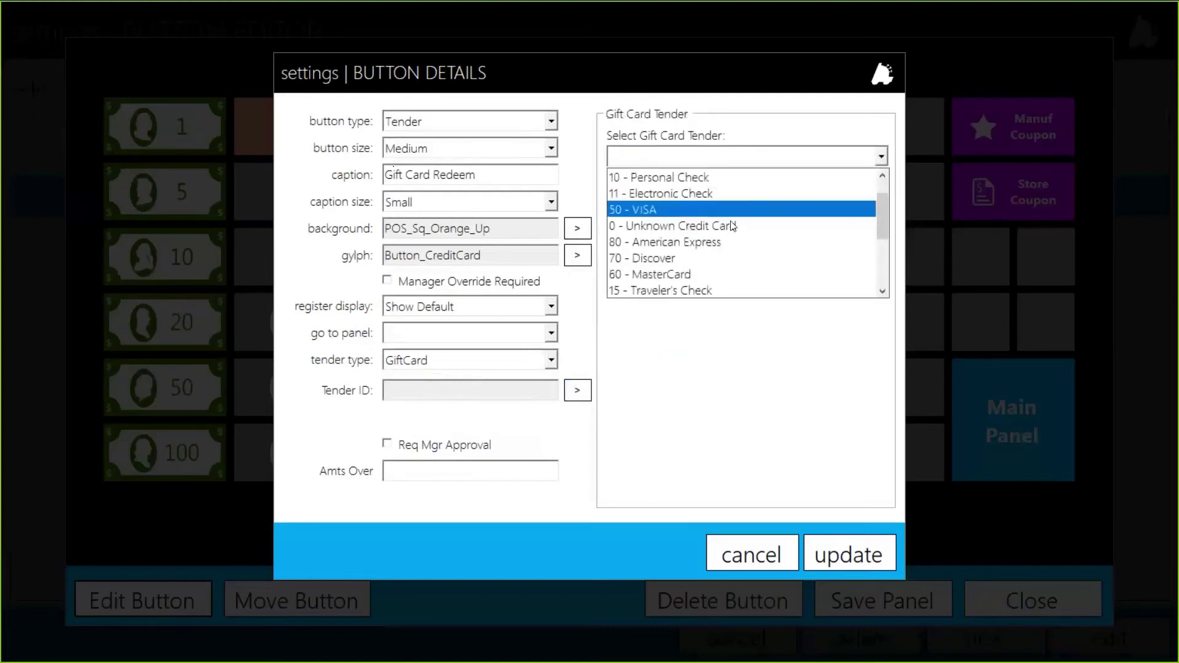
{"action": "scroll", "coordinate": [733, 226], "scroll_direction": "down", "scroll_amount": 2}
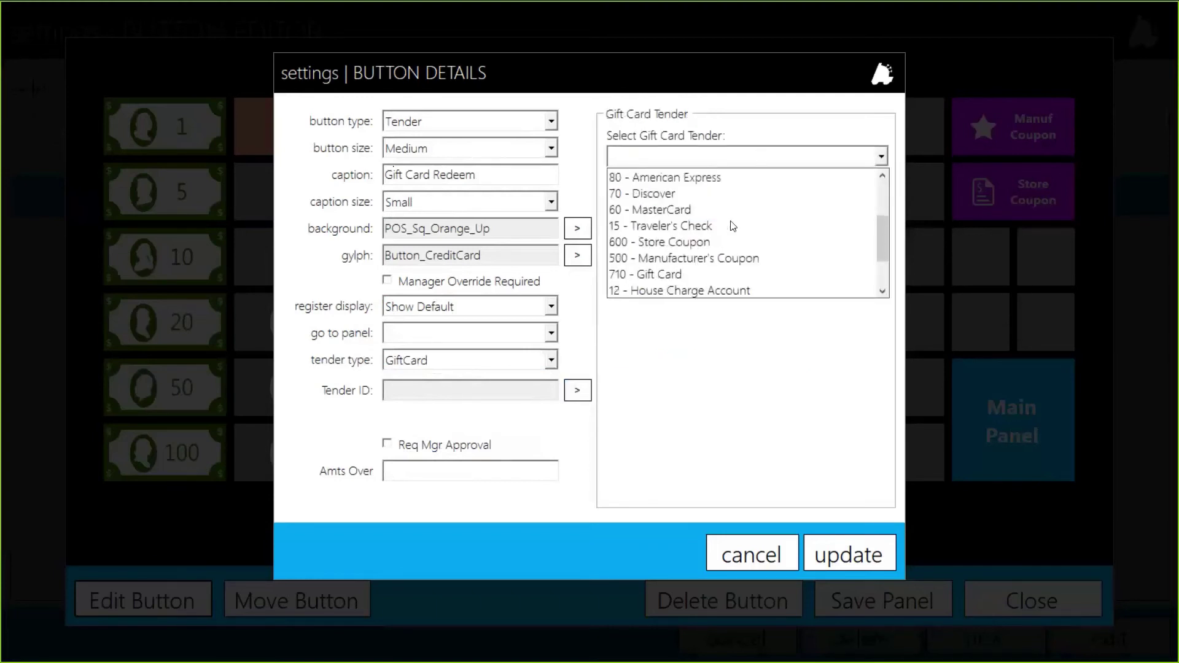
{"action": "left_click", "coordinate": [655, 279]}
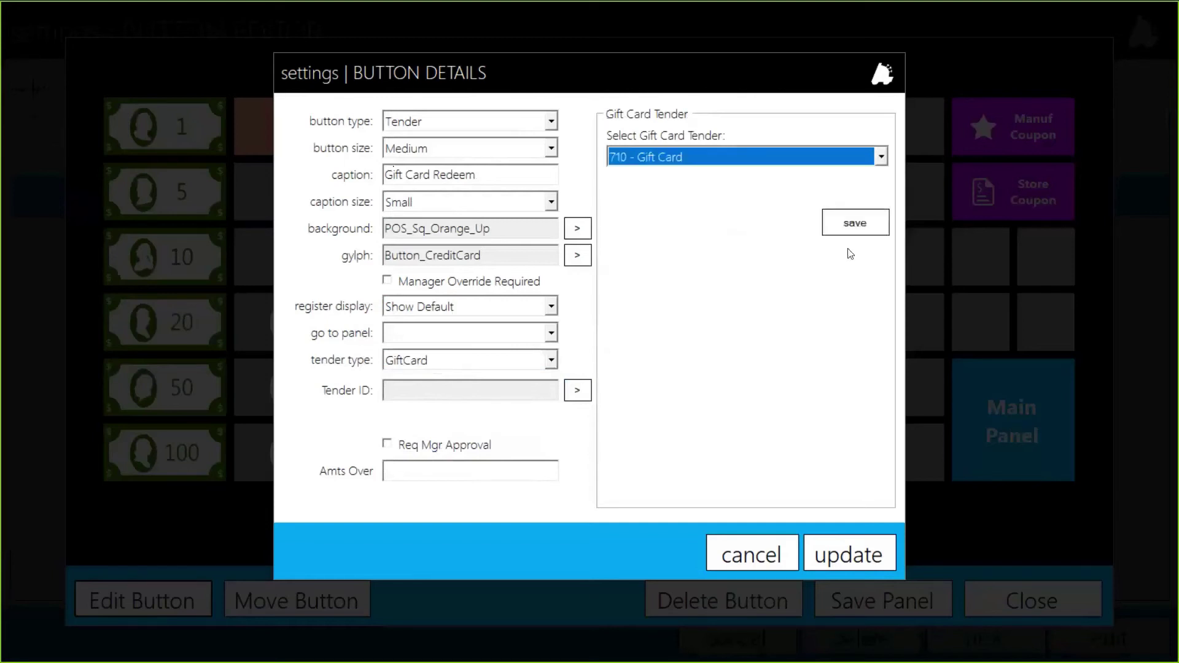
{"action": "left_click", "coordinate": [856, 223]}
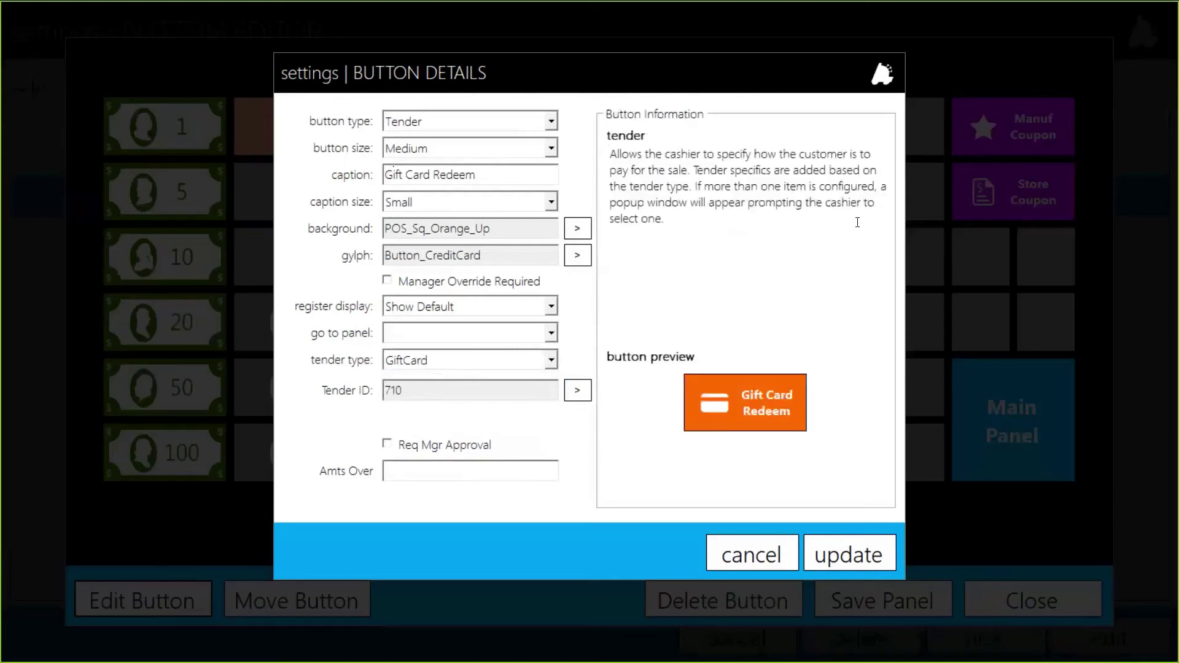
Leave the Req Mgr Approval option turned off for this tender
{"action": "left_click", "coordinate": [419, 448]}
{"action": "left_click", "coordinate": [435, 477]}
{"action": "left_click", "coordinate": [418, 447]}
{"action": "left_click", "coordinate": [409, 473]}
{"action": "left_click", "coordinate": [417, 447]}
Apply the Gift Card Redeem button settings and save the Subtotal panel layout
{"action": "left_click", "coordinate": [849, 562]}
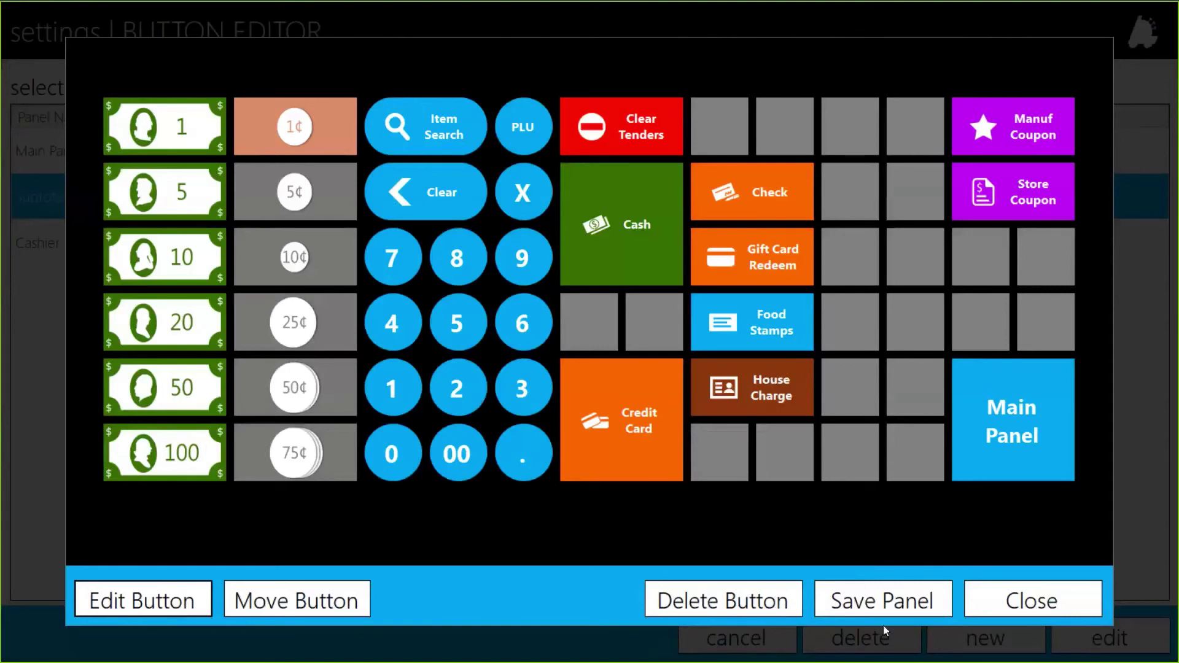
{"action": "left_click", "coordinate": [886, 610]}
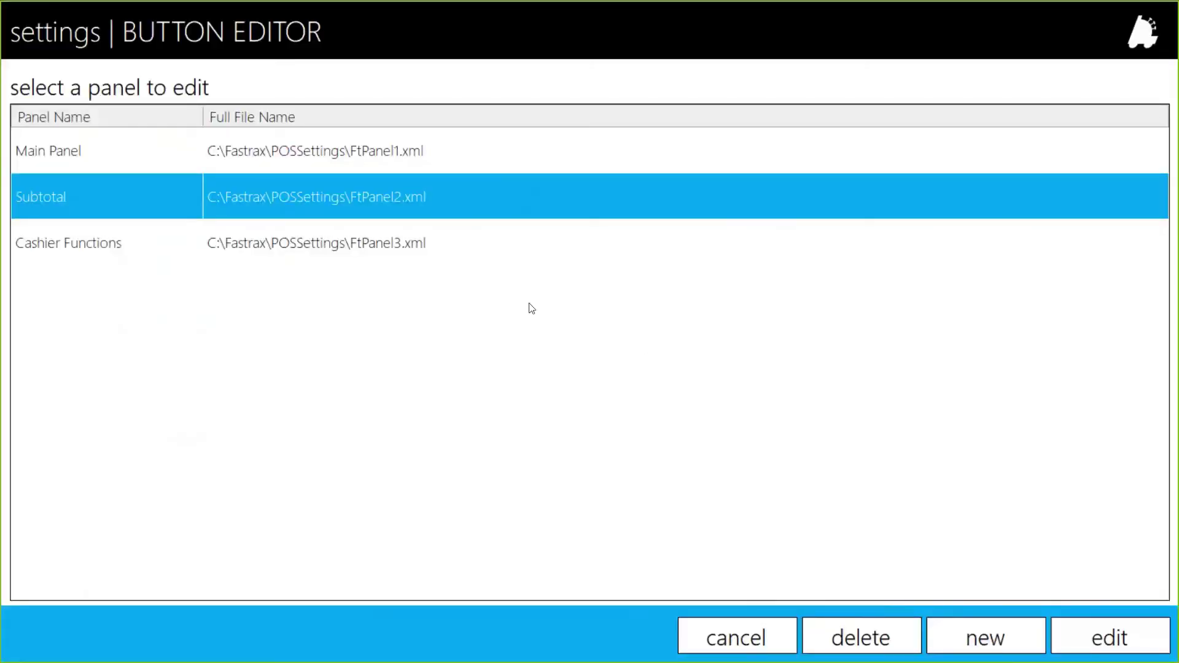
Edit an empty slot on the Cashier Functions panel and make it a Launch Module button
{"action": "double_click", "coordinate": [318, 244]}
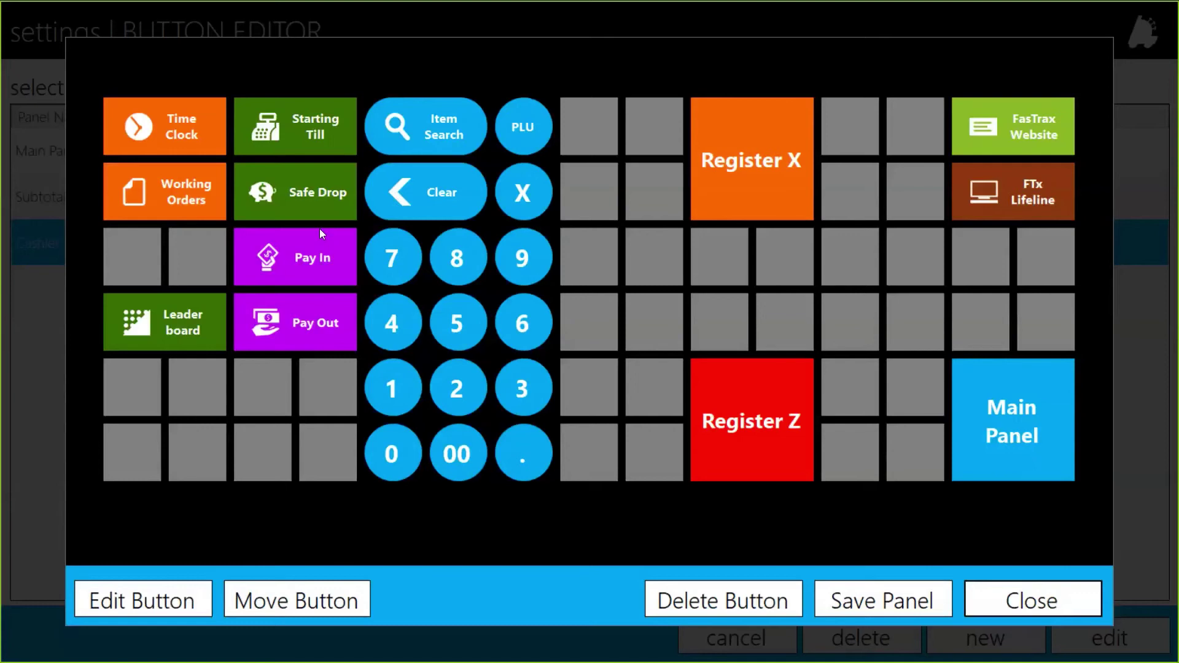
{"action": "left_click", "coordinate": [125, 254]}
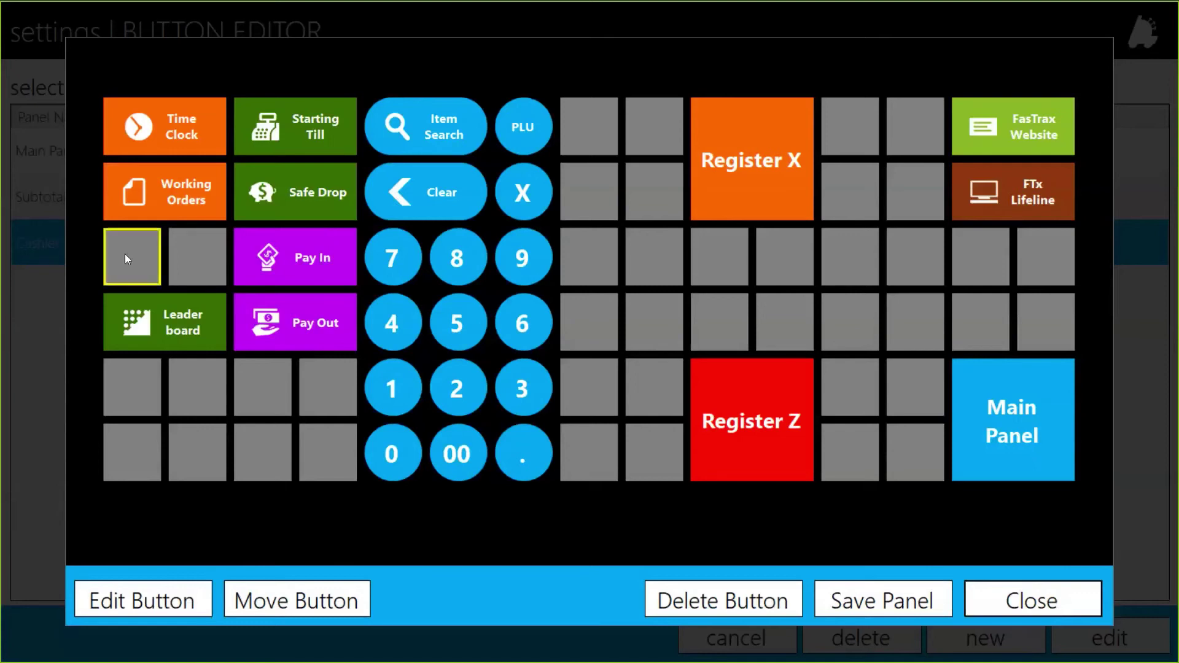
{"action": "left_click", "coordinate": [112, 606]}
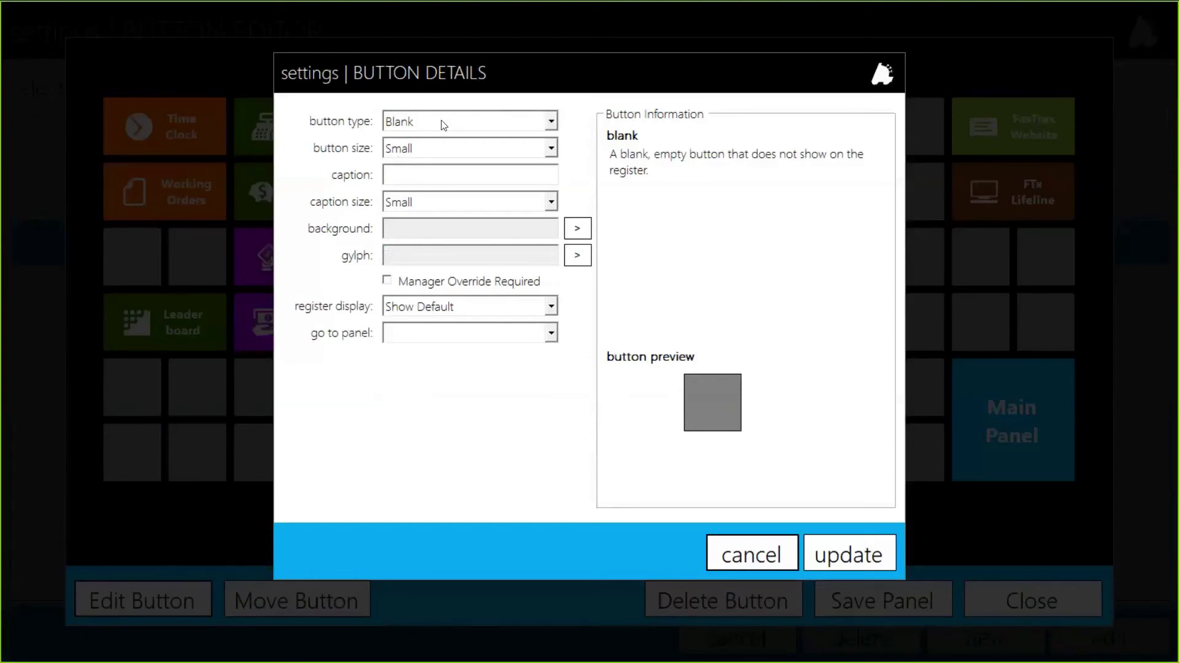
{"action": "left_click", "coordinate": [441, 122]}
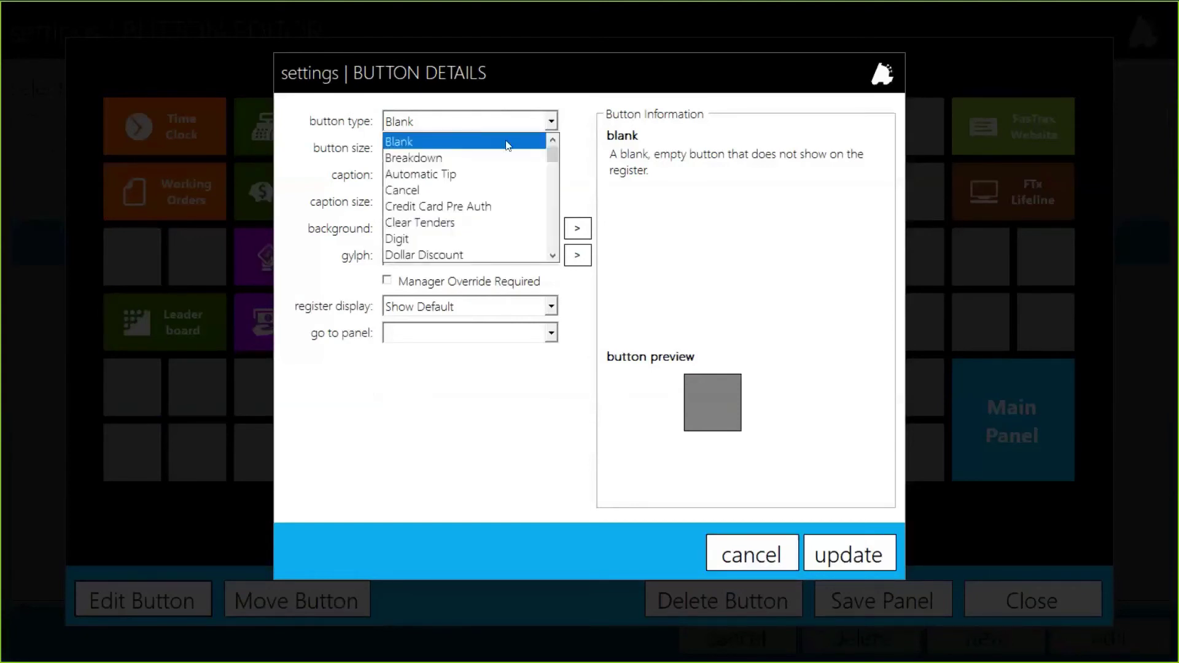
{"action": "left_click_drag", "start_coordinate": [555, 153], "coordinate": [556, 183]}
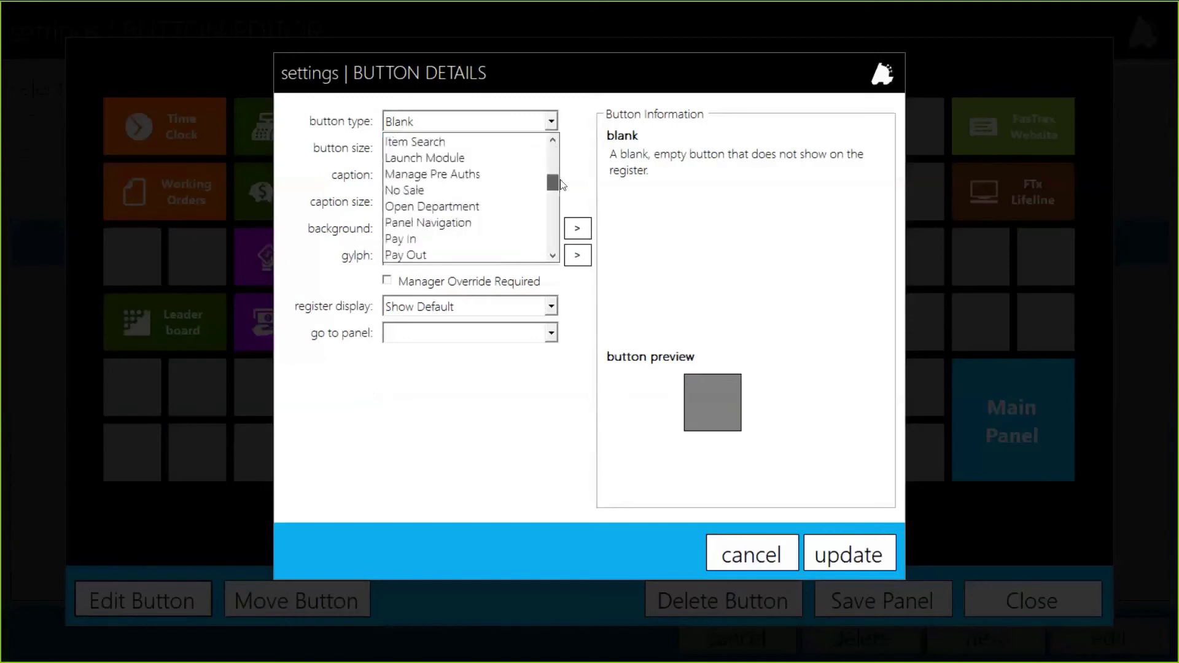
{"action": "left_click", "coordinate": [447, 158]}
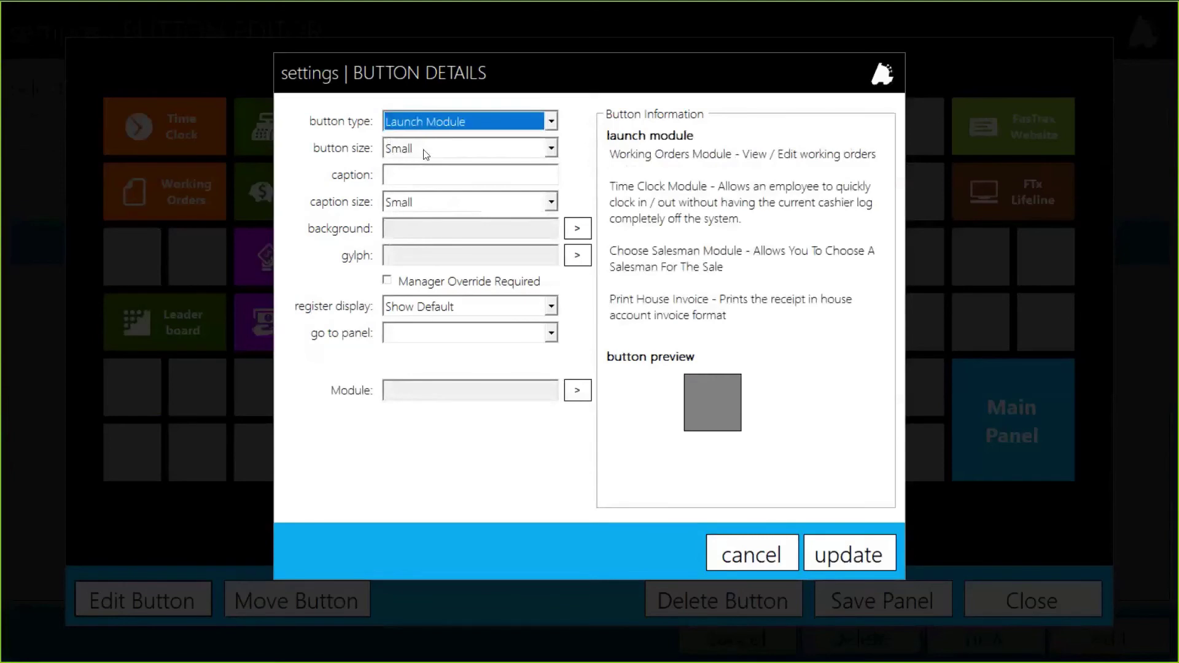
Make the button Medium, captioned 'Pricechange Report', with the POS_Sq_Blue_Up background
{"action": "left_click", "coordinate": [411, 151]}
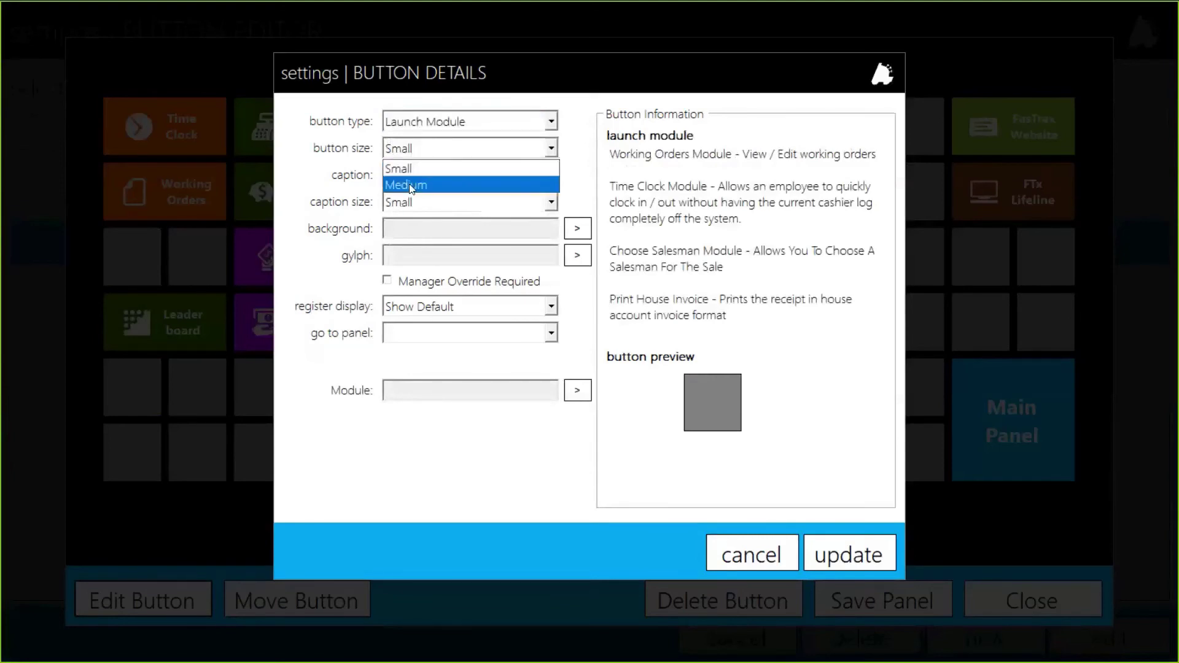
{"action": "left_click", "coordinate": [413, 184]}
{"action": "left_click", "coordinate": [411, 172]}
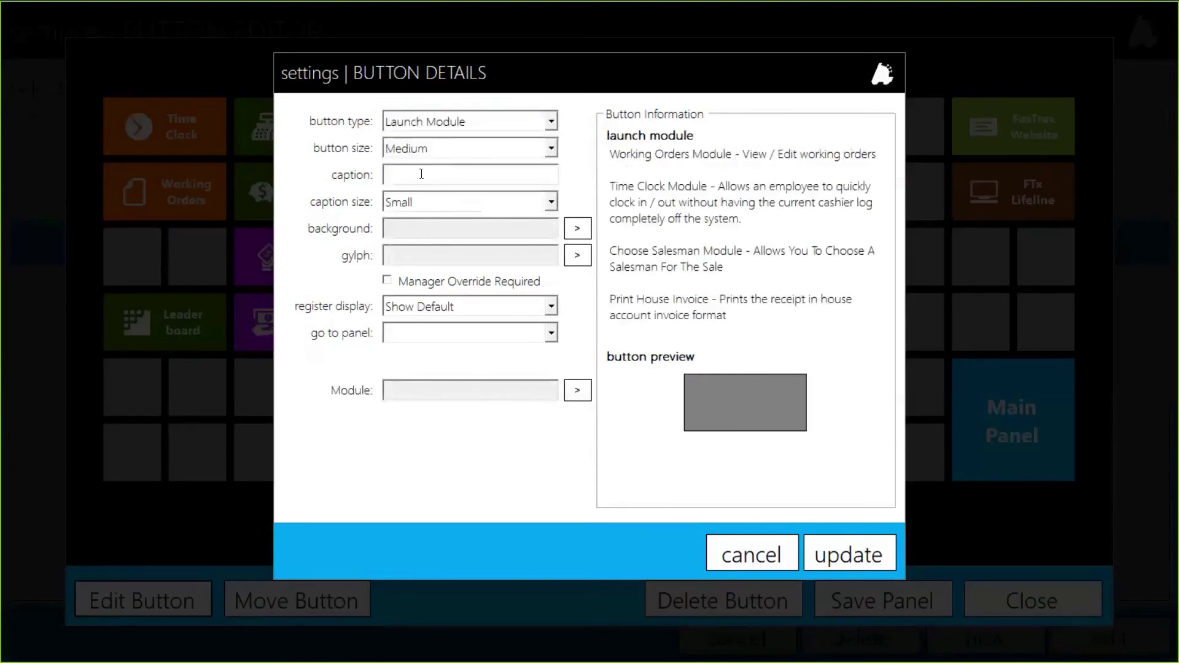
{"action": "type", "text": "Pricechange Re"}
{"action": "type", "text": "port"}
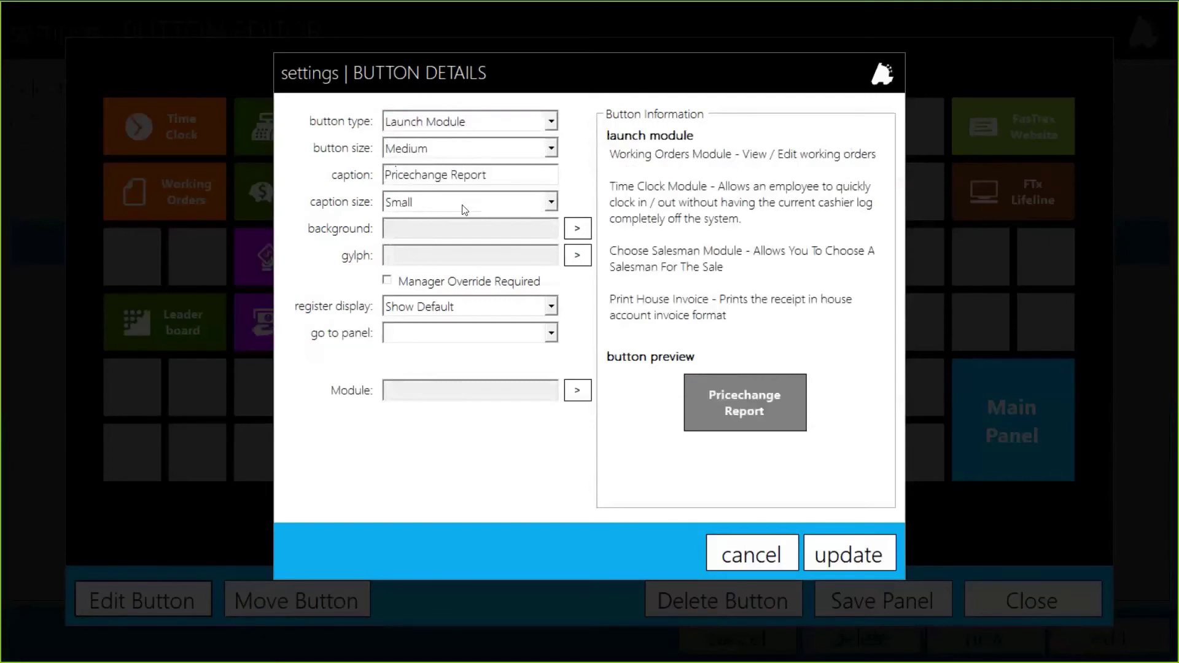
{"action": "left_click", "coordinate": [577, 229]}
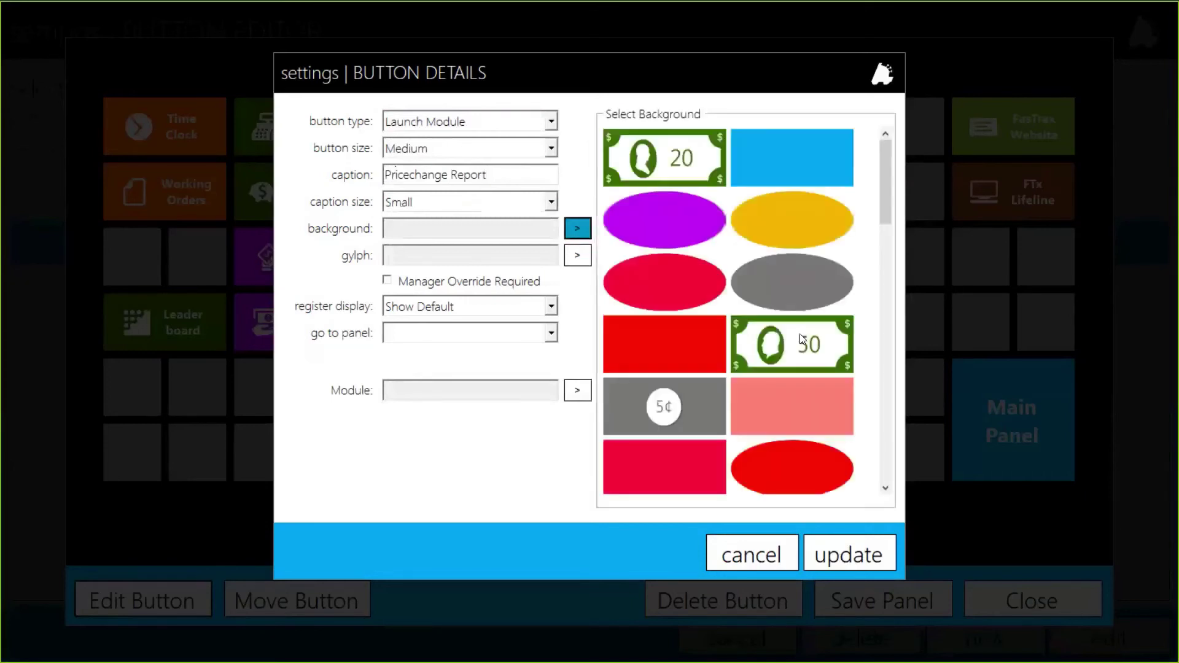
{"action": "left_click", "coordinate": [790, 154]}
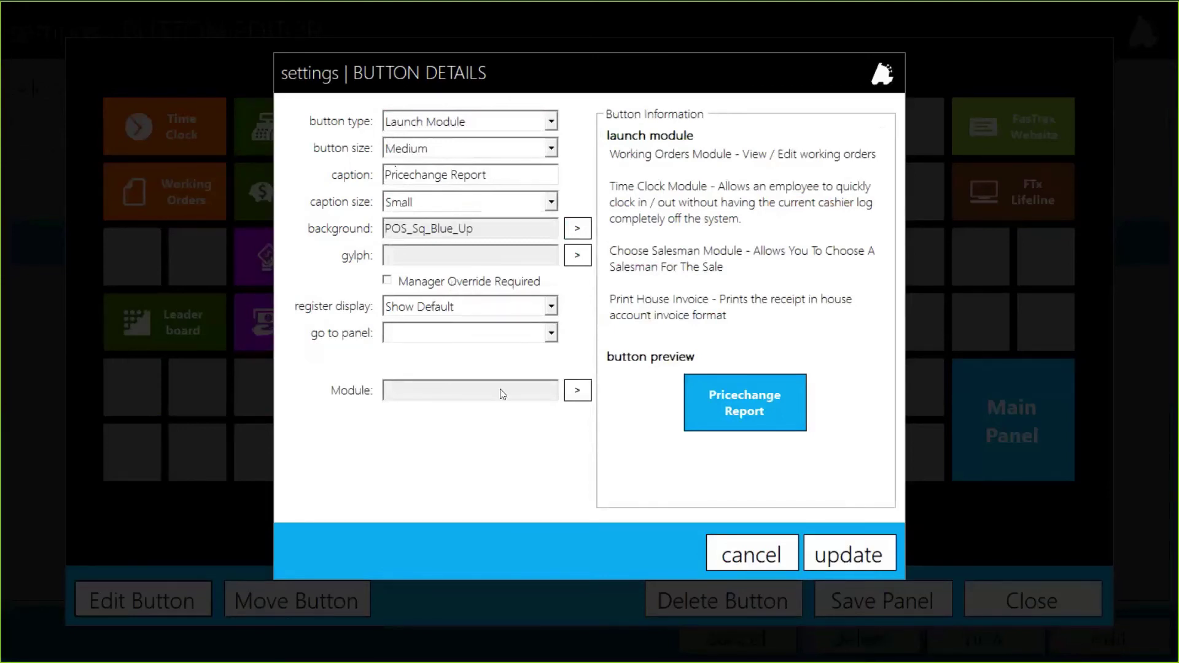
Assign the Price Change Report module to the button and place it above Leader board
{"action": "left_click", "coordinate": [585, 391]}
{"action": "left_click", "coordinate": [746, 156]}
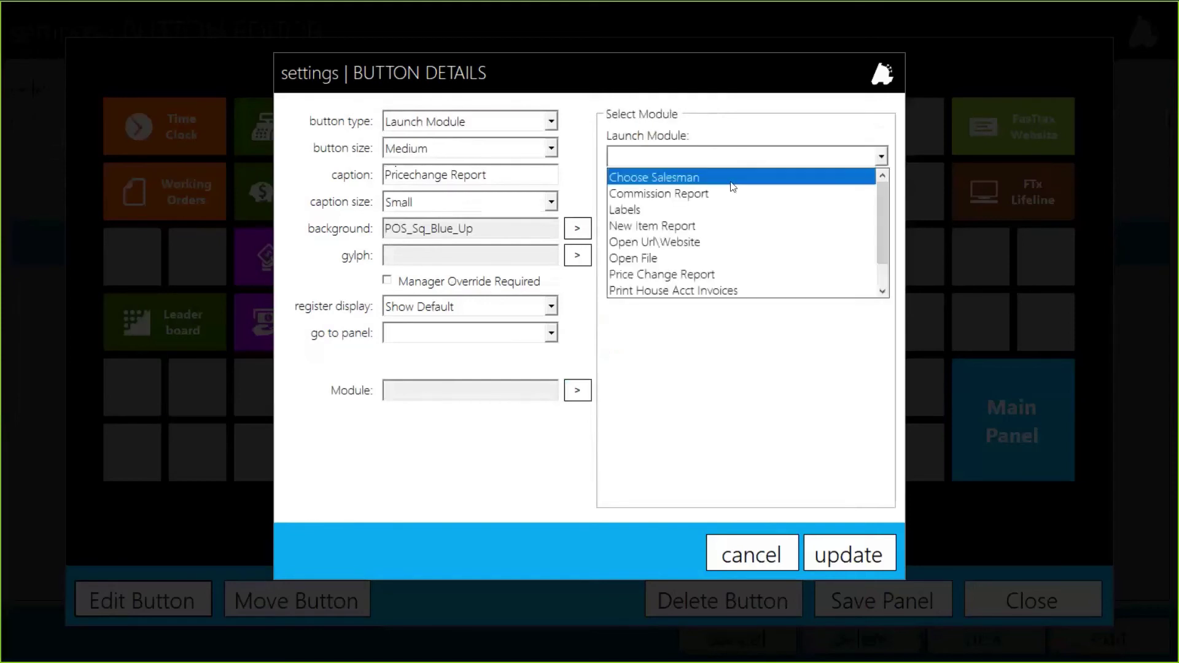
{"action": "scroll", "coordinate": [713, 226], "scroll_direction": "down", "scroll_amount": 1}
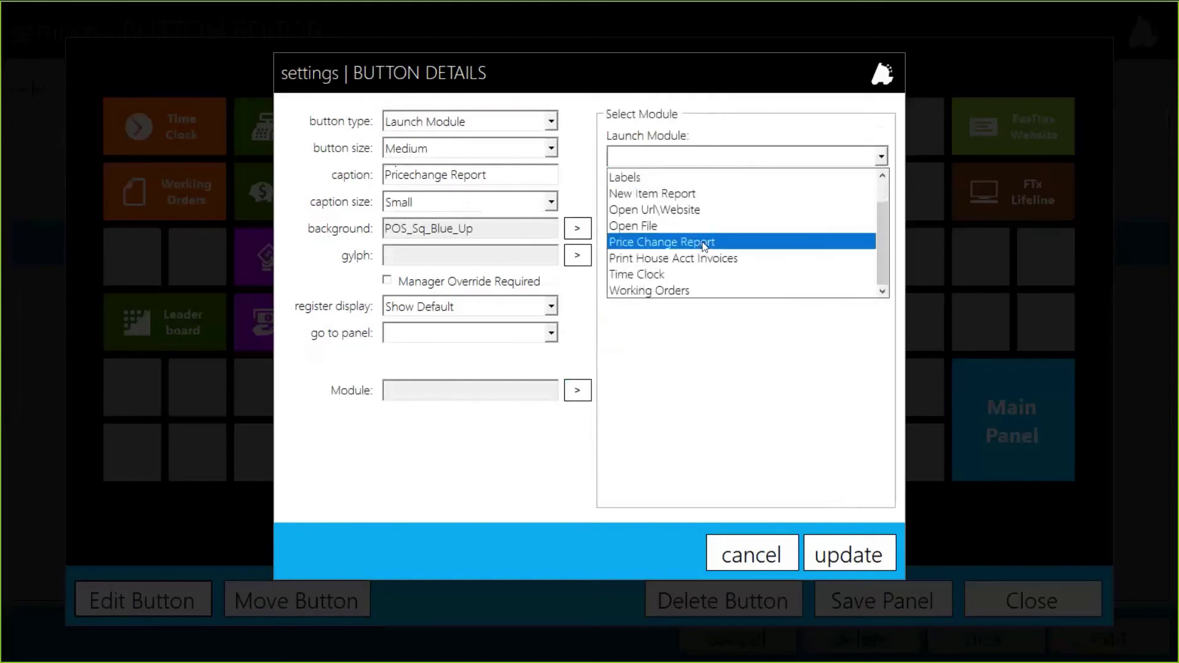
{"action": "left_click", "coordinate": [705, 245]}
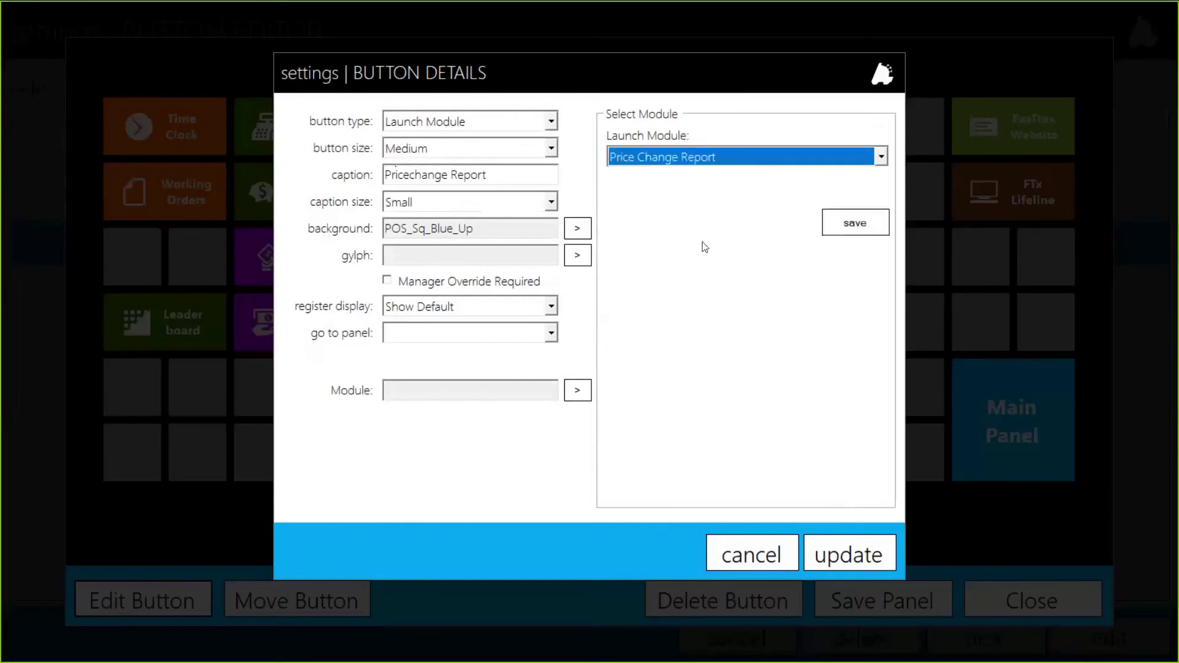
{"action": "left_click", "coordinate": [857, 221]}
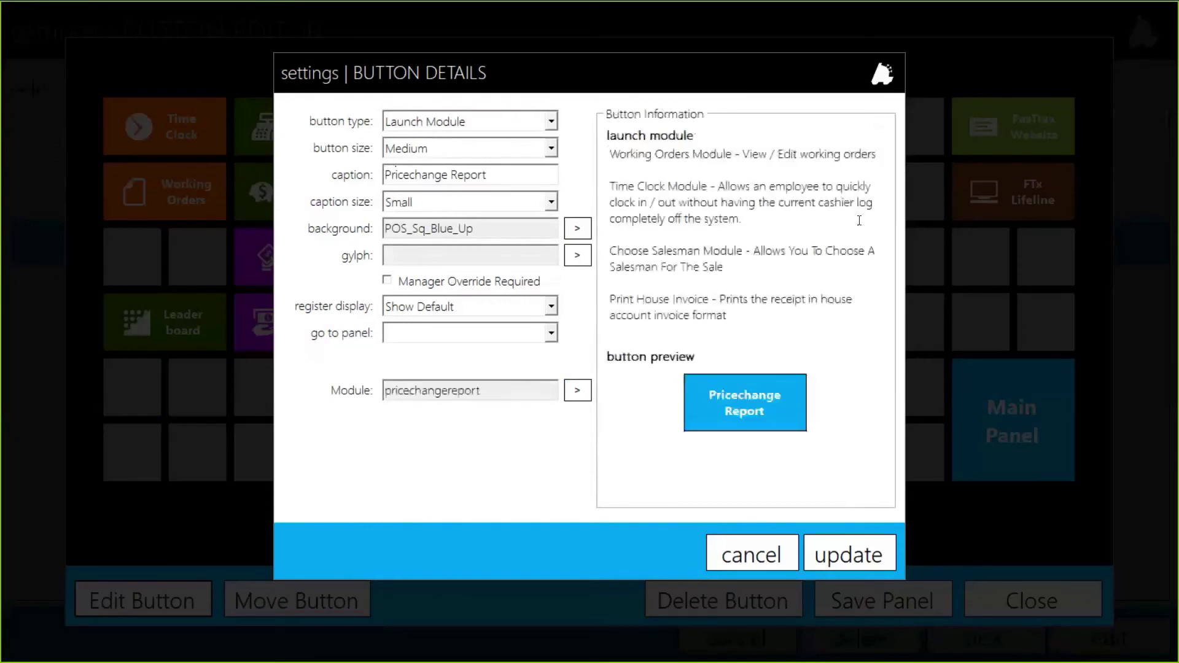
{"action": "left_click", "coordinate": [834, 561]}
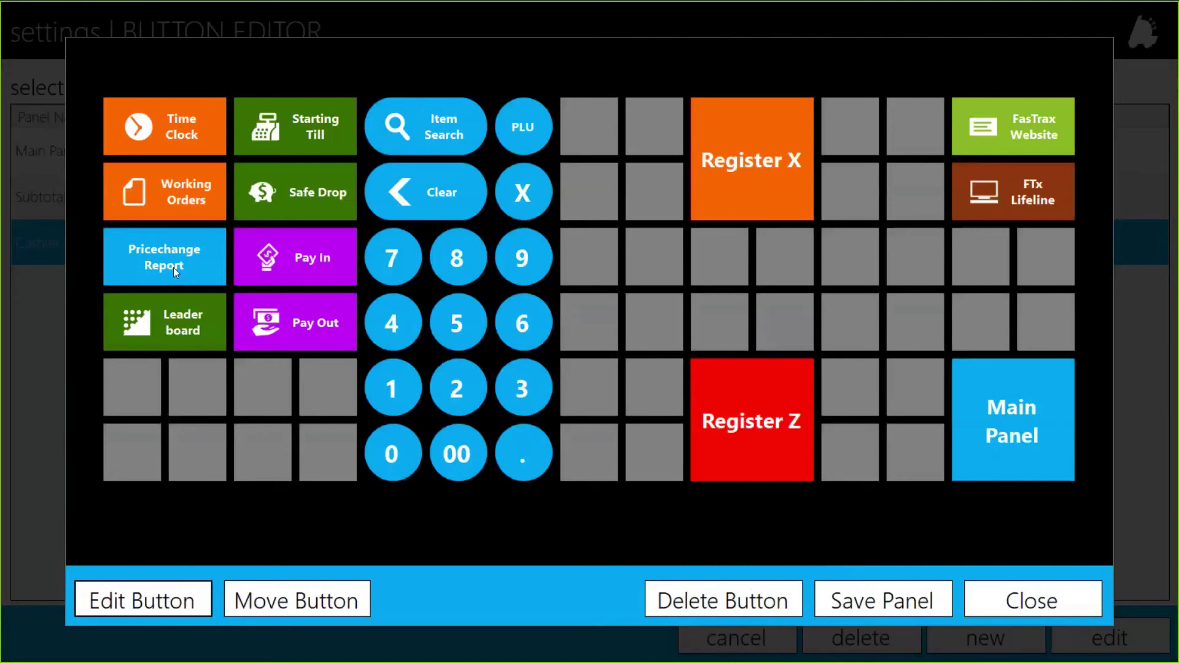
Save the Cashier Functions panel, exit the editor, and open the Register Settings page
{"action": "left_click", "coordinate": [898, 610]}
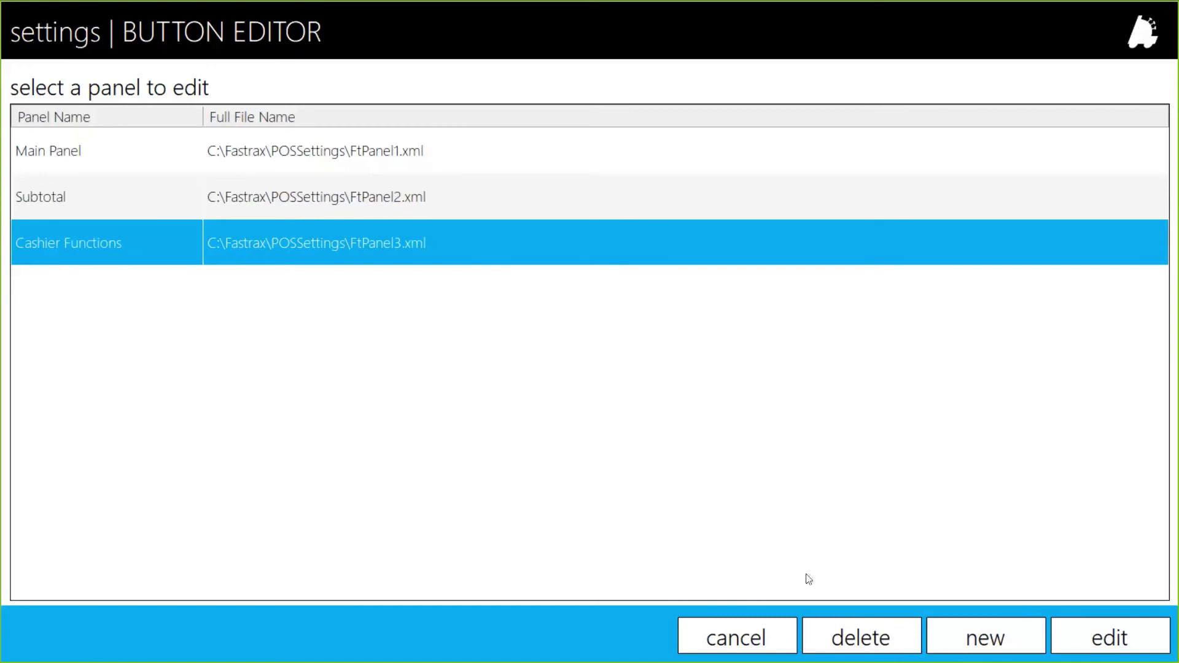
{"action": "left_click", "coordinate": [748, 646]}
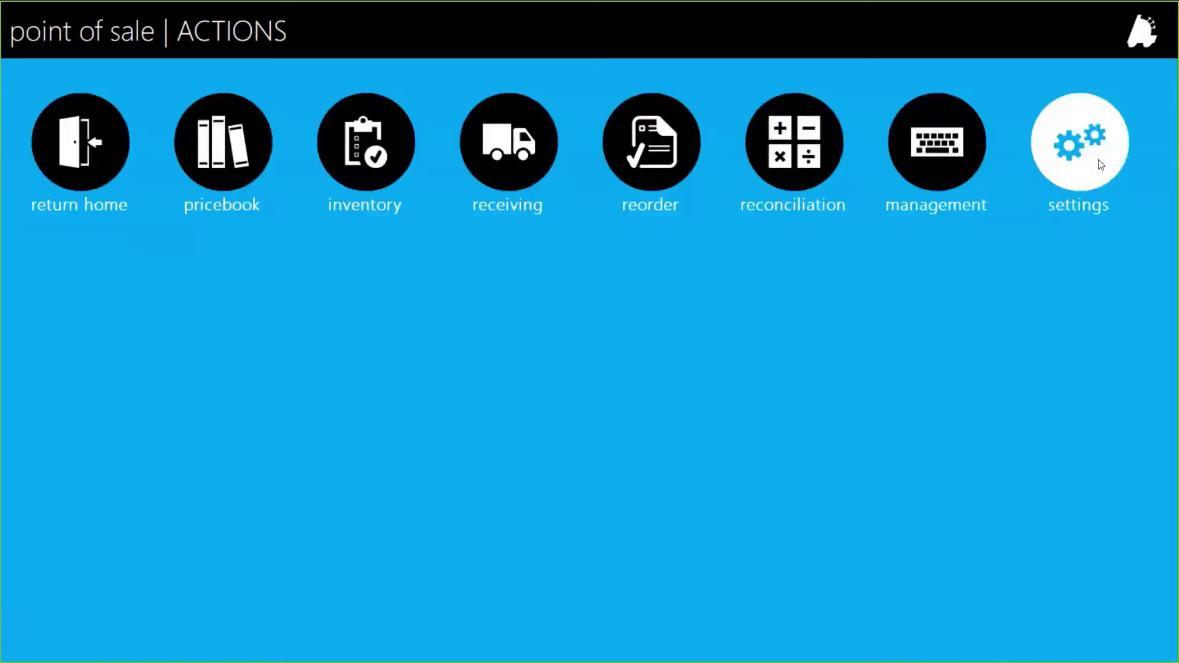
{"action": "left_click", "coordinate": [1099, 162]}
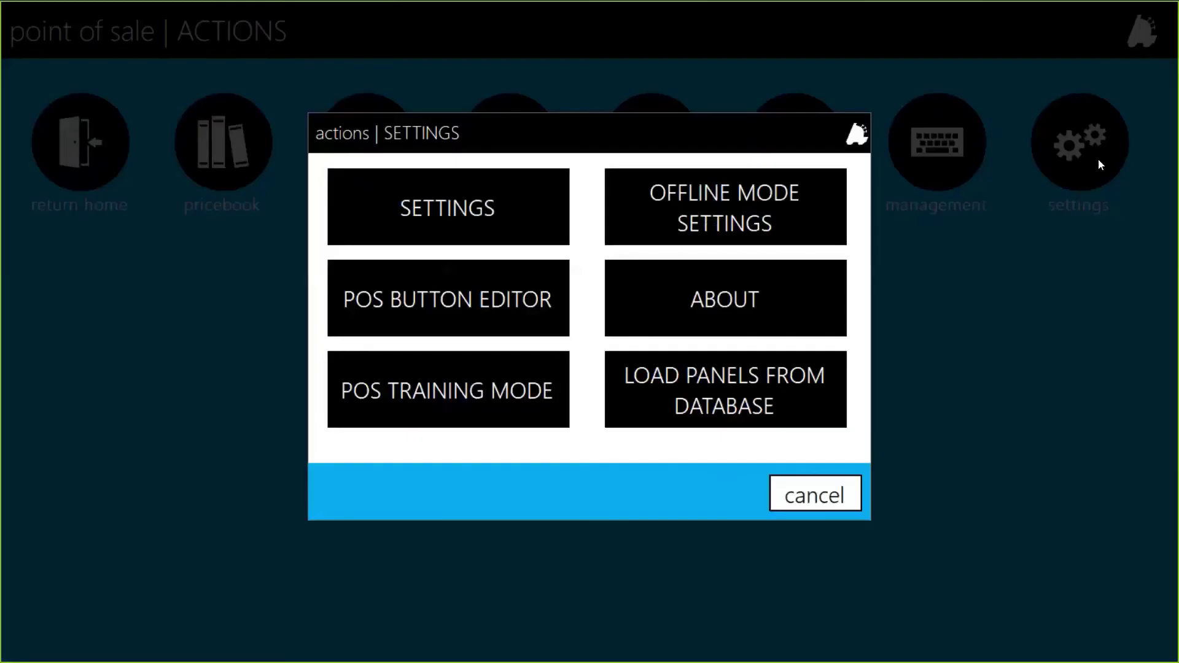
{"action": "left_click", "coordinate": [498, 203]}
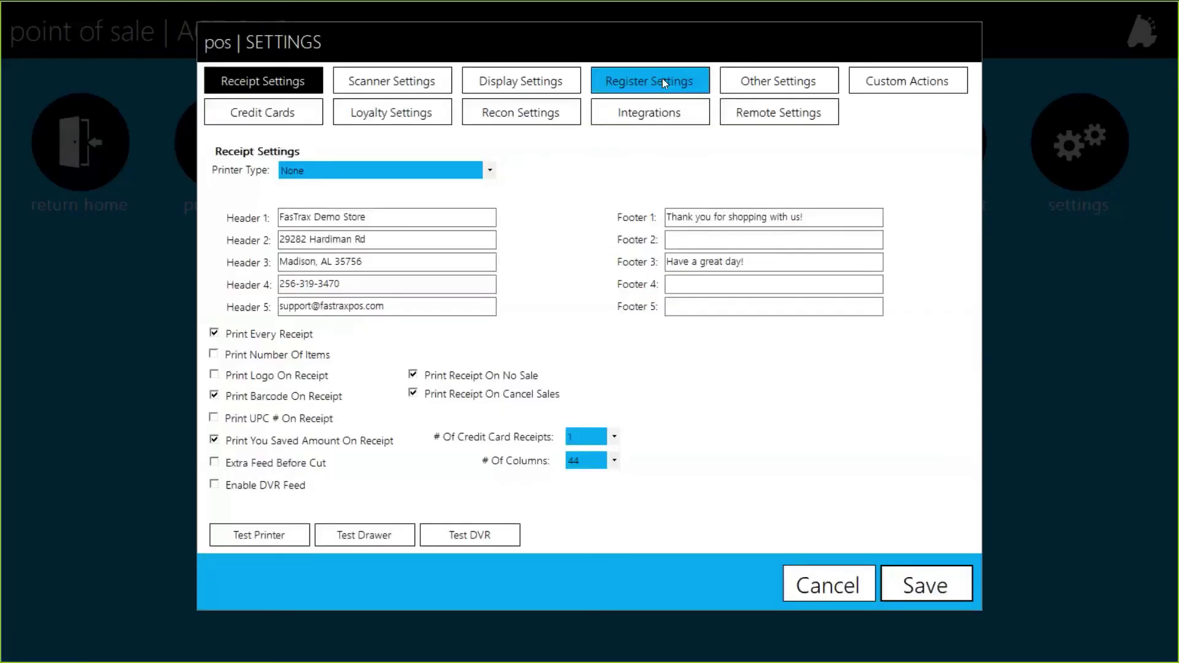
{"action": "left_click", "coordinate": [662, 79]}
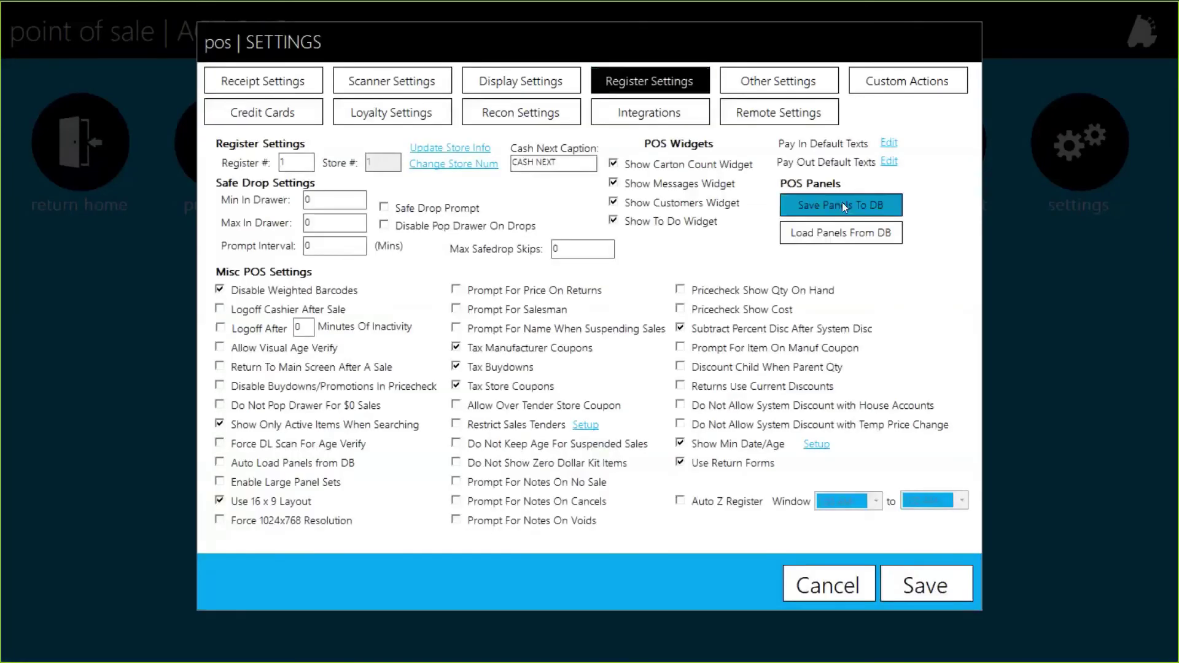
Save all POS panels to the database and dismiss the Saved confirmation
{"action": "left_click", "coordinate": [842, 205]}
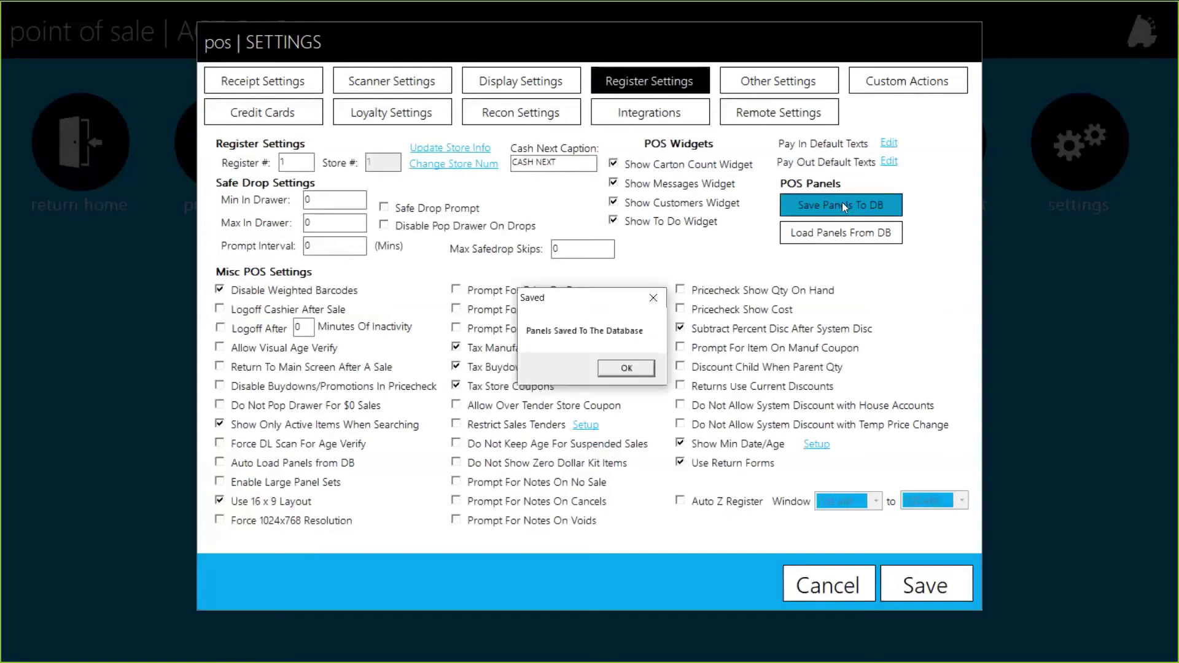
{"action": "left_click", "coordinate": [622, 368]}
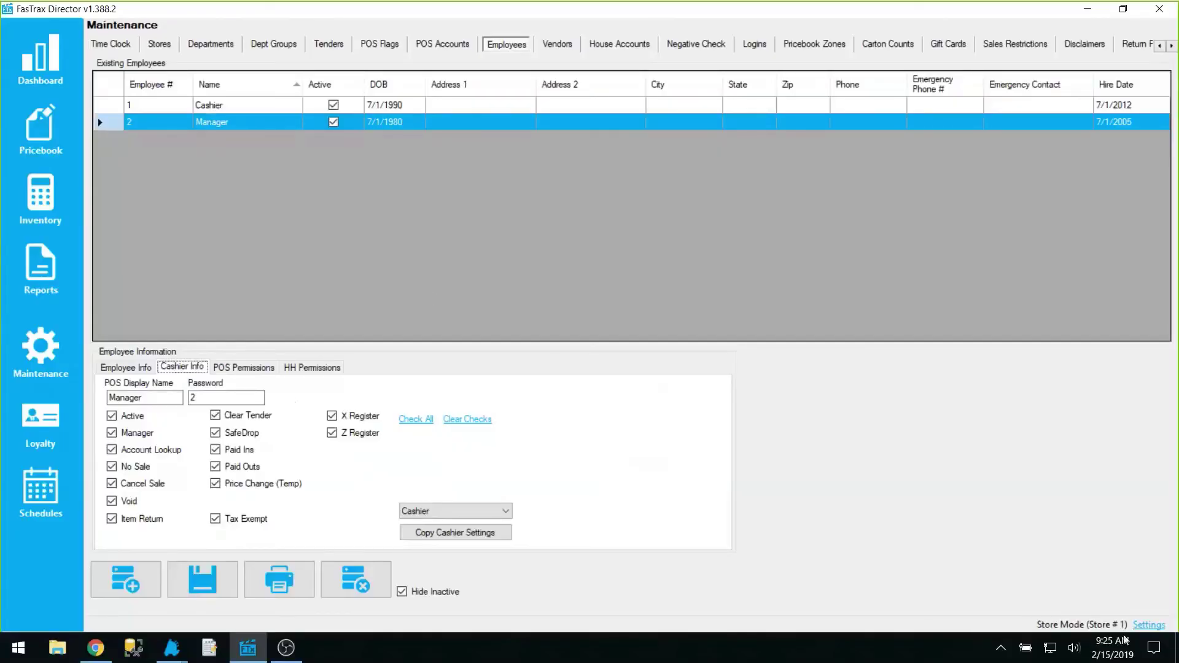
Save Director's settings in corporate mode and reopen it to the FasTrax Corporate dashboard
{"action": "left_click", "coordinate": [1149, 626]}
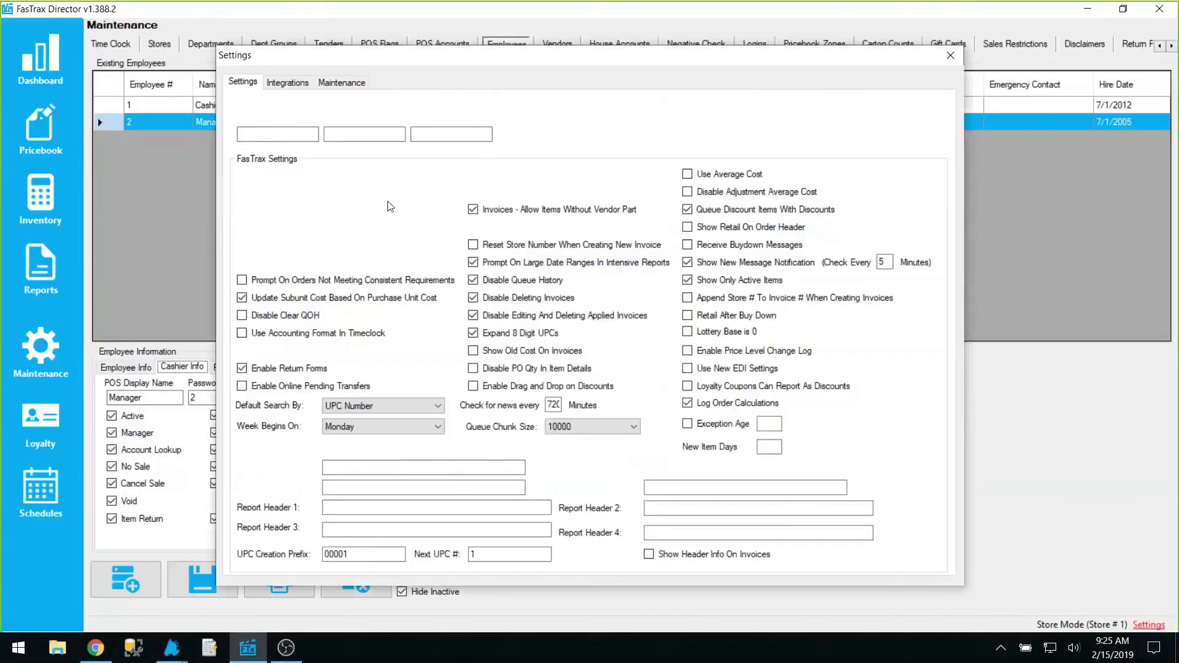
{"action": "left_click", "coordinate": [933, 555]}
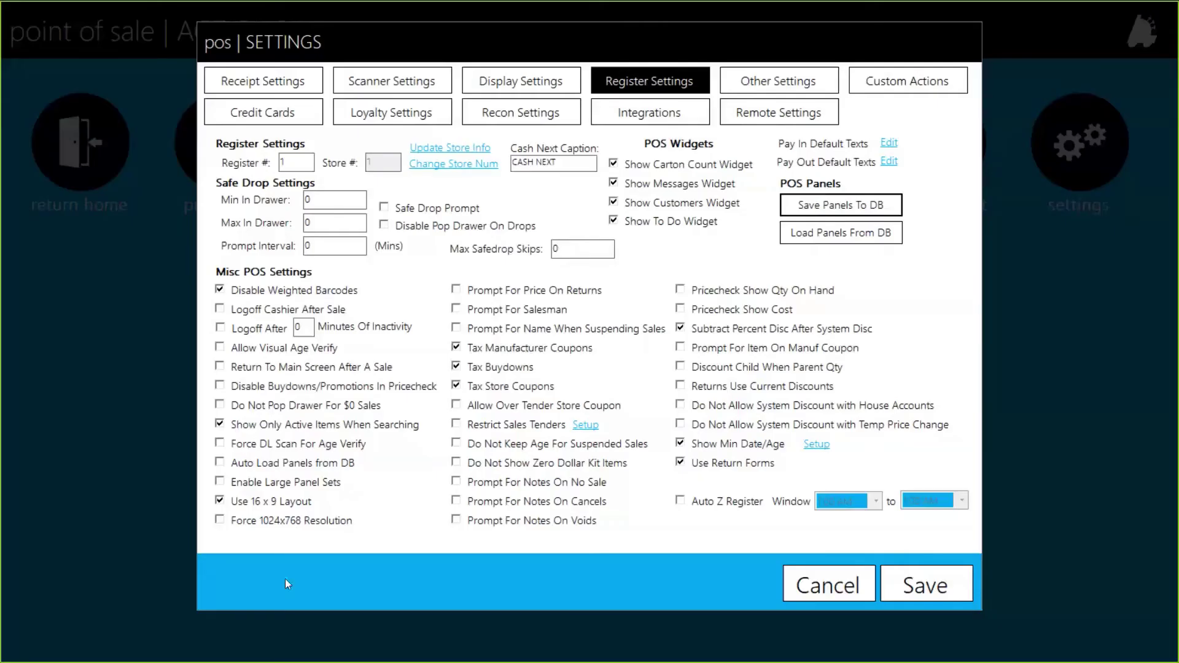
{"action": "key", "text": "super"}
{"action": "left_click", "coordinate": [254, 648]}
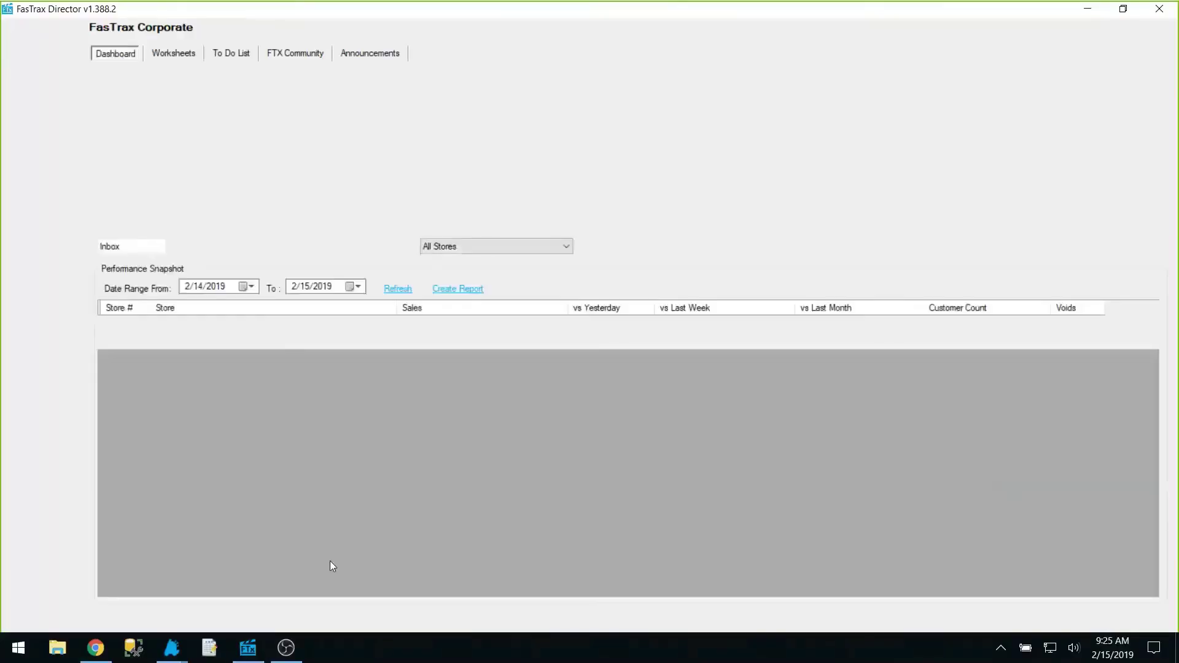
Open Maintenance POS Panels and review FtPanel1.xml, FtPanel2.xml and FtPanel3.xml
{"action": "left_click", "coordinate": [39, 398]}
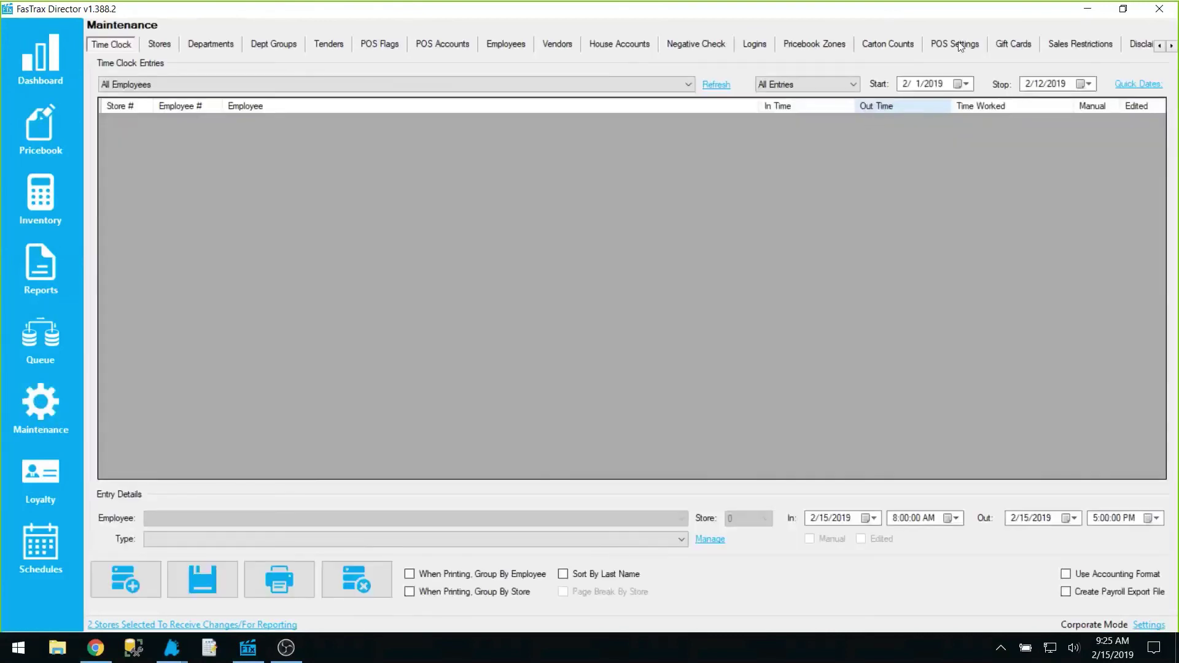
{"action": "left_click", "coordinate": [961, 48]}
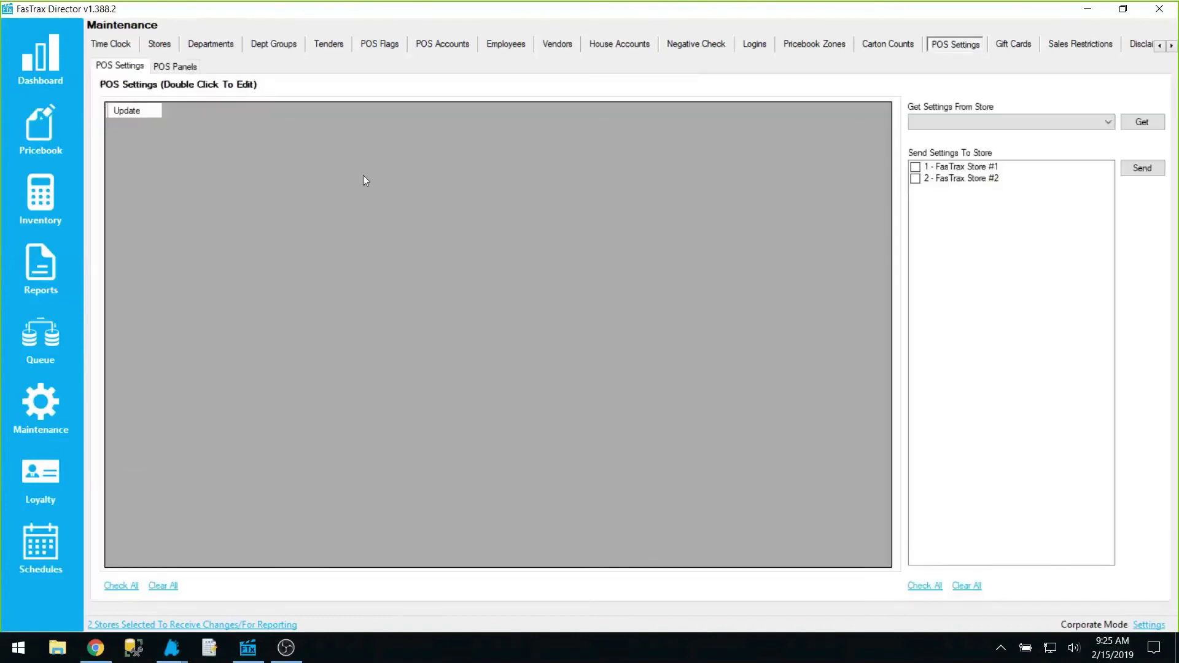
{"action": "left_click", "coordinate": [176, 70]}
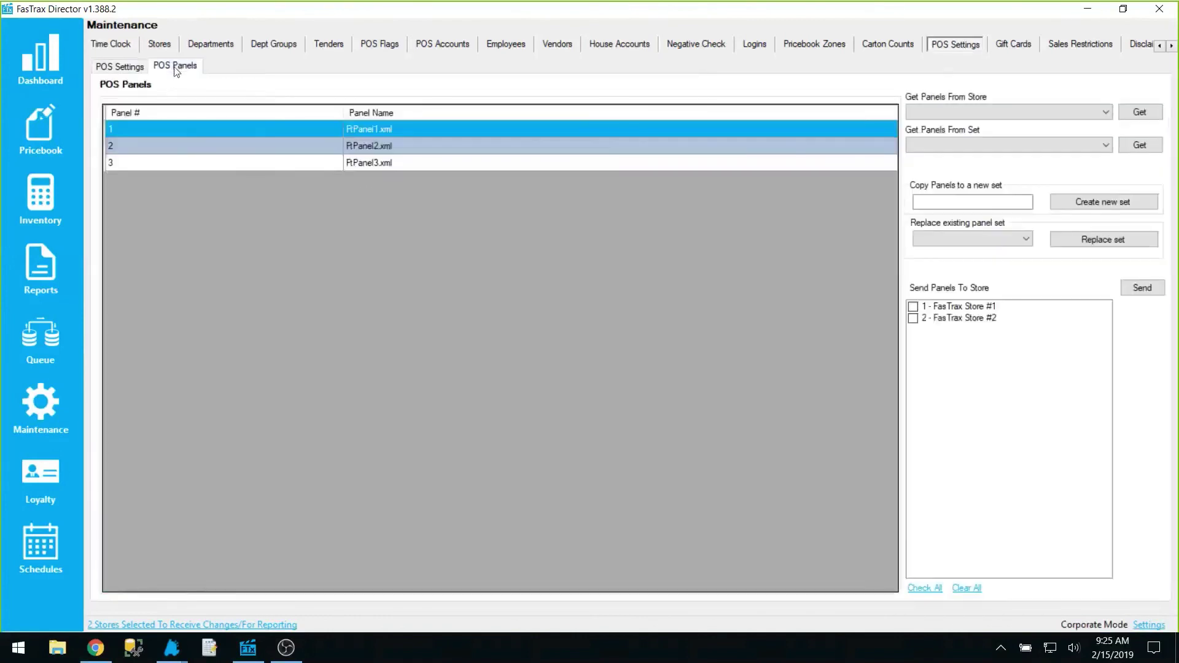
{"action": "left_click", "coordinate": [141, 143]}
{"action": "left_click", "coordinate": [140, 160]}
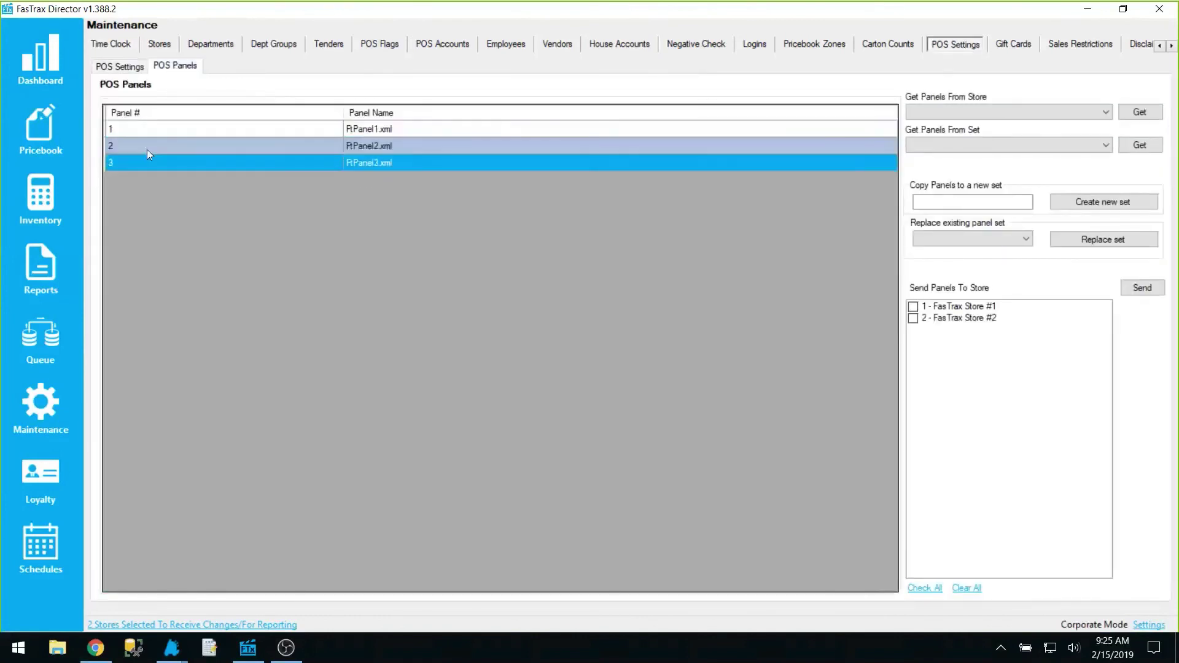
{"action": "left_click", "coordinate": [147, 148]}
{"action": "left_click", "coordinate": [154, 134]}
{"action": "left_click", "coordinate": [145, 149]}
{"action": "left_click", "coordinate": [140, 163]}
{"action": "left_click", "coordinate": [944, 115]}
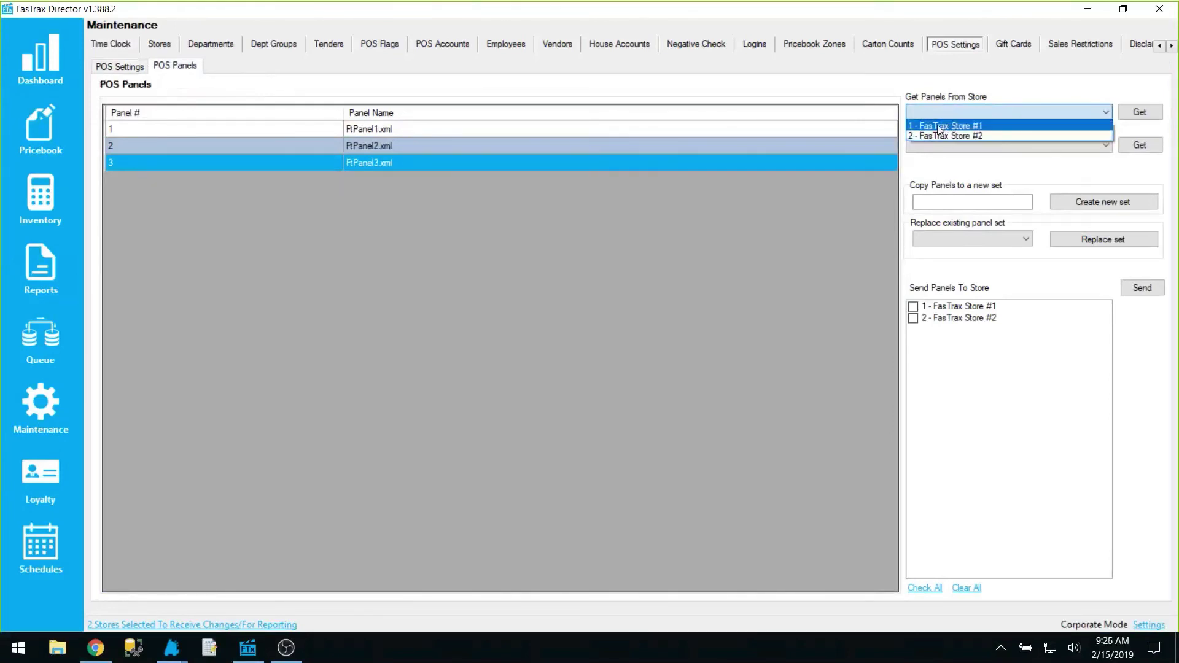
Pick '1 - FasTrax Store #1' as the panel source, then review FtPanel1–3.xml
{"action": "left_click", "coordinate": [940, 126]}
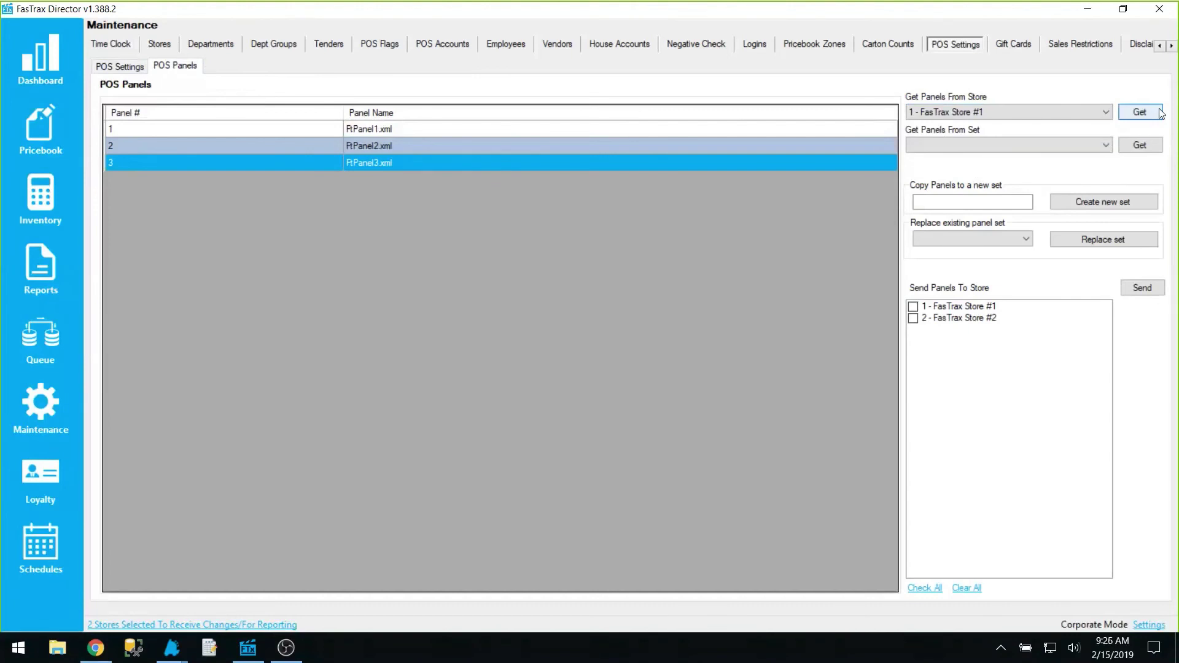
{"action": "left_click", "coordinate": [253, 129]}
{"action": "left_click", "coordinate": [253, 164]}
{"action": "left_click", "coordinate": [254, 145]}
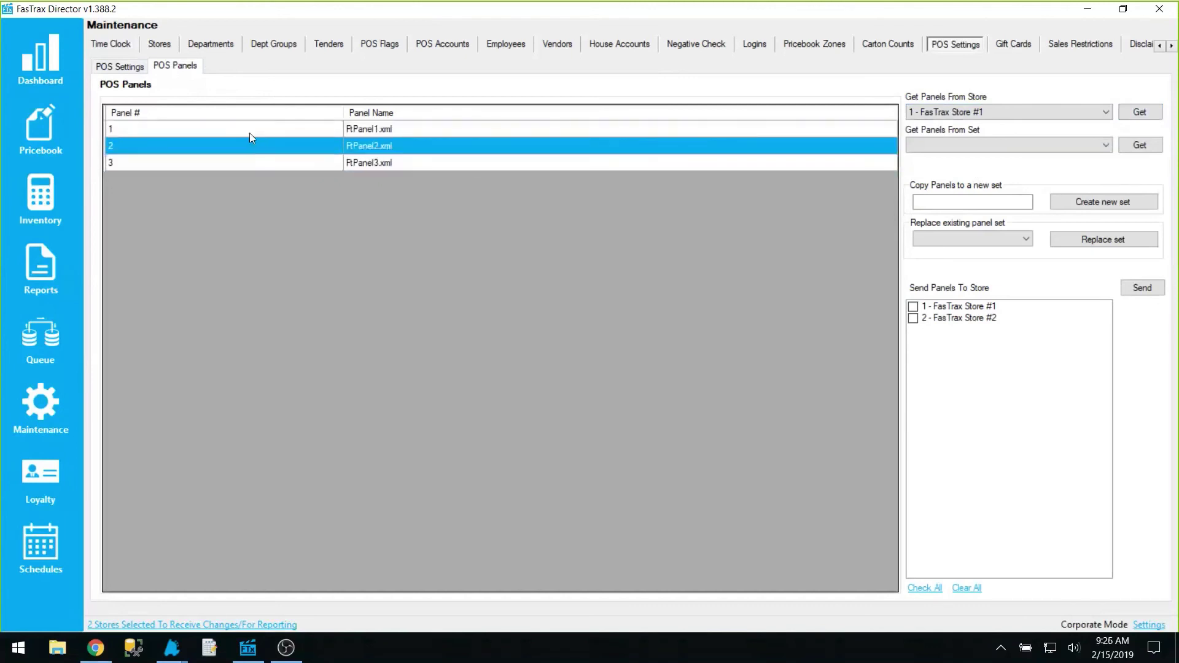
{"action": "left_click", "coordinate": [249, 131]}
{"action": "left_click", "coordinate": [245, 164]}
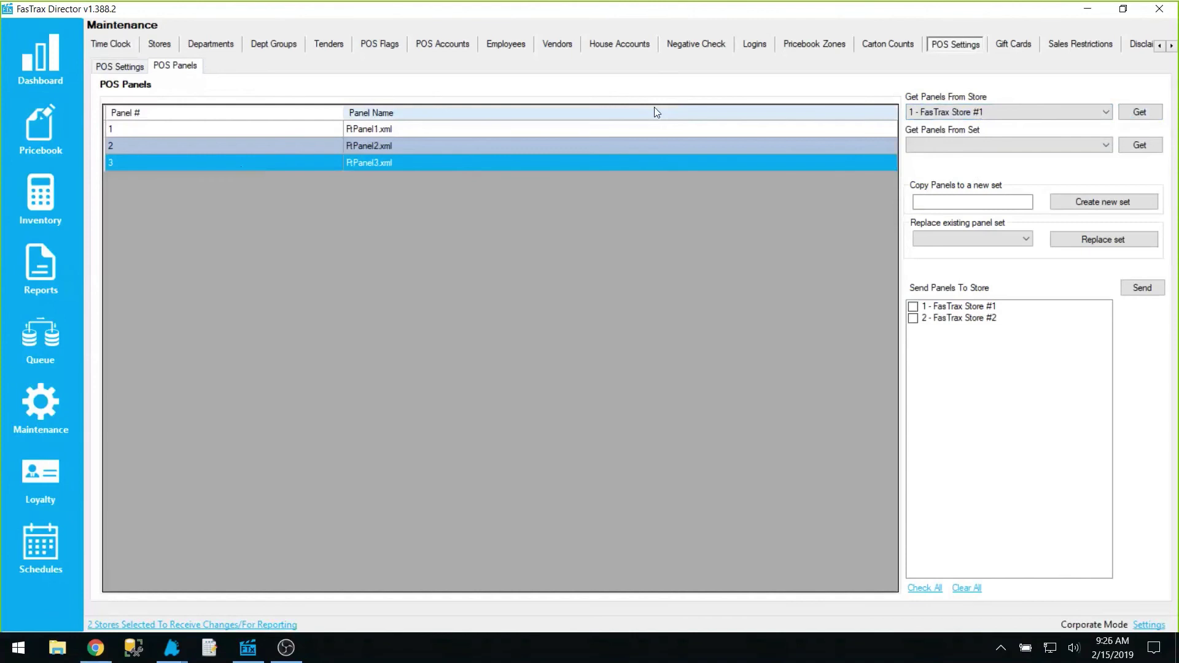
Create a new panel set named 'PBZONE #1' from the Store #1 panels
{"action": "left_click", "coordinate": [952, 205]}
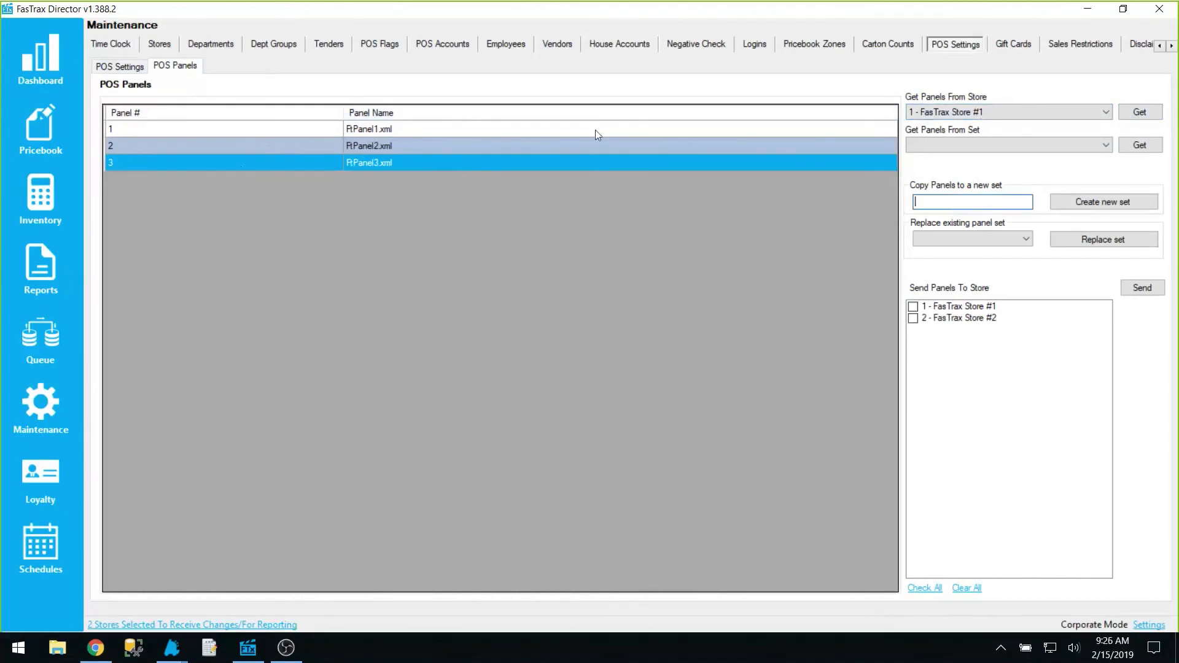
{"action": "type", "text": "PBZONE #1"}
{"action": "left_click", "coordinate": [1104, 202]}
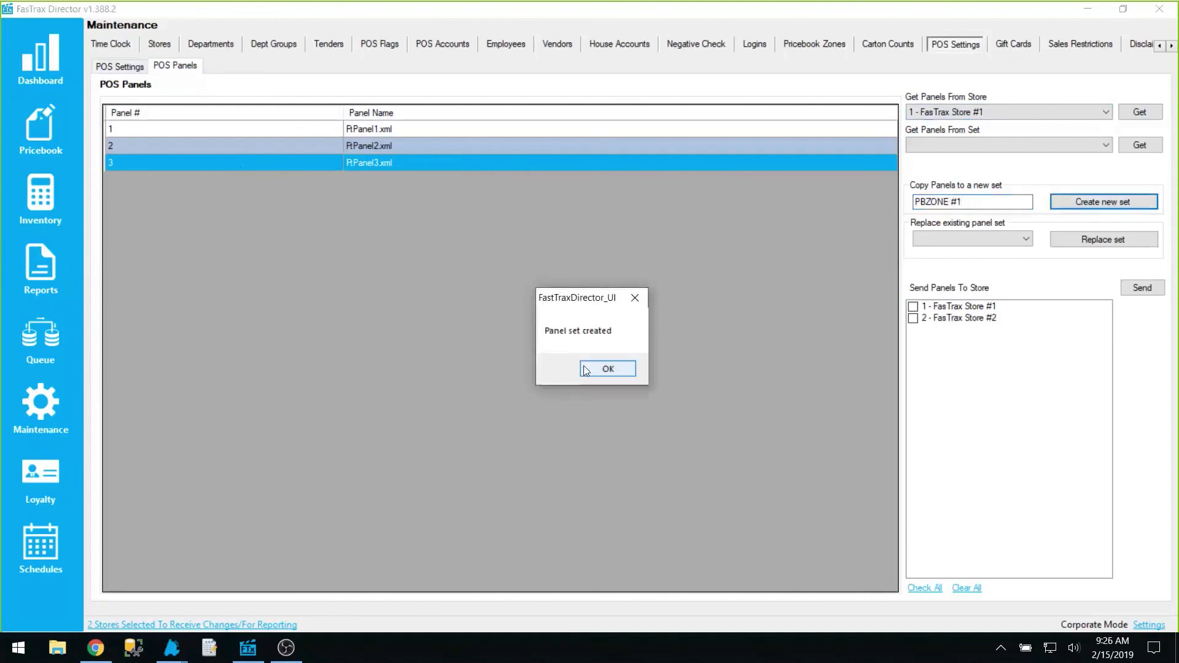
{"action": "left_click", "coordinate": [605, 370]}
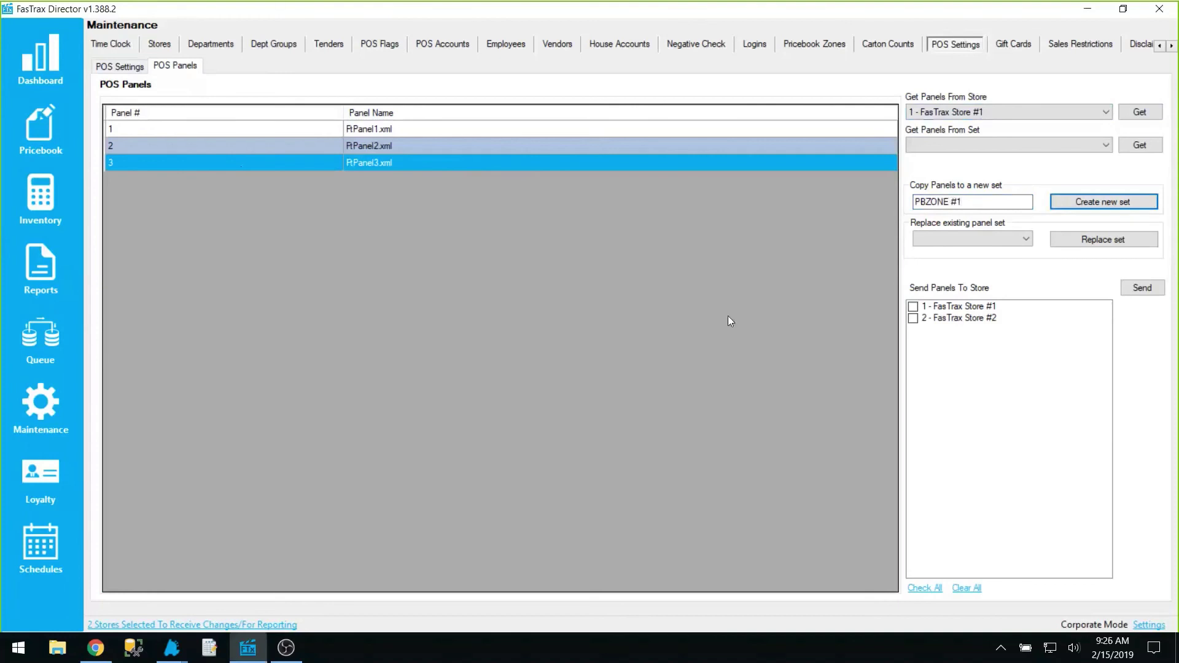
Review FtPanel2.xml and FtPanel3.xml, then reload the Maintenance area
{"action": "left_click", "coordinate": [253, 148]}
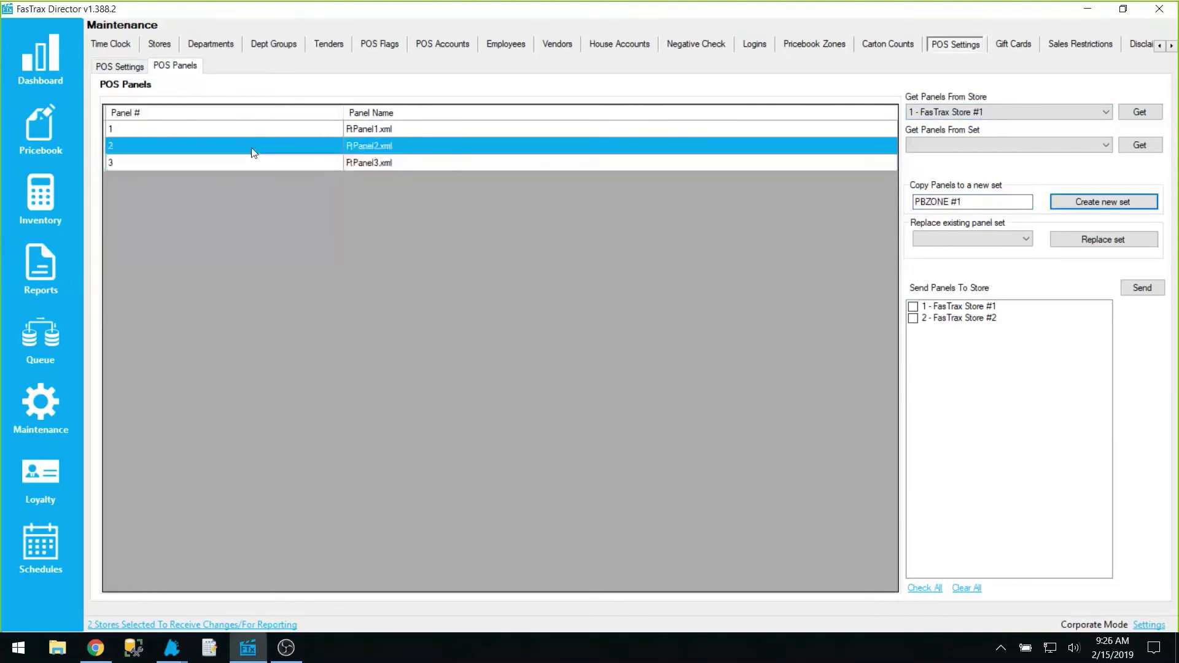
{"action": "left_click", "coordinate": [239, 164]}
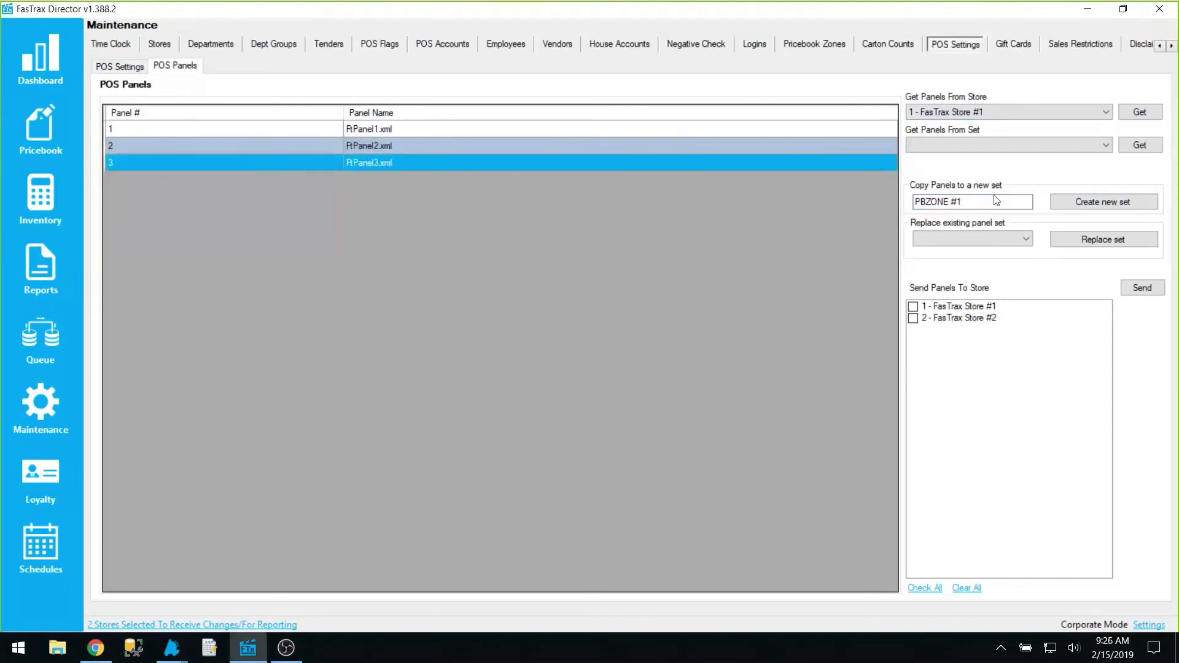
{"action": "left_click_drag", "start_coordinate": [997, 202], "coordinate": [885, 212]}
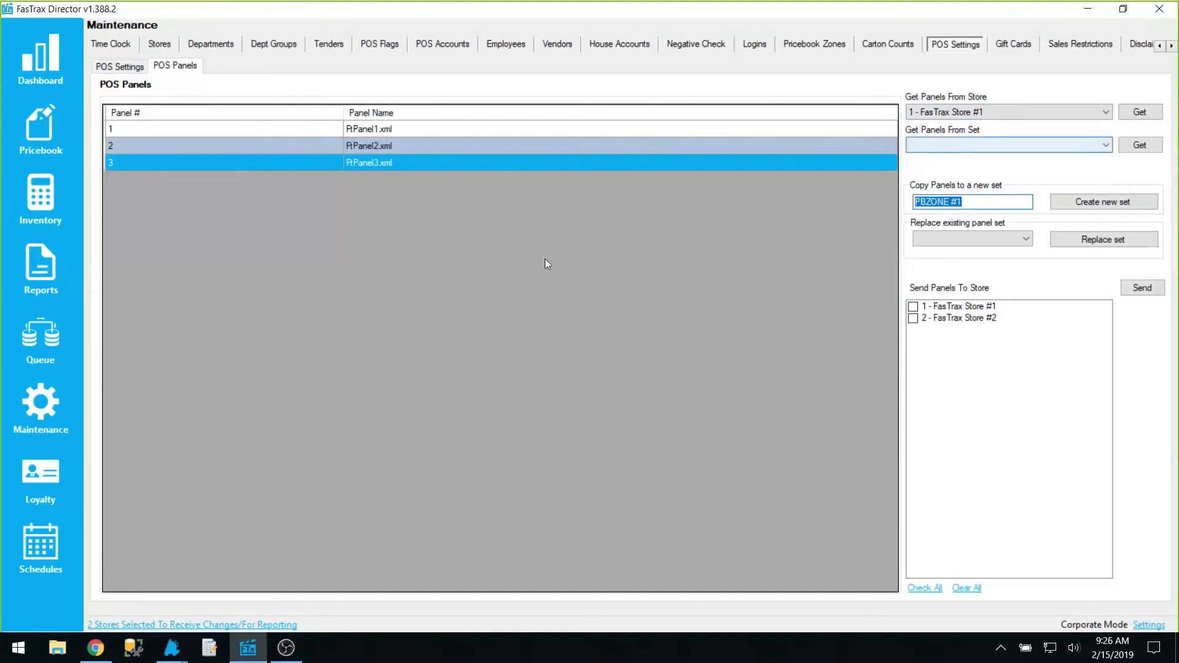
{"action": "left_click", "coordinate": [65, 414]}
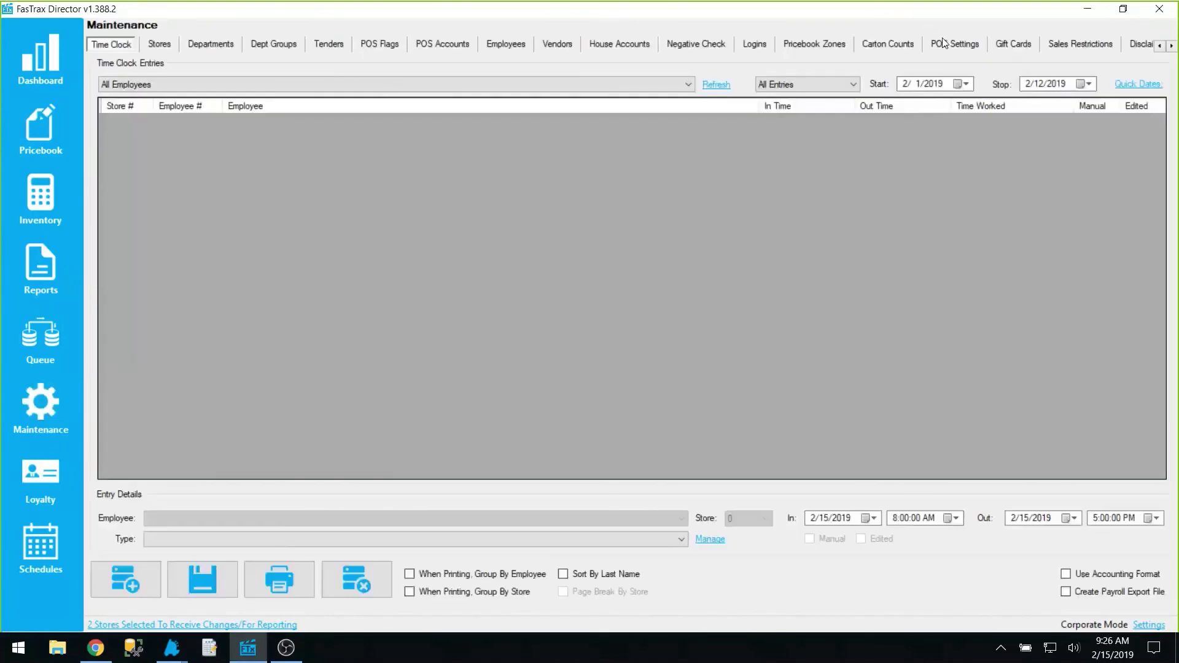
Load FasTrax Store #2's POS panels after checking the existing panel sets
{"action": "left_click", "coordinate": [942, 39]}
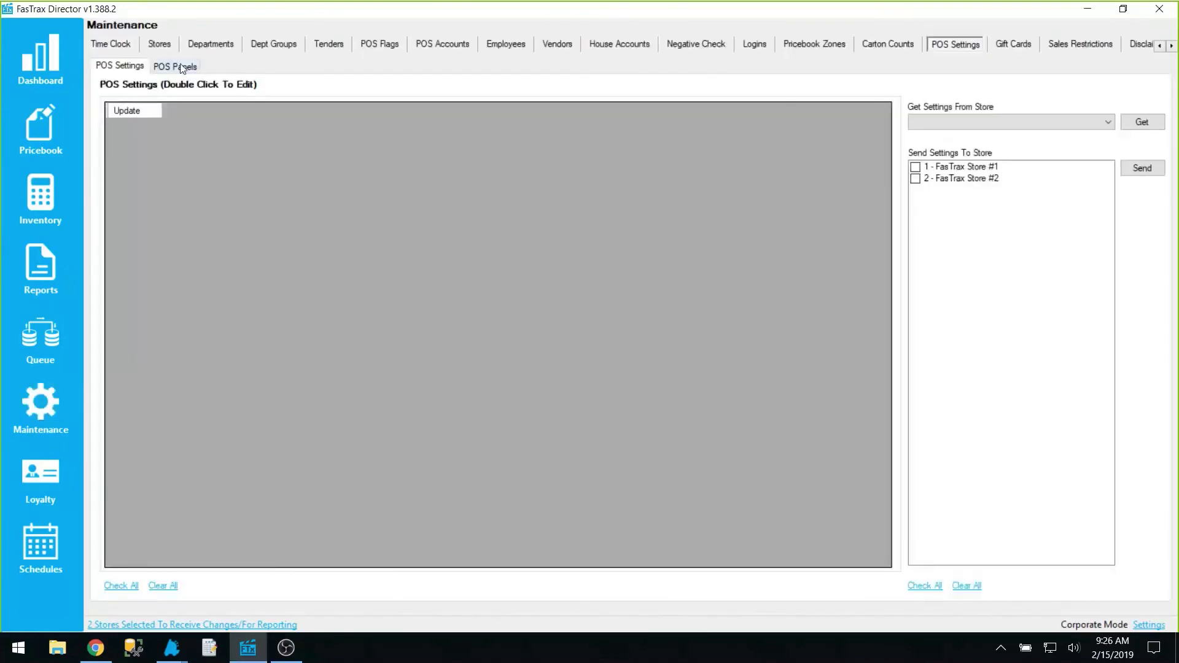
{"action": "left_click", "coordinate": [183, 66]}
{"action": "left_click", "coordinate": [958, 145]}
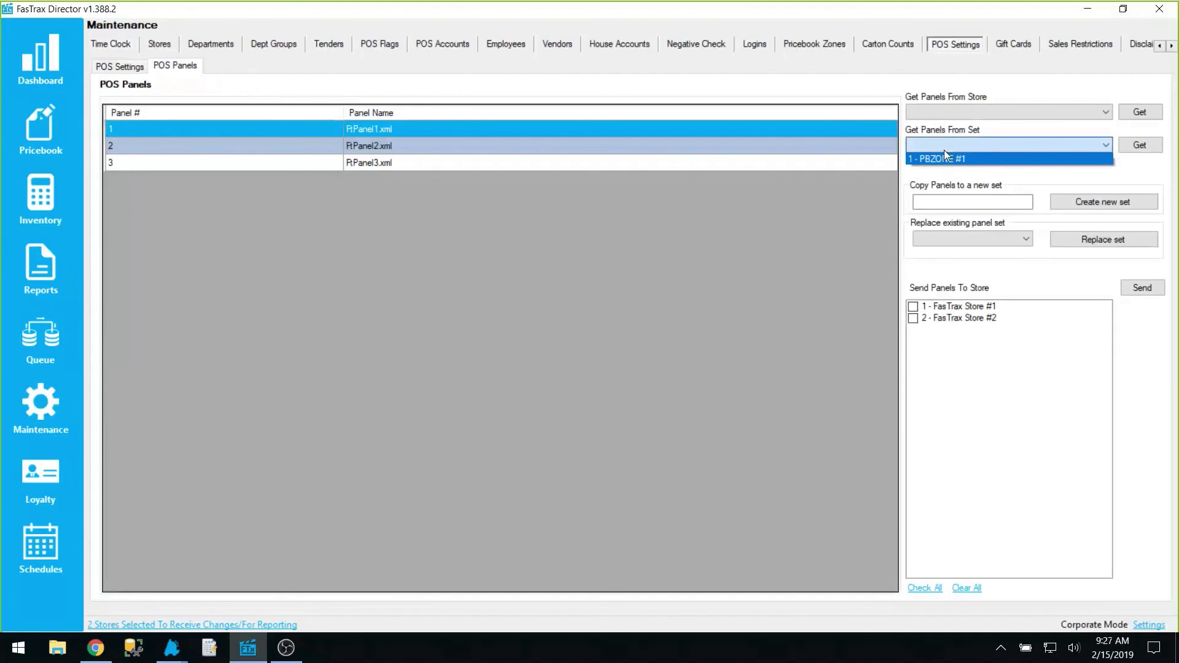
{"action": "left_click", "coordinate": [946, 142]}
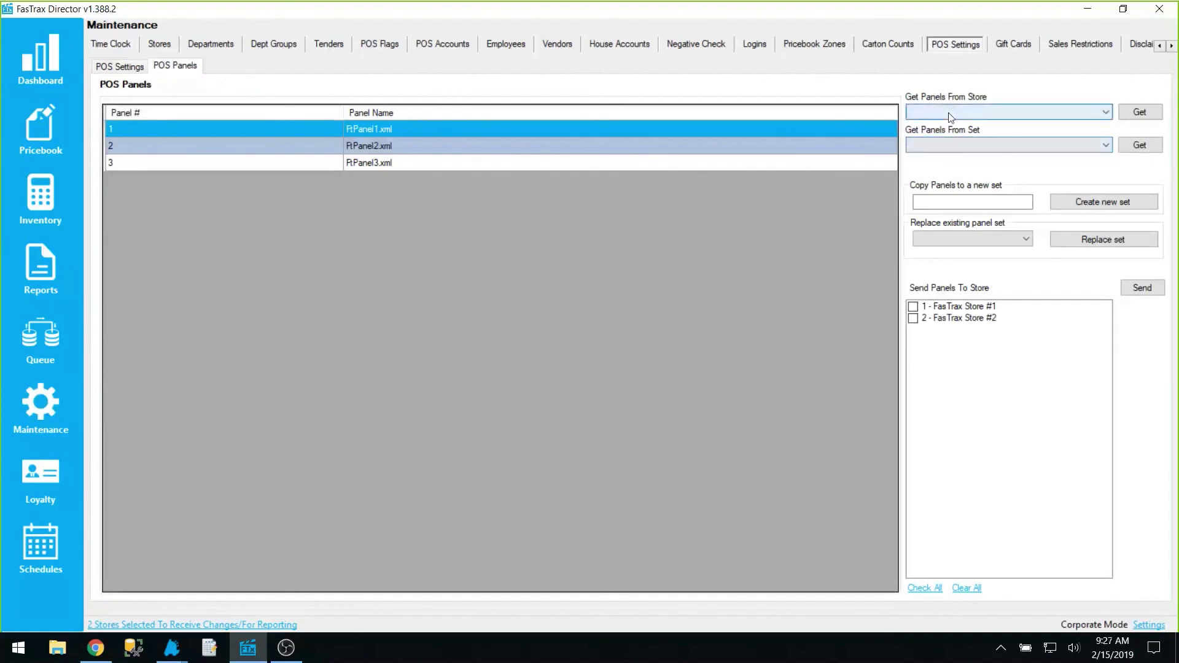
{"action": "left_click", "coordinate": [949, 113]}
{"action": "left_click", "coordinate": [944, 135]}
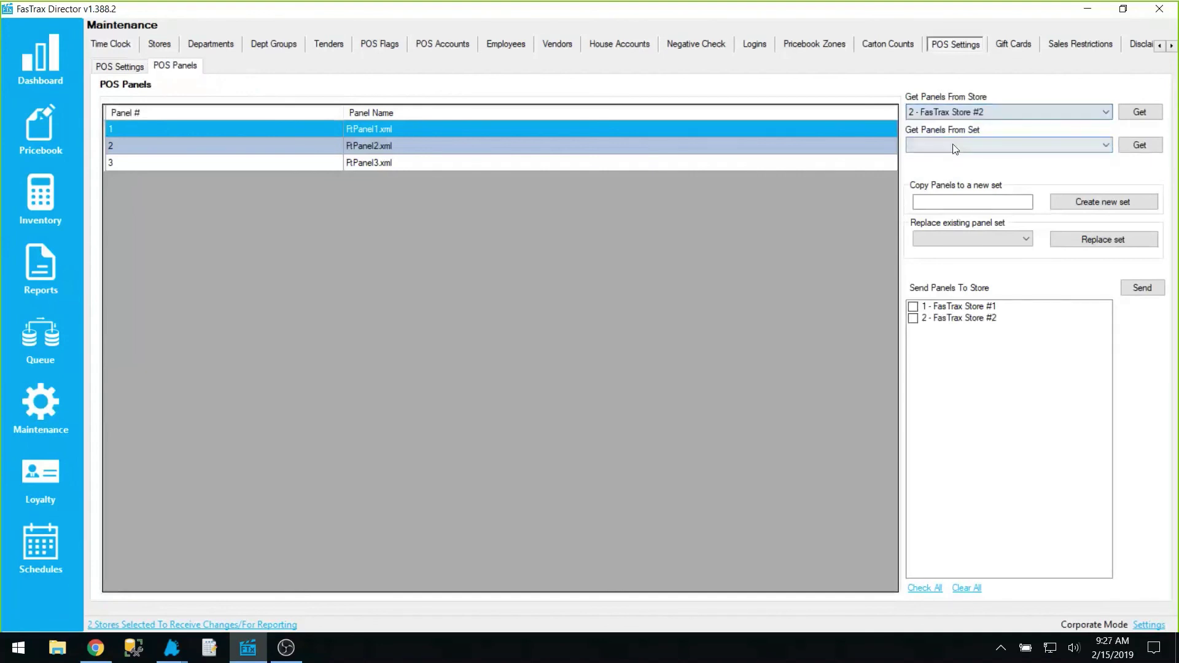
{"action": "left_click", "coordinate": [1140, 112]}
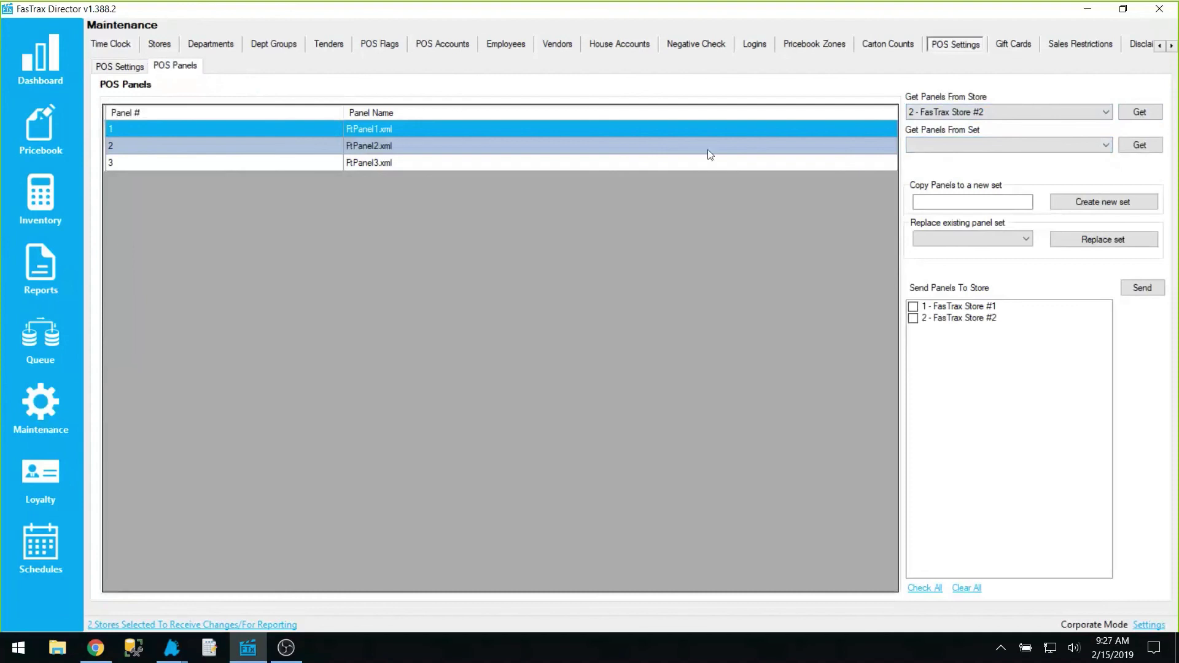
{"action": "left_click", "coordinate": [952, 142]}
{"action": "left_click", "coordinate": [952, 160]}
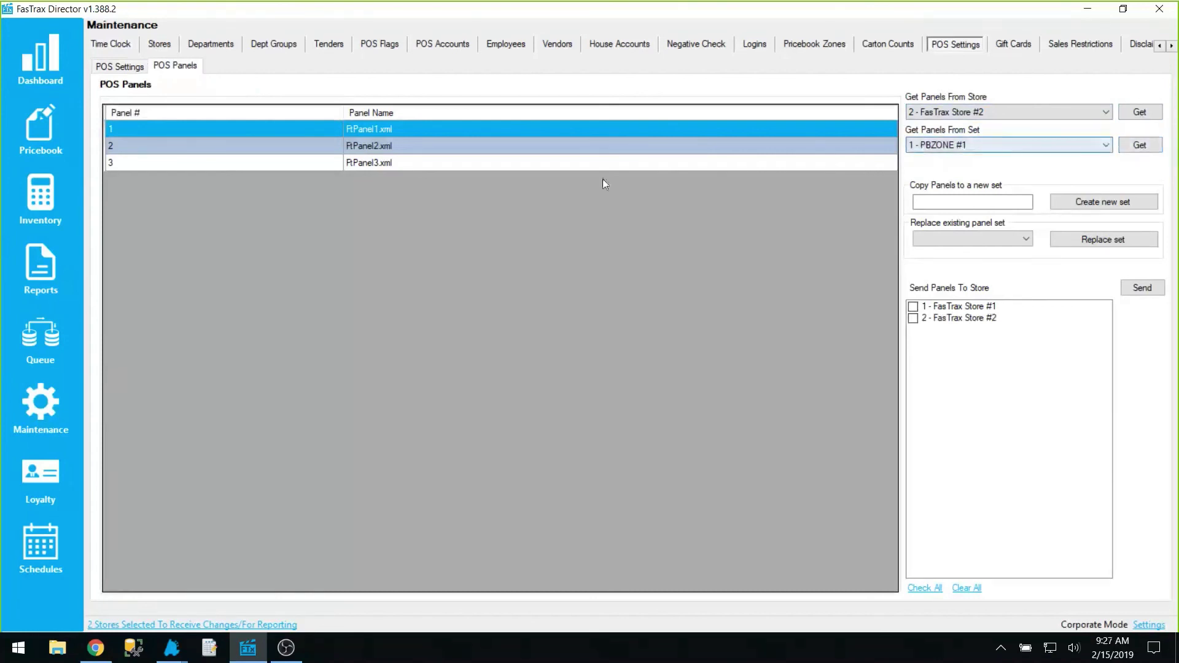
Create a second panel set named 'PBZONE #2' and reload Maintenance
{"action": "left_click", "coordinate": [938, 198]}
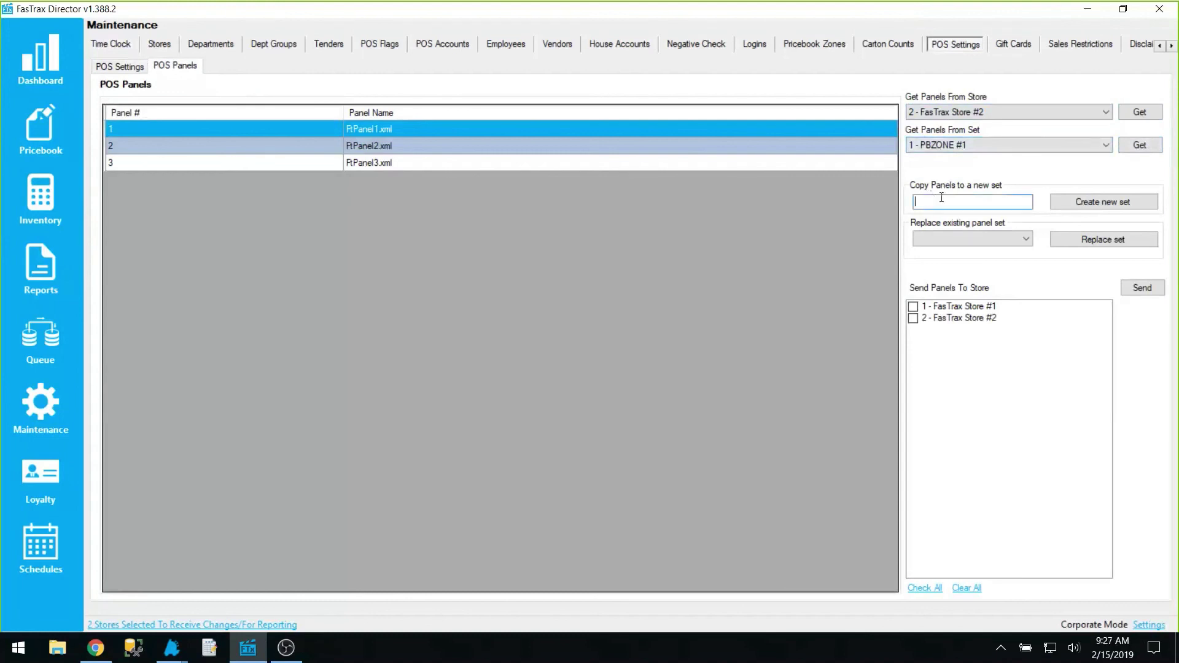
{"action": "type", "text": "PBZONE #2"}
{"action": "left_click", "coordinate": [1076, 211]}
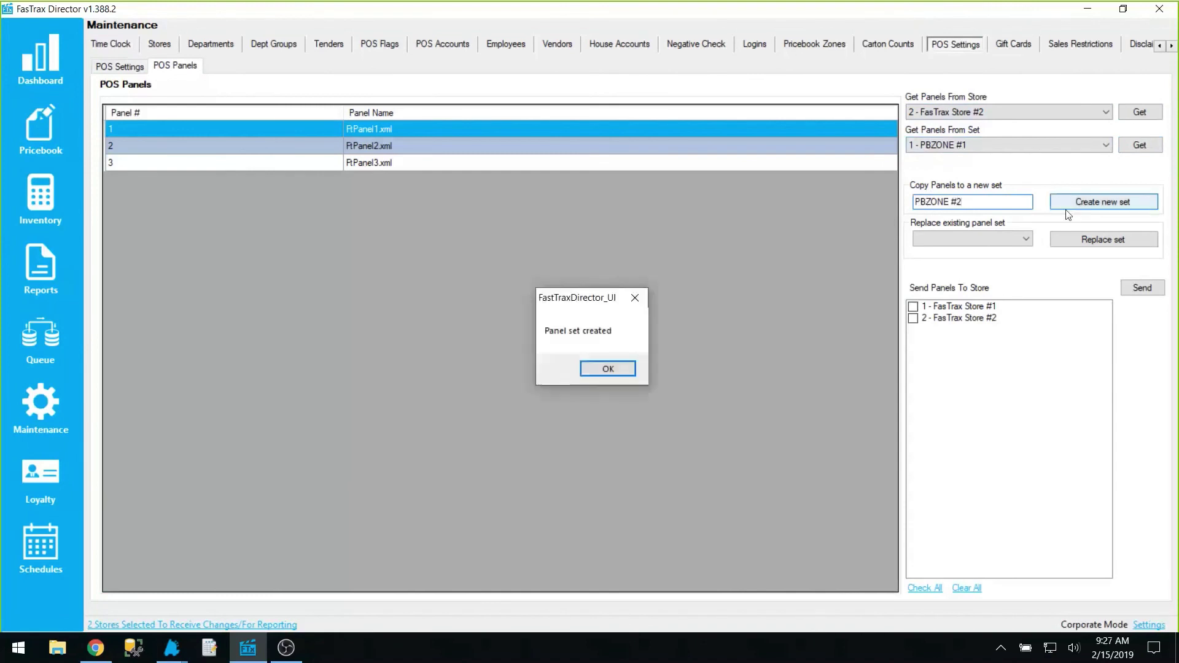
{"action": "left_click", "coordinate": [589, 373]}
{"action": "left_click", "coordinate": [58, 395]}
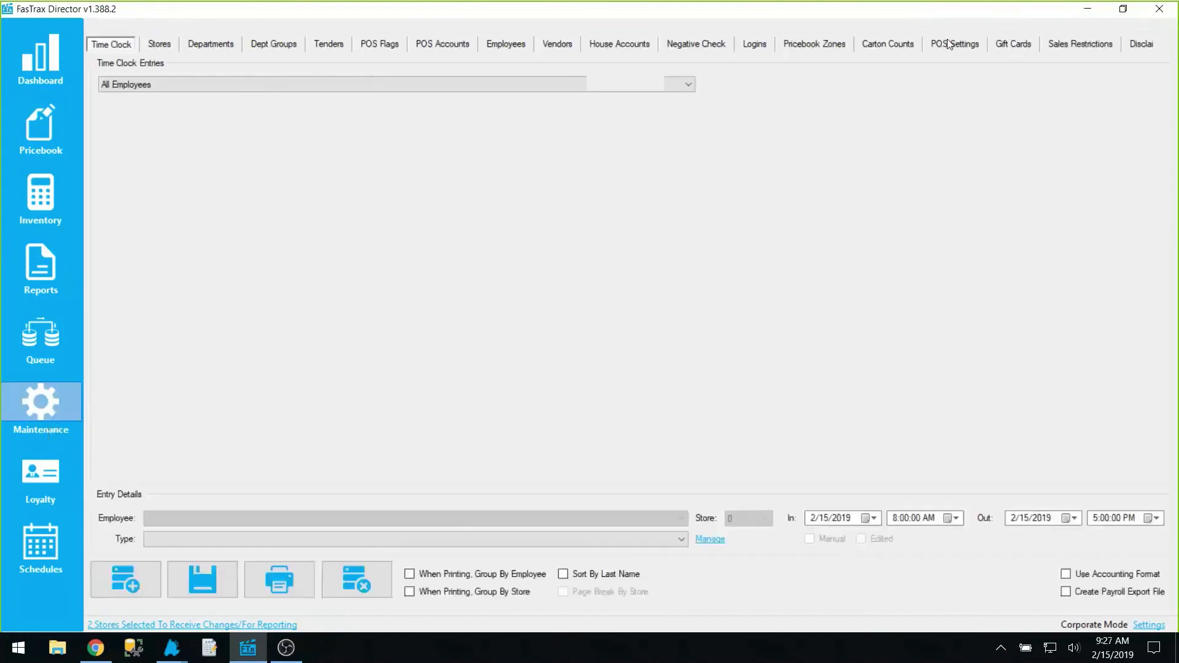
On the POS Panels page, choose FasTrax Store #1 as the panel source
{"action": "left_click", "coordinate": [951, 41]}
{"action": "left_click", "coordinate": [175, 66]}
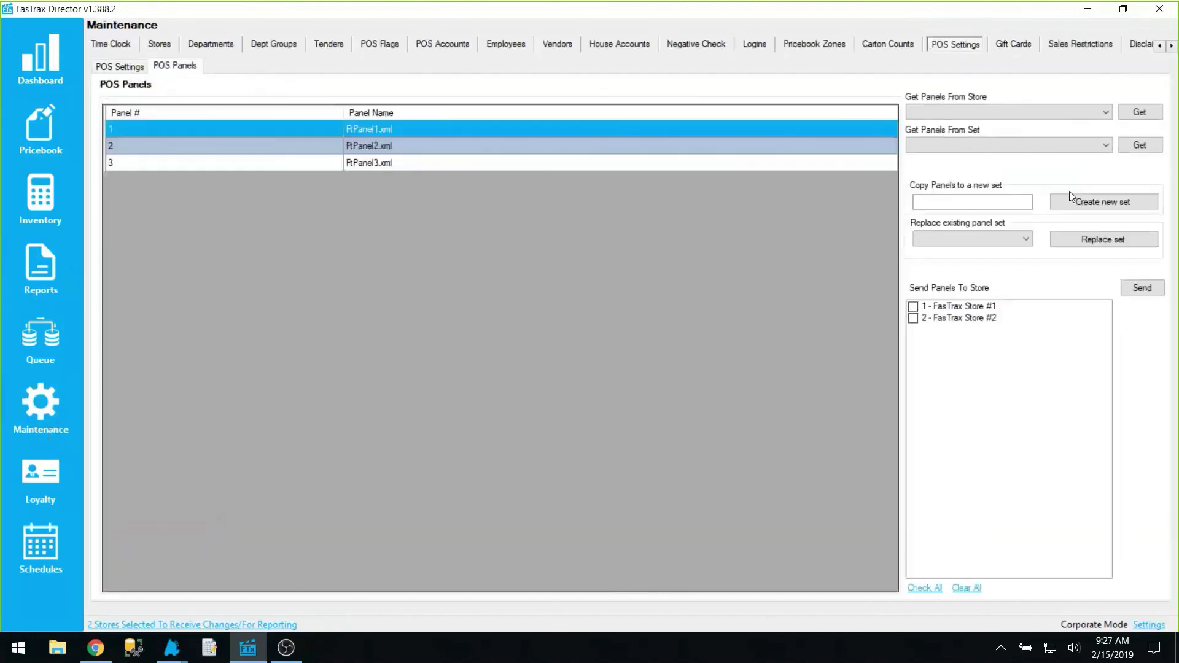
{"action": "left_click", "coordinate": [1048, 146]}
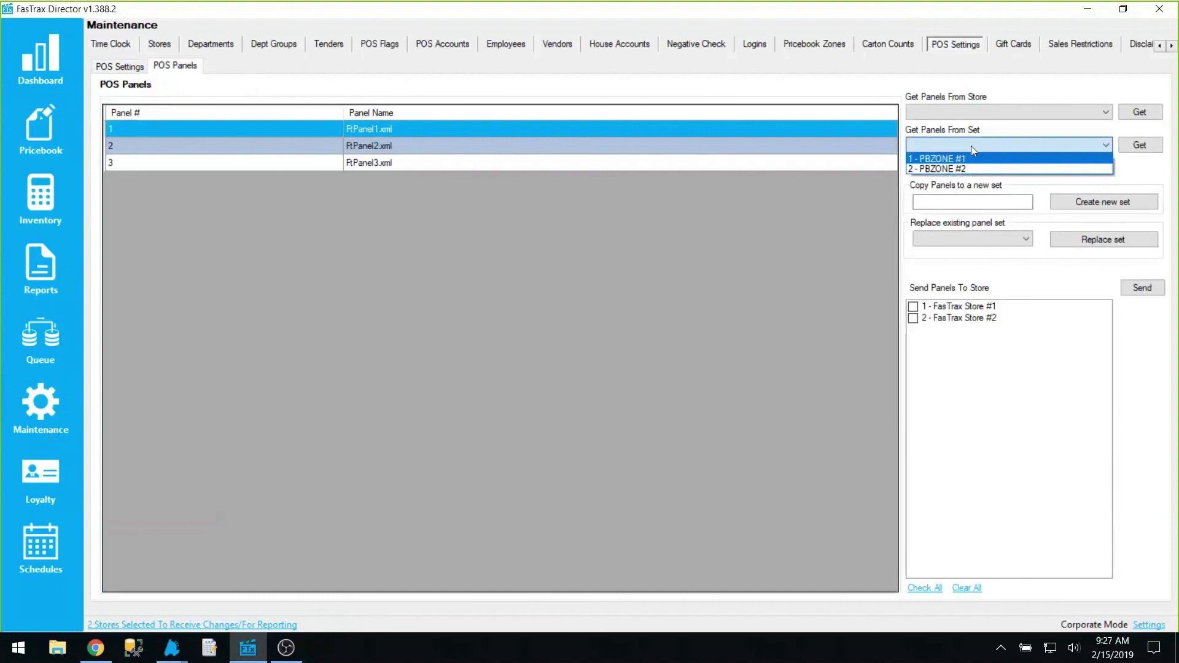
{"action": "left_click", "coordinate": [966, 245]}
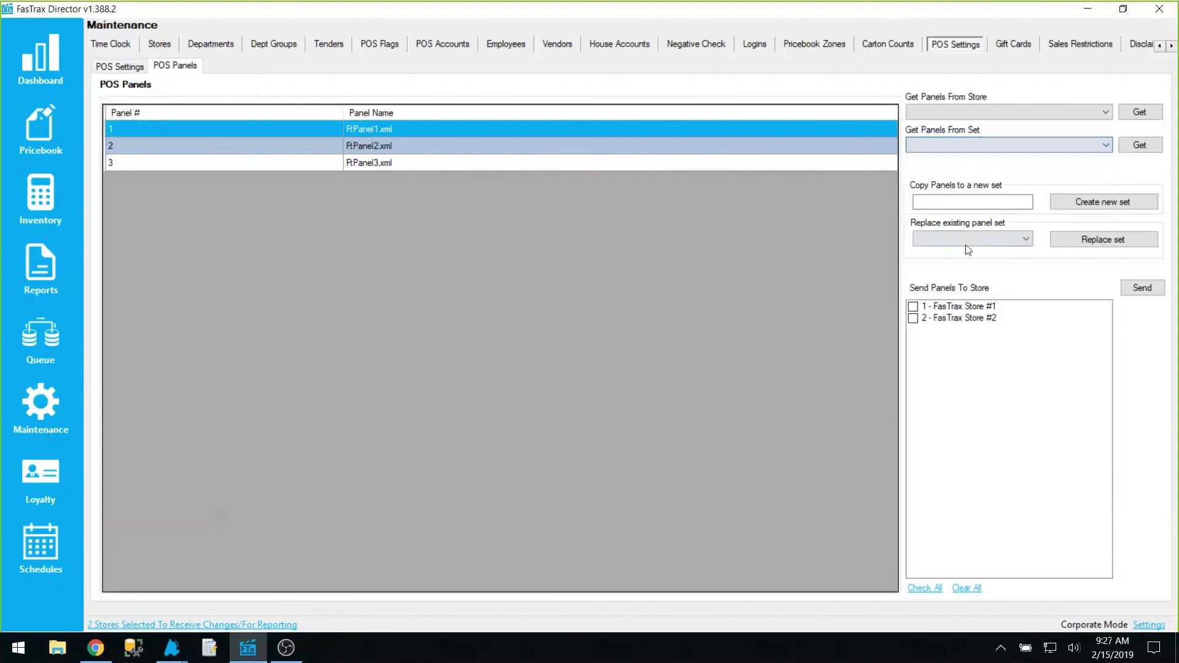
{"action": "left_click", "coordinate": [960, 242]}
{"action": "left_click", "coordinate": [978, 134]}
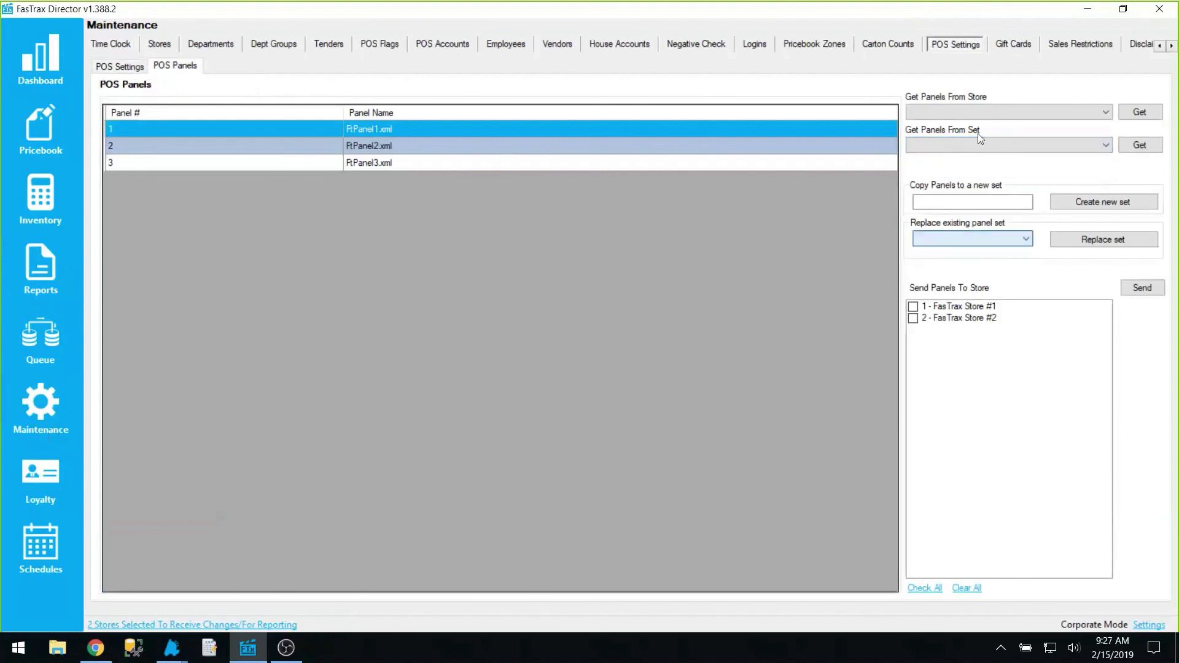
{"action": "left_click", "coordinate": [983, 112]}
{"action": "left_click", "coordinate": [972, 121]}
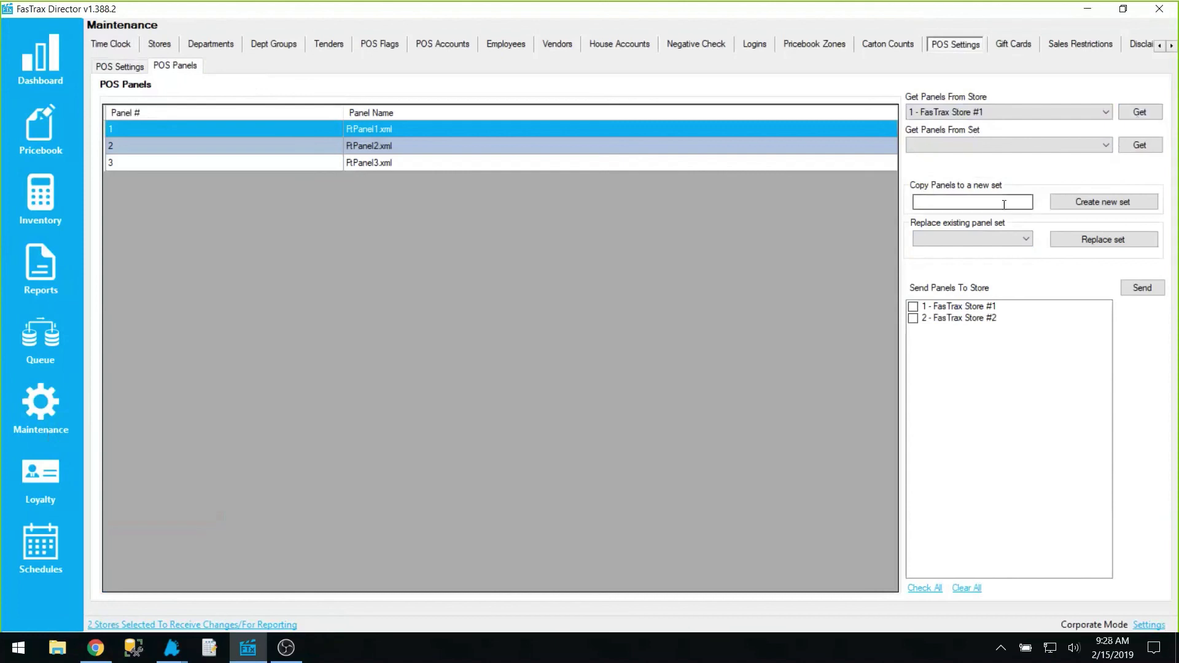
Set PBZONE #1 as the set to replace, check Stores #1 and #2, and return to POS settings
{"action": "left_click", "coordinate": [983, 239]}
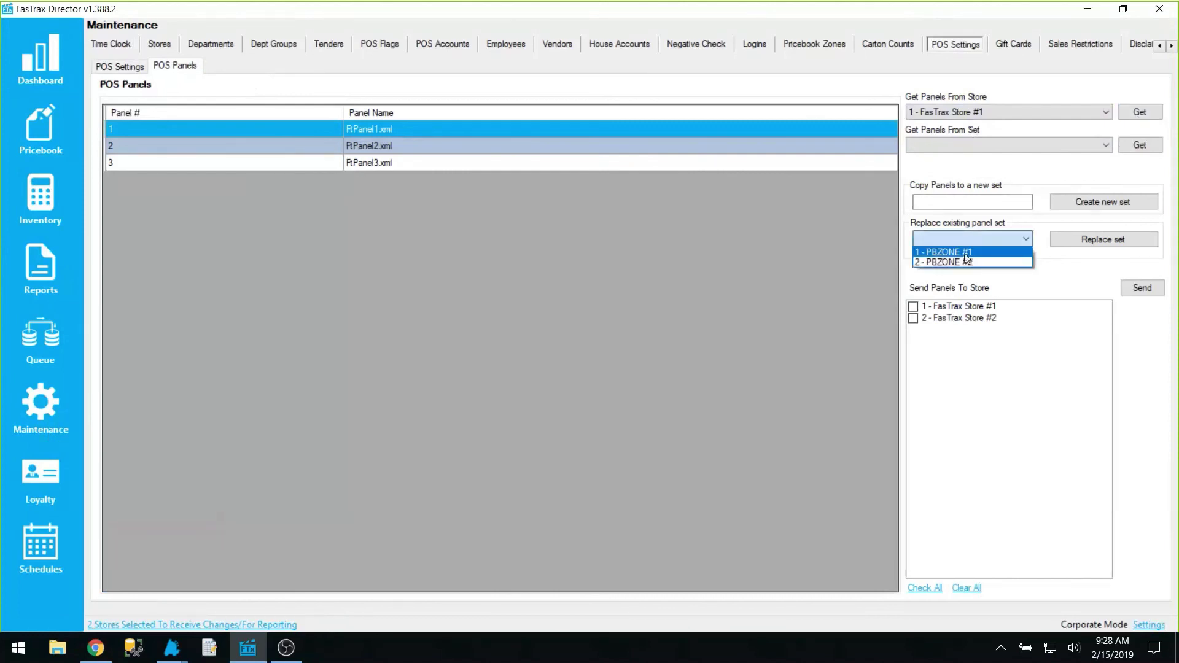
{"action": "left_click", "coordinate": [968, 254]}
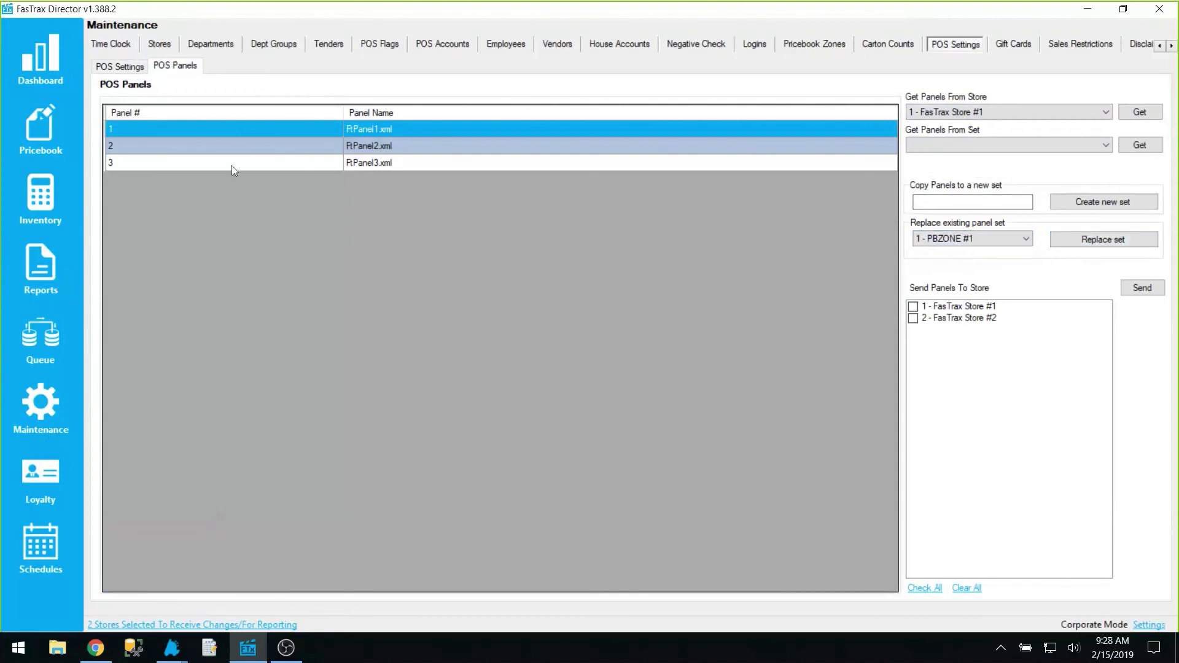
{"action": "left_click", "coordinate": [914, 319]}
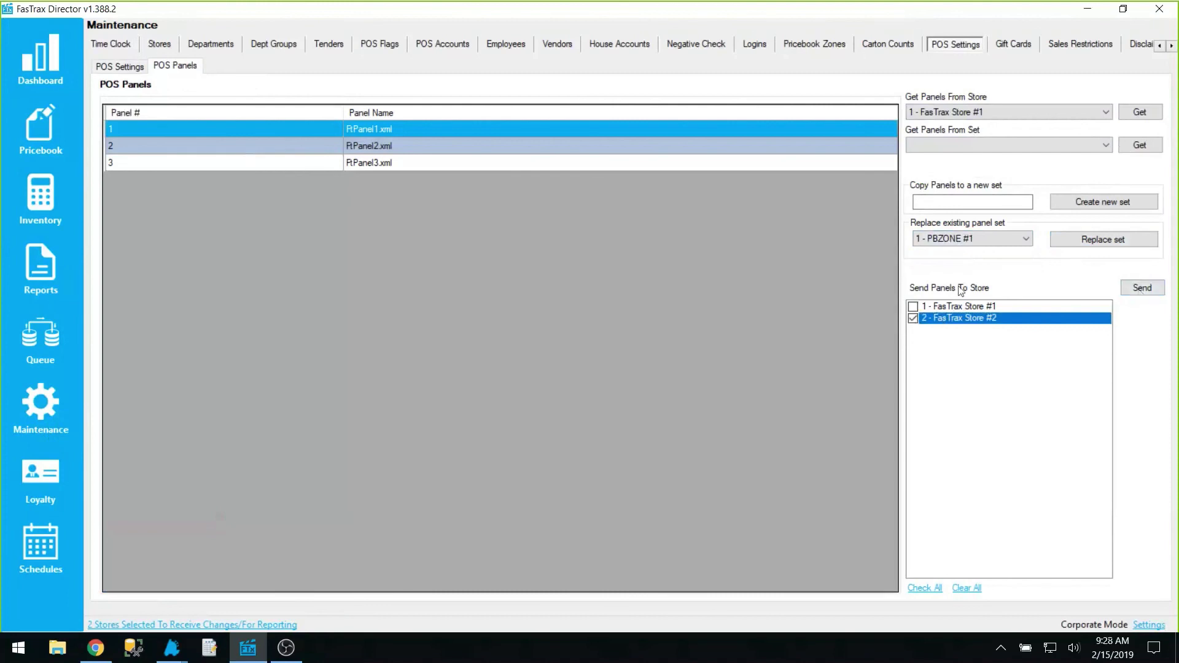
{"action": "left_click", "coordinate": [914, 308]}
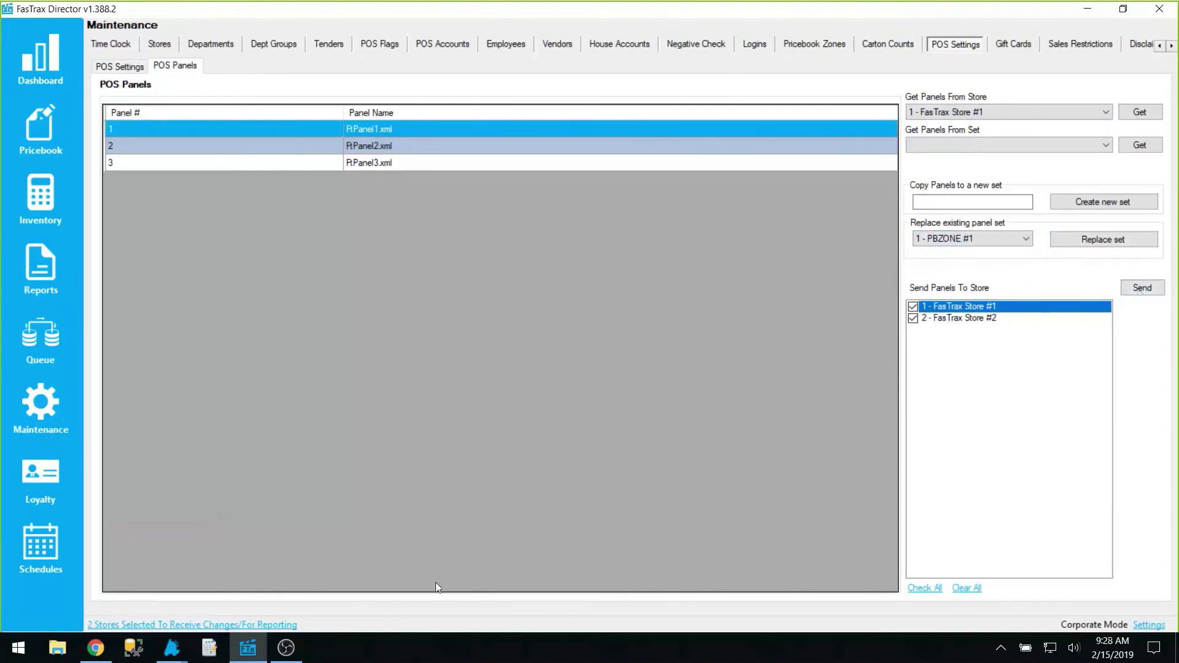
{"action": "left_click", "coordinate": [171, 648]}
{"action": "left_click", "coordinate": [382, 580]}
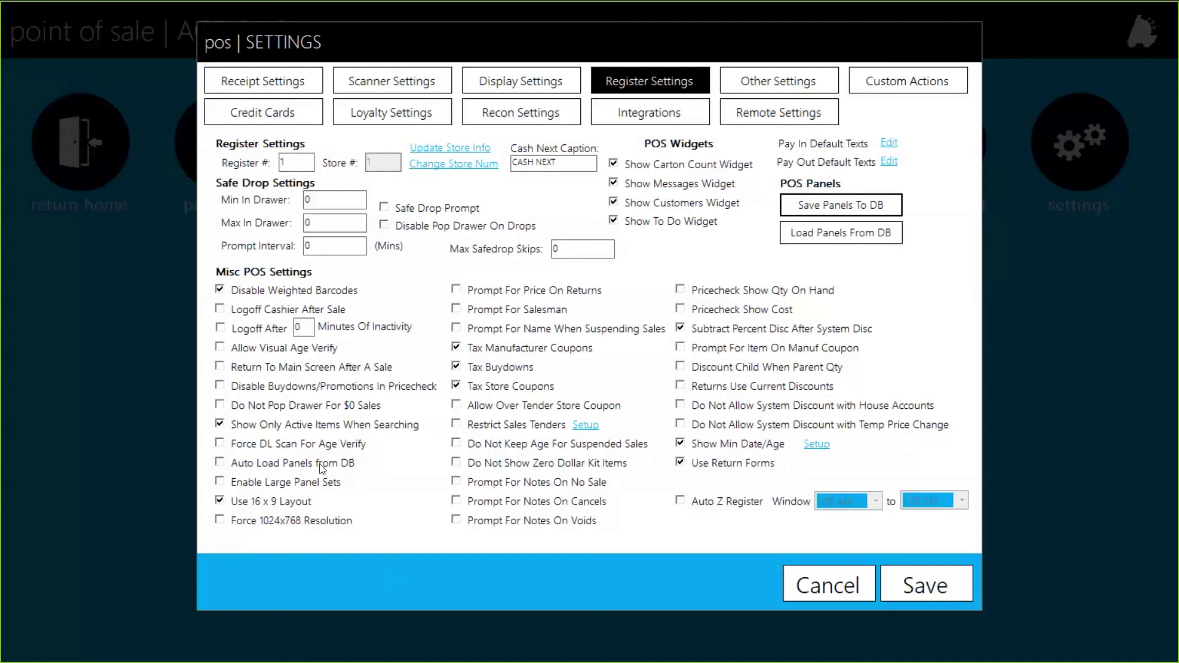
Cancel the POS settings, return home, log off and exit to the login screen
{"action": "left_click", "coordinate": [828, 586]}
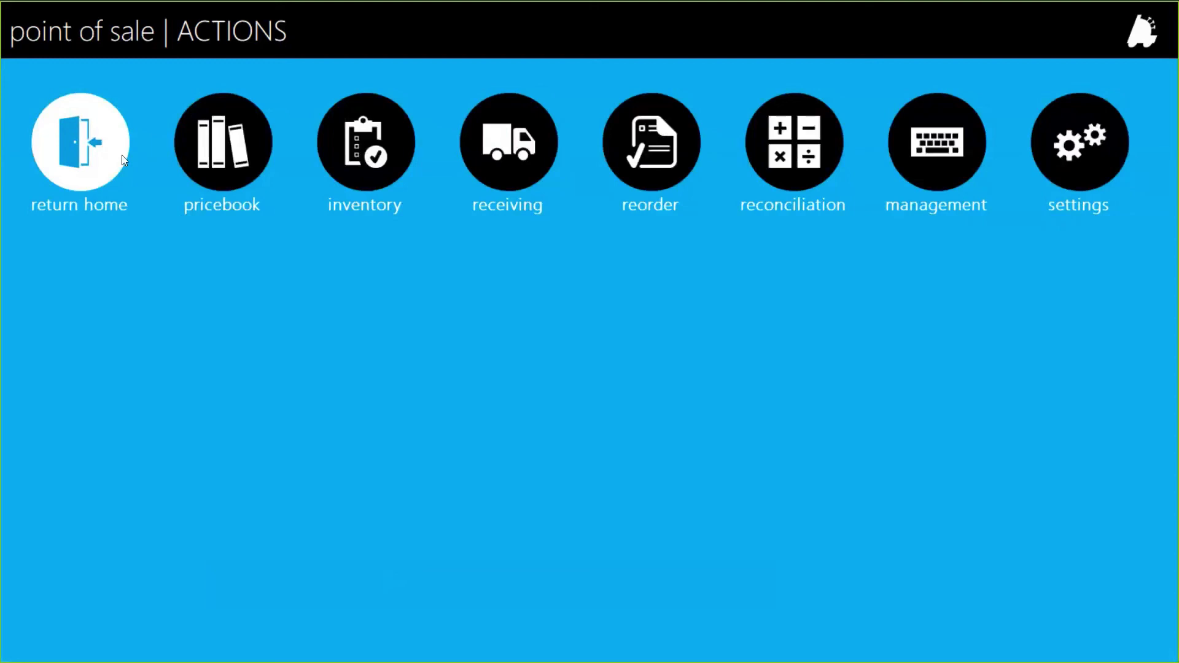
{"action": "left_click", "coordinate": [122, 155]}
{"action": "left_click", "coordinate": [86, 575]}
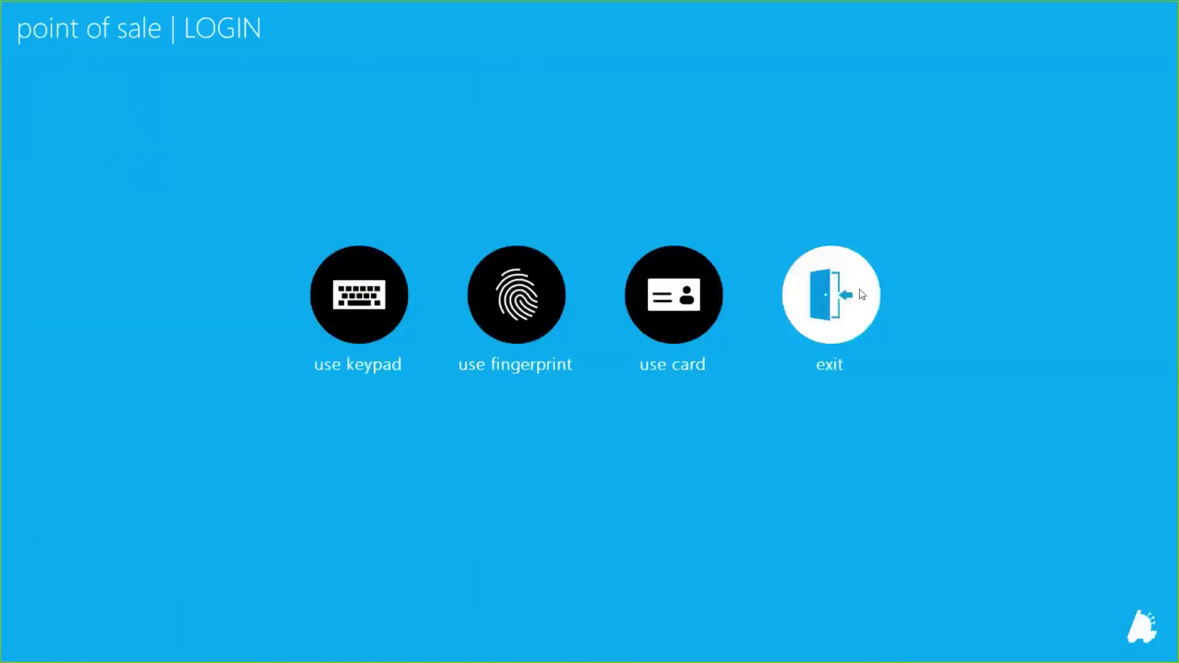
{"action": "left_click", "coordinate": [863, 292]}
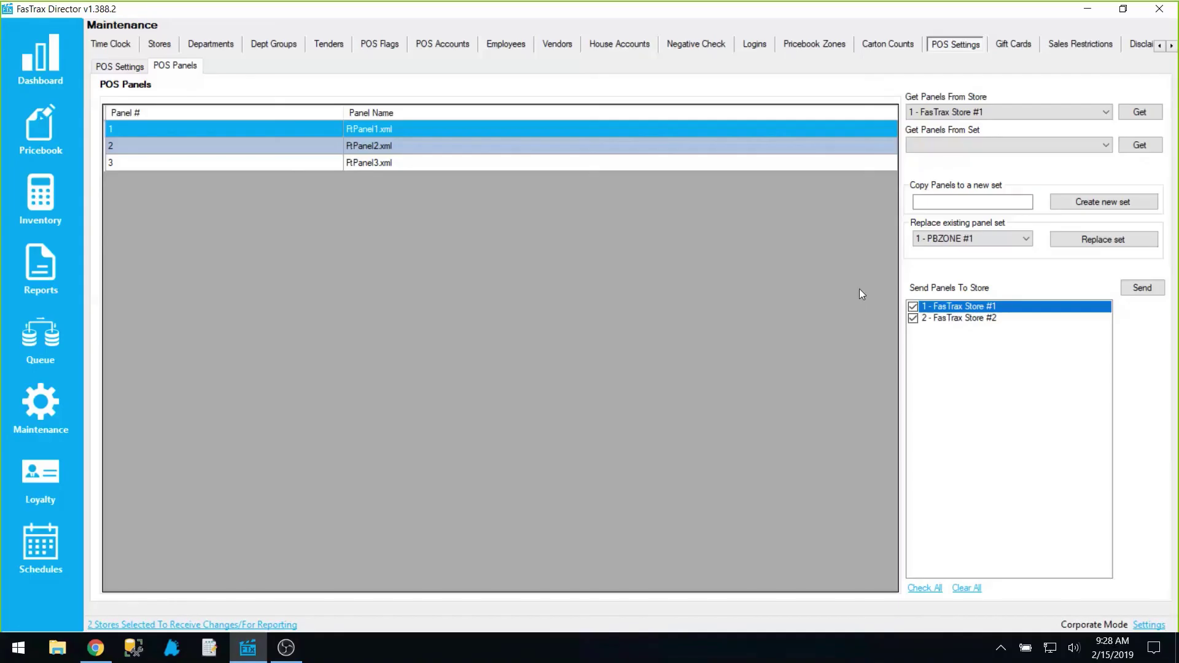
In Chrome, go to the FasTrax home page, then FTX Lifeline
{"action": "left_click", "coordinate": [97, 651]}
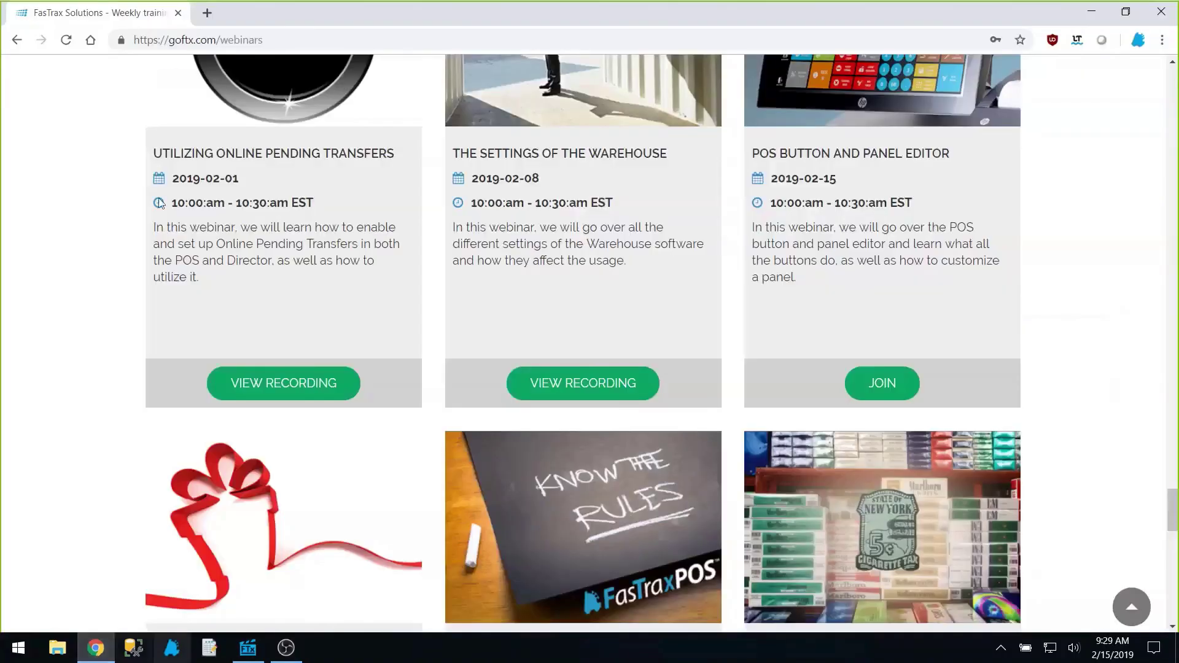
{"action": "scroll", "coordinate": [528, 243], "scroll_direction": "up", "scroll_amount": 5}
{"action": "scroll", "coordinate": [552, 367], "scroll_direction": "up", "scroll_amount": 20}
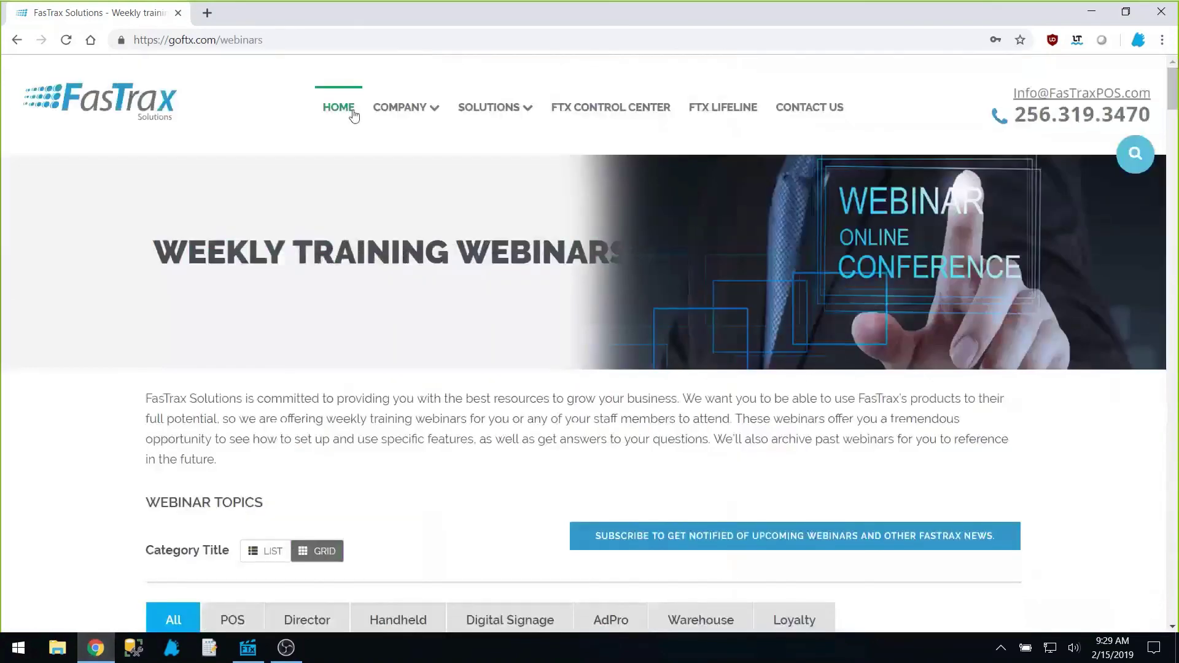
{"action": "left_click", "coordinate": [346, 111]}
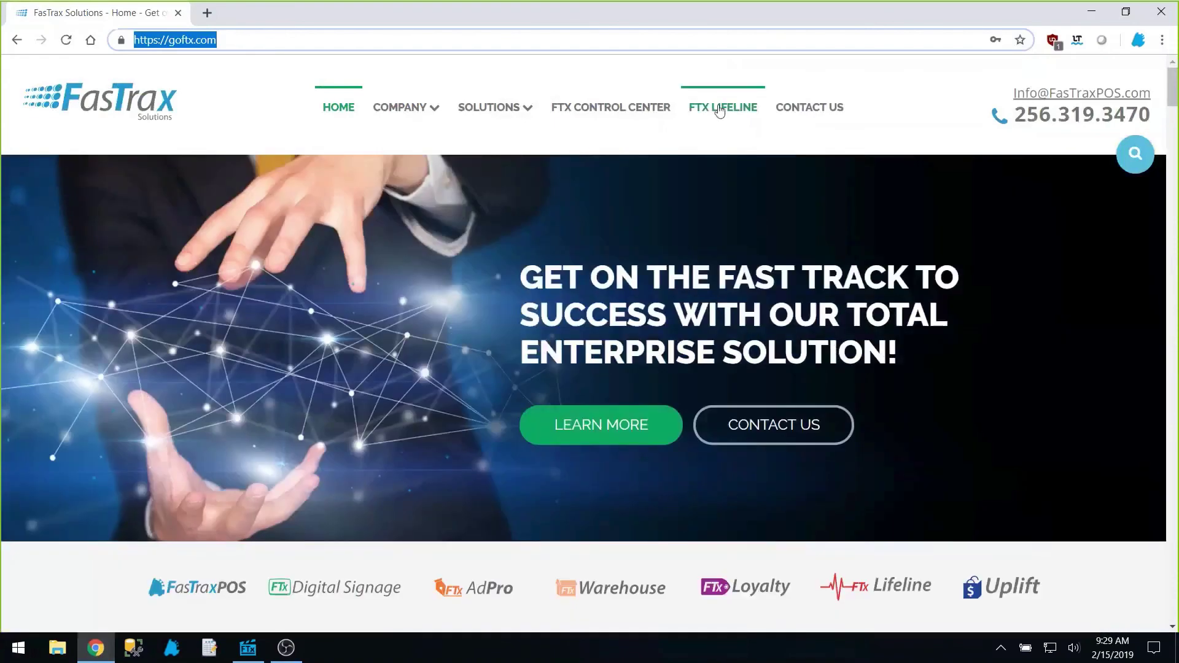
{"action": "left_click", "coordinate": [720, 109]}
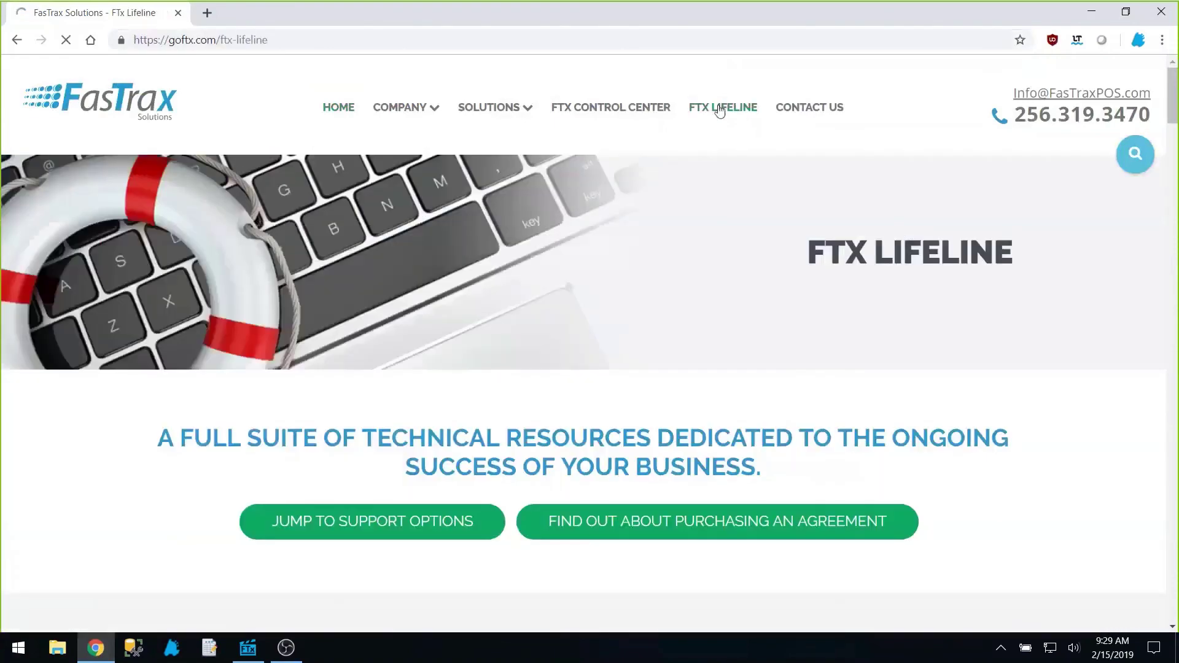
Open the Weekly Training Webinars page and scroll to the March 2019 upcoming webinars
{"action": "scroll", "coordinate": [786, 269], "scroll_direction": "down", "scroll_amount": 5}
{"action": "scroll", "coordinate": [795, 262], "scroll_direction": "down", "scroll_amount": 15}
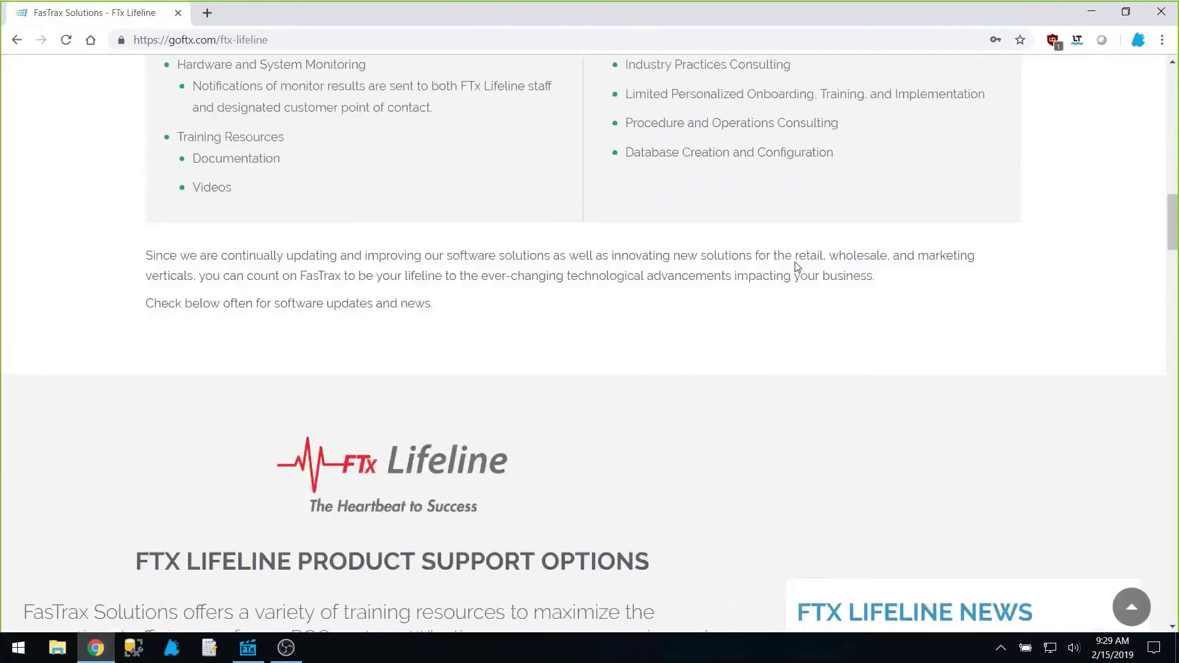
{"action": "scroll", "coordinate": [547, 453], "scroll_direction": "down", "scroll_amount": 13}
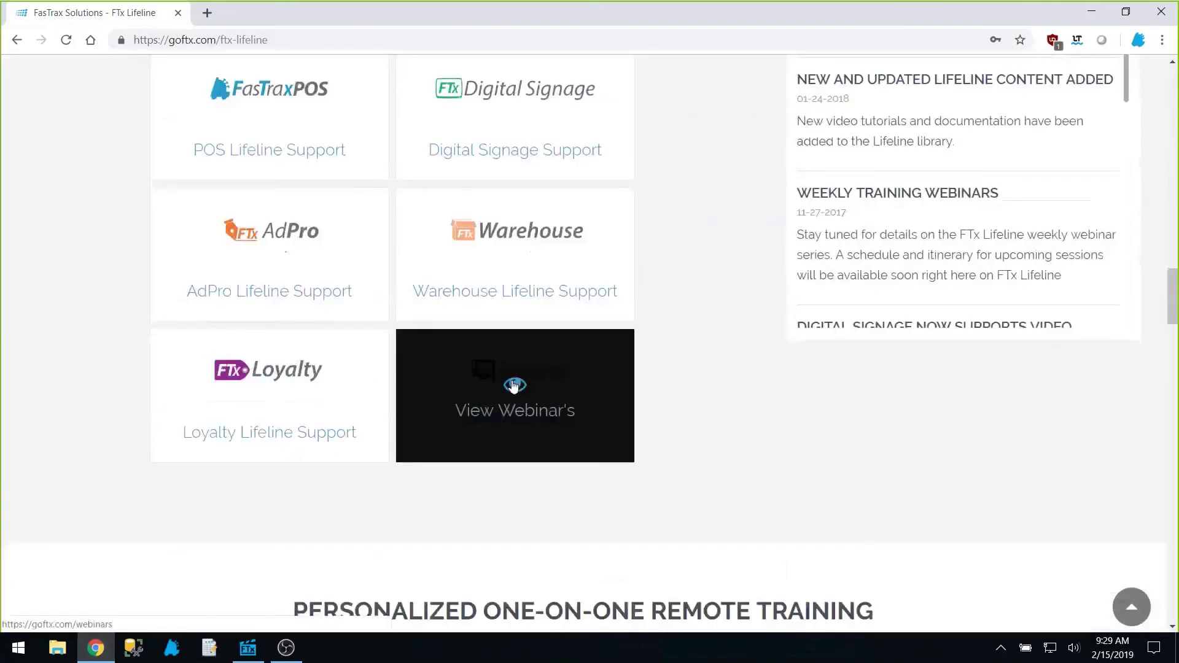
{"action": "left_click", "coordinate": [514, 386]}
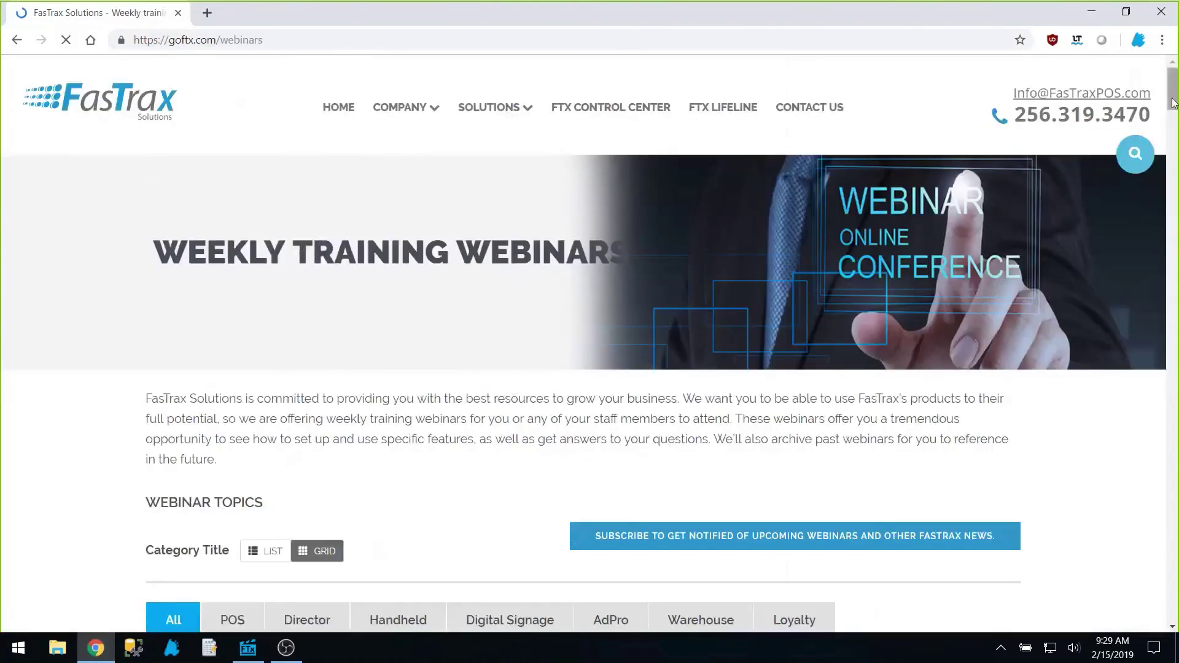
{"action": "left_click_drag", "start_coordinate": [1173, 99], "coordinate": [1172, 147]}
{"action": "right_click", "coordinate": [1173, 146]}
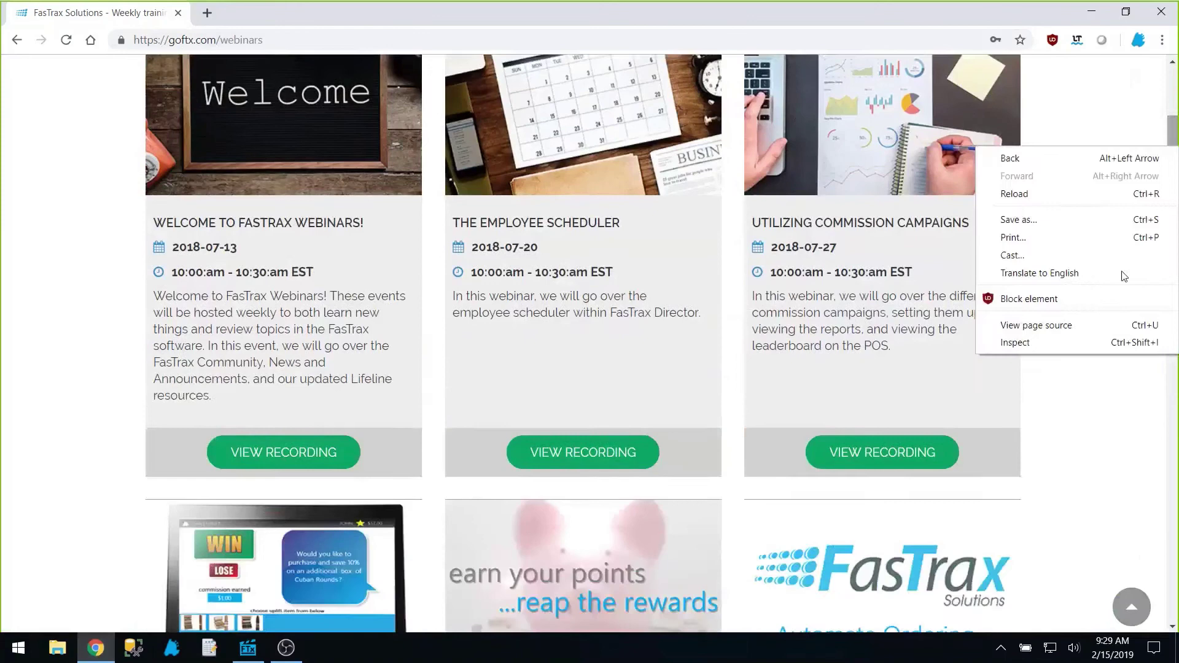
{"action": "left_click", "coordinate": [1091, 432]}
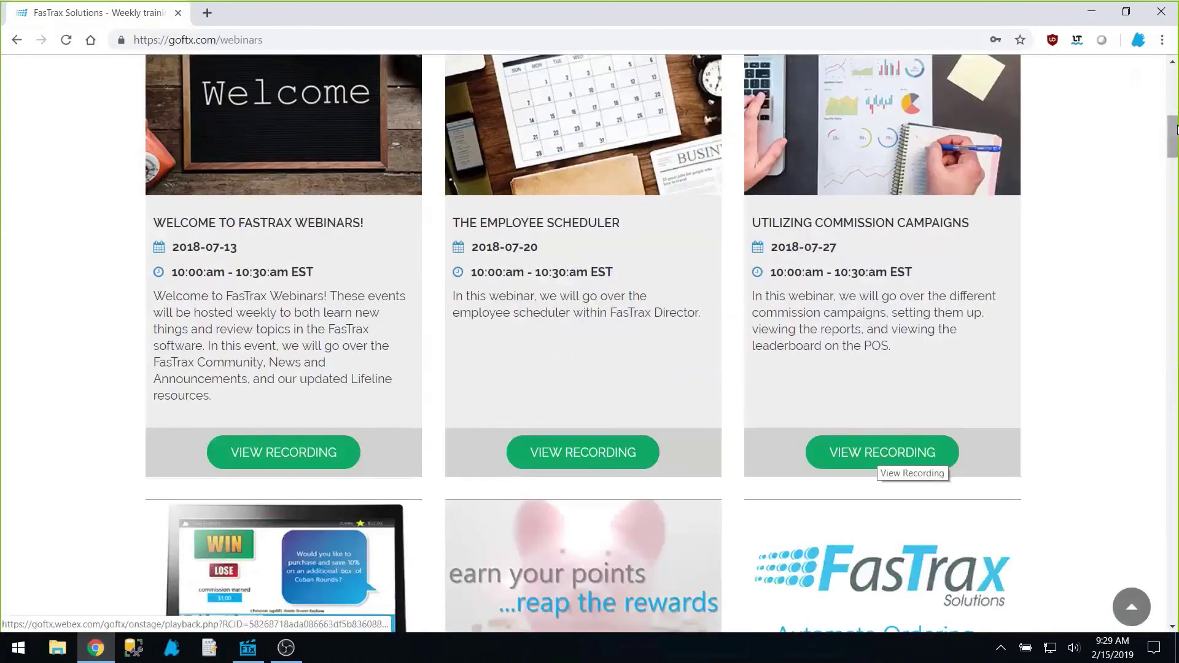
{"action": "left_click_drag", "start_coordinate": [1177, 140], "coordinate": [1159, 556]}
{"action": "scroll", "coordinate": [676, 253], "scroll_direction": "down", "scroll_amount": 3}
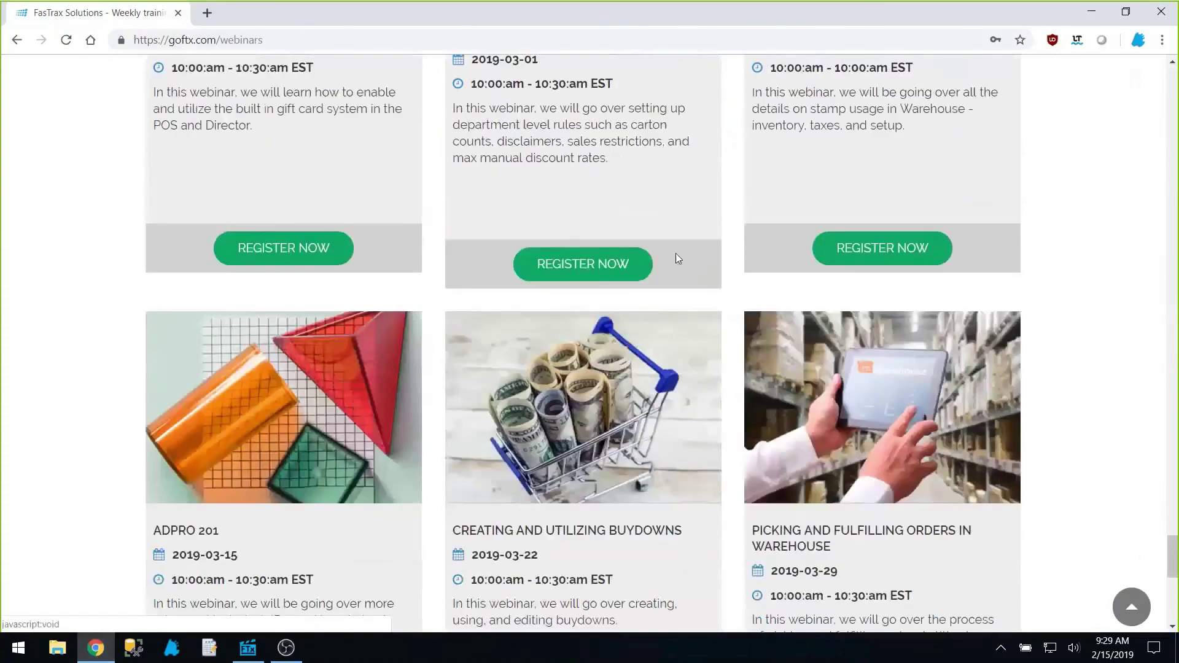